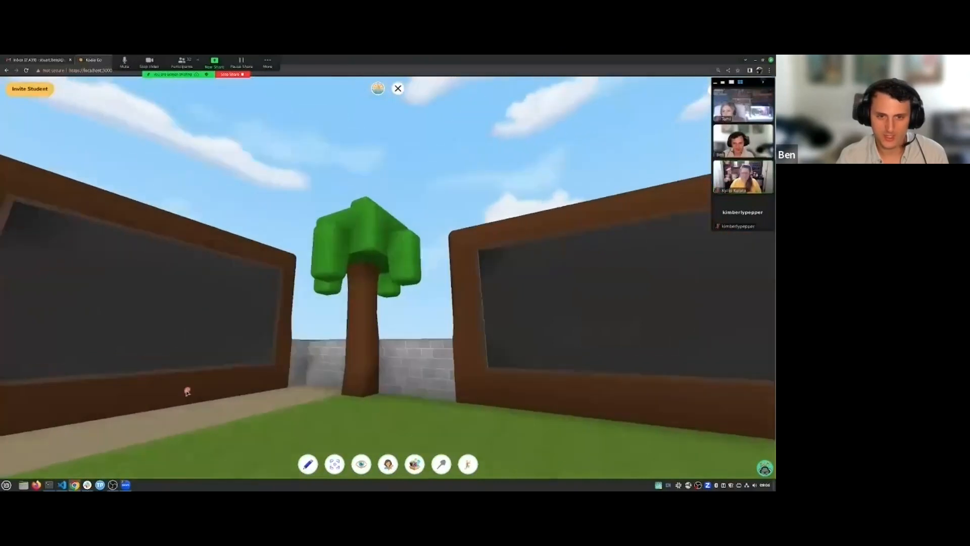
key(Left)
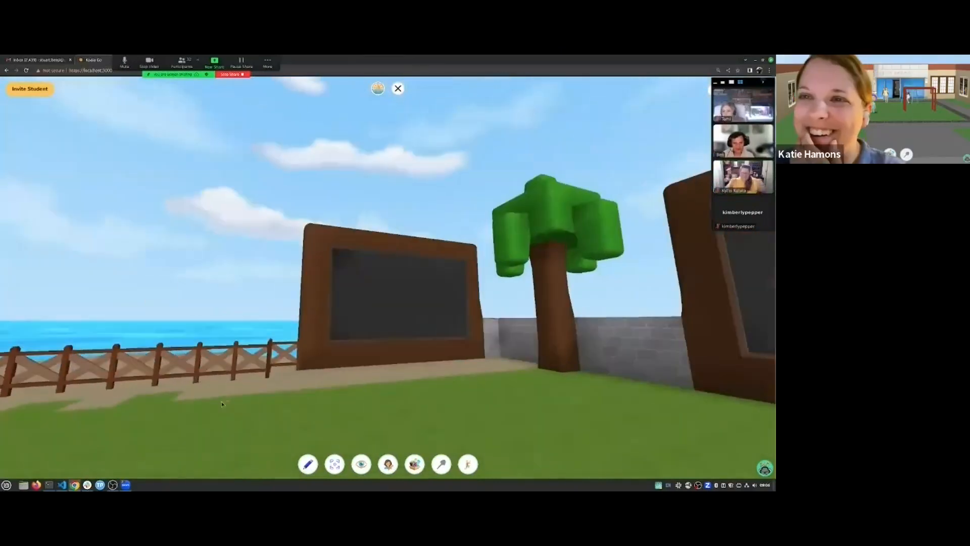
key(Right)
key(Up)
key(Down)
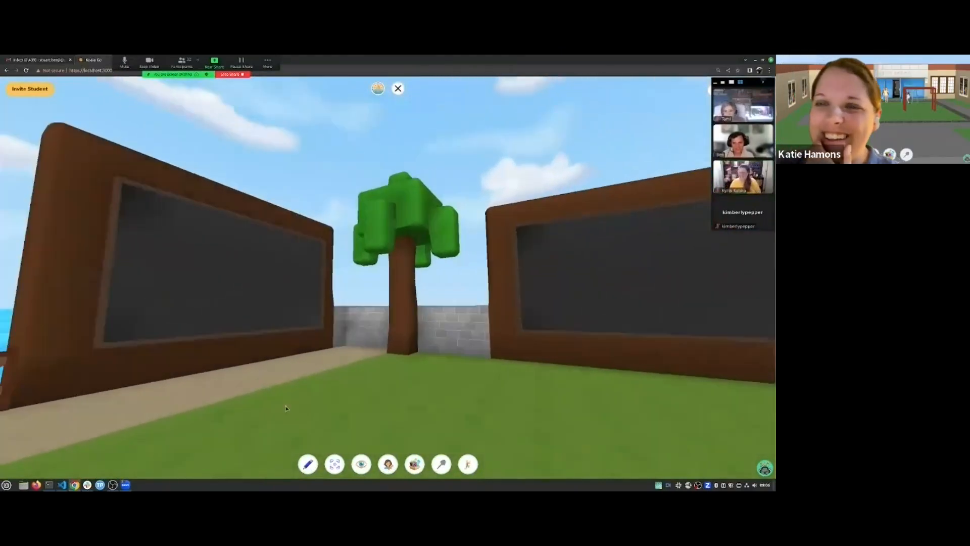
key(Up)
key(Left)
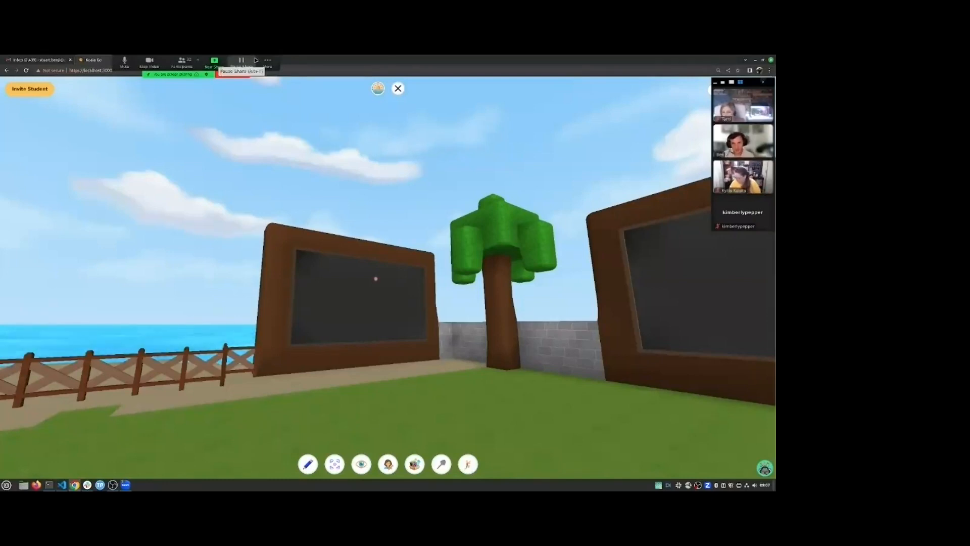
Move the floating meeting controls clear of the browser tabs
drag(639, 104, 647, 66)
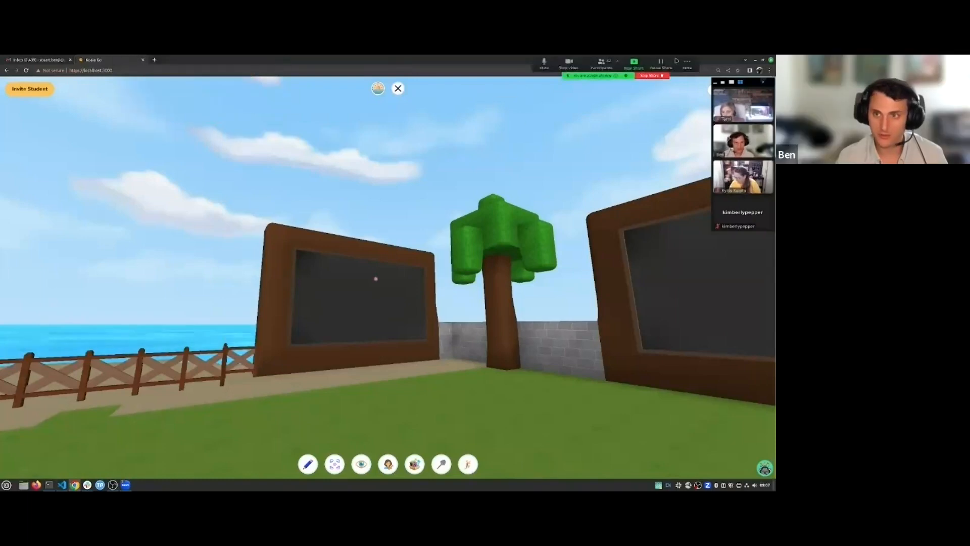
key(s)
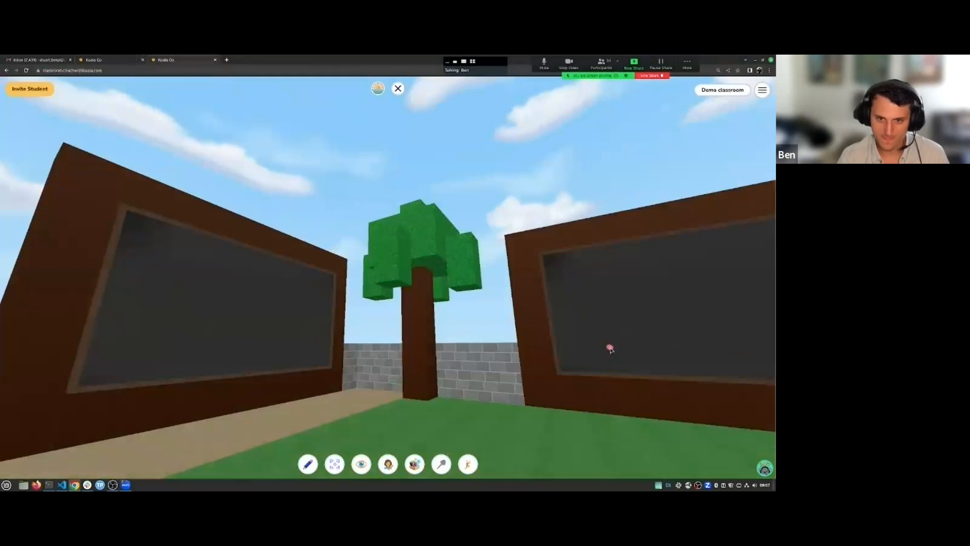
Compare the tree, chalkboards and brick wall between the AZ webinar and Demo classroom worlds from matching viewpoints
click(125, 61)
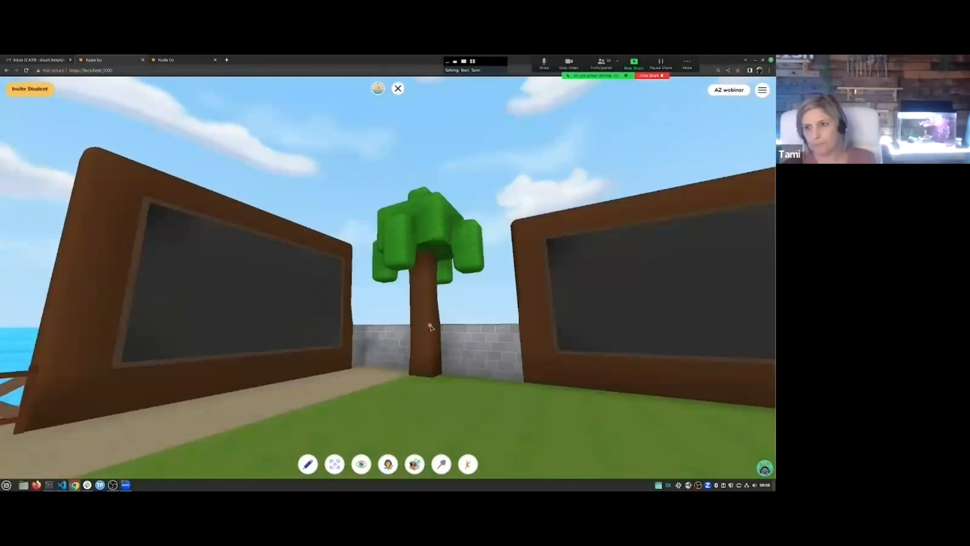
mouse_move(420, 325)
mouse_down()
mouse_move(443, 334)
mouse_move(420, 327)
mouse_up()
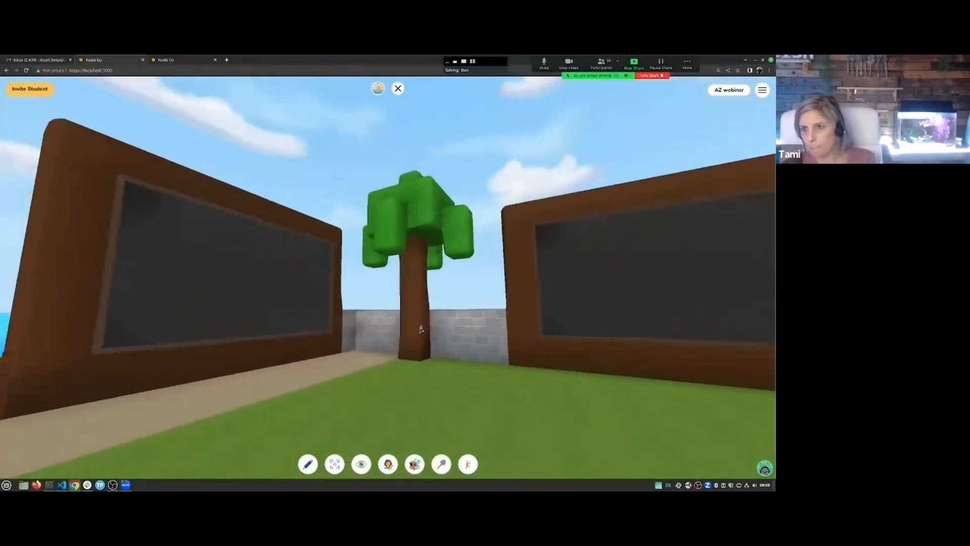
click(167, 60)
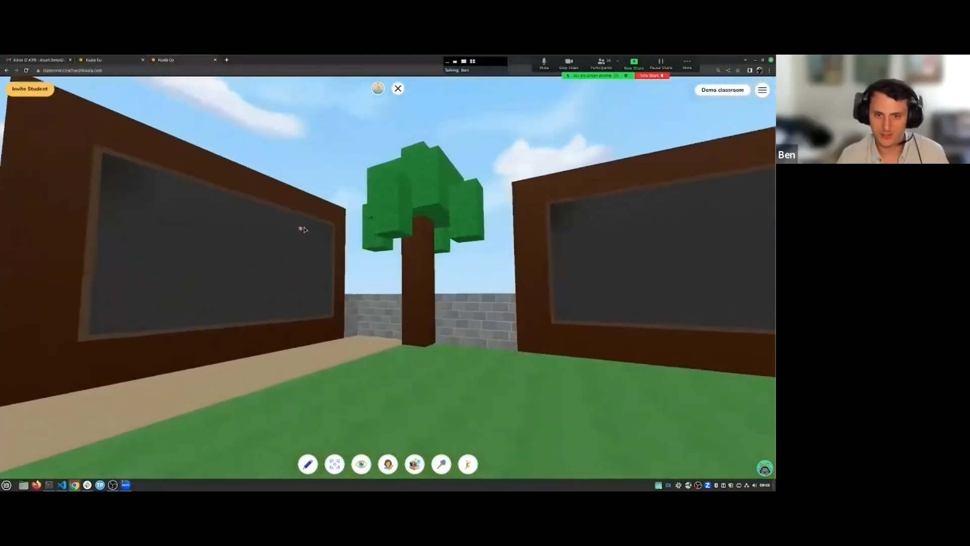
click(106, 59)
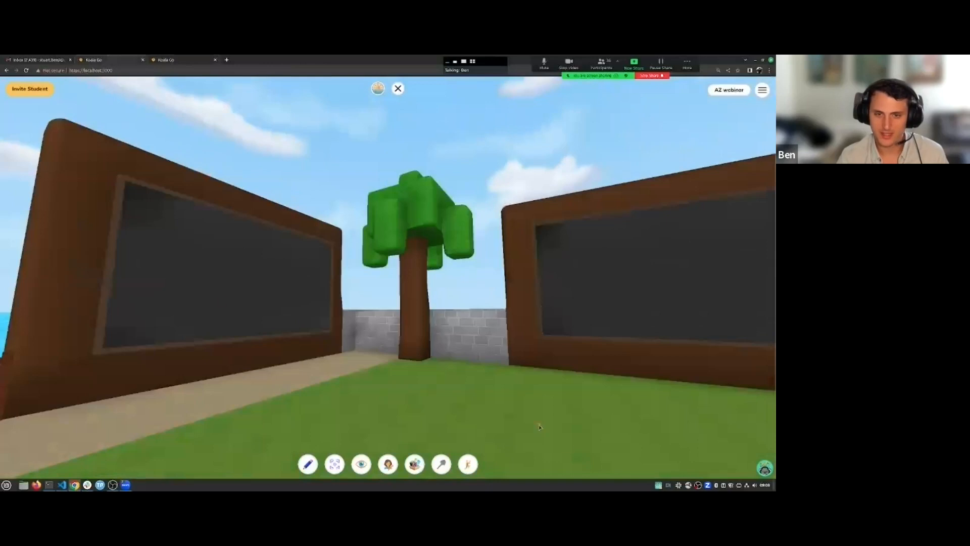
click(187, 61)
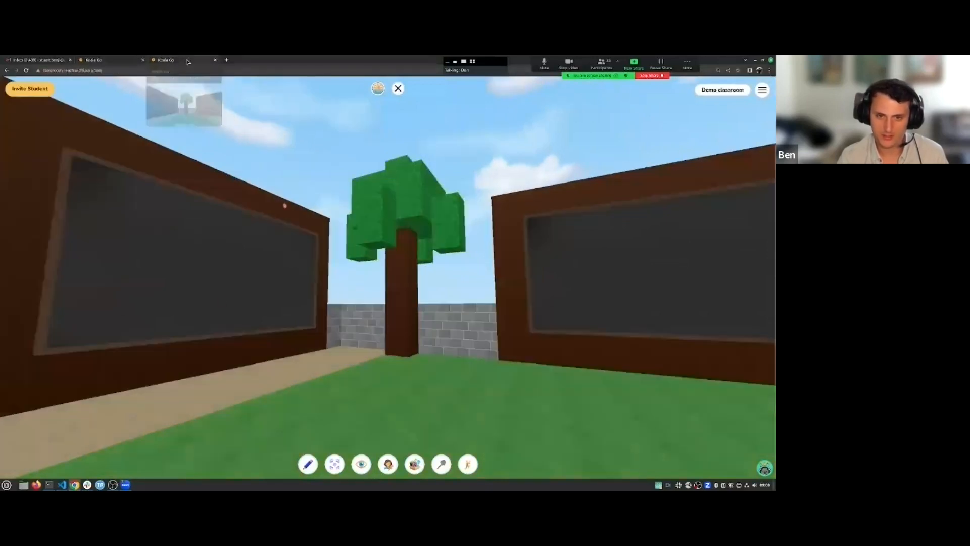
click(118, 60)
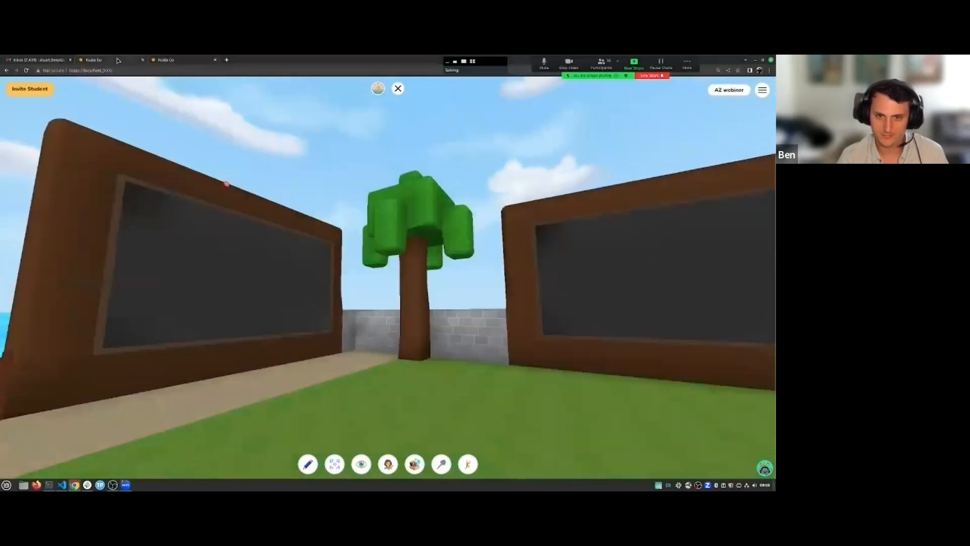
click(192, 62)
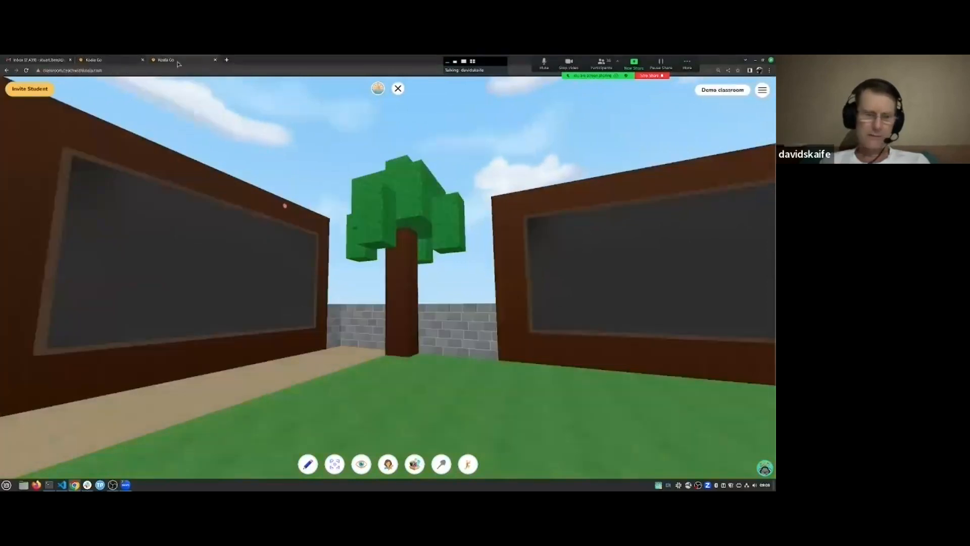
click(123, 61)
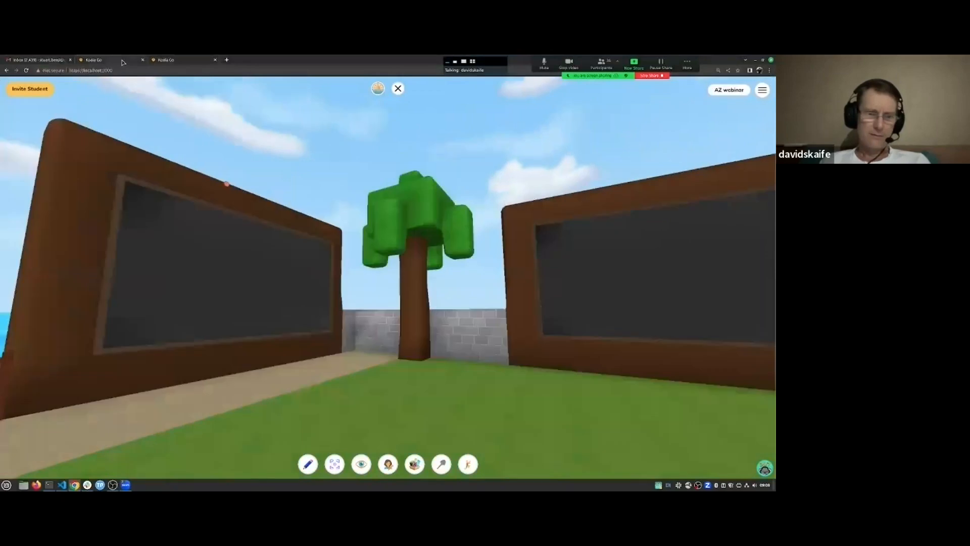
Compare the stone castle, fences and long building between the Demo classroom and AZ webinar worlds
click(188, 62)
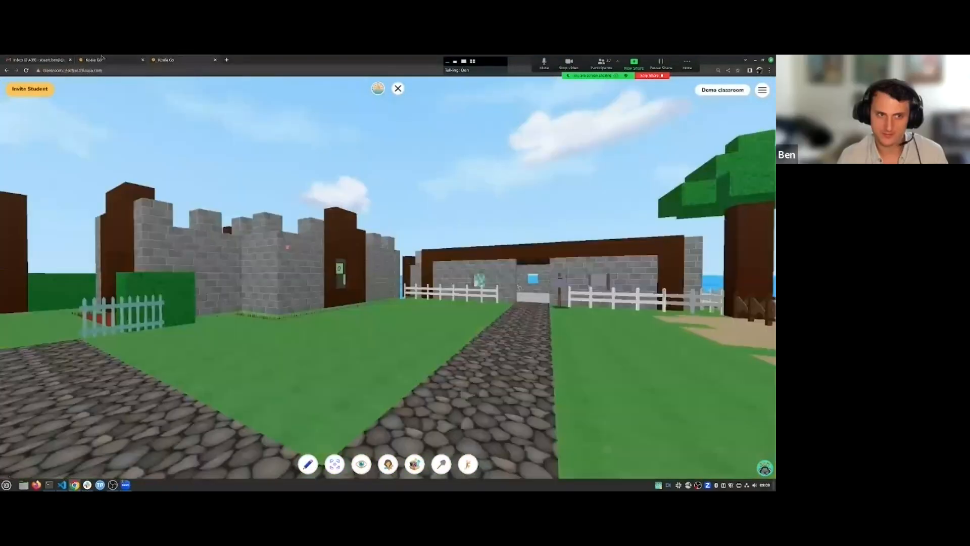
click(87, 59)
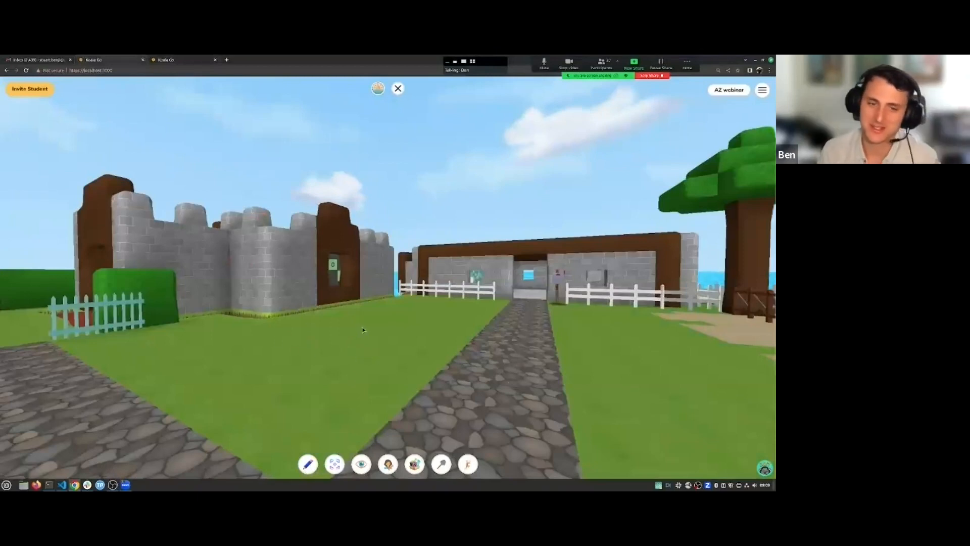
click(162, 60)
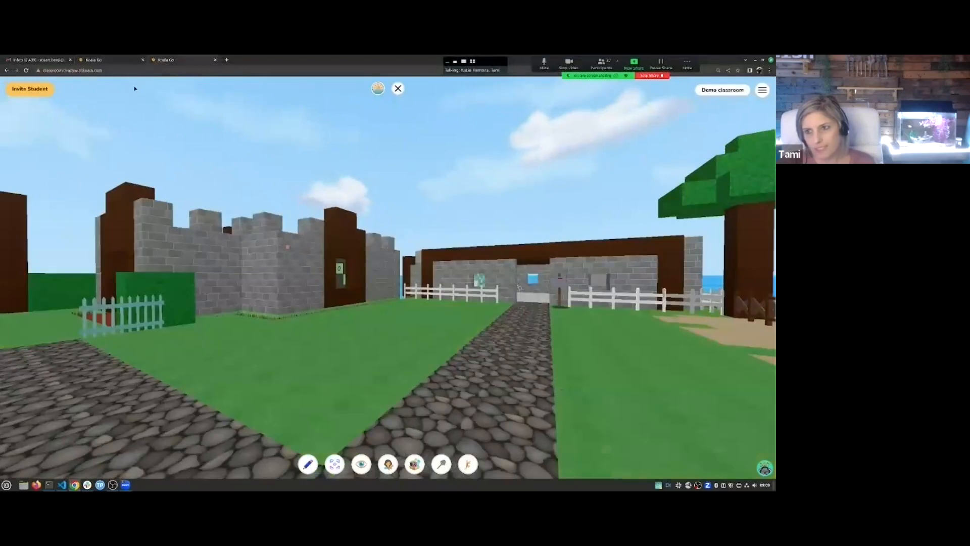
click(116, 61)
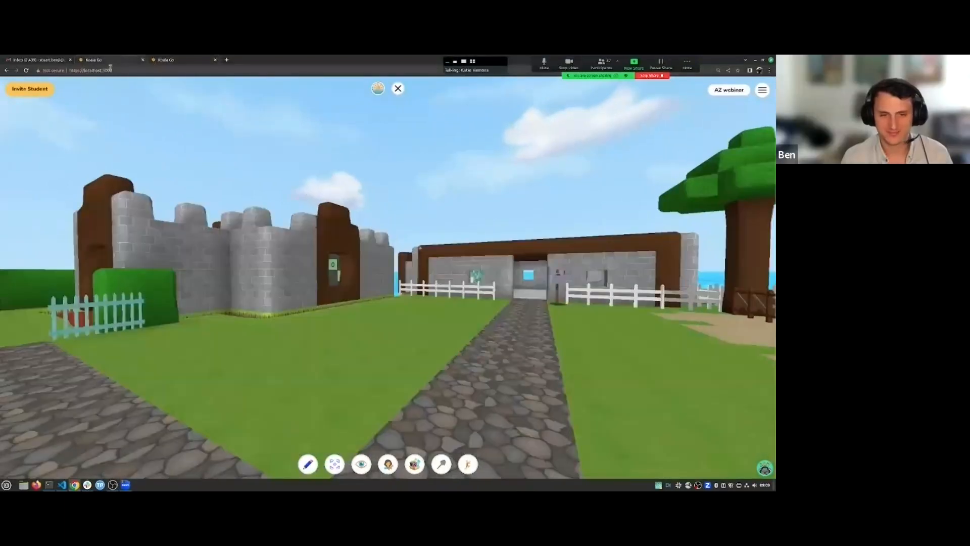
click(189, 62)
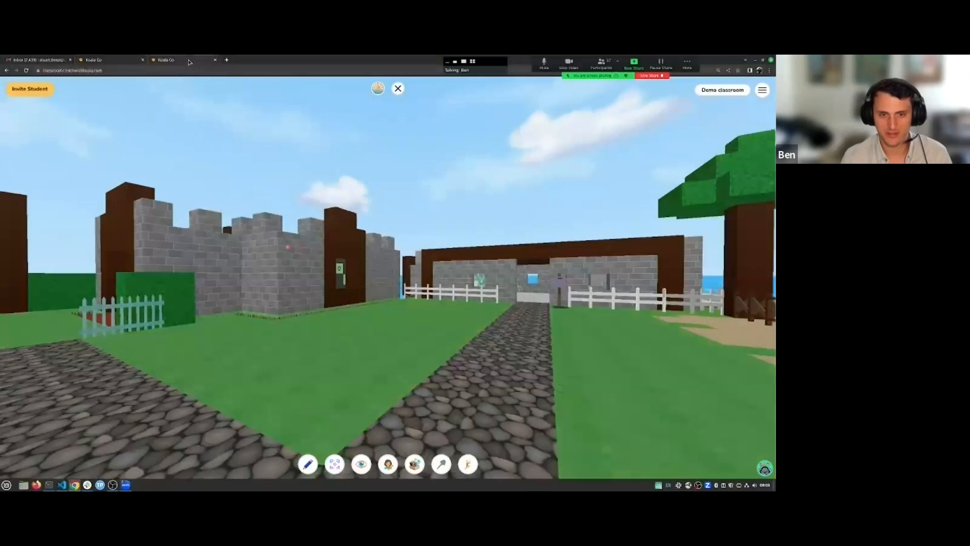
click(128, 60)
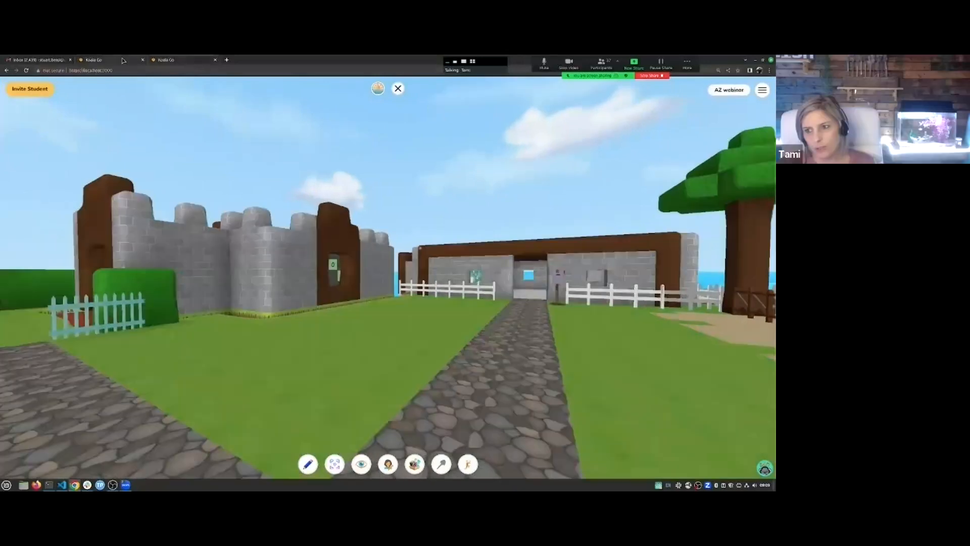
click(186, 62)
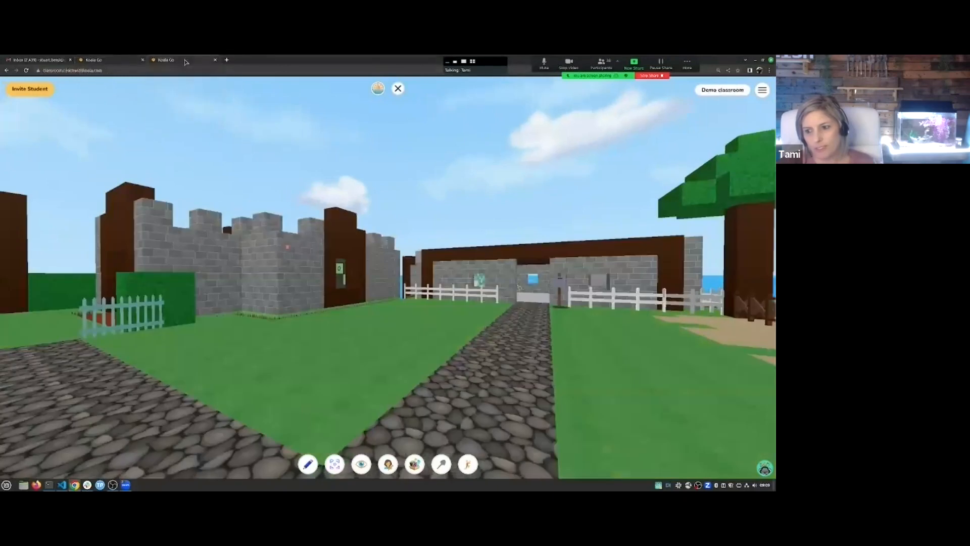
click(118, 61)
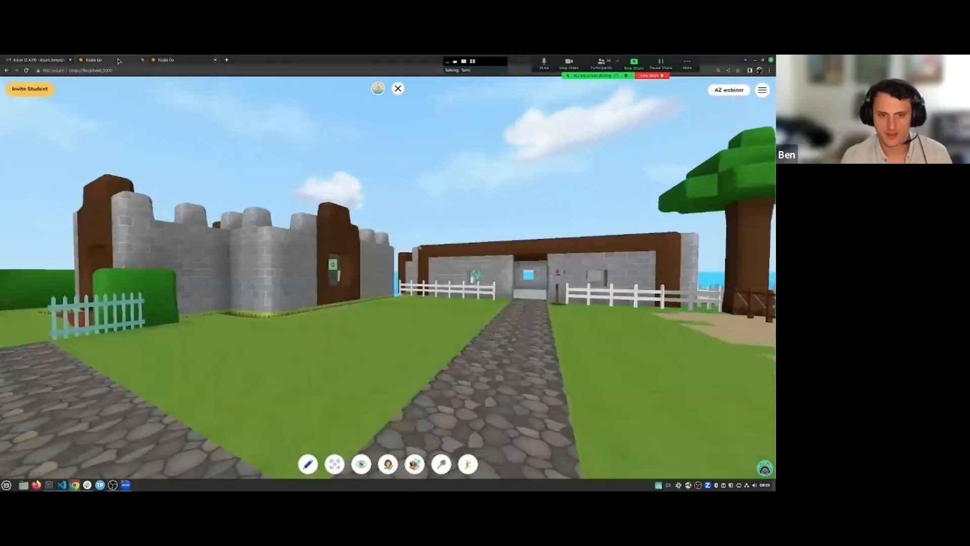
click(170, 60)
right_click(170, 60)
key(Escape)
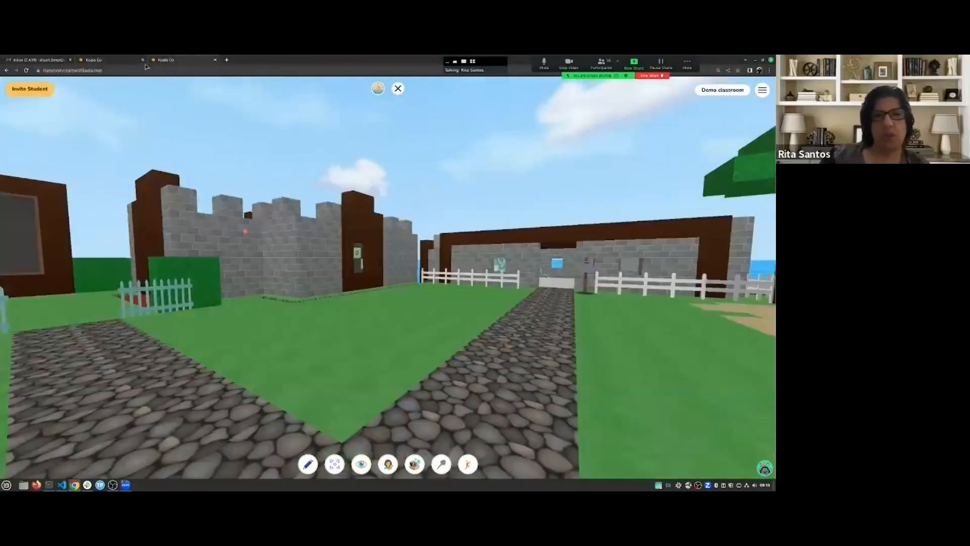
Compare the cobblestone paths, lawn and castle walls in both worlds, aligning the Demo classroom view with the AZ webinar view
click(115, 62)
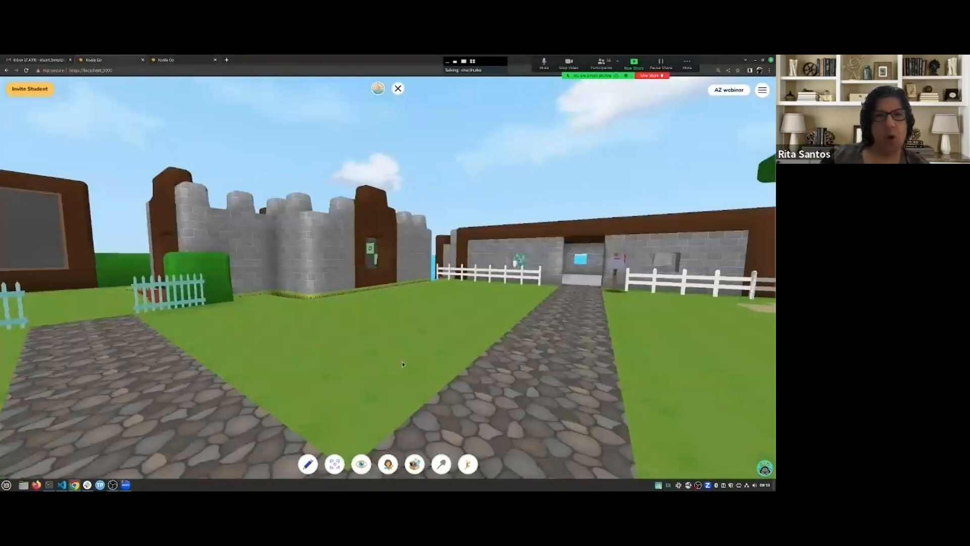
click(190, 60)
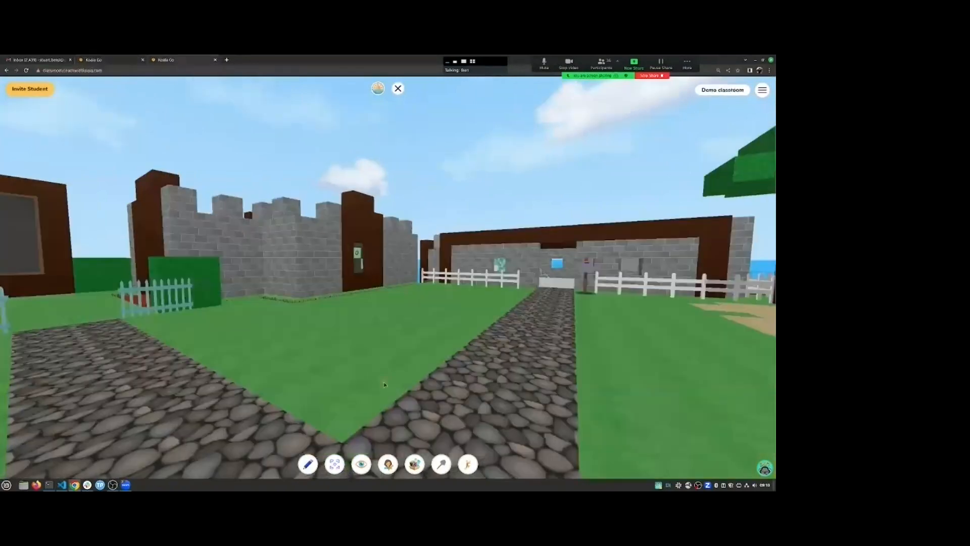
drag(383, 363, 371, 384)
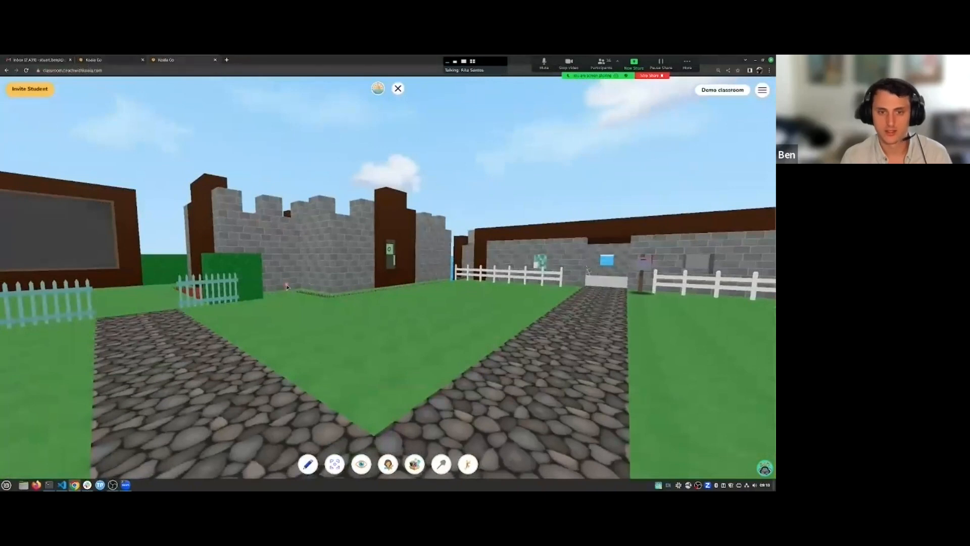
click(119, 65)
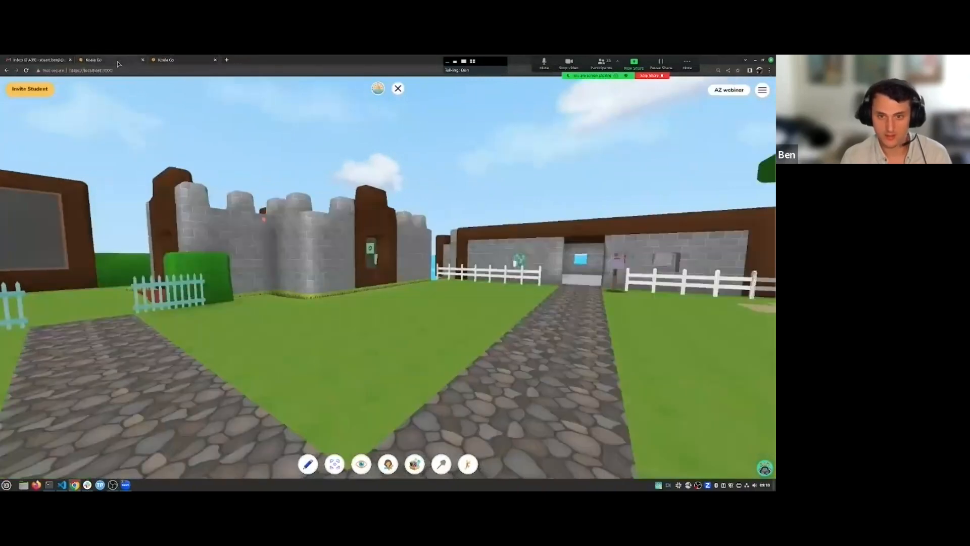
click(183, 63)
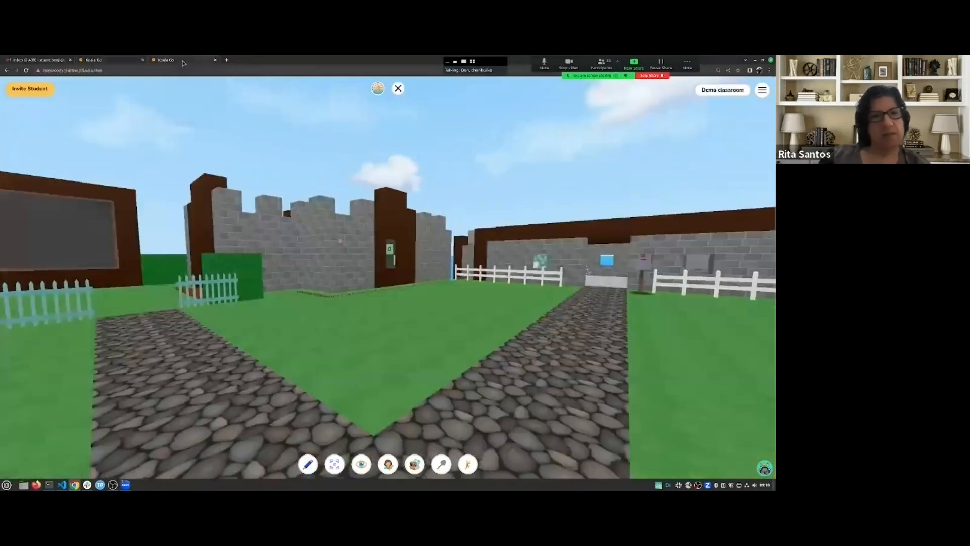
click(107, 60)
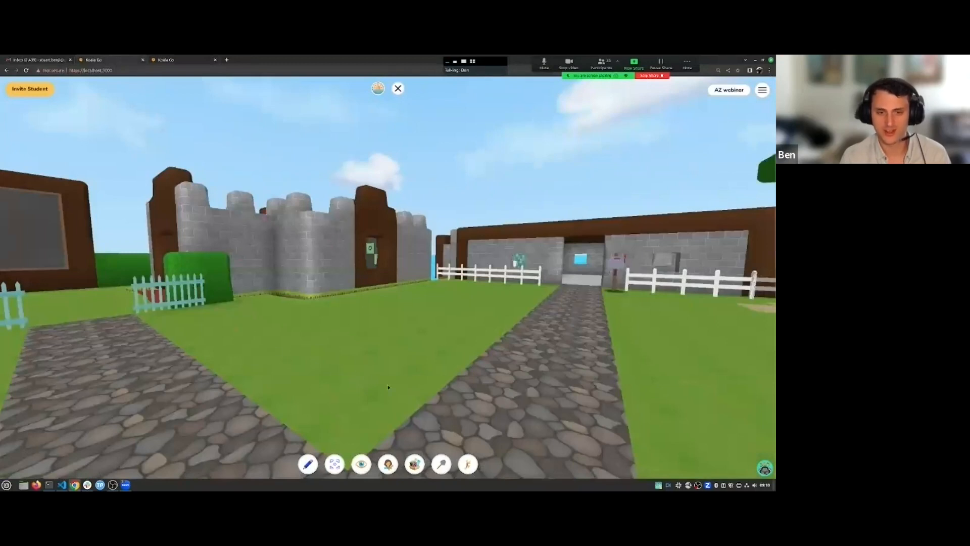
click(180, 62)
drag(486, 367, 324, 348)
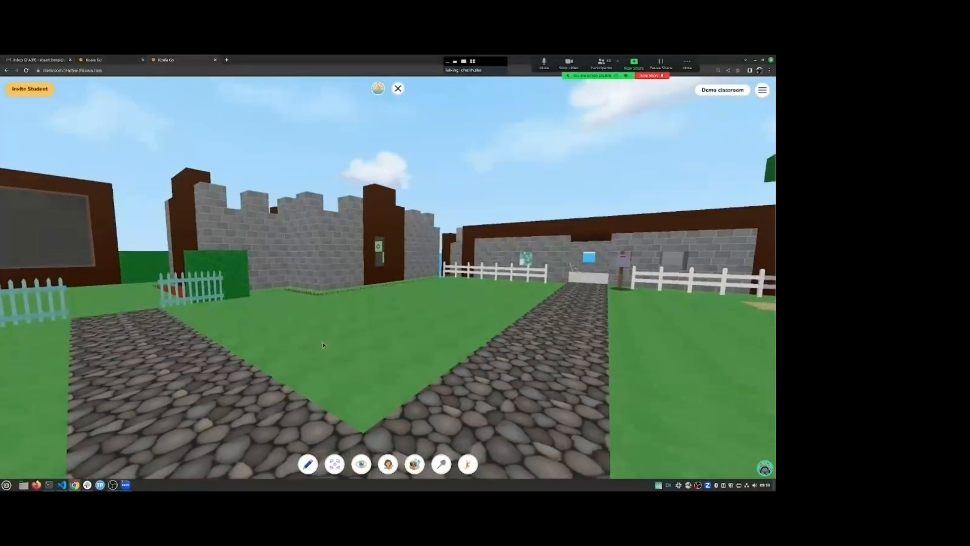
drag(323, 345, 321, 337)
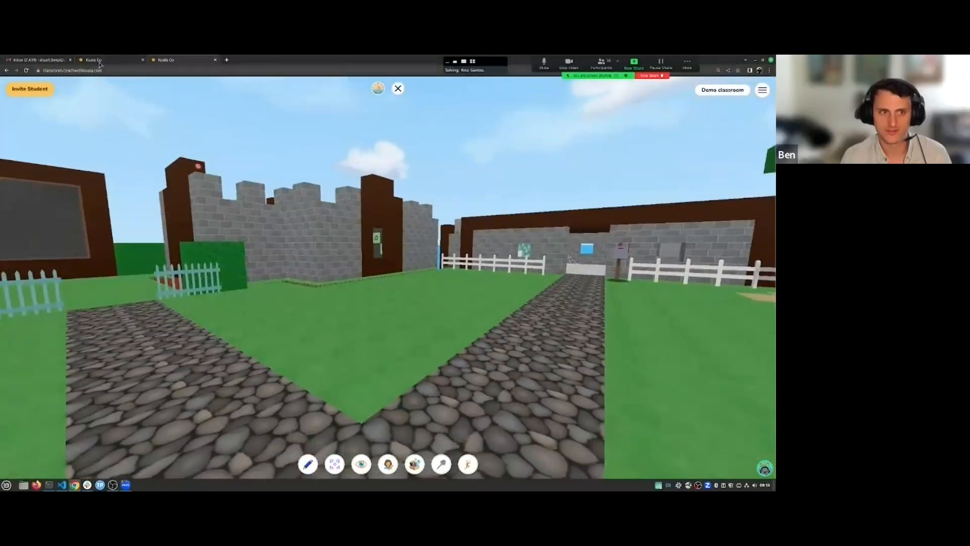
click(101, 61)
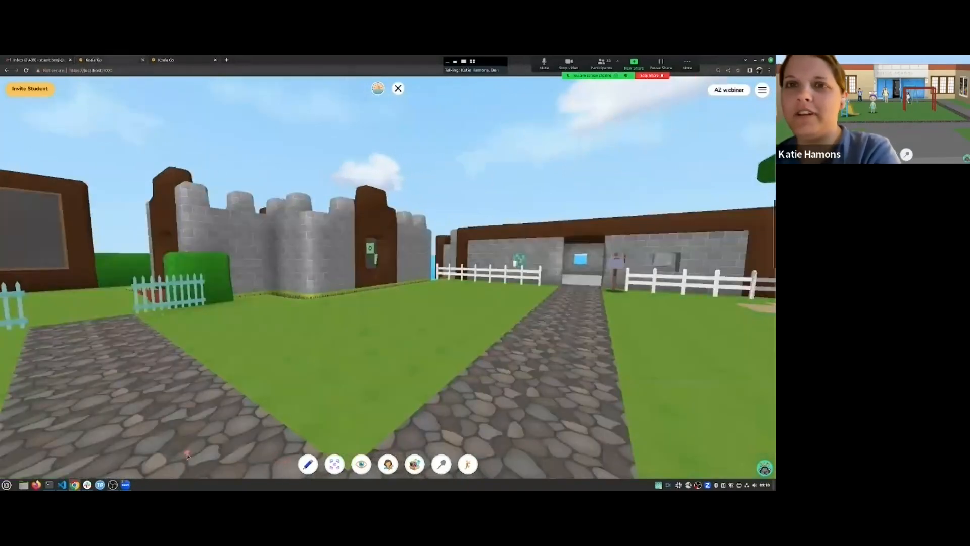
Look around the castle and chalkboard area in the AZ webinar world and check it against the Demo classroom
drag(200, 426, 205, 423)
drag(295, 349, 373, 262)
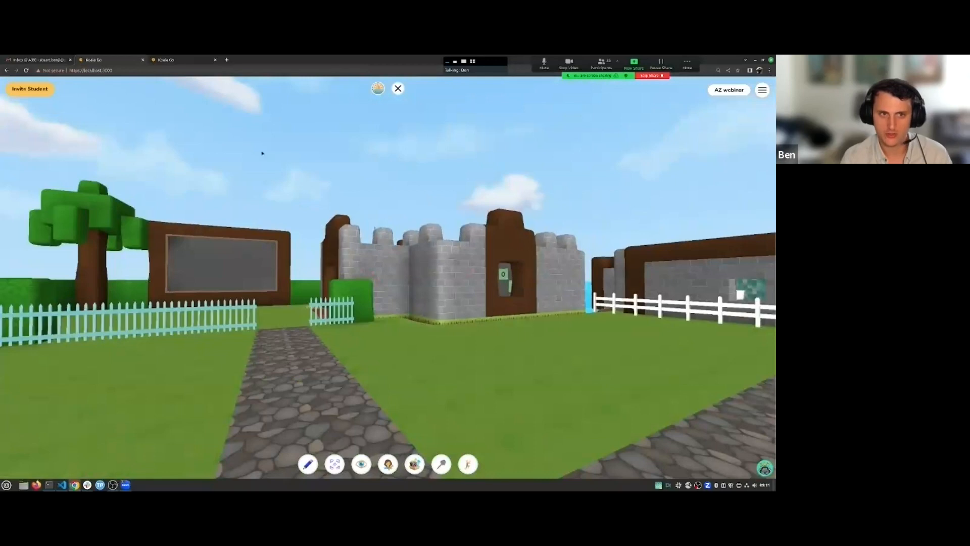
click(172, 61)
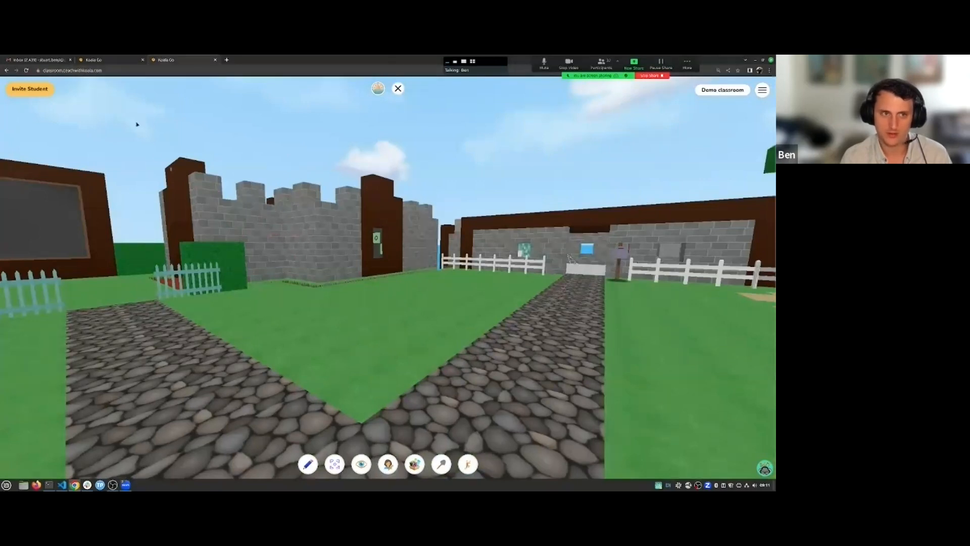
click(98, 61)
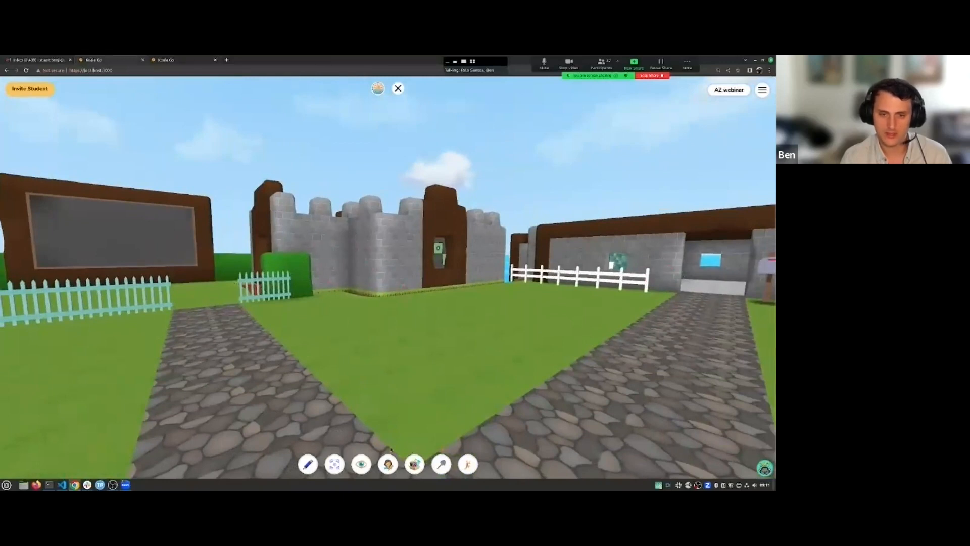
drag(328, 248, 103, 245)
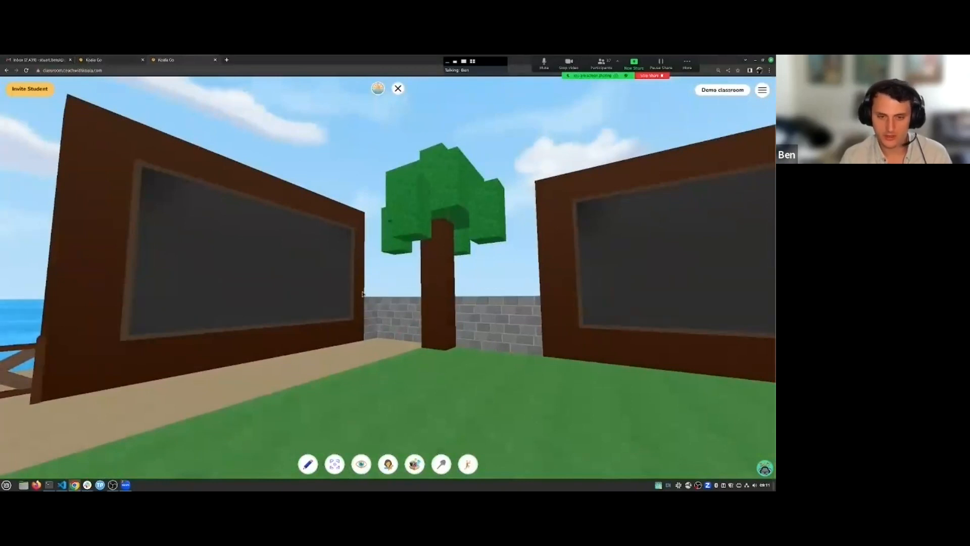
In the AZ webinar world, place a Stone block on the lawn and stack a second one on top
click(95, 59)
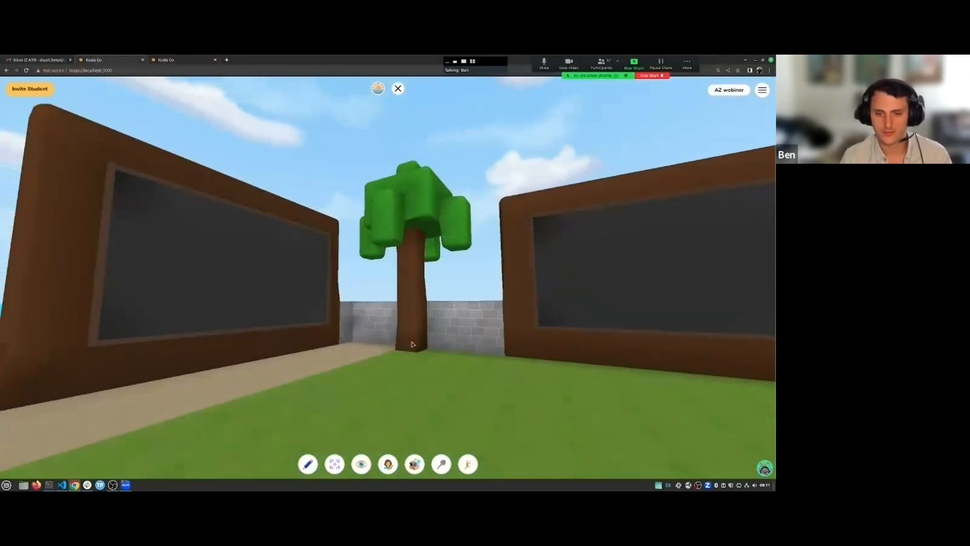
key(b)
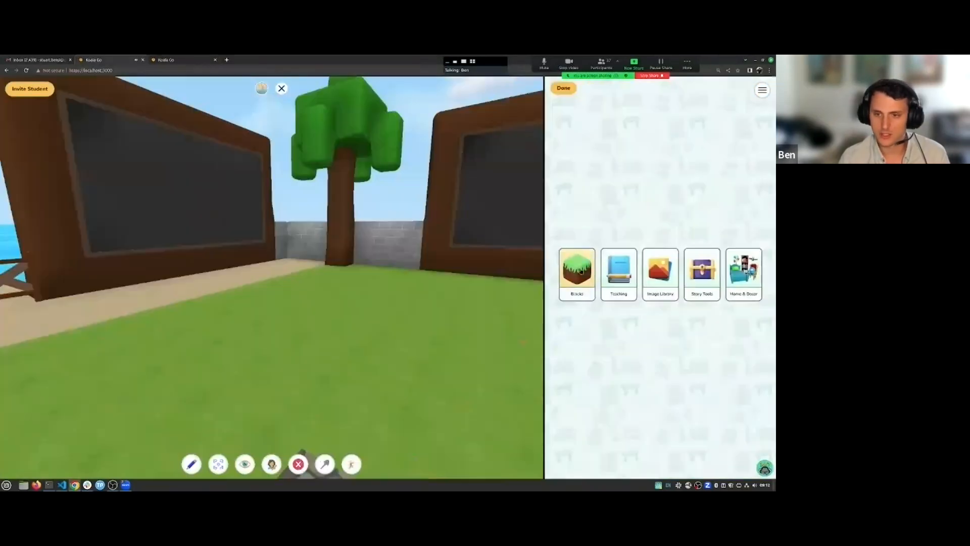
click(570, 288)
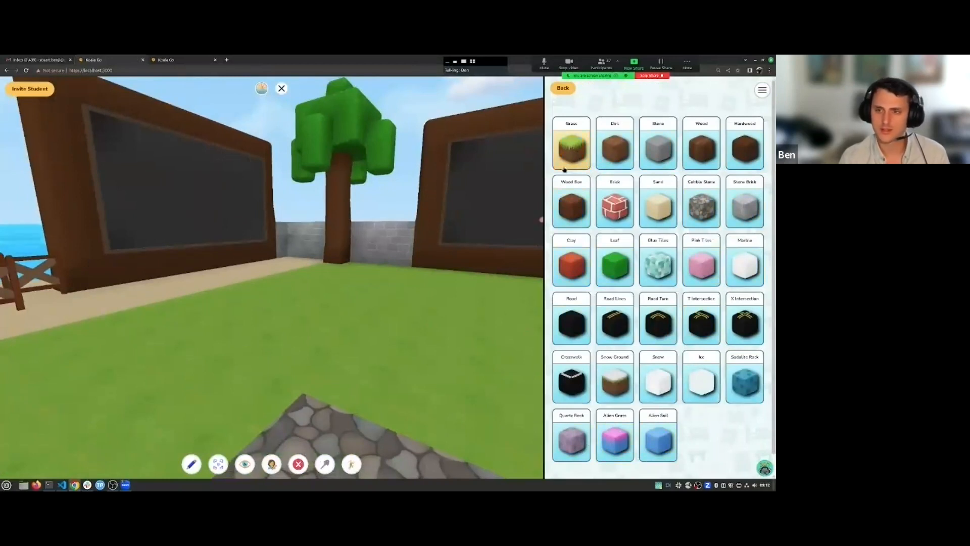
click(661, 151)
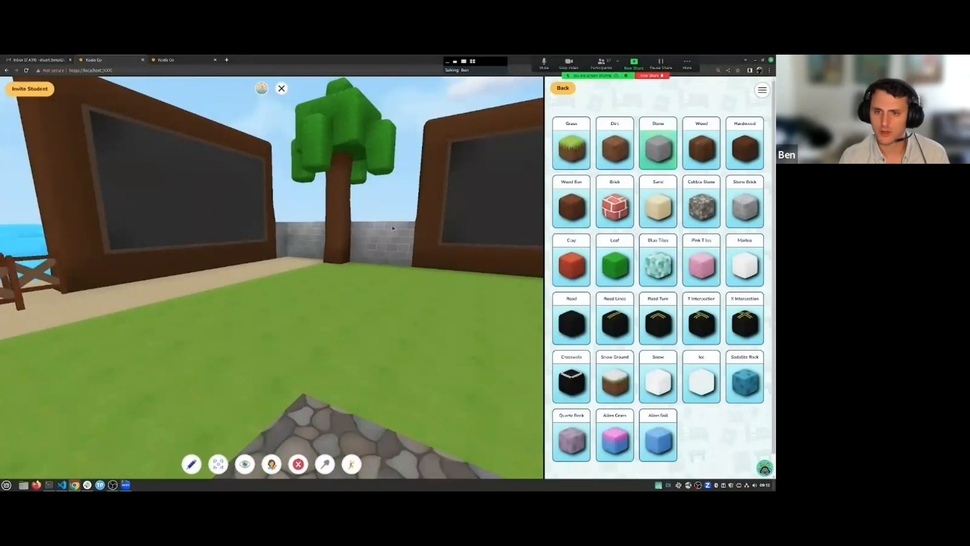
click(281, 349)
key(w)
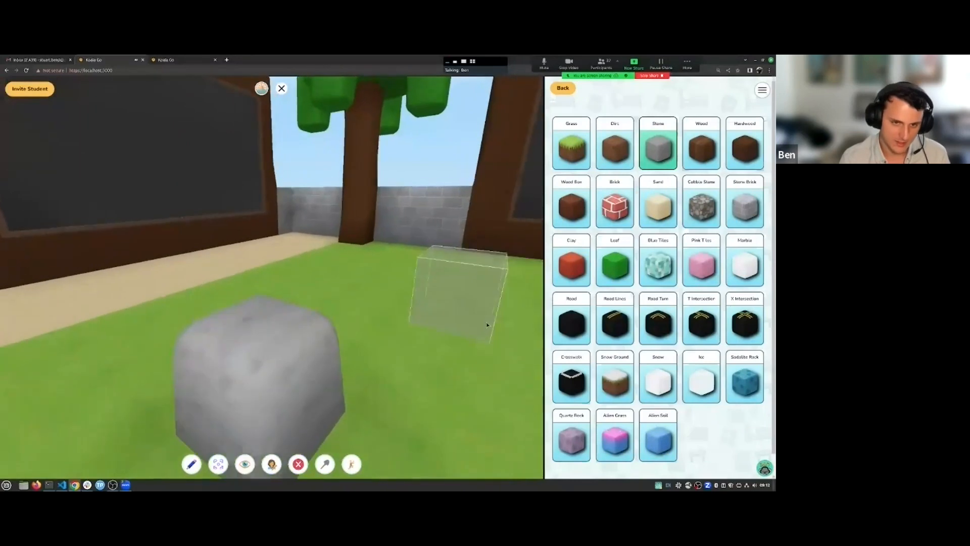
key(s)
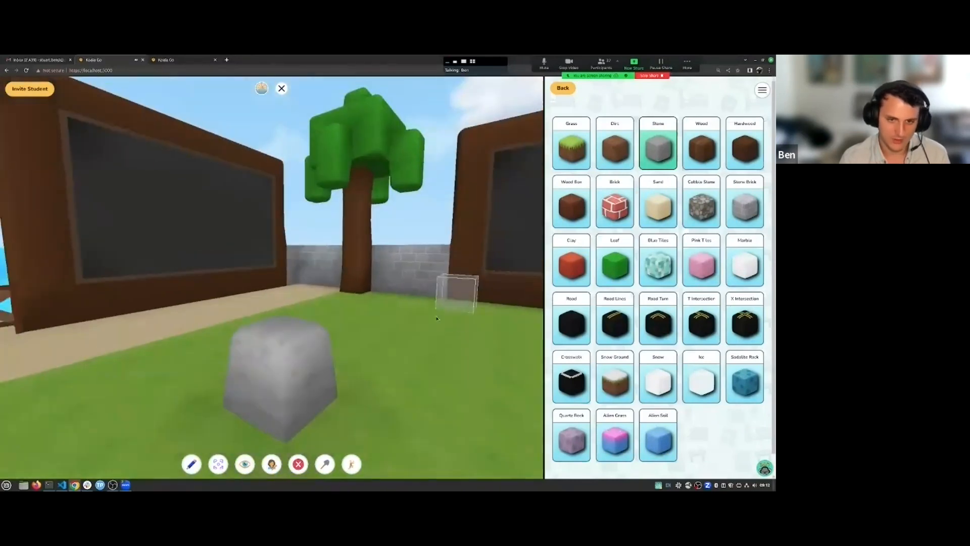
click(288, 323)
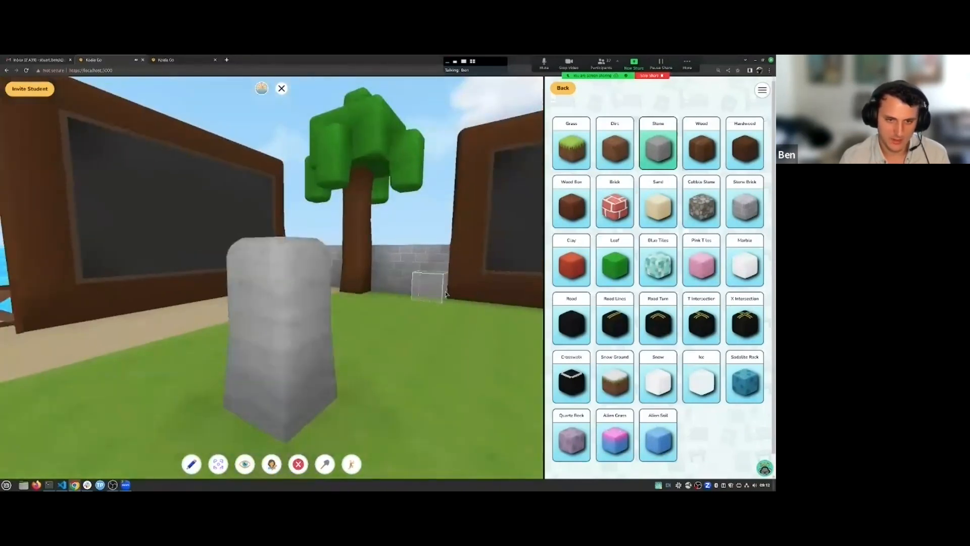
Attach a Stone block to the side of the pillar's upper block, overhanging the lawn
key(s)
key(s)
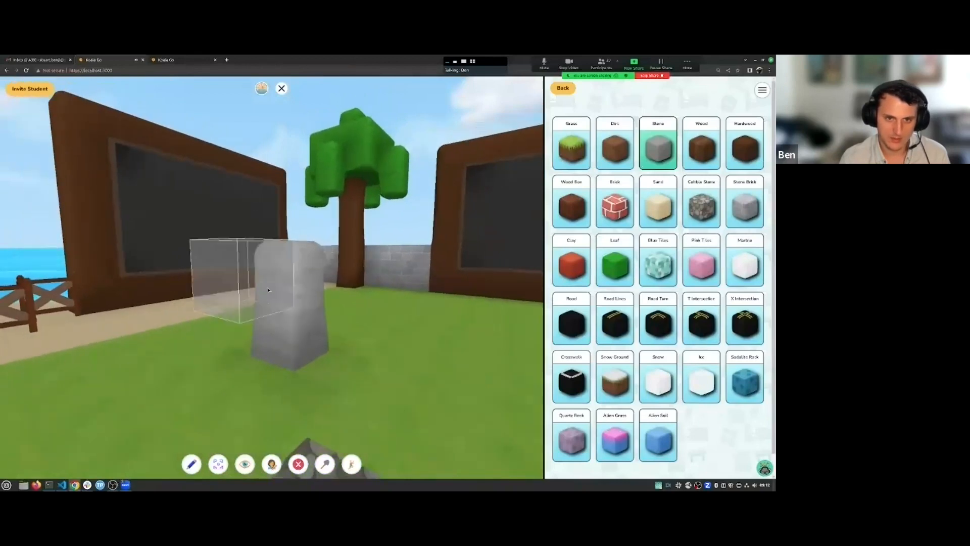
drag(447, 331, 333, 344)
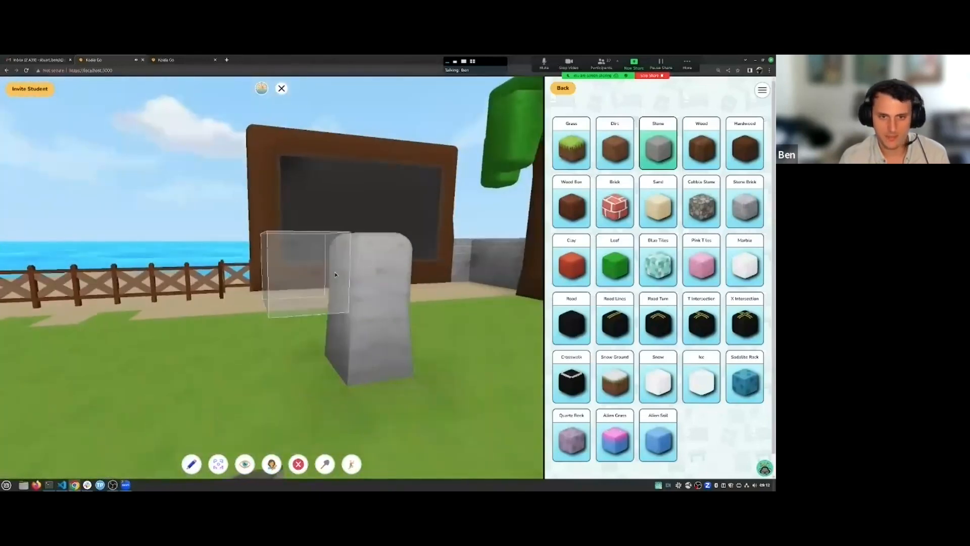
click(337, 286)
key(w)
drag(213, 343, 353, 361)
key(s)
click(286, 254)
click(291, 263)
key(s)
drag(419, 304, 448, 312)
key(w)
key(s)
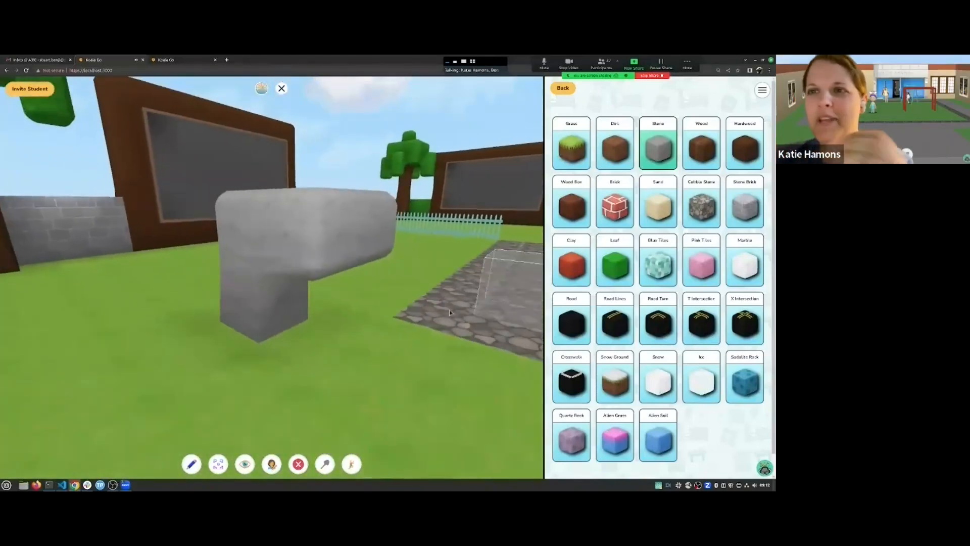
Add more Stone blocks around the pillar to widen the structure, and leave building mode
click(233, 246)
click(232, 245)
key(s)
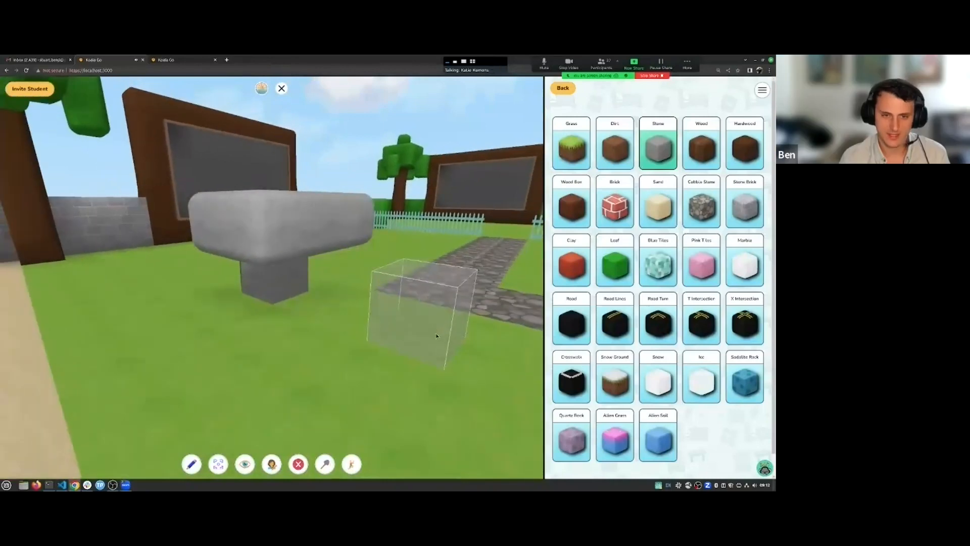
key(w)
drag(198, 350, 415, 345)
key(s)
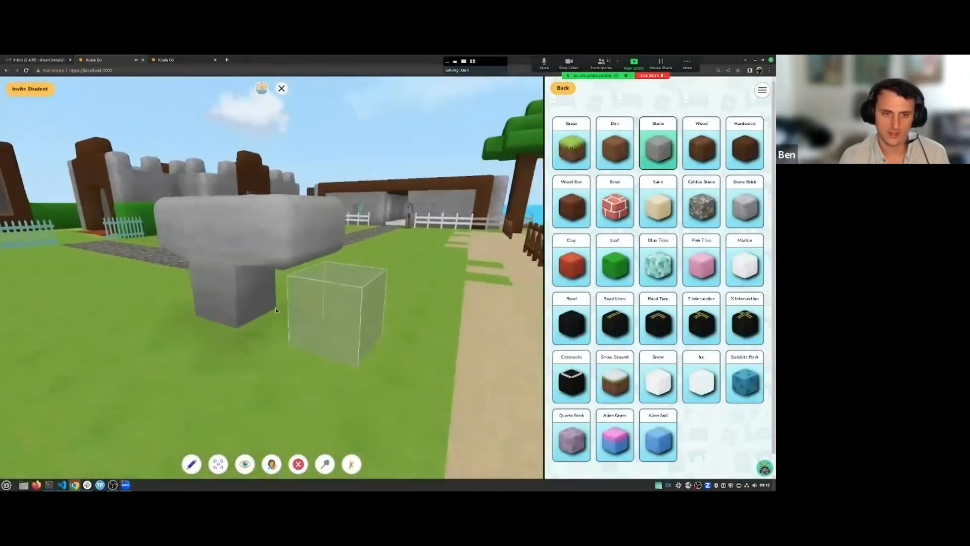
click(225, 242)
key(s)
drag(392, 274, 317, 285)
key(w)
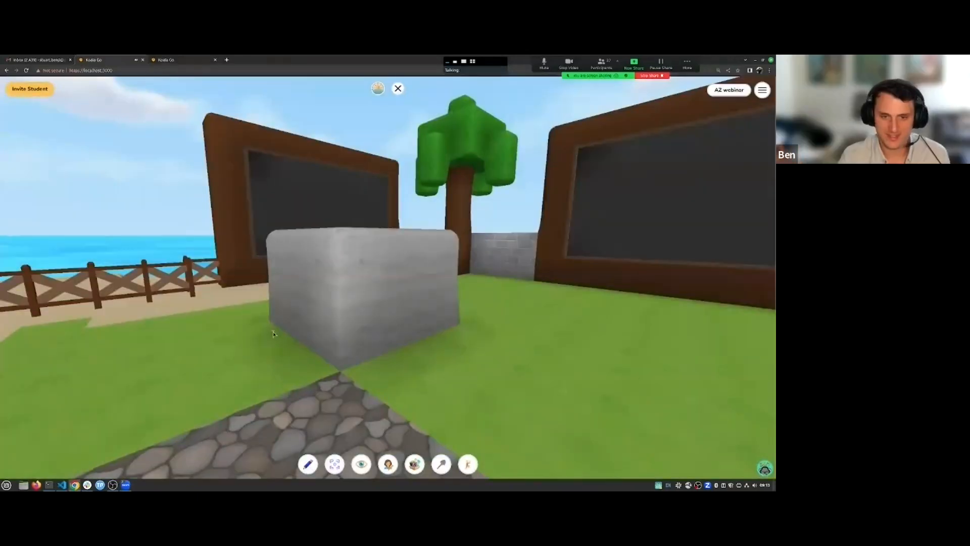
Walk to the long stone building with the mailbox, bring up the object categories and enlarge the page zoom
drag(386, 347, 423, 389)
key(w)
key(s)
key(w)
drag(425, 424, 407, 449)
key(w)
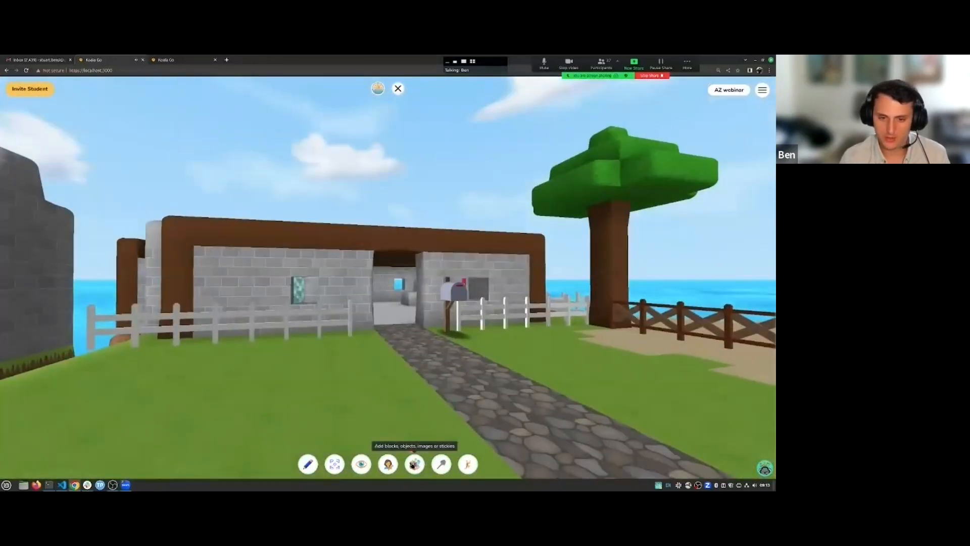
click(413, 462)
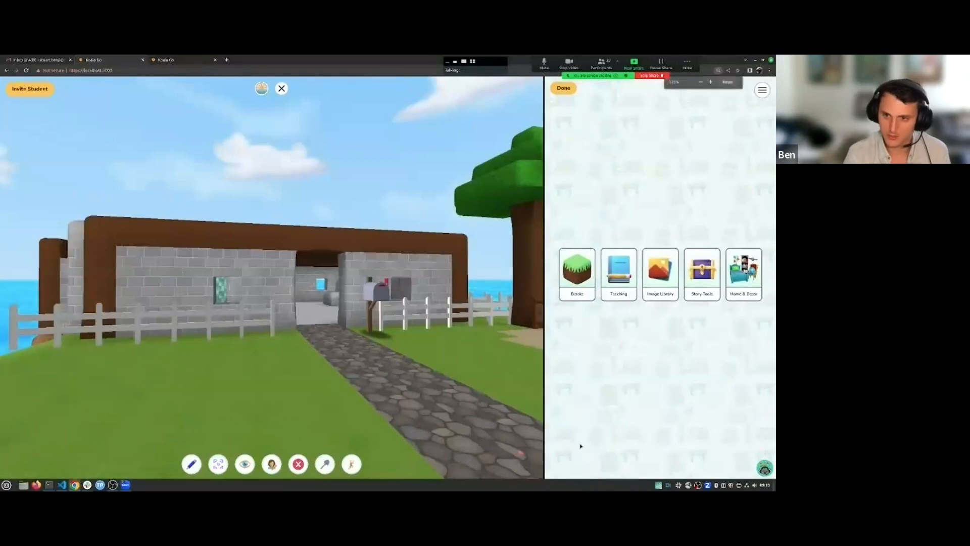
key(ctrl+plus)
key(ctrl+plus)
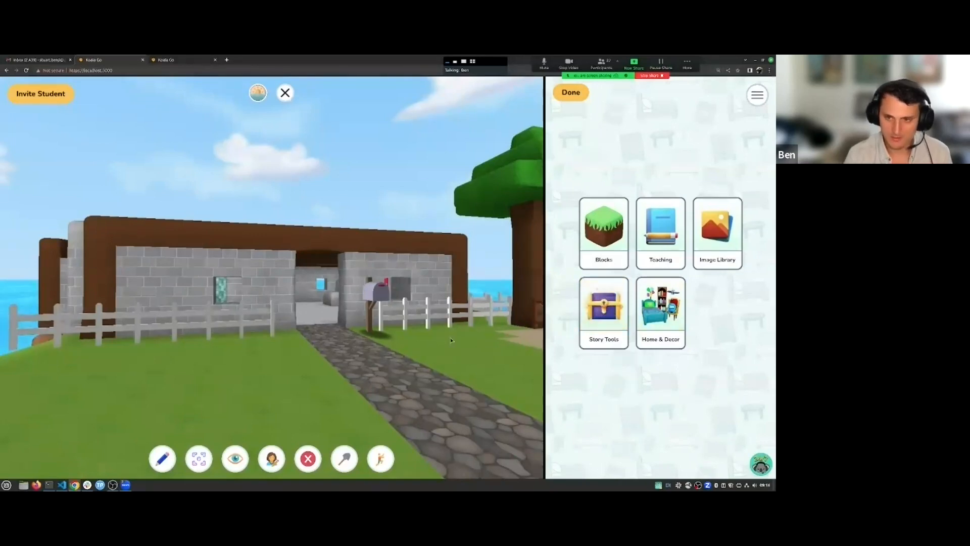
key(ctrl+minus)
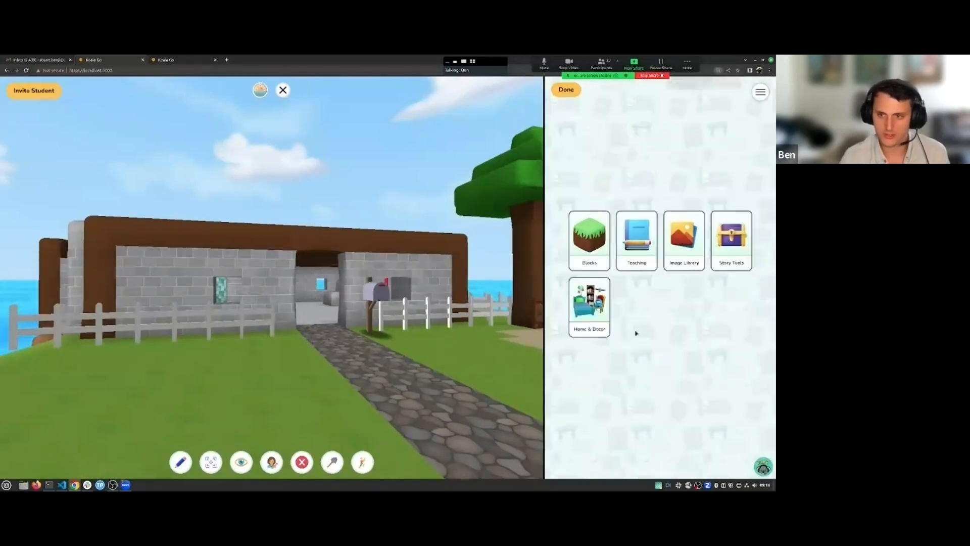
Place a rotated Wooden Door from the Reaction Props in the doorway of the stone building
click(734, 240)
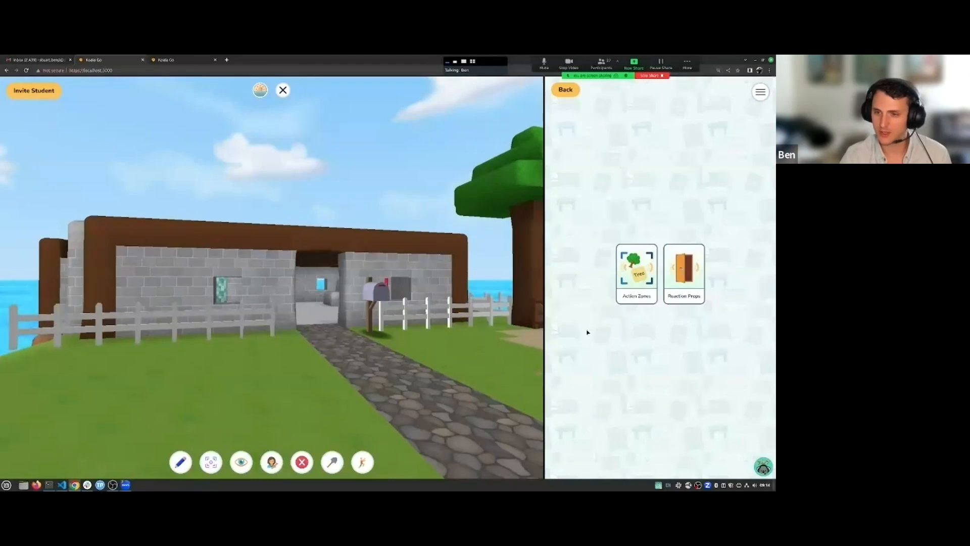
click(688, 271)
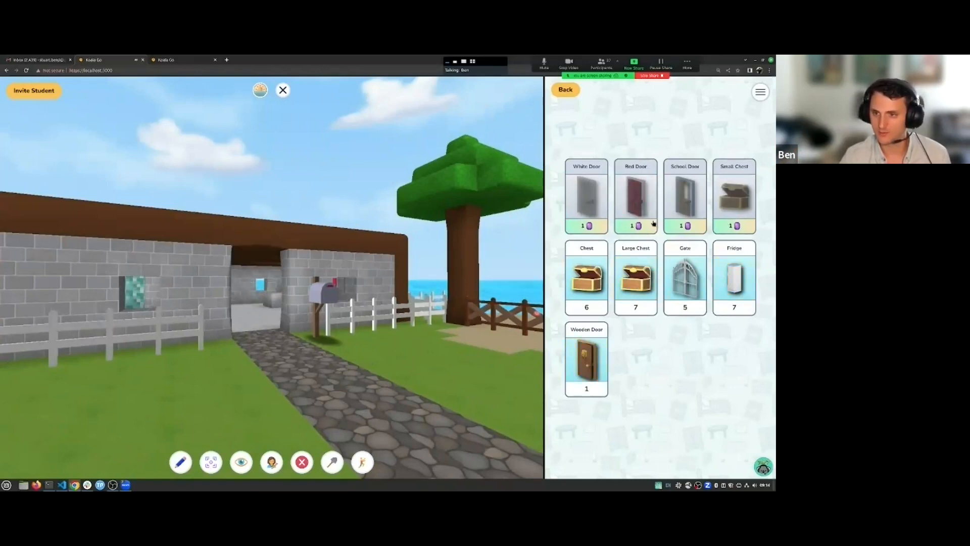
click(601, 368)
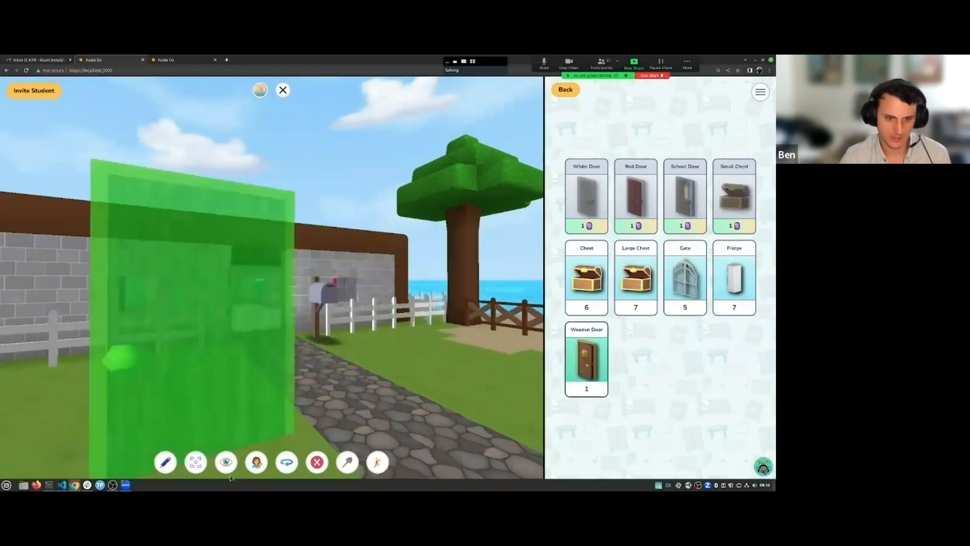
click(284, 463)
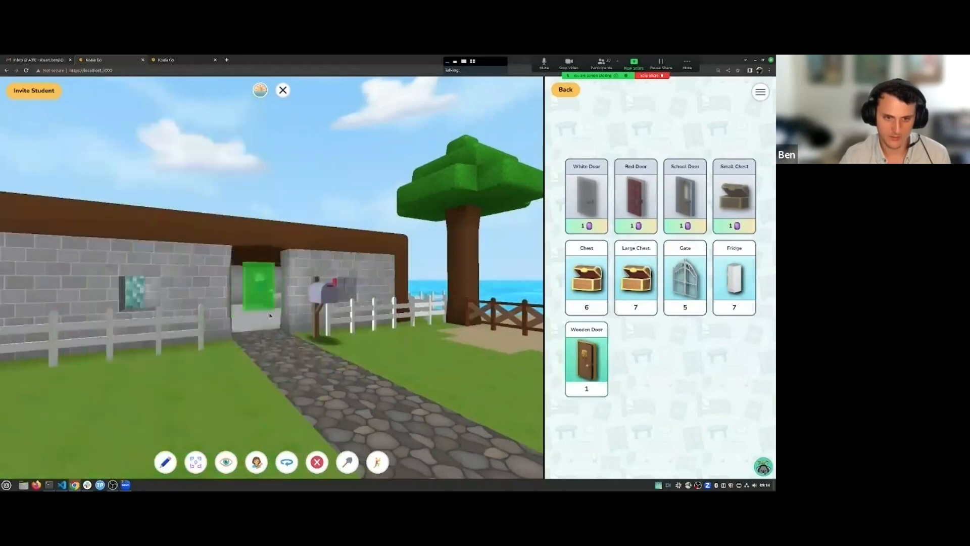
click(260, 296)
Walk up to the wooden door, open it, close it and open it again
key(Up)
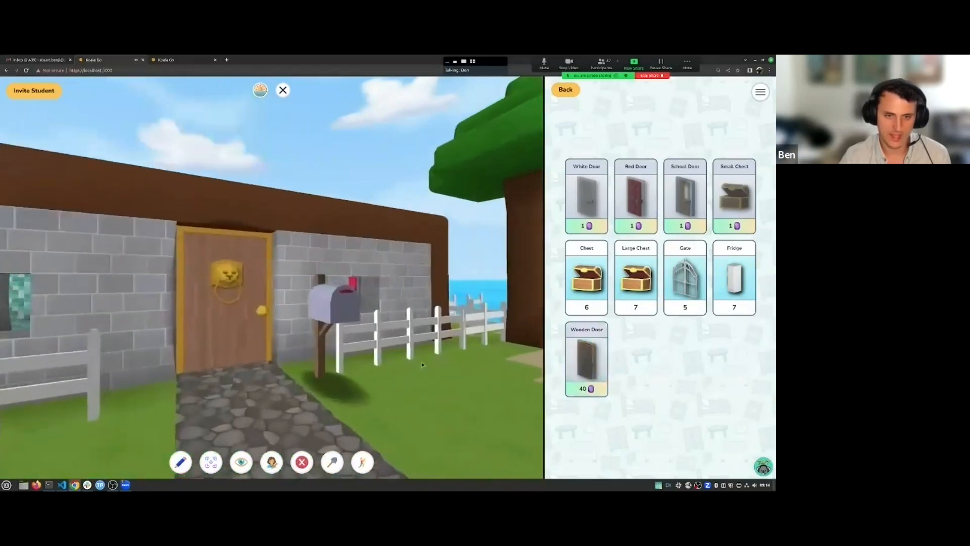
key(Left)
click(360, 299)
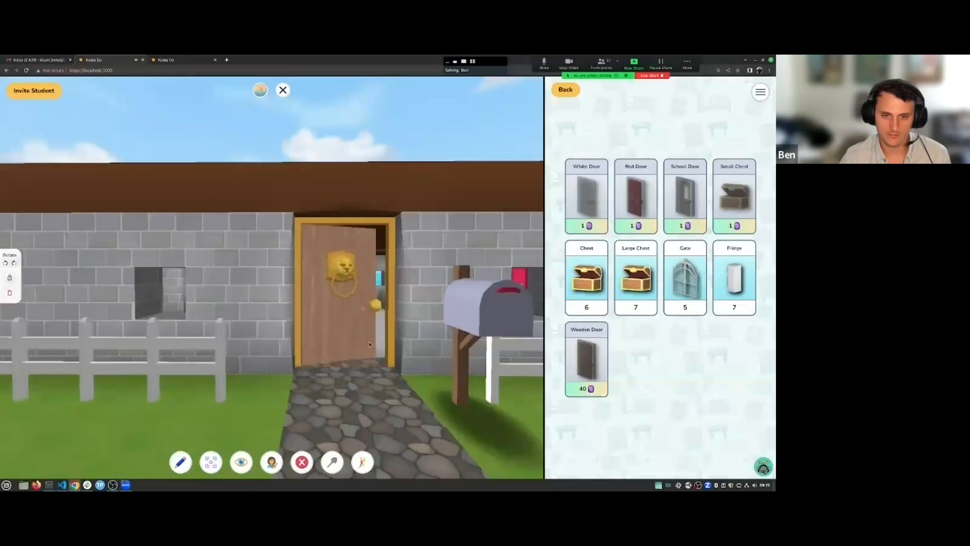
key(Up)
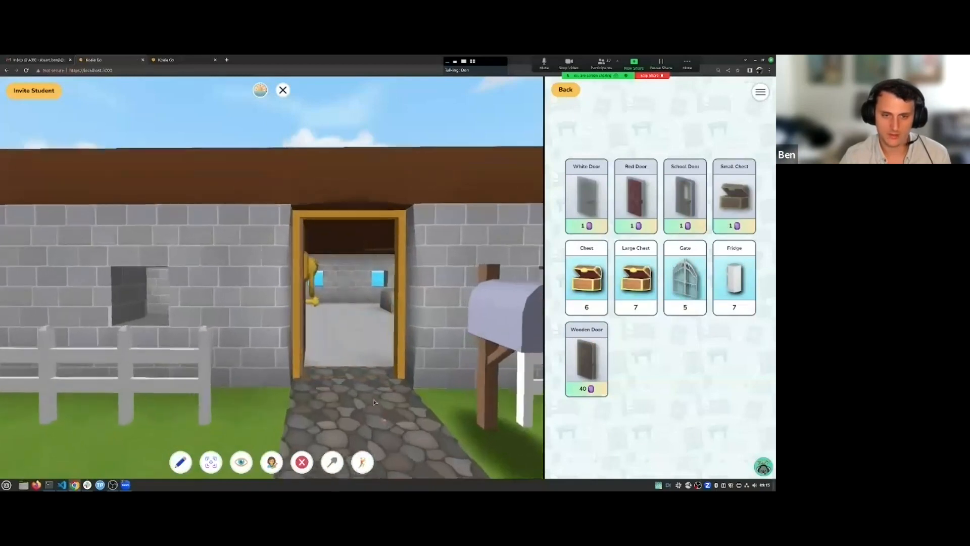
click(355, 372)
key(Down)
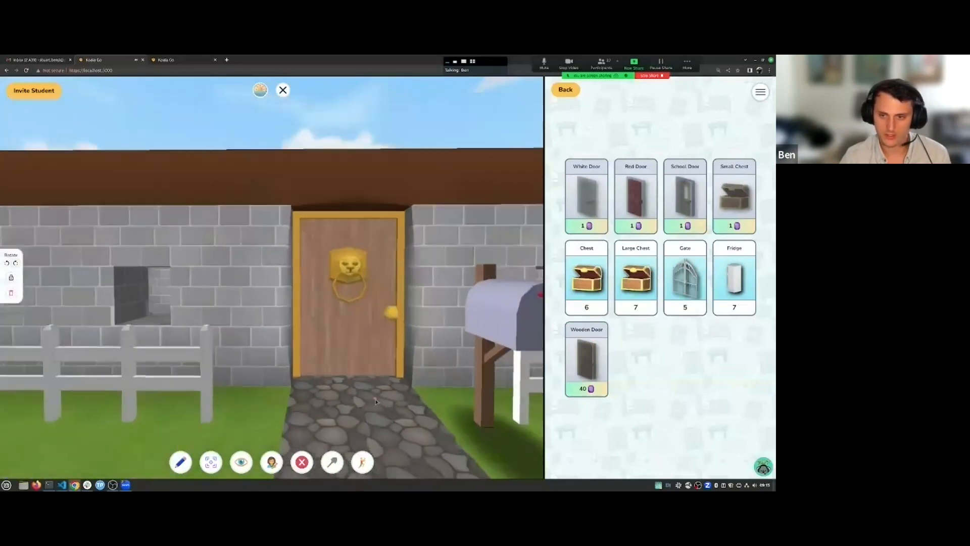
click(369, 374)
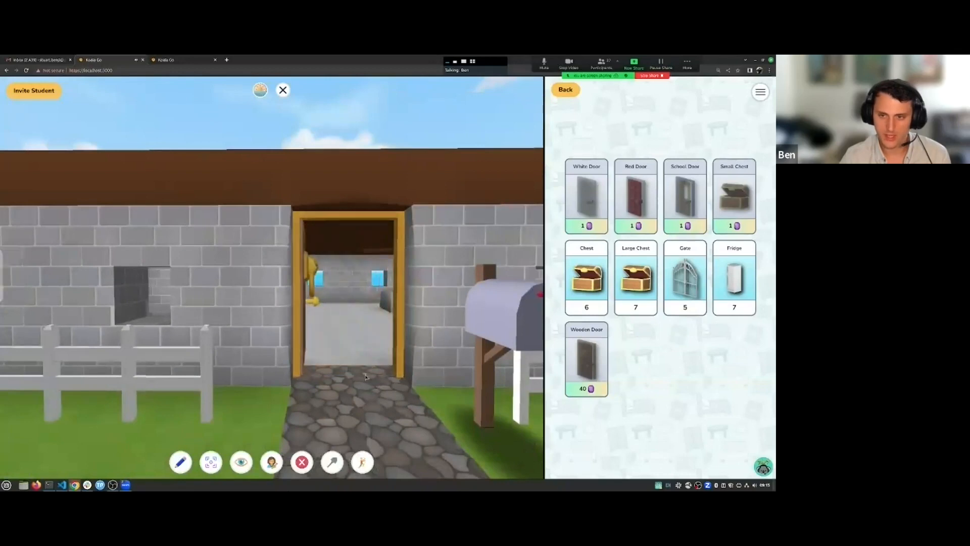
key(Down)
key(Left)
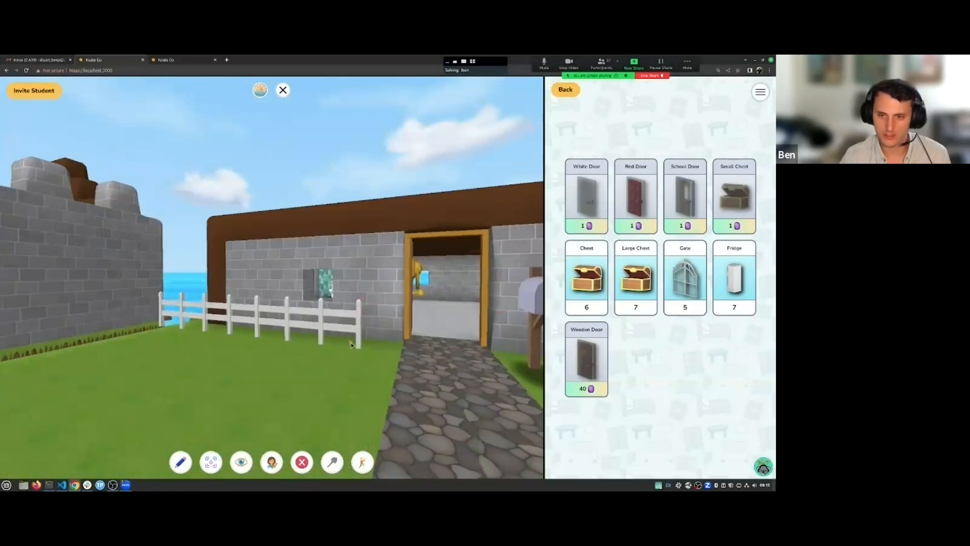
Place a Chest on the lawn beside the cobblestone path and leave building mode
click(586, 282)
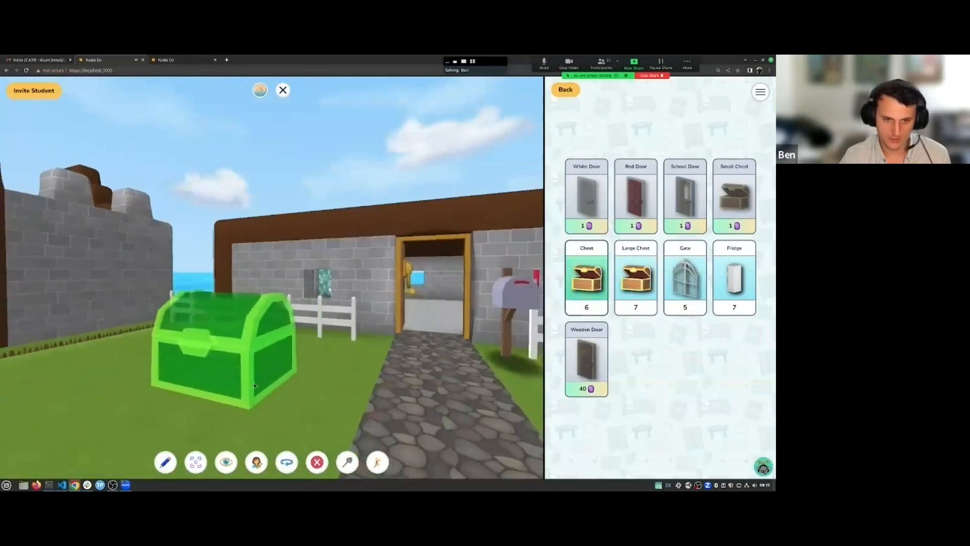
click(349, 394)
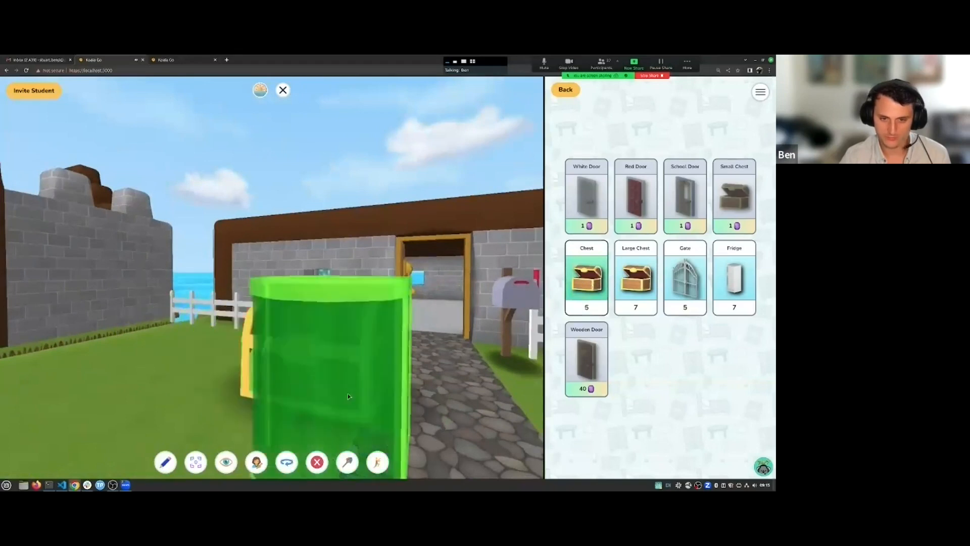
click(575, 93)
click(569, 90)
click(569, 90)
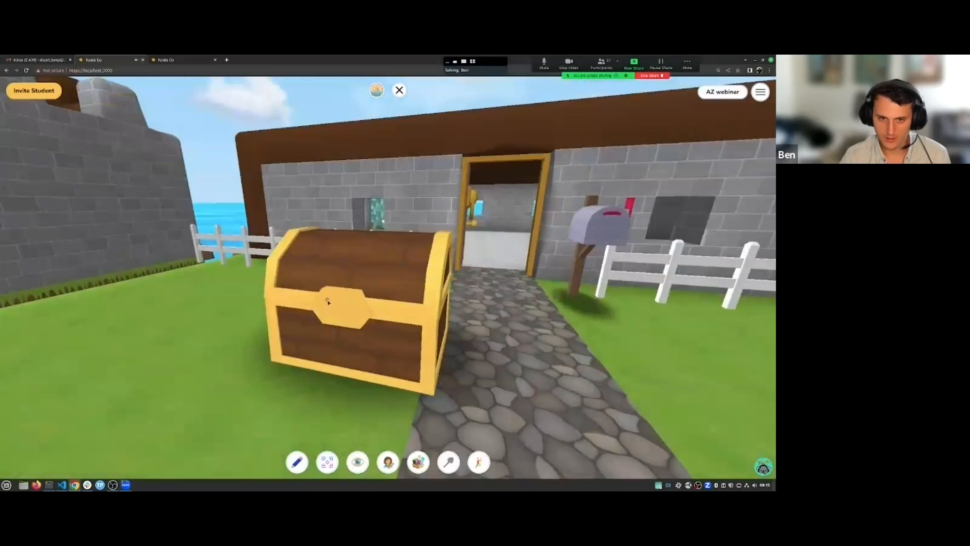
Try opening and closing the chest on the lawn while walking and jumping around it
click(331, 308)
drag(512, 347, 308, 349)
key(w)
key(space)
key(w)
key(w)
key(s)
key(w)
key(s)
click(382, 196)
key(s)
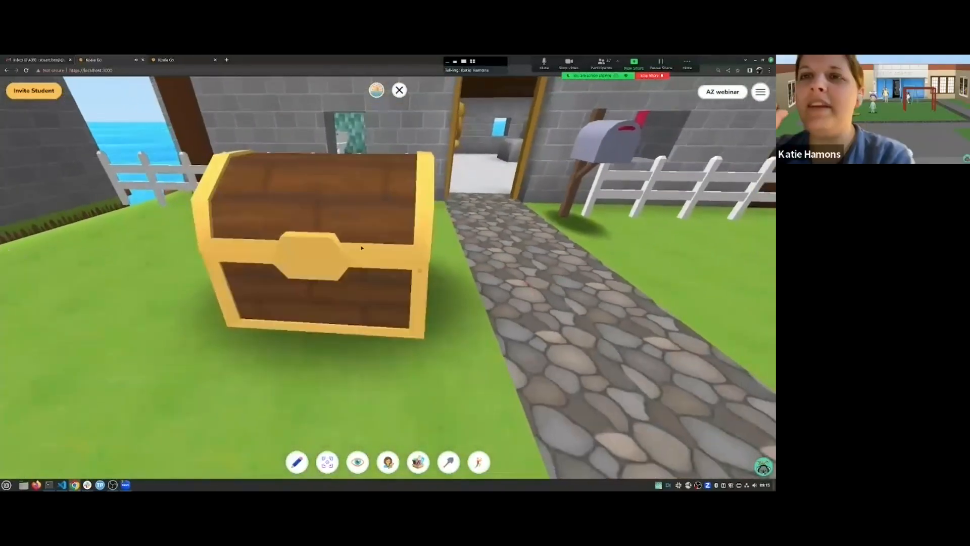
click(360, 247)
click(381, 261)
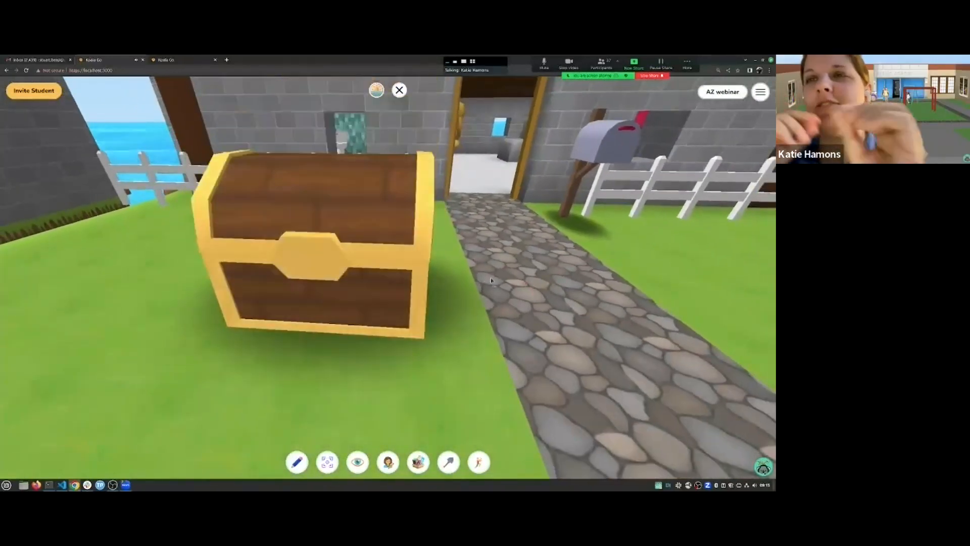
Move around the chest, open its lid and walk up close to view the inside
key(s)
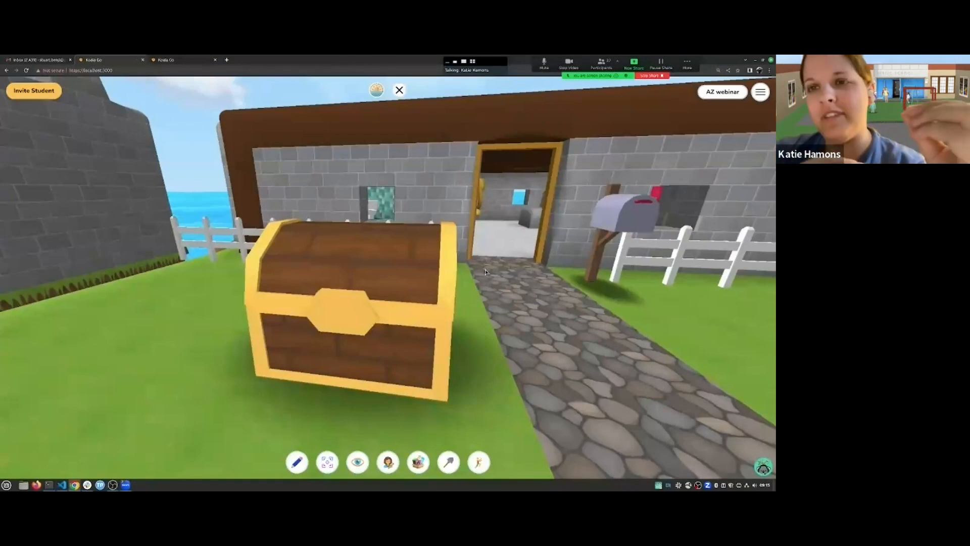
key(w)
drag(485, 270, 574, 272)
key(w)
key(s)
key(s)
key(s)
click(371, 326)
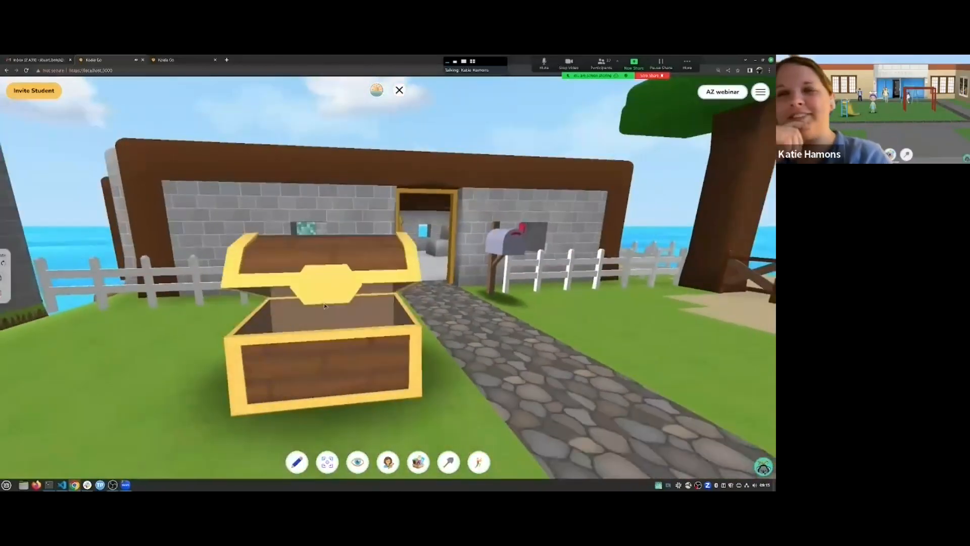
key(w)
key(w)
drag(488, 308, 457, 326)
click(445, 328)
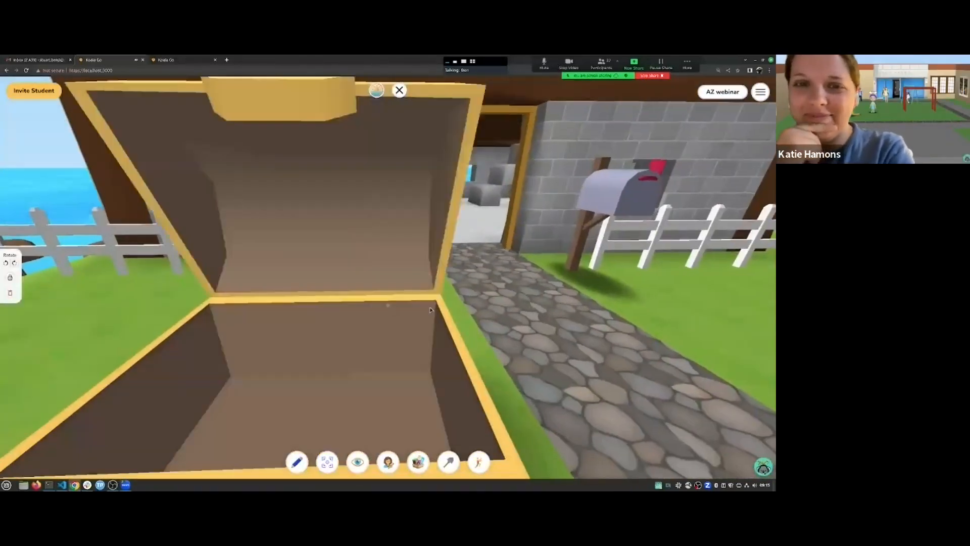
Back away from the chest on the lawn and try opening and closing its lid from outside
key(s)
drag(523, 319, 463, 260)
key(w)
key(s)
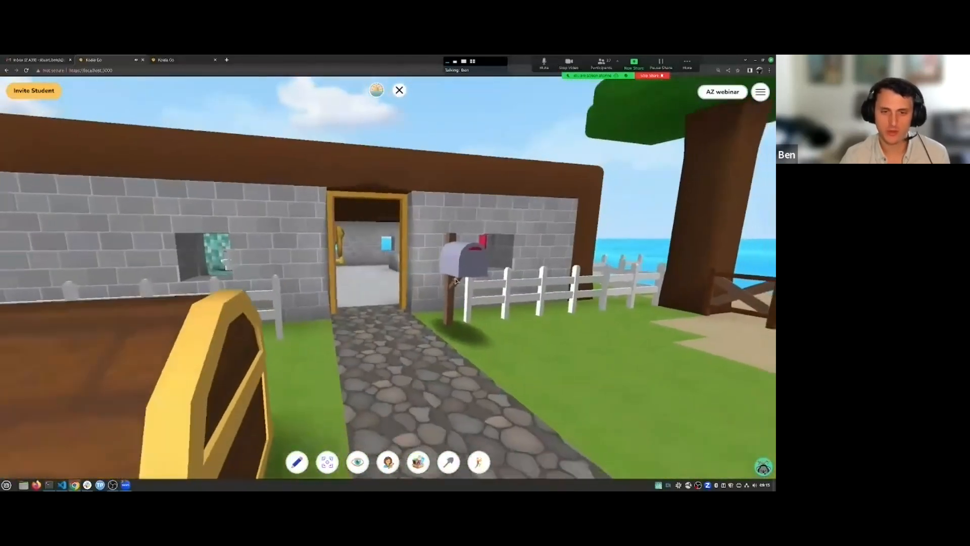
drag(448, 311, 397, 323)
click(268, 319)
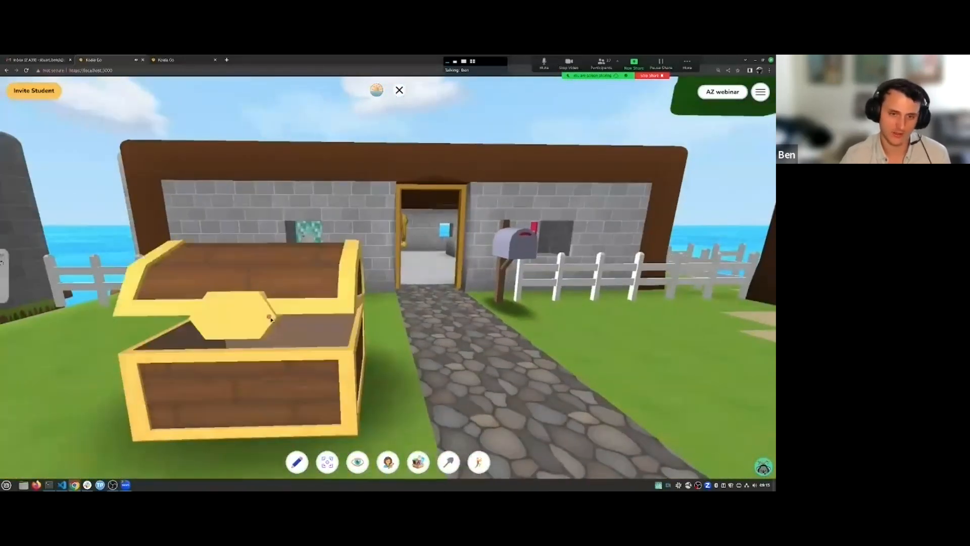
mouse_move(486, 323)
mouse_down()
mouse_move(411, 324)
mouse_move(504, 318)
mouse_up()
click(255, 360)
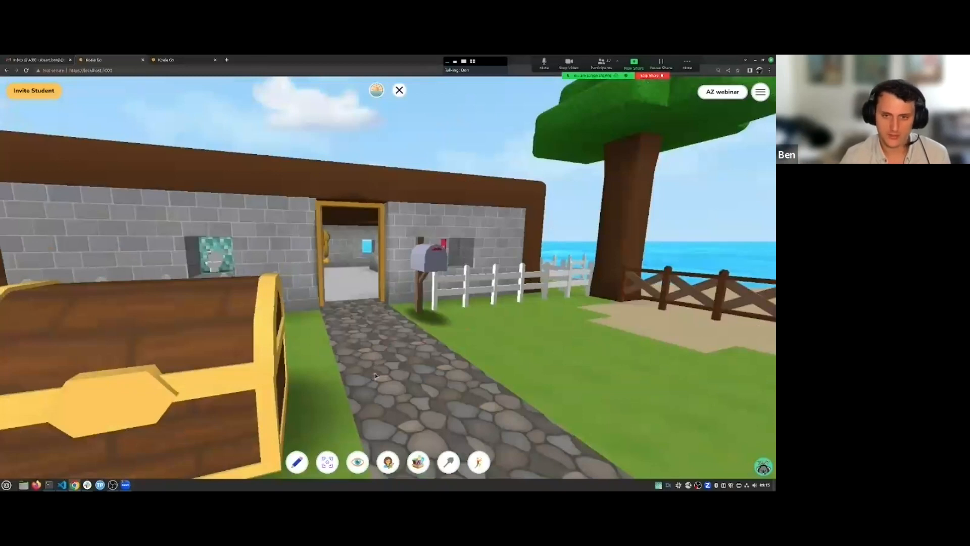
Walk over to the large blackboard mounted on the brown wall and shift it slightly lower
drag(467, 283, 461, 290)
key(w)
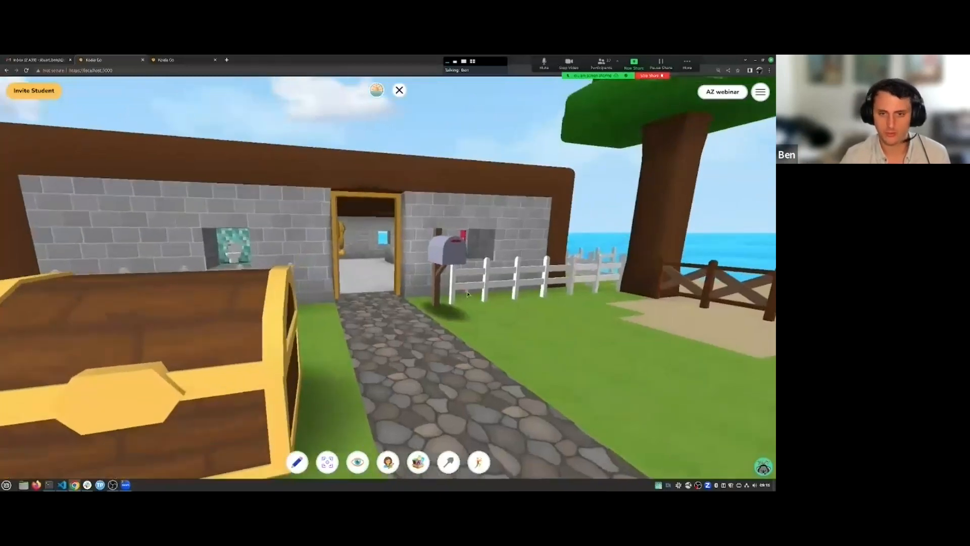
drag(218, 280, 352, 270)
click(352, 270)
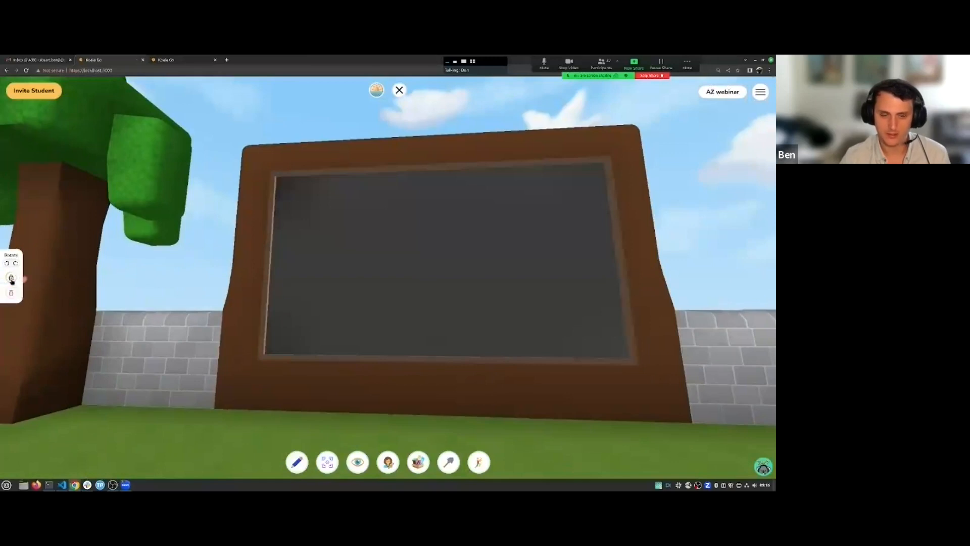
drag(405, 340, 432, 371)
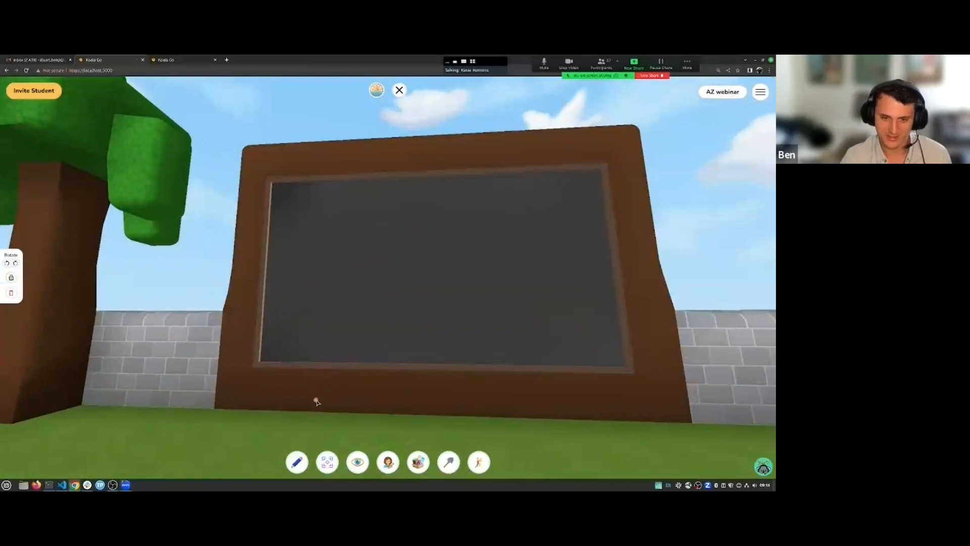
Walk around the lawn back to the blackboard beside the tree, rotate it clockwise twice and adjust its position on the brown wall
drag(342, 401, 244, 397)
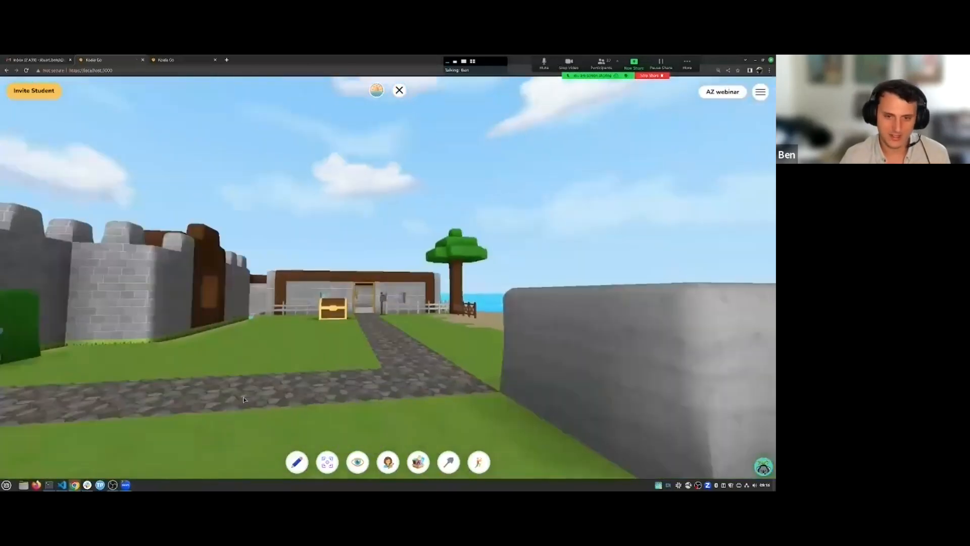
key(w)
key(w)
drag(329, 338, 286, 309)
key(w)
key(w)
drag(314, 230, 302, 263)
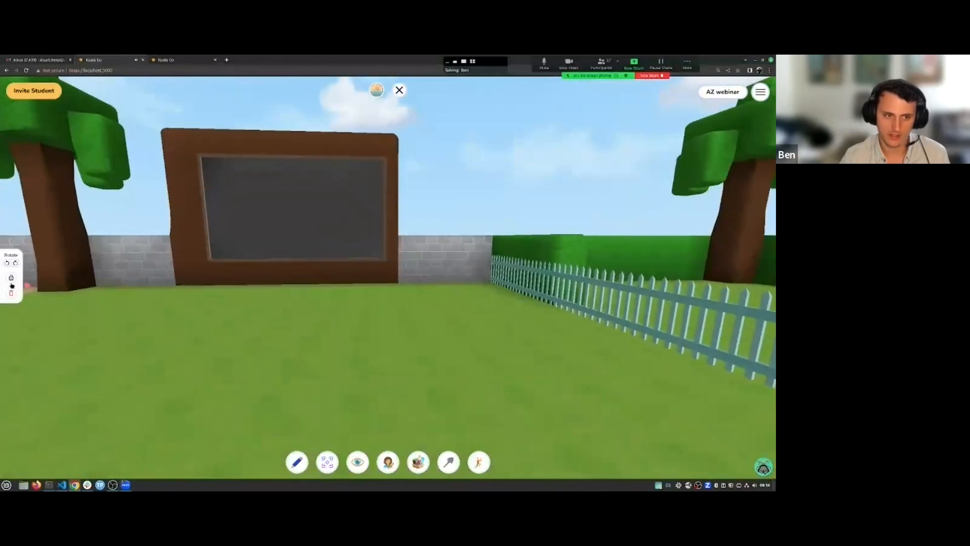
drag(217, 302, 188, 279)
key(w)
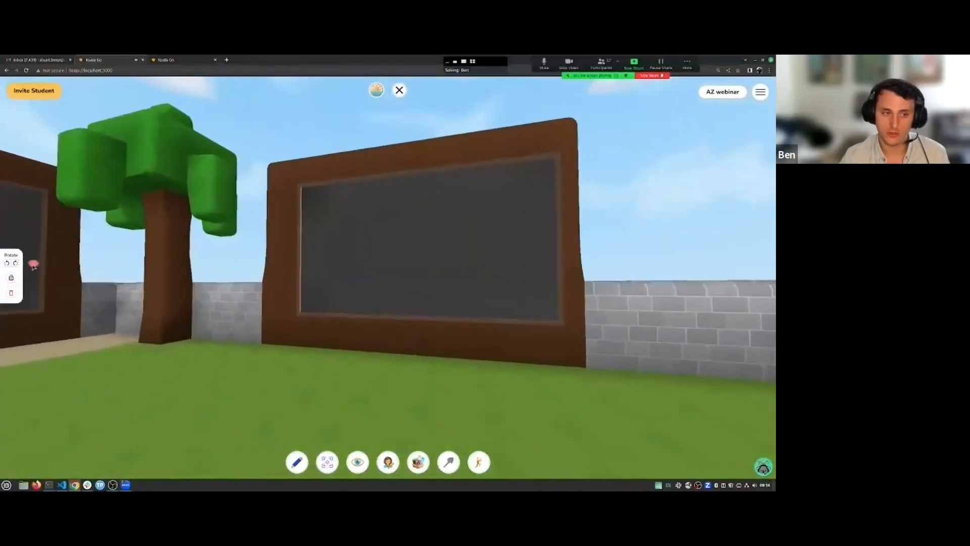
click(17, 263)
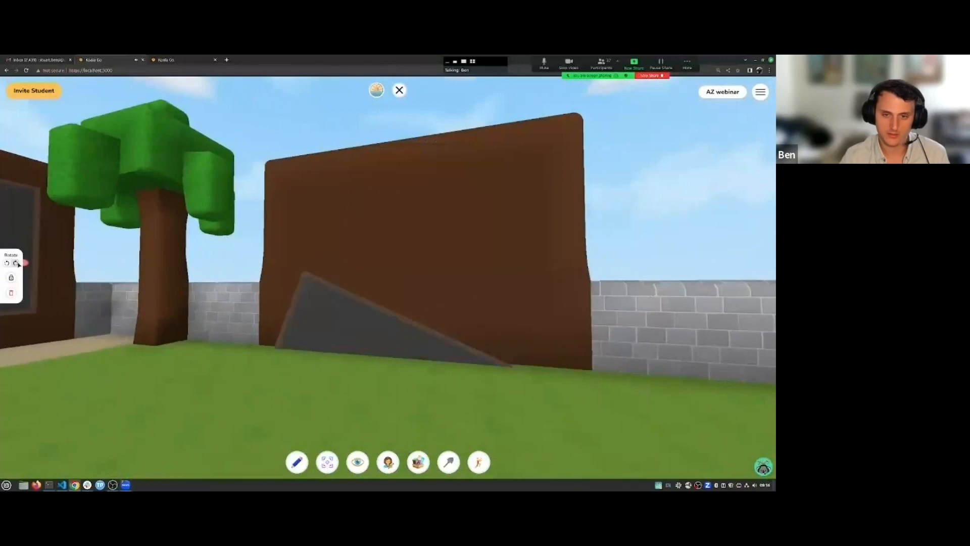
click(17, 264)
drag(428, 299, 397, 322)
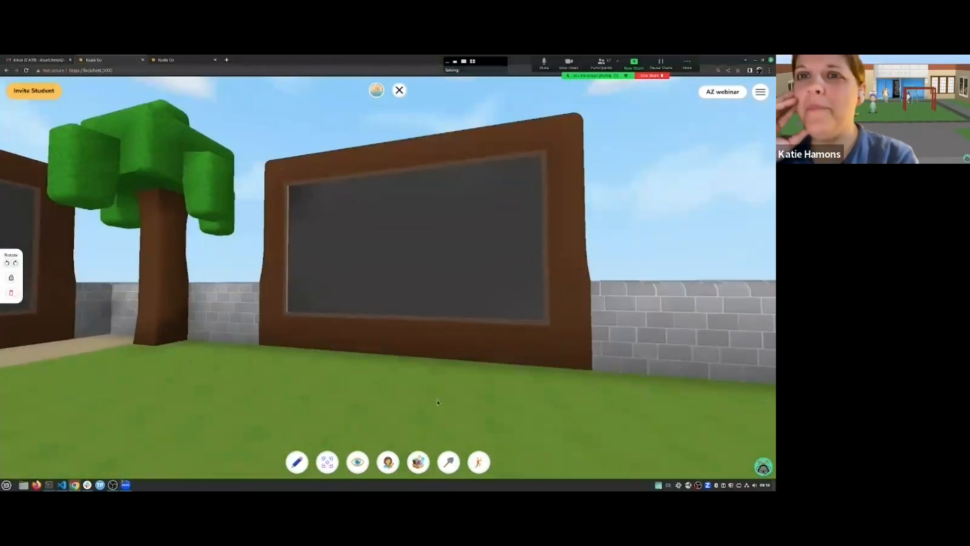
Return to the chest in front of the house, open and close its lid, and lock the chest in place
click(357, 387)
key(Left)
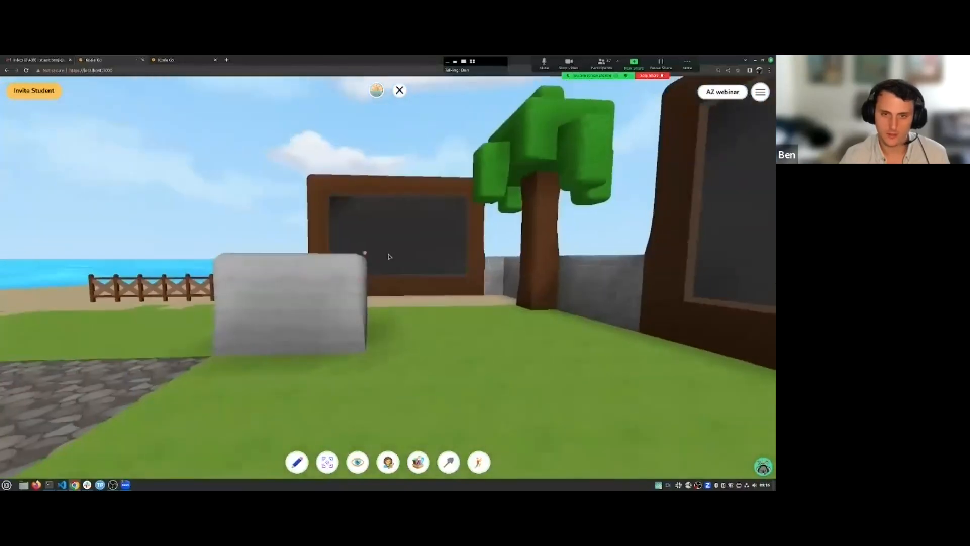
key(Left)
key(Up)
key(w)
drag(370, 254, 346, 278)
key(w)
drag(430, 304, 335, 308)
click(335, 308)
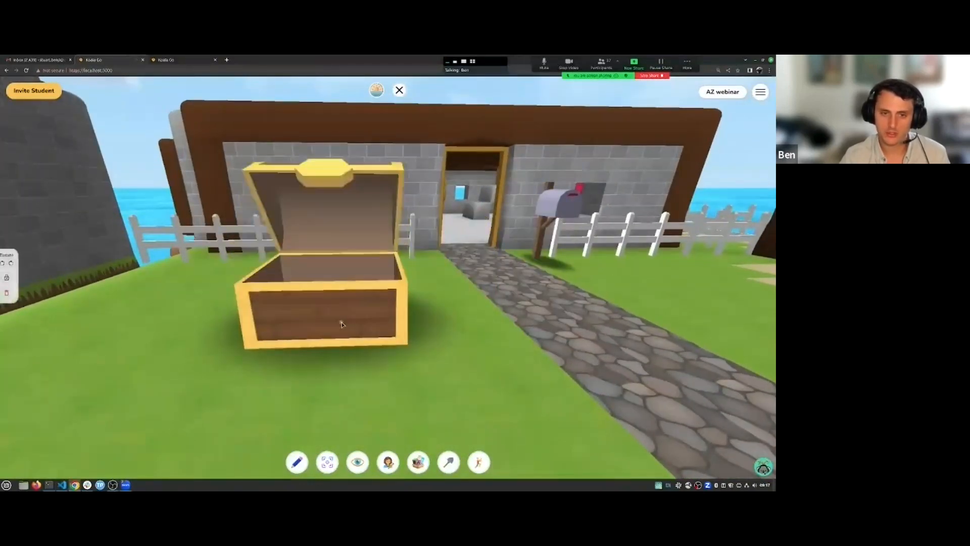
click(352, 331)
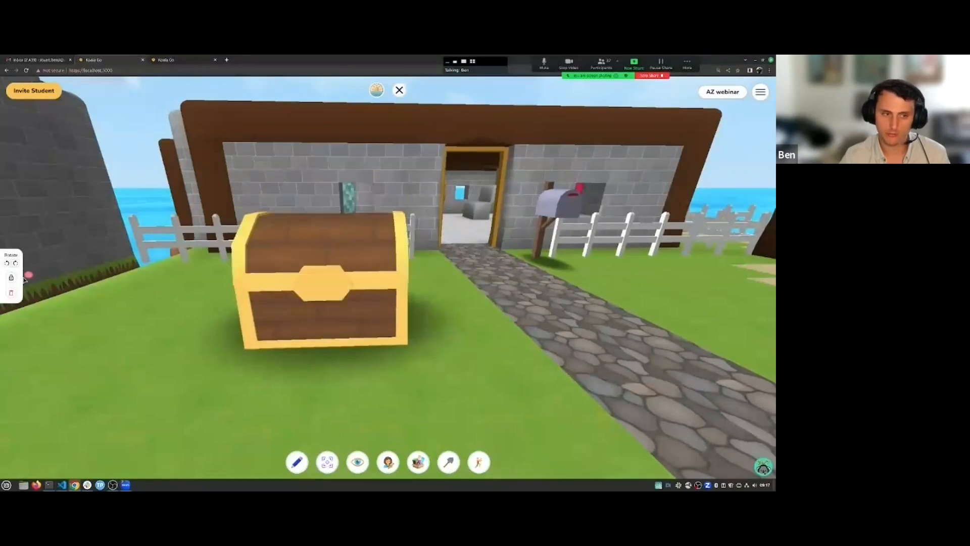
Try opening and closing the locked chest while moving around it, and close the wooden door of the house
click(336, 347)
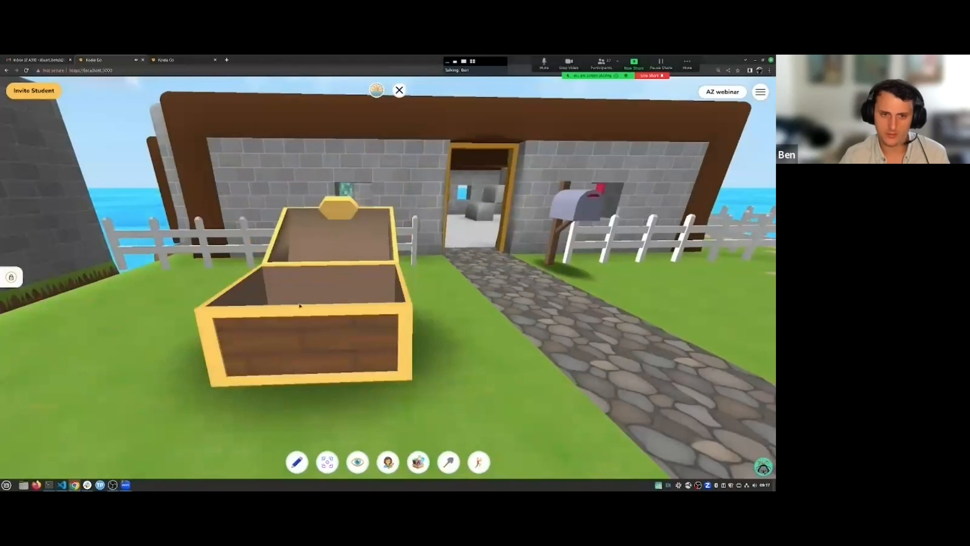
key(s)
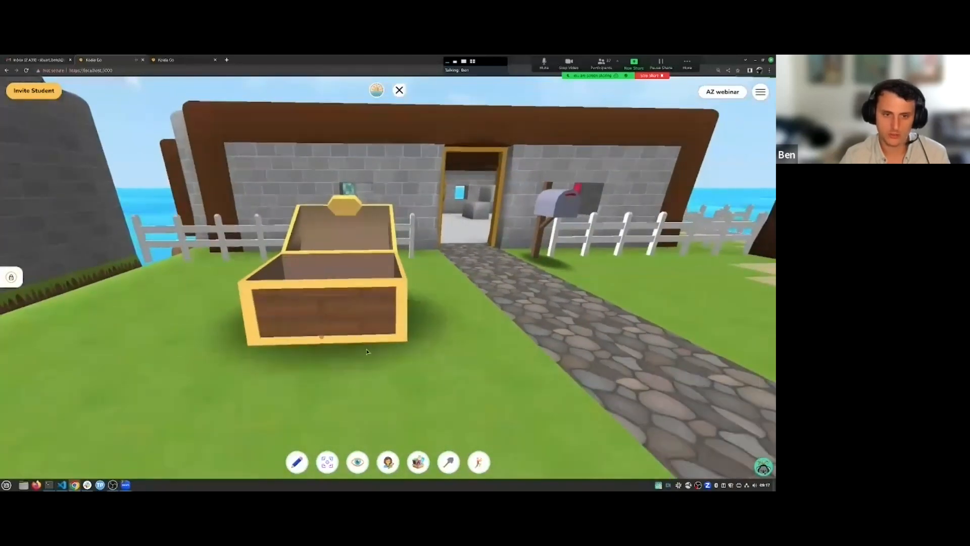
click(376, 312)
drag(463, 349, 358, 361)
click(374, 268)
key(s)
key(w)
key(s)
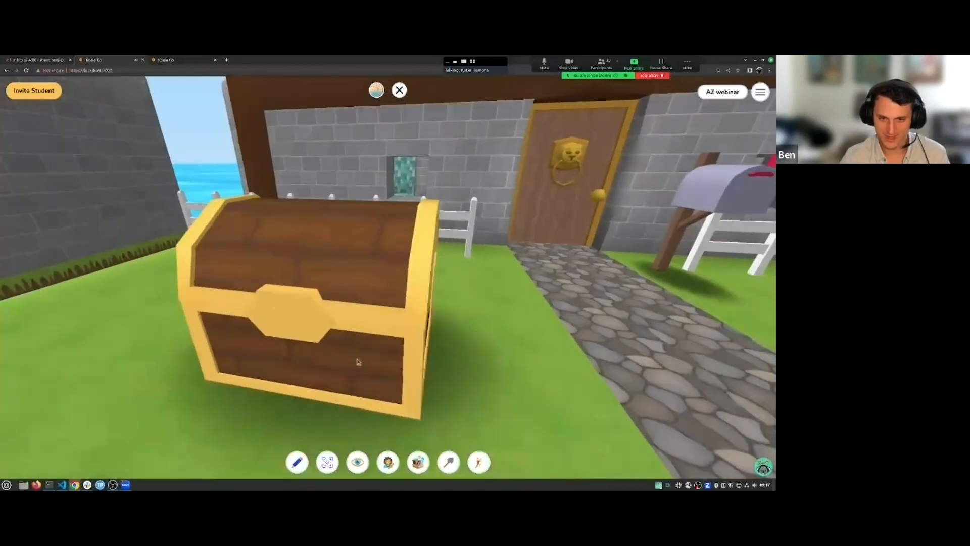
Open the chest and place the carrot and pretzel pictures from the image library inside it
click(357, 361)
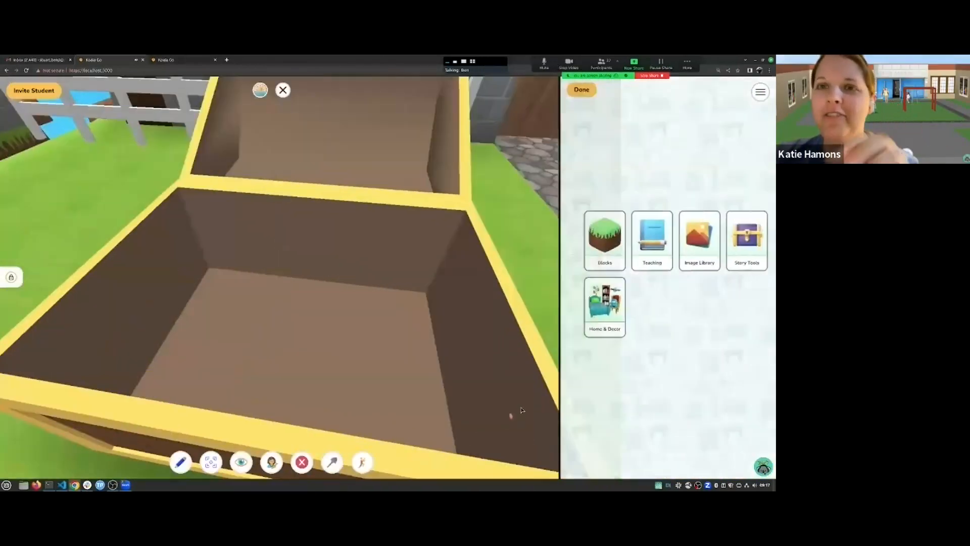
click(696, 253)
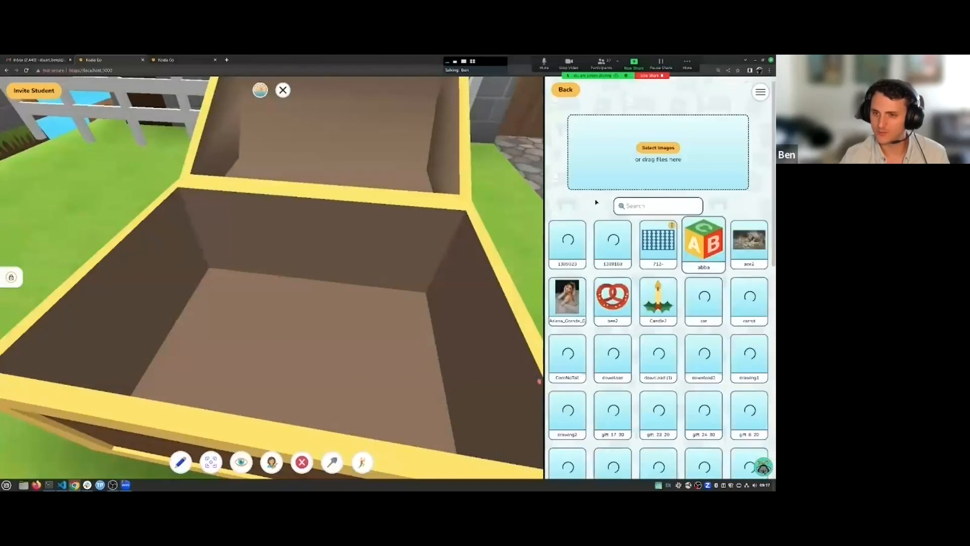
click(749, 300)
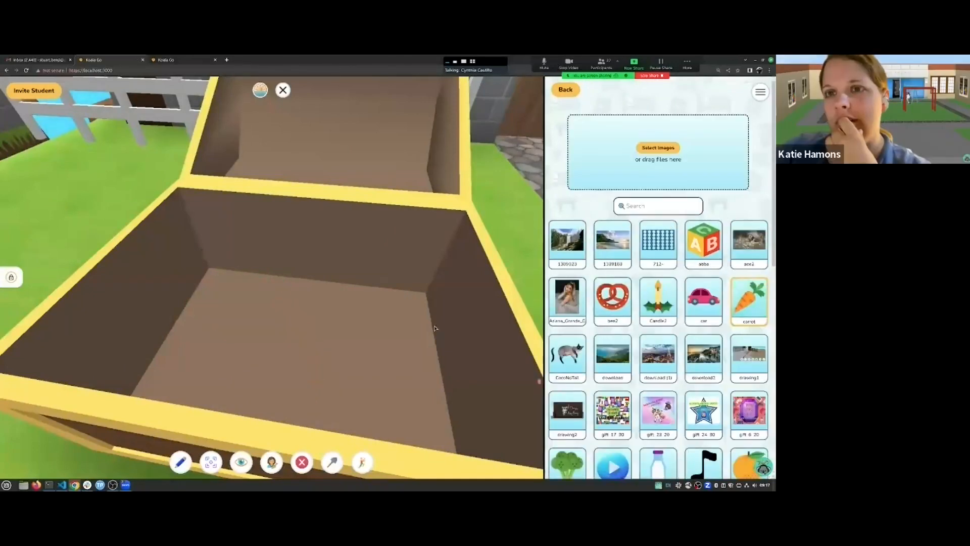
click(612, 298)
drag(387, 338, 398, 252)
key(space)
key(w)
click(299, 252)
click(298, 258)
drag(298, 258, 301, 358)
click(266, 343)
Close the chest and reopen it, and add the cat picture from the image library at its back
key(space)
click(300, 364)
key(s)
key(w)
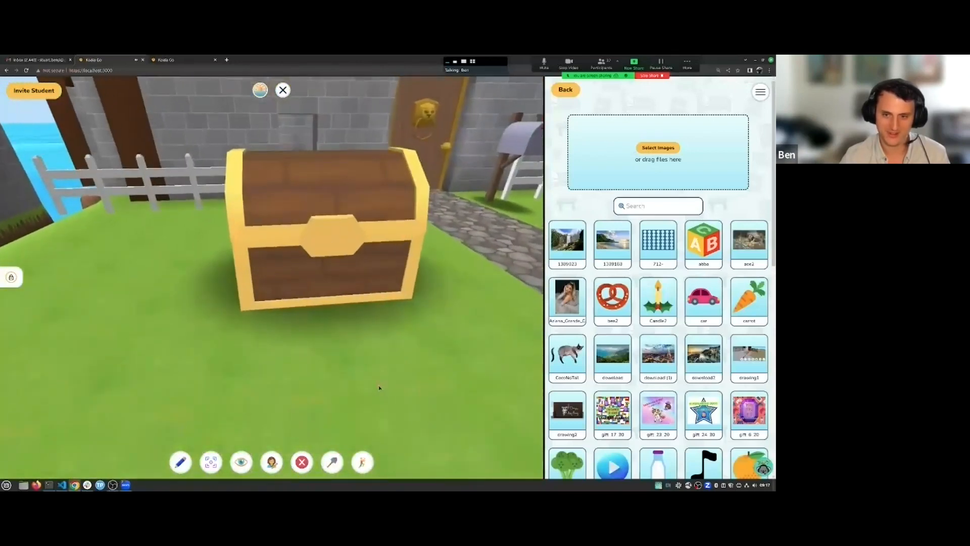
key(w)
click(396, 299)
drag(567, 355, 325, 265)
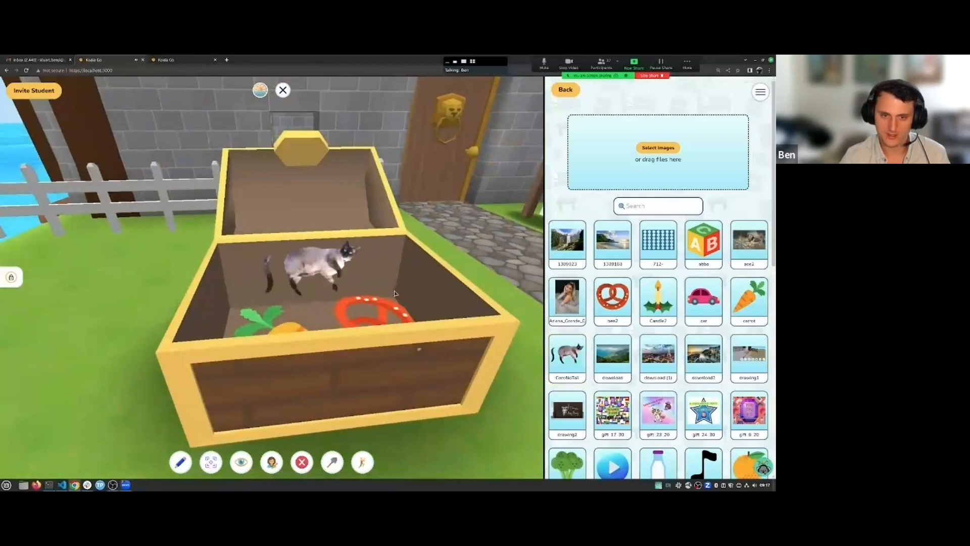
Close the chest over the pictures, step back, leave the image library and open the chest again
click(419, 347)
key(s)
key(s)
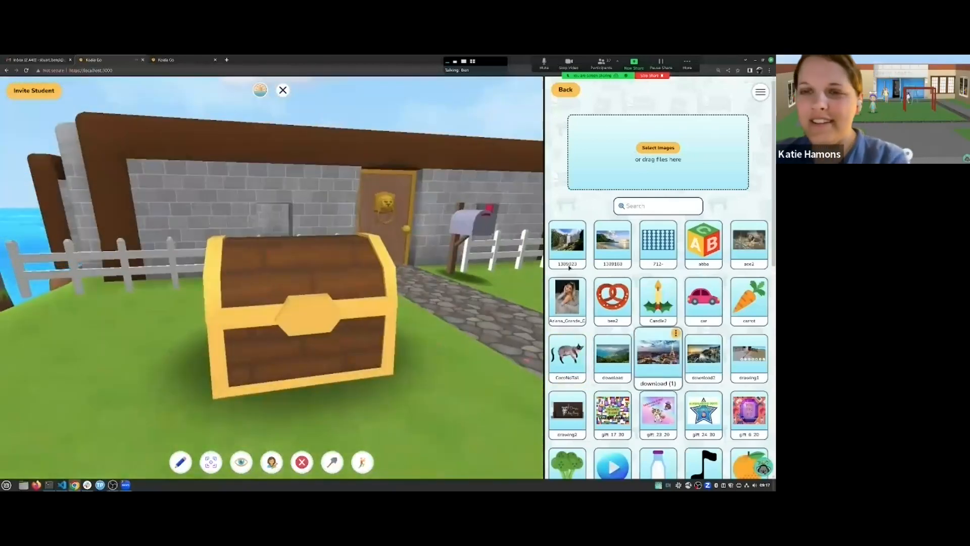
click(565, 91)
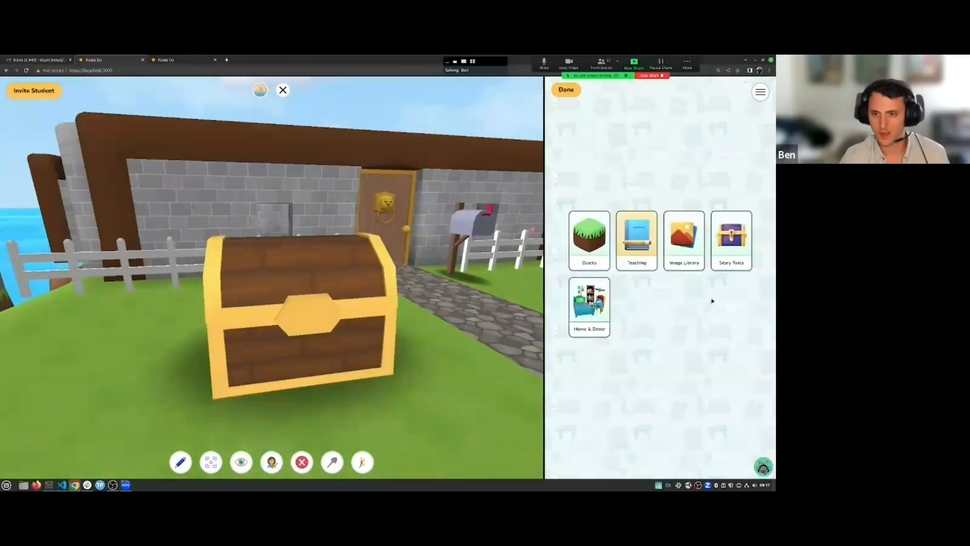
click(312, 299)
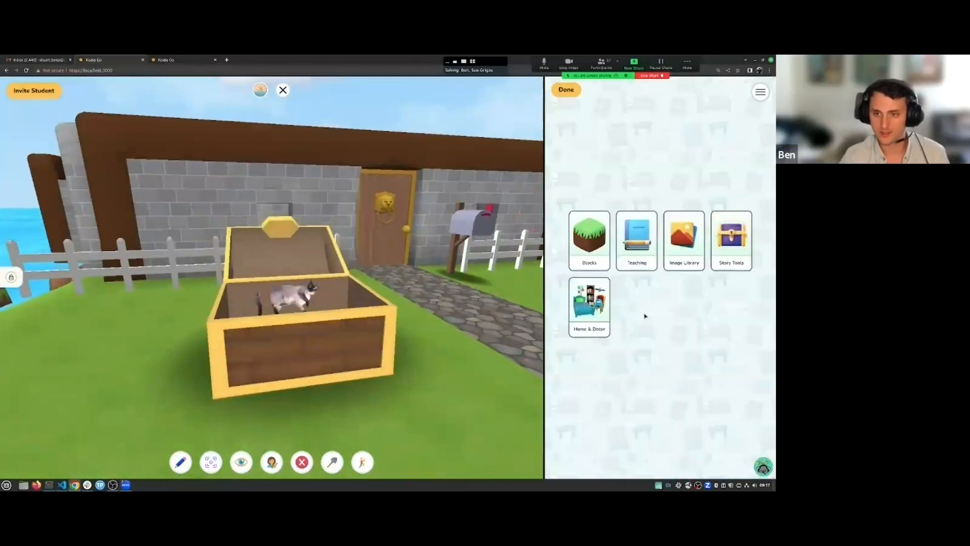
Place the blue antenna-topped figure from the Space set of the home decor items inside the open chest
click(601, 317)
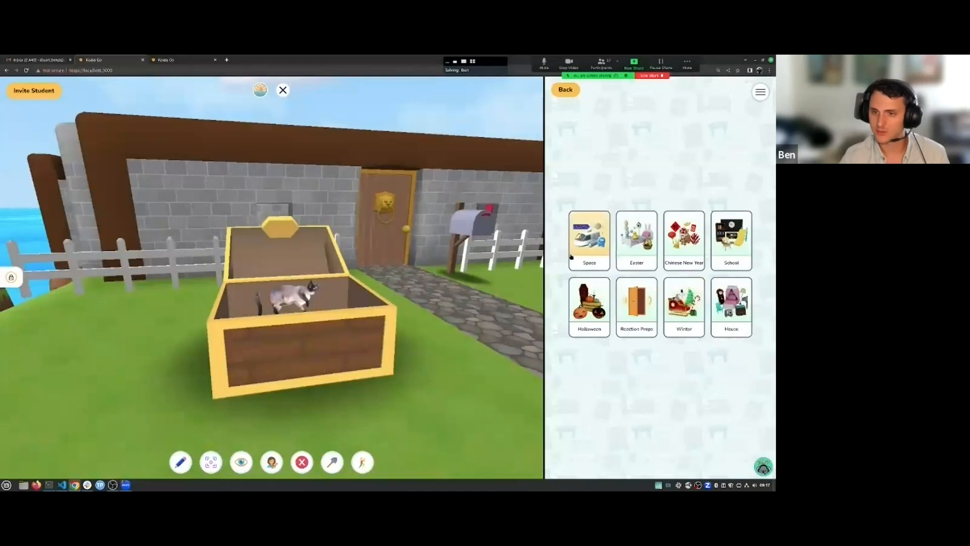
click(596, 252)
click(596, 251)
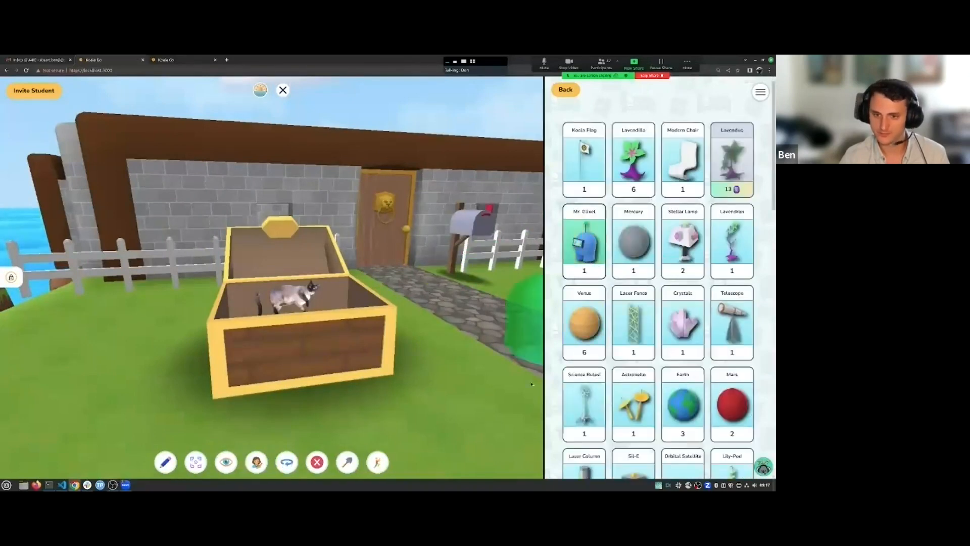
click(478, 423)
drag(479, 336, 385, 386)
click(324, 327)
drag(382, 331, 410, 249)
click(393, 272)
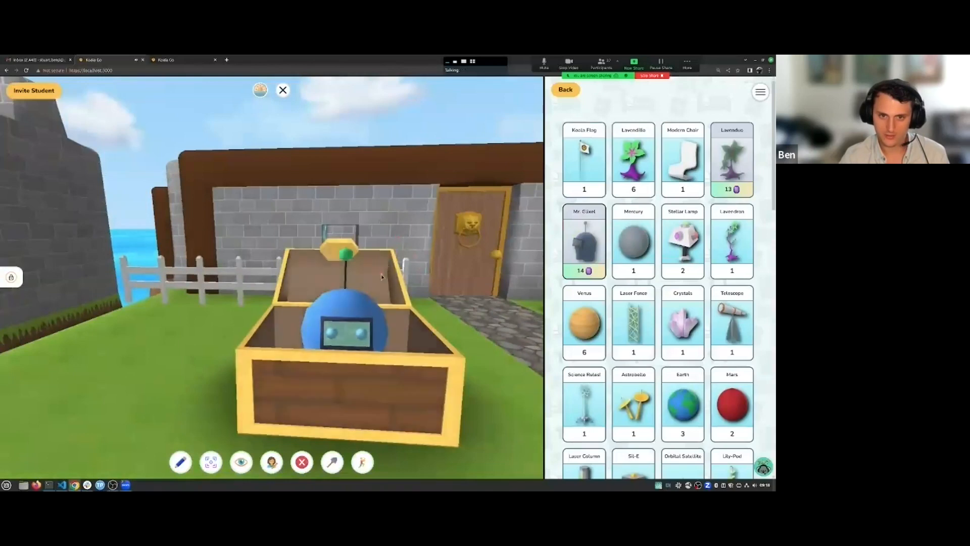
Close and reopen the chest twice with the blue figure inside, moving nearer and farther to show the effect
key(s)
click(326, 277)
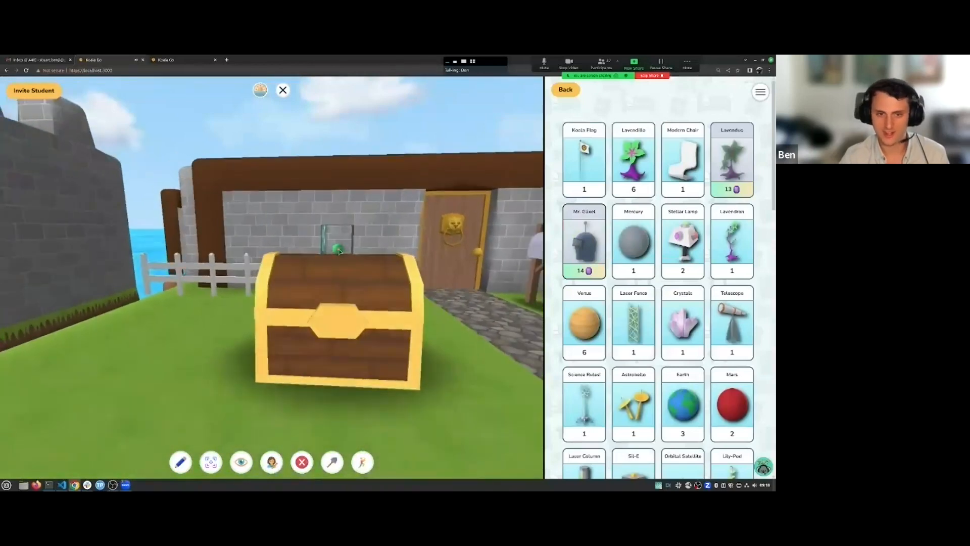
drag(387, 363, 444, 395)
click(297, 359)
key(w)
mouse_move(435, 314)
mouse_down()
mouse_move(460, 384)
mouse_move(422, 327)
mouse_up()
key(s)
click(418, 326)
key(s)
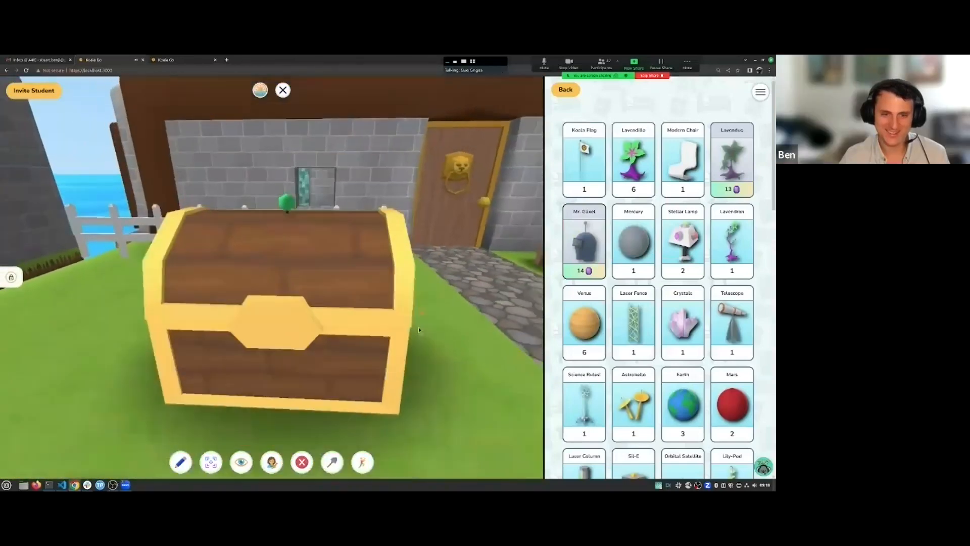
drag(416, 374, 414, 365)
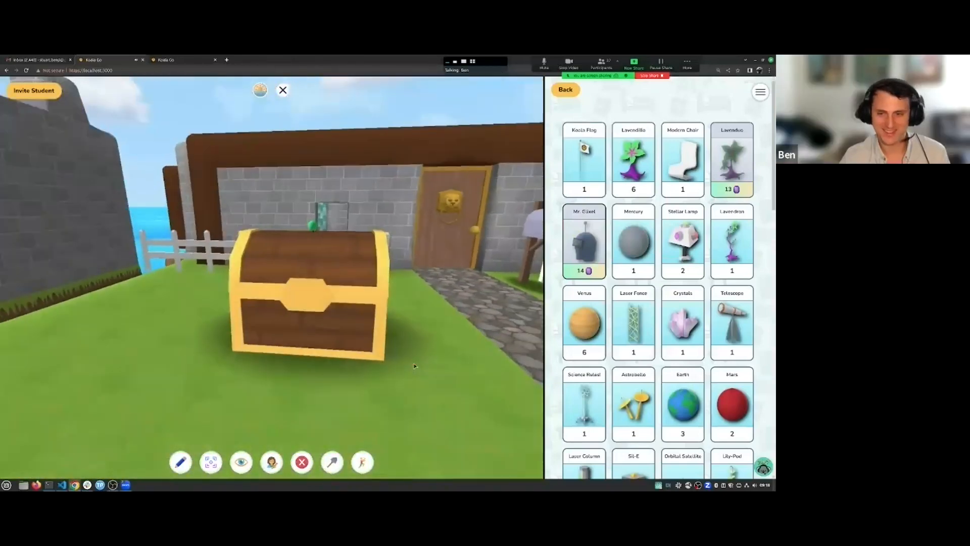
click(314, 304)
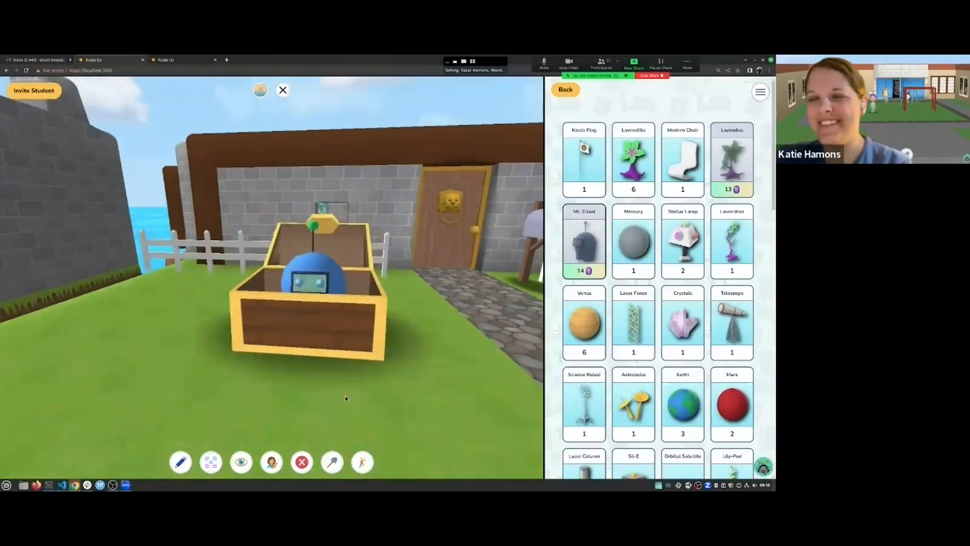
Leave building mode and view the blue figure in the open chest from the lawn
key(w)
mouse_move(345, 398)
mouse_down()
mouse_move(349, 437)
mouse_move(348, 393)
mouse_up()
key(s)
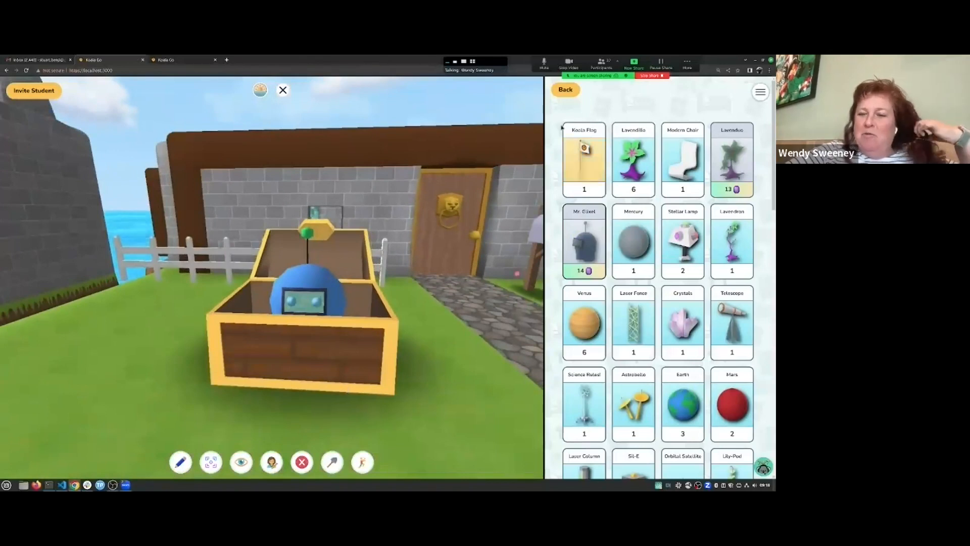
click(573, 97)
click(572, 97)
click(572, 96)
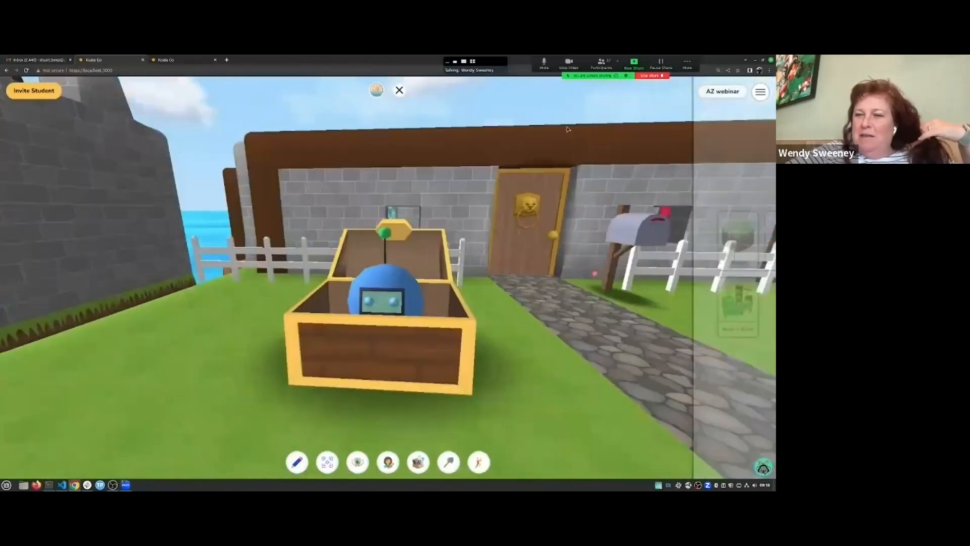
drag(554, 246, 557, 265)
key(w)
key(s)
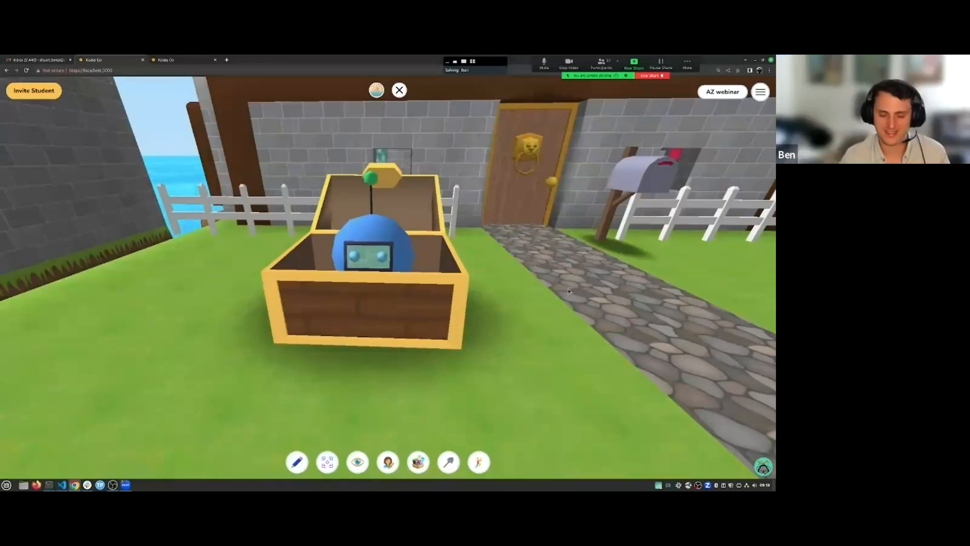
Close and reopen the chest with the blue figure inside while viewing it from different spots on the lawn
drag(470, 357, 519, 348)
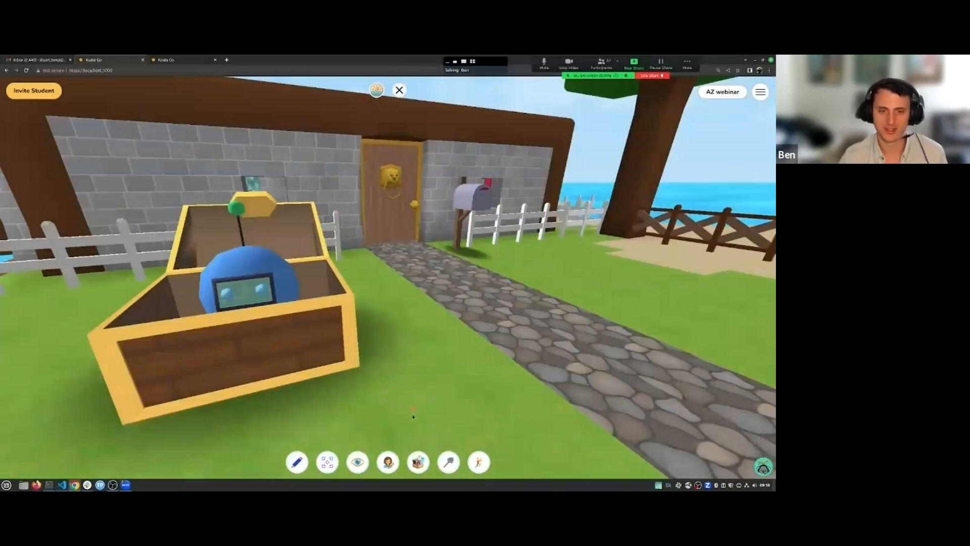
drag(453, 324, 530, 326)
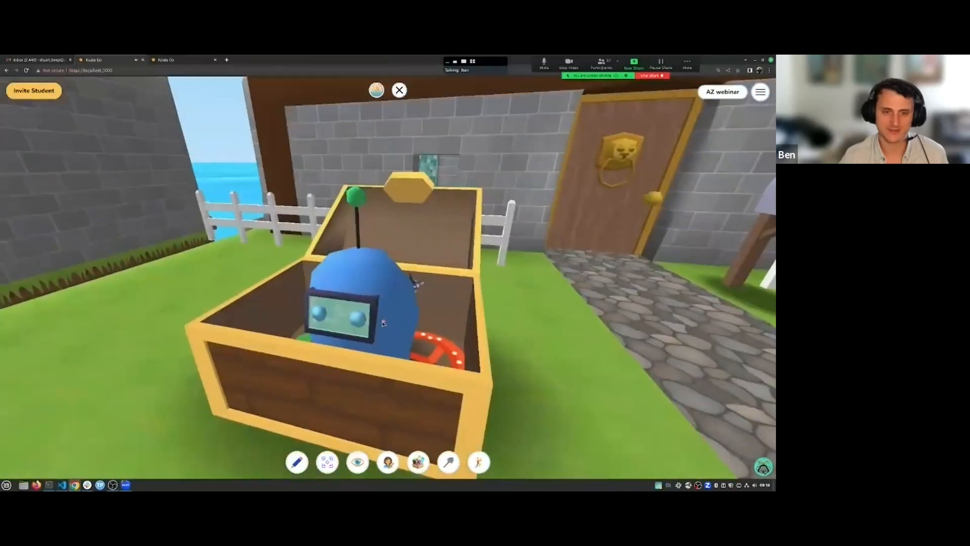
click(412, 297)
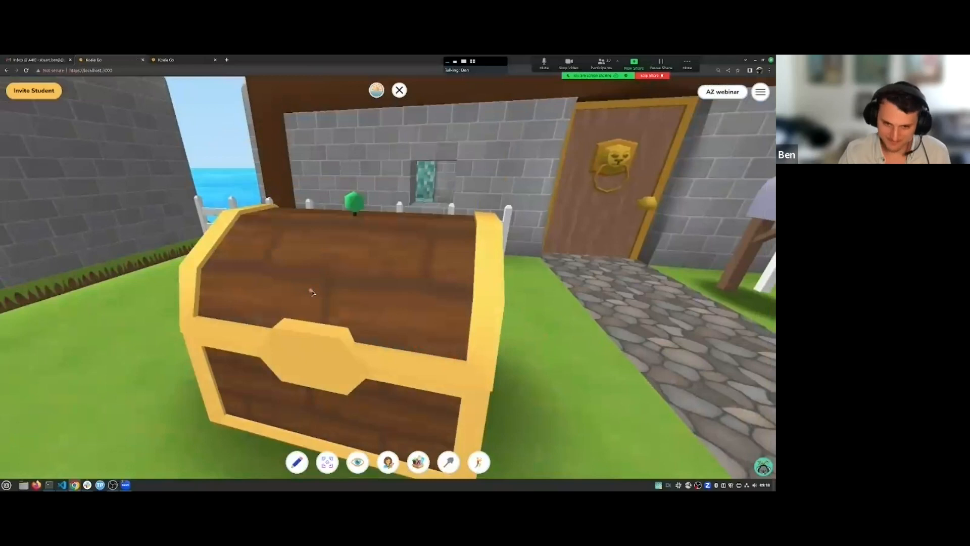
click(332, 352)
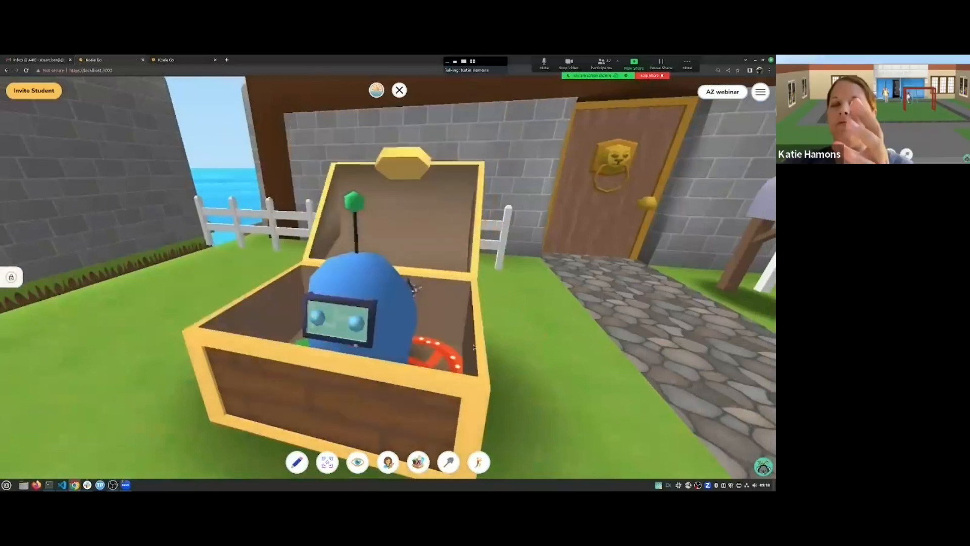
click(423, 302)
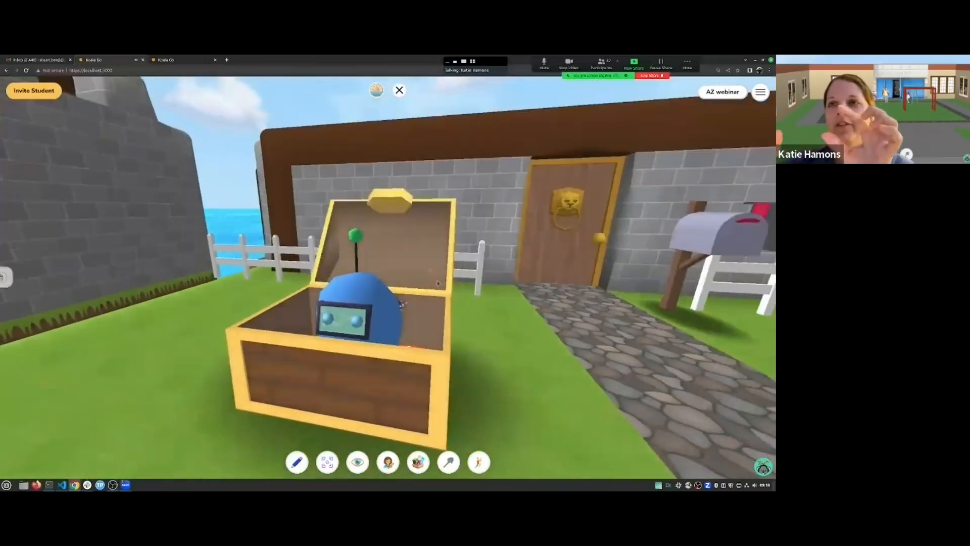
click(347, 343)
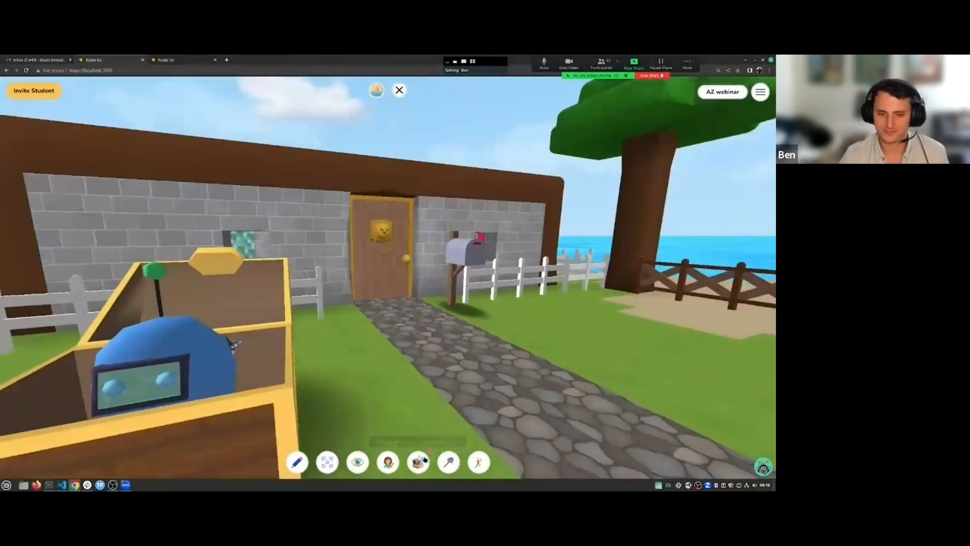
Place the Gate from the Reaction Props of the Story Tools across the stone path and leave building mode
click(419, 462)
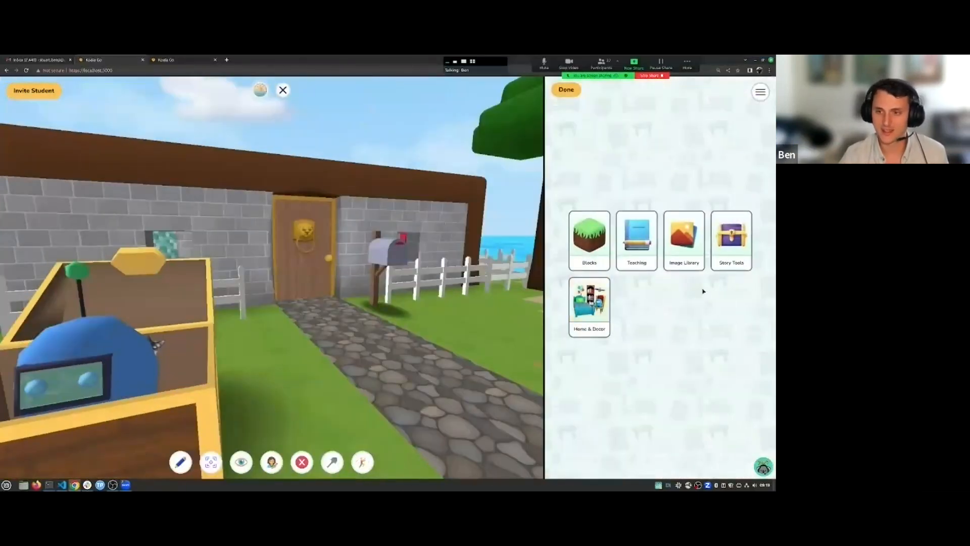
click(731, 238)
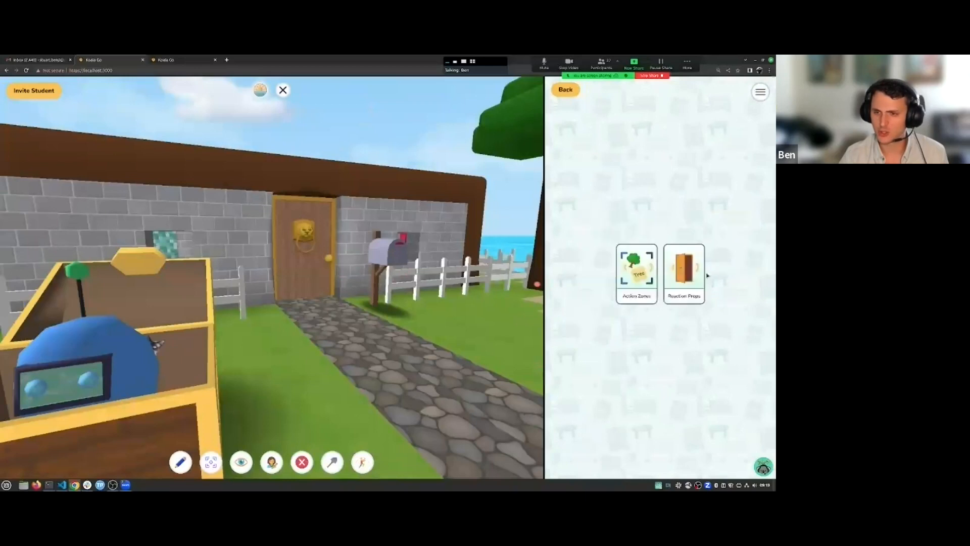
click(685, 266)
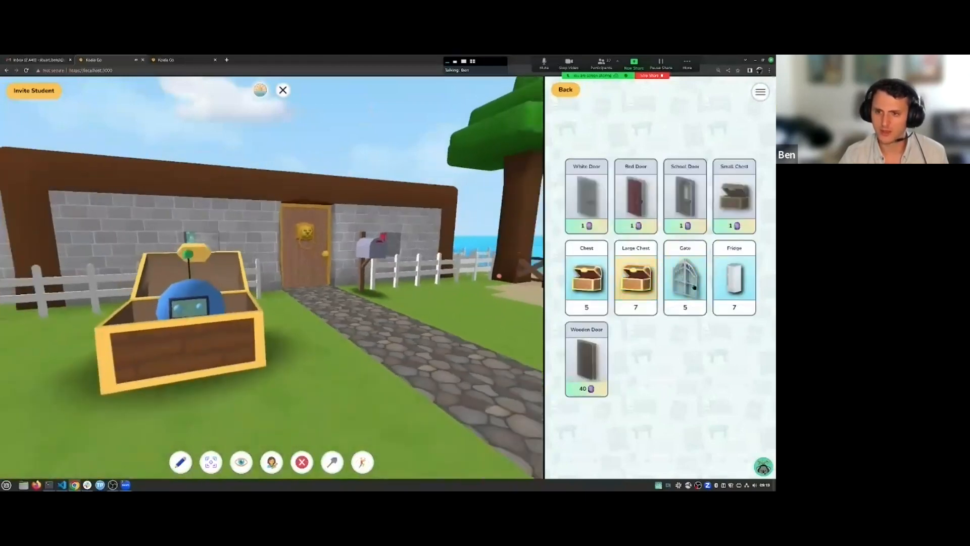
click(344, 283)
click(565, 90)
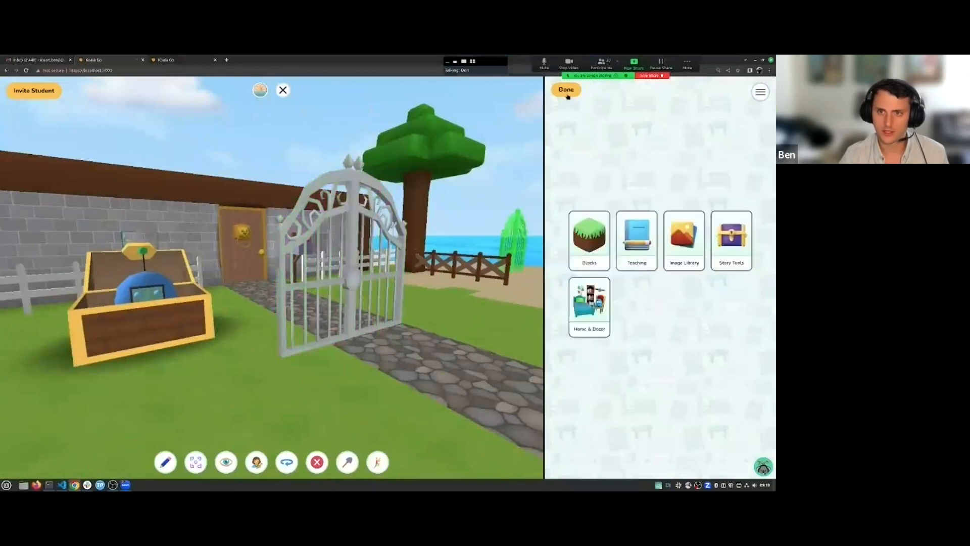
click(566, 90)
Open and close the new gate repeatedly from the lawn to show how its two wings swing
click(430, 286)
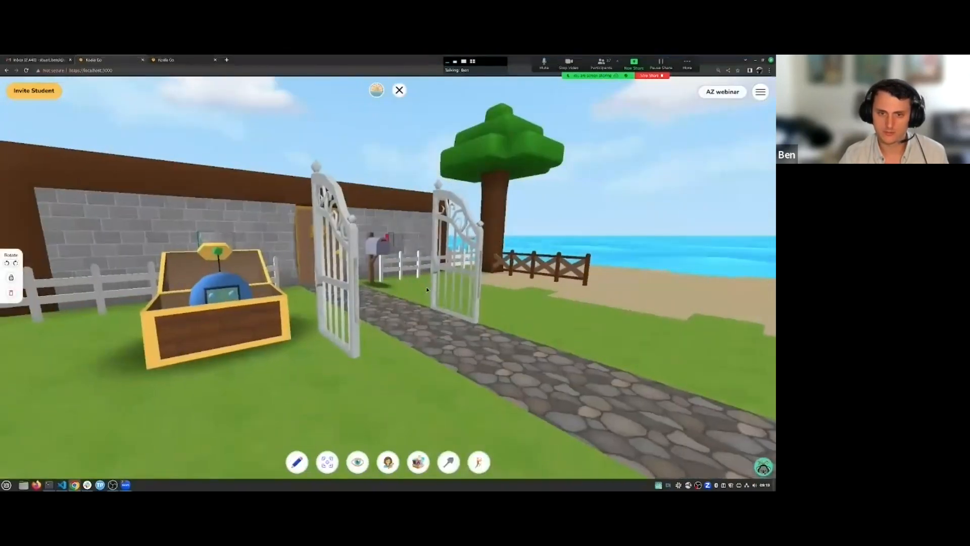
scroll(319, 301, up, 1)
click(312, 290)
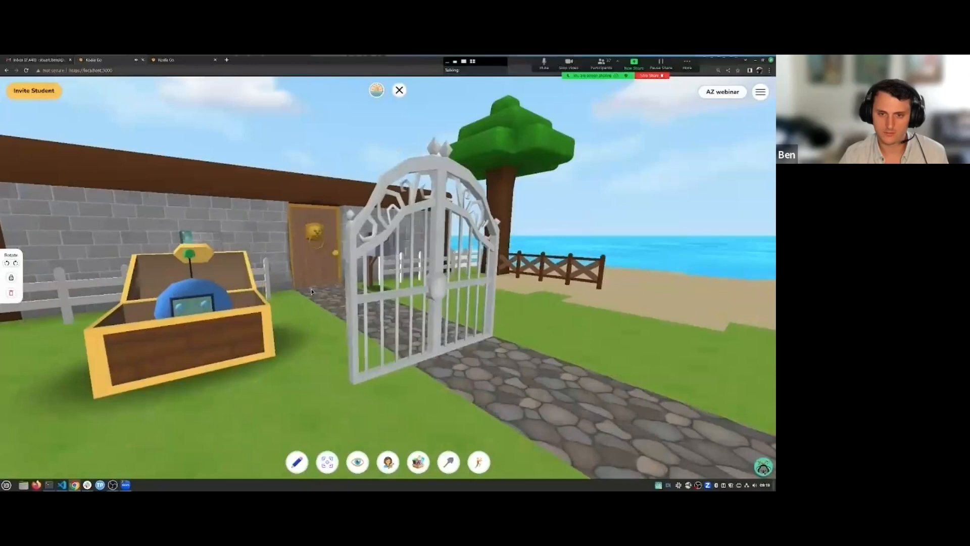
click(437, 291)
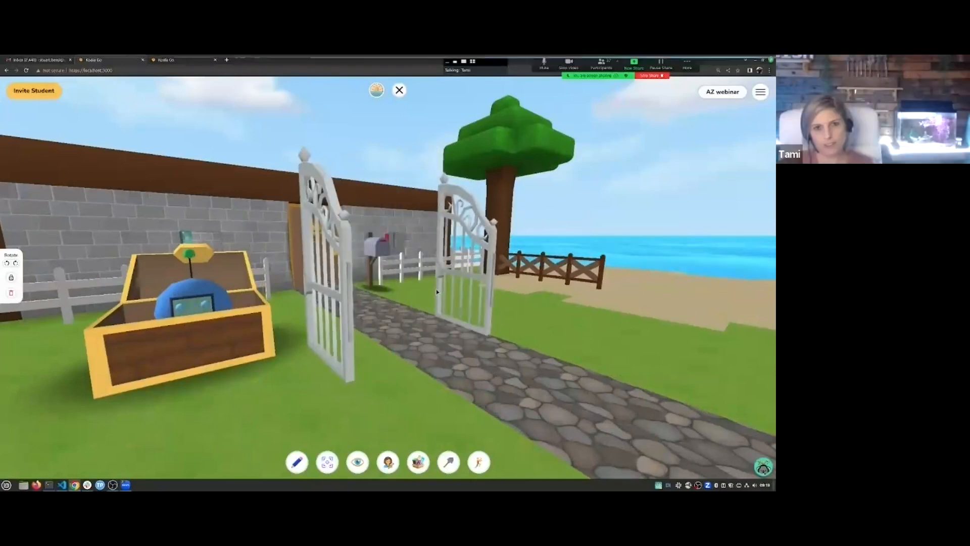
click(440, 273)
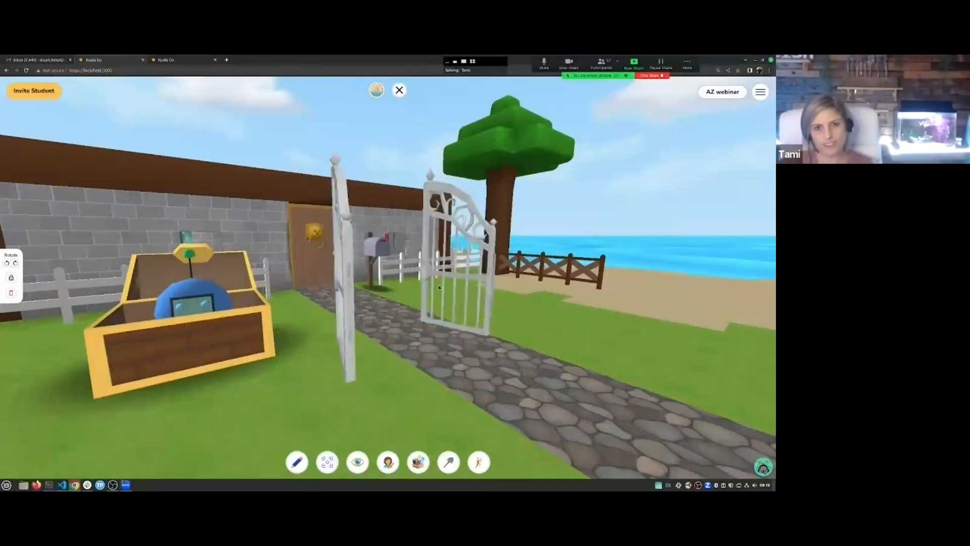
click(441, 297)
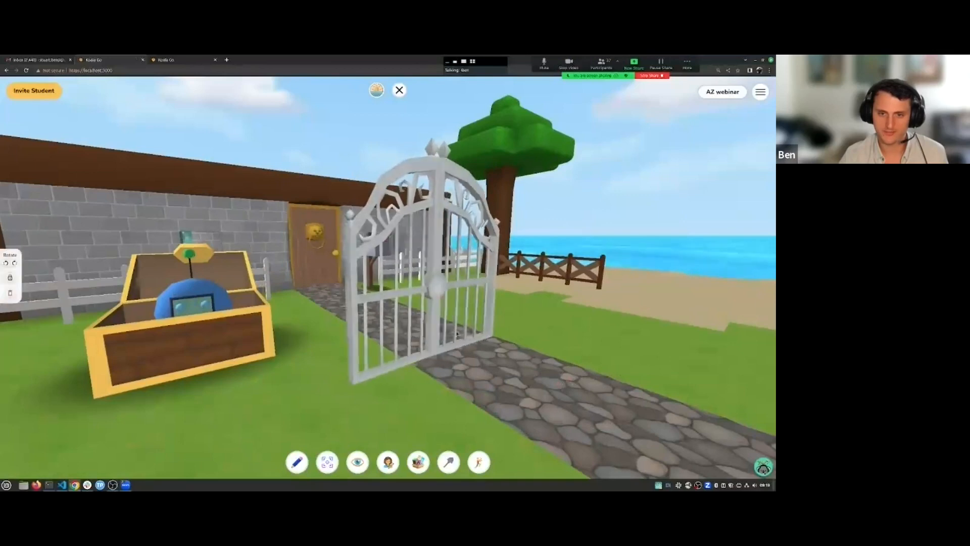
Move round to face the gate along the stone path, operate it up close and step back from it
key(w)
drag(444, 301, 268, 284)
key(w)
key(s)
key(s)
click(269, 284)
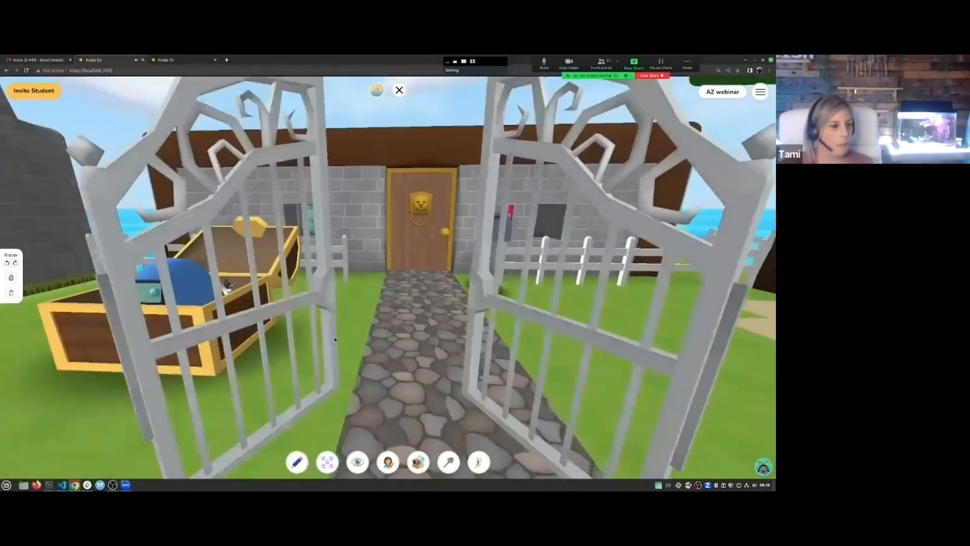
drag(268, 284, 576, 367)
key(w)
key(w)
key(w)
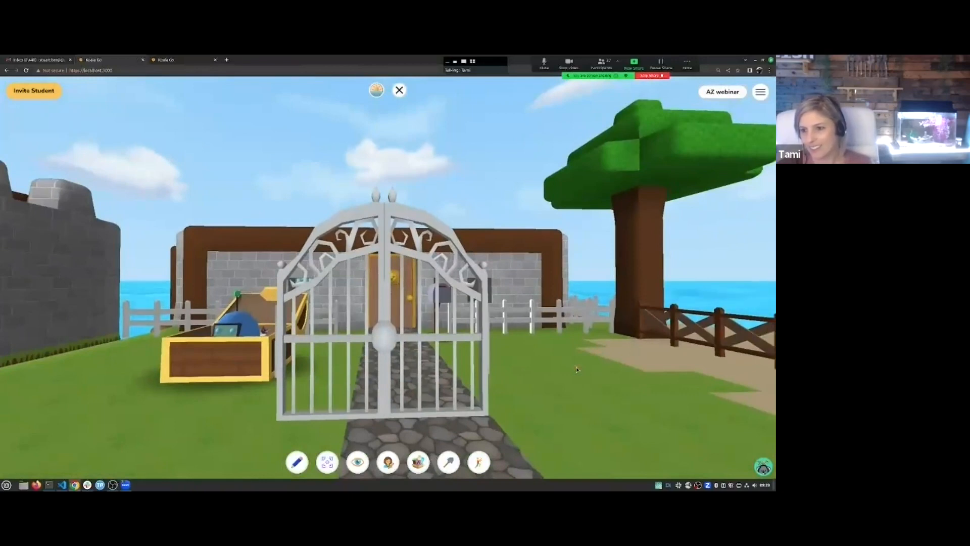
Lock the gate in place and swing it open and closed to show that it still works
click(385, 356)
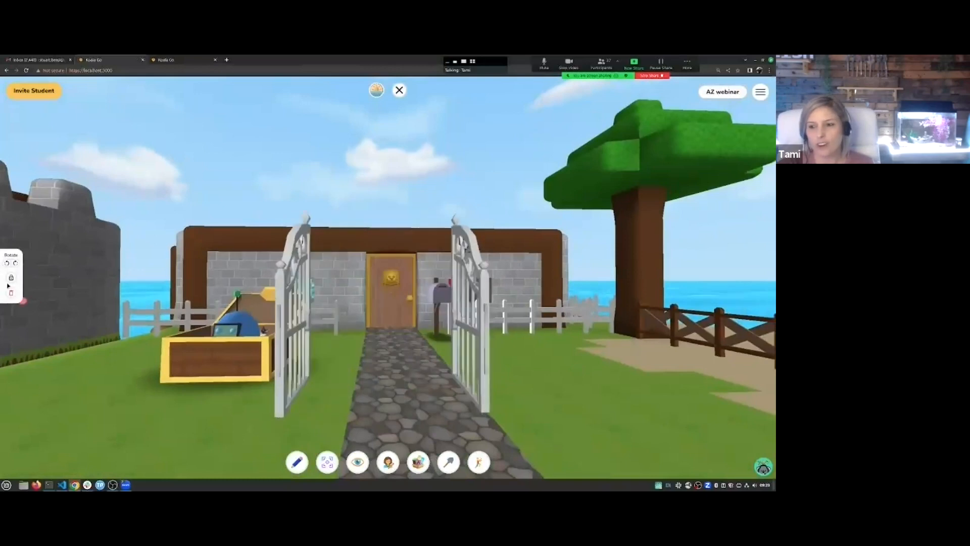
click(309, 326)
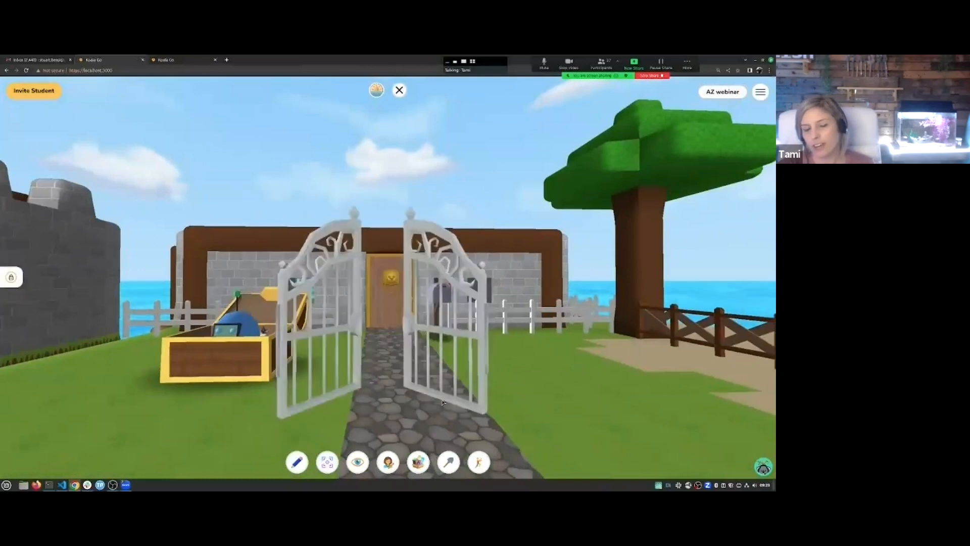
scroll(596, 396, up, 3)
click(297, 360)
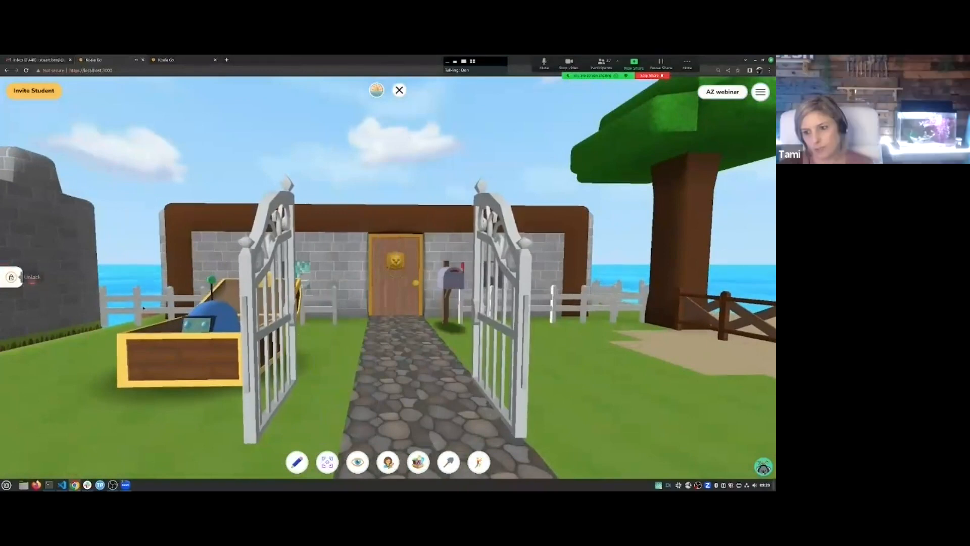
click(294, 319)
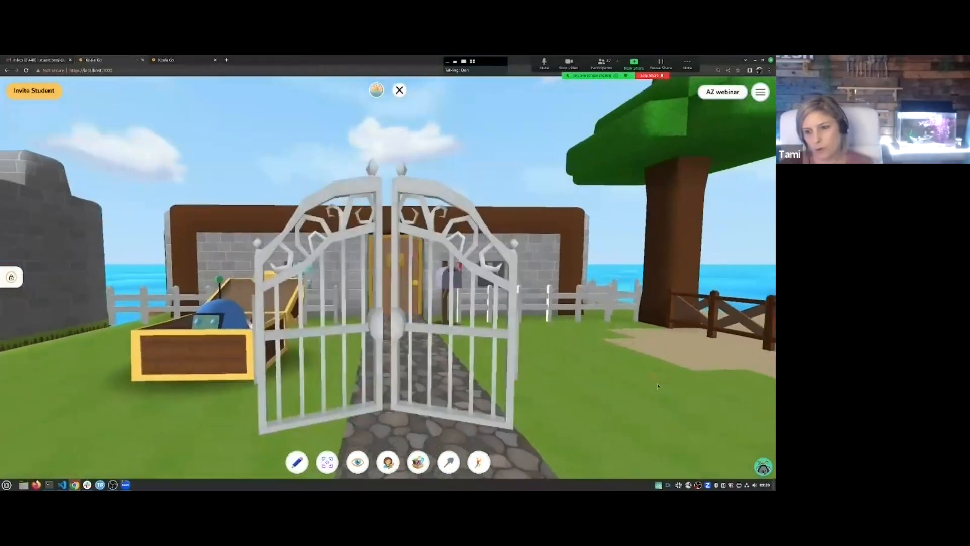
Approach and open the gate, open the wooden house door behind it and step back to view both
scroll(591, 414, up, 3)
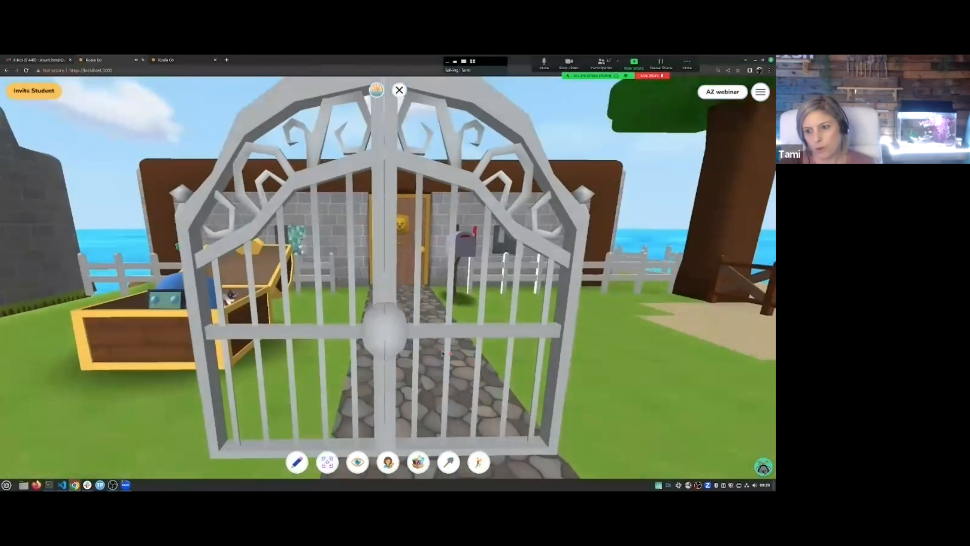
click(388, 333)
scroll(423, 265, up, 3)
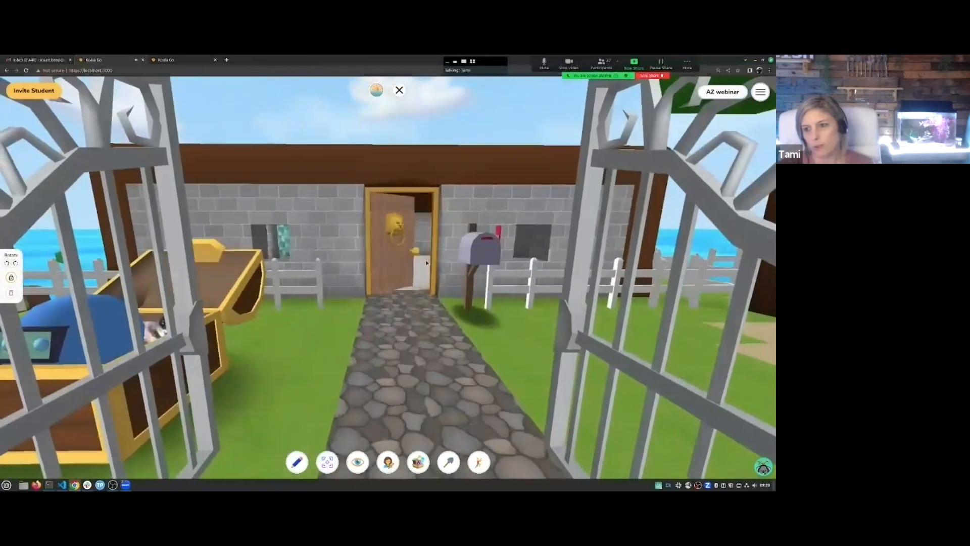
scroll(398, 350, down, 3)
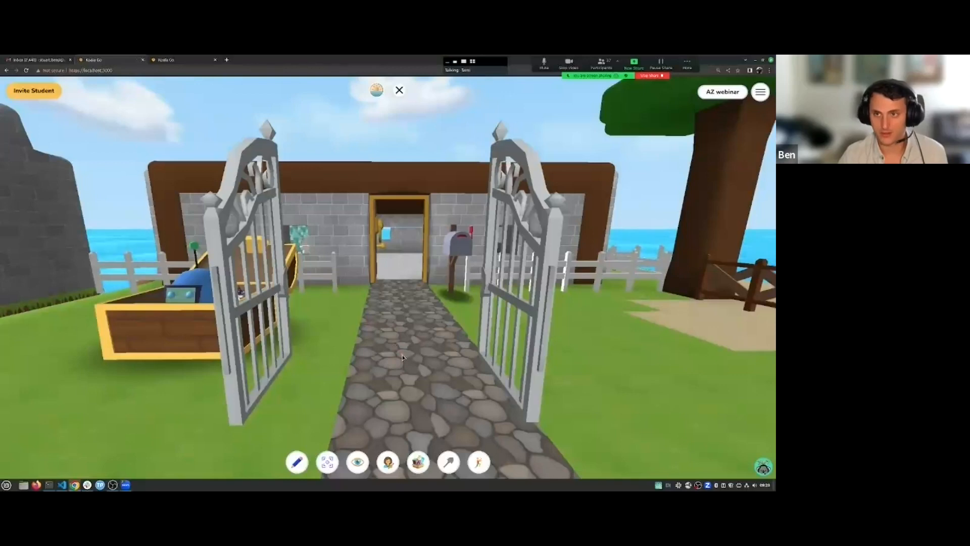
click(687, 62)
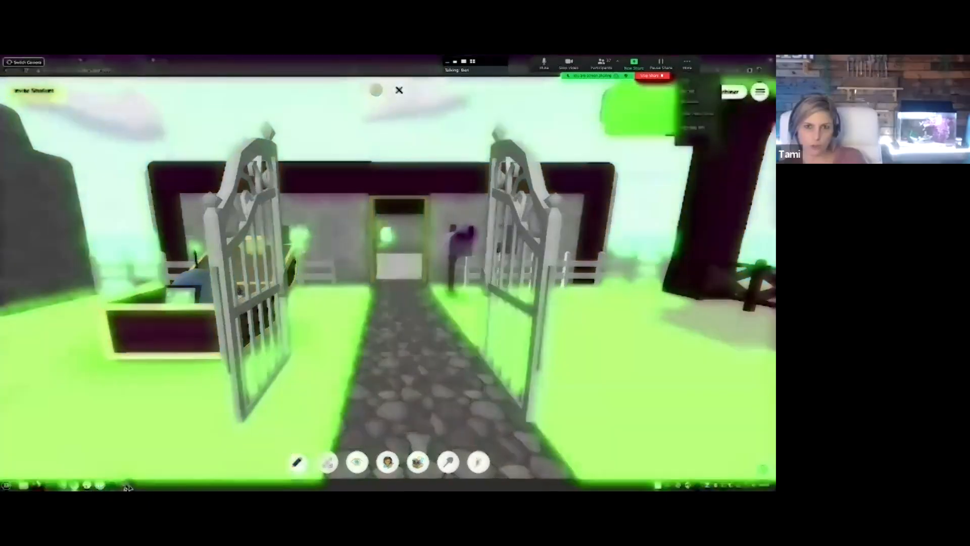
click(257, 359)
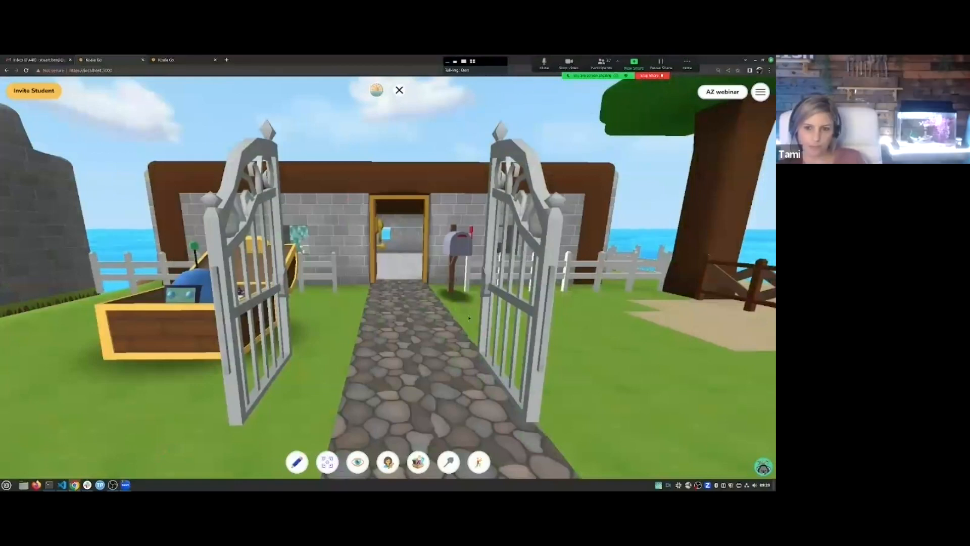
Close the gate across the path and view it from the front
mouse_move(371, 354)
mouse_down()
mouse_move(275, 357)
mouse_move(413, 345)
mouse_move(361, 347)
mouse_up()
key(w)
key(s)
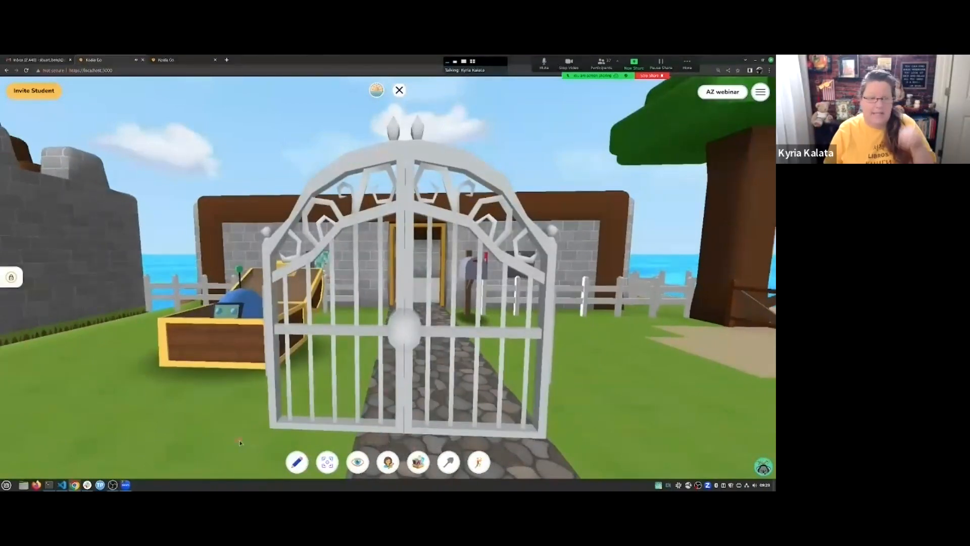
drag(238, 442, 249, 447)
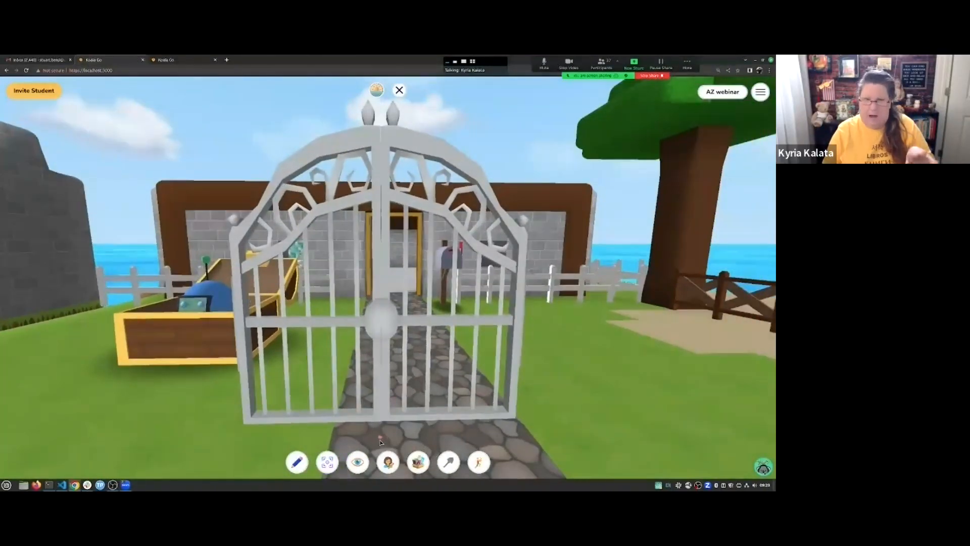
Place the Modern Chair from the Space set of the Home & Decor items on the lawn near the mailbox and view it
click(418, 462)
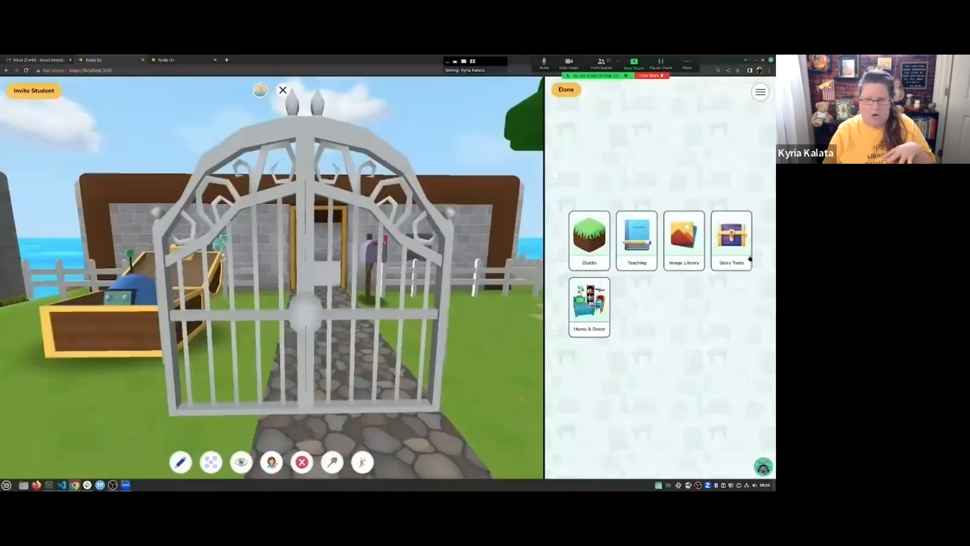
click(586, 316)
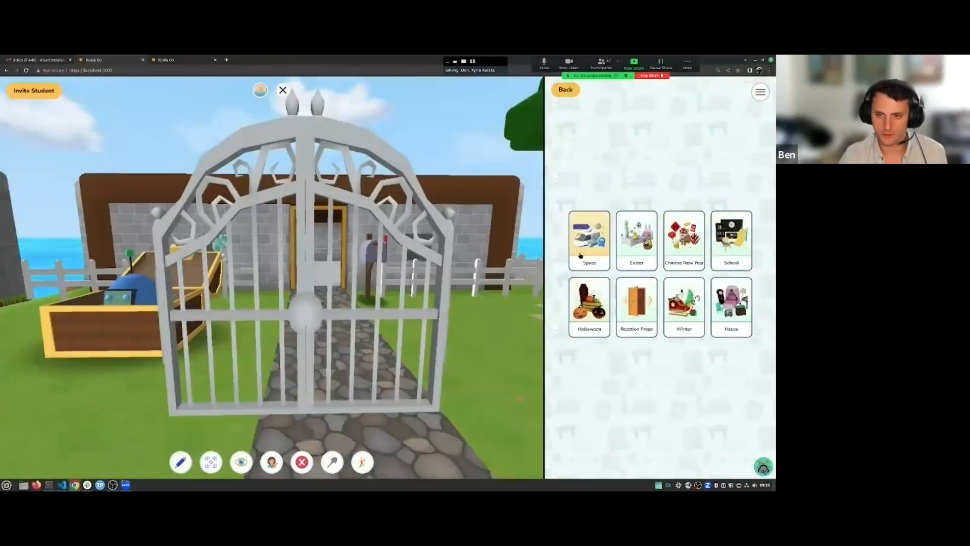
key(w)
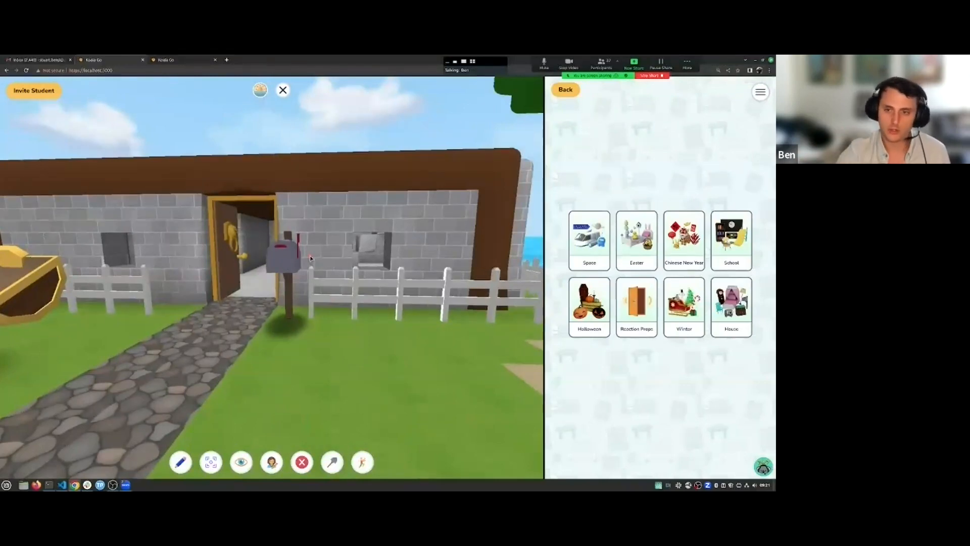
click(594, 249)
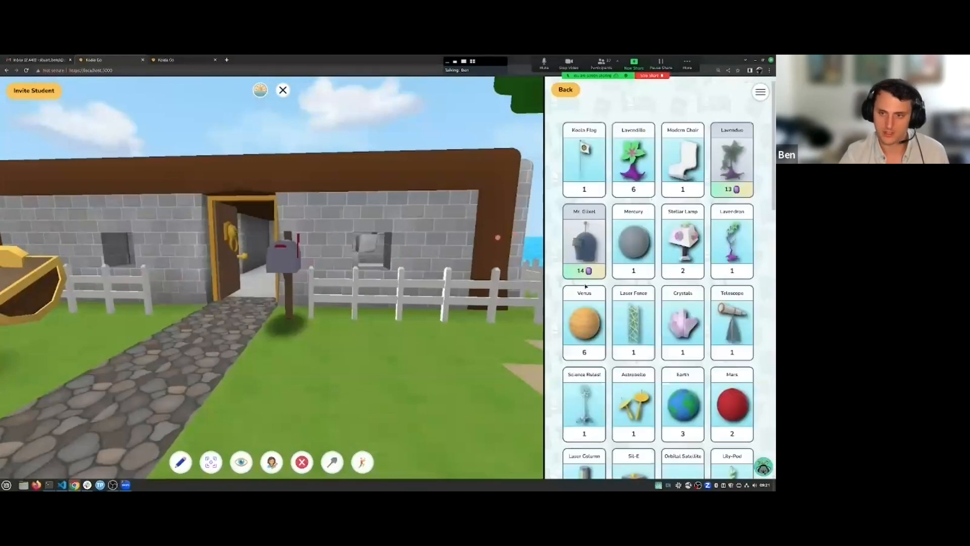
click(695, 161)
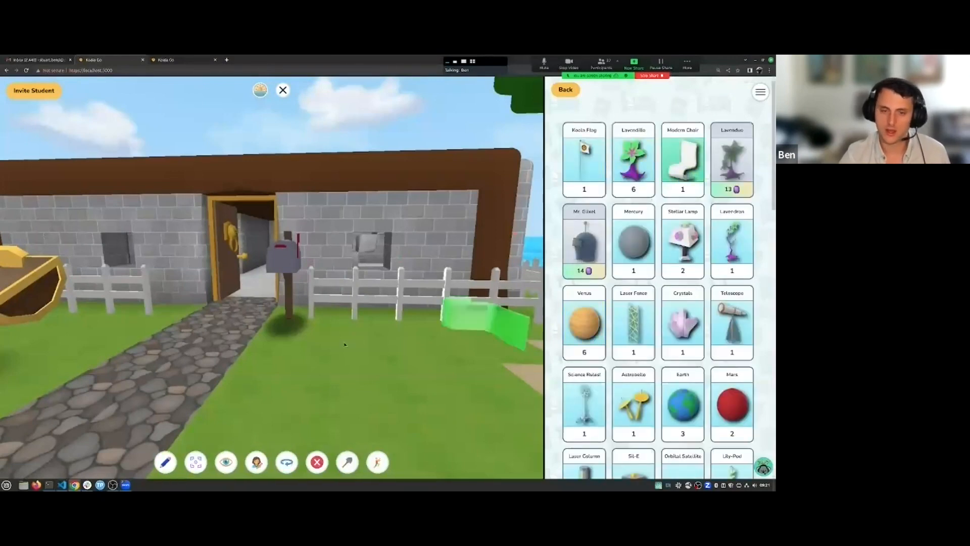
drag(369, 368, 418, 400)
click(326, 397)
click(455, 425)
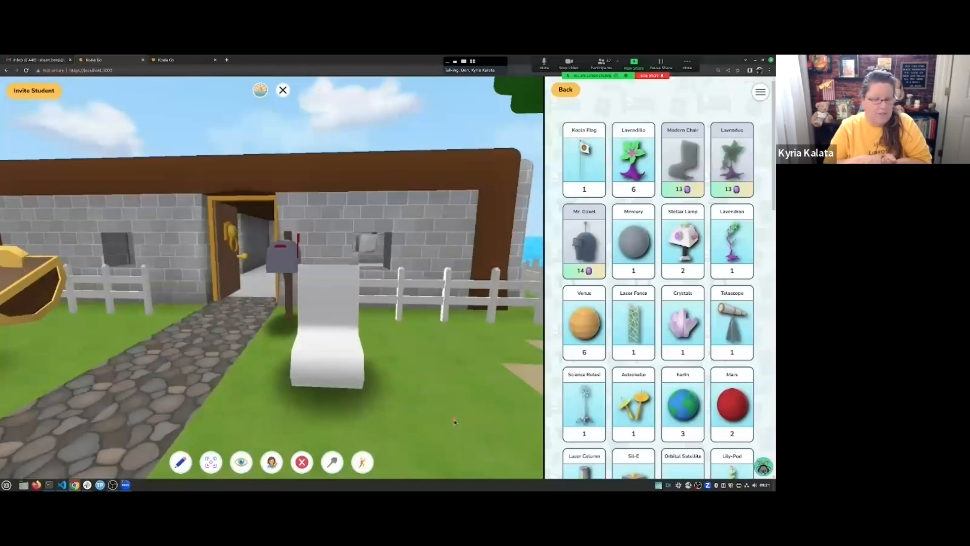
key(s)
drag(424, 446, 449, 366)
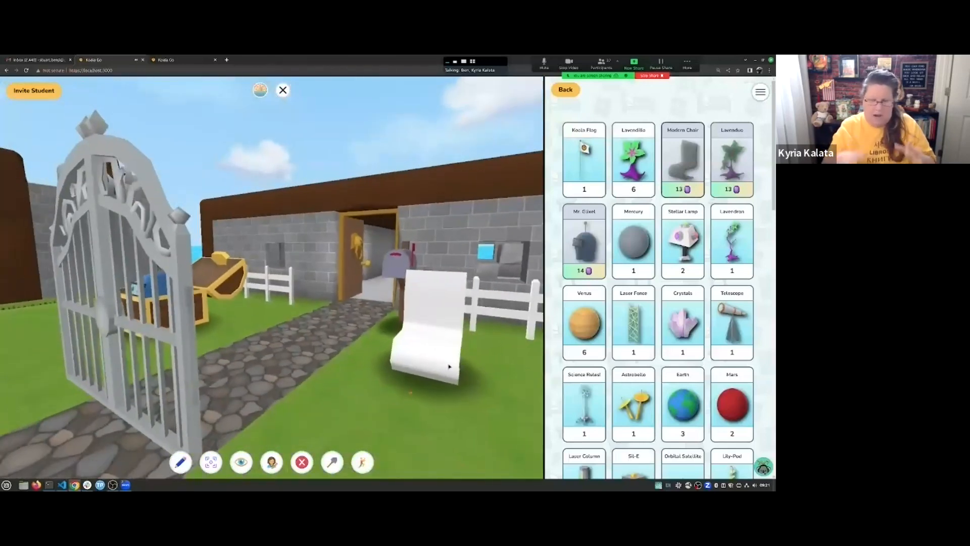
Set the white chair down on the lawn beside the picket fence and turn toward the blackboards across the path
click(425, 367)
click(357, 405)
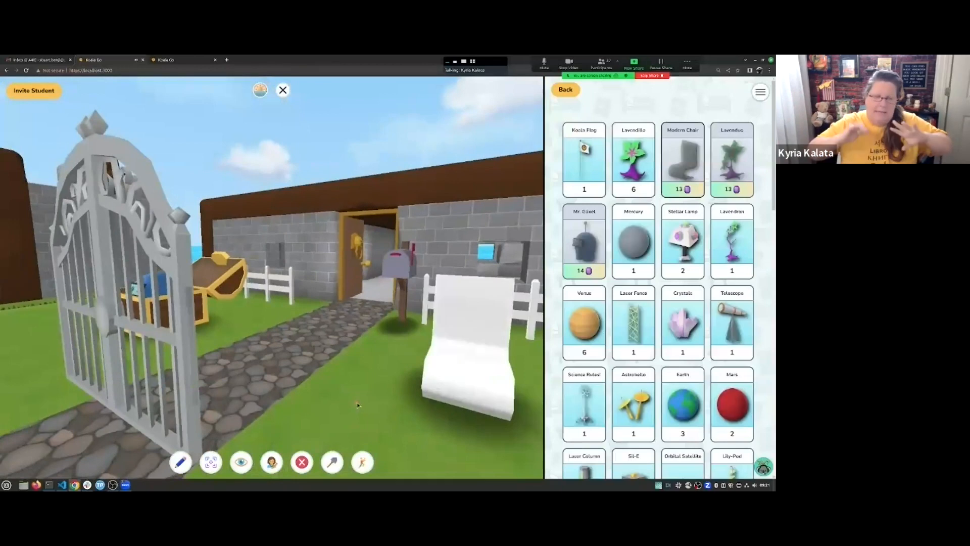
drag(360, 403, 137, 384)
key(w)
key(w)
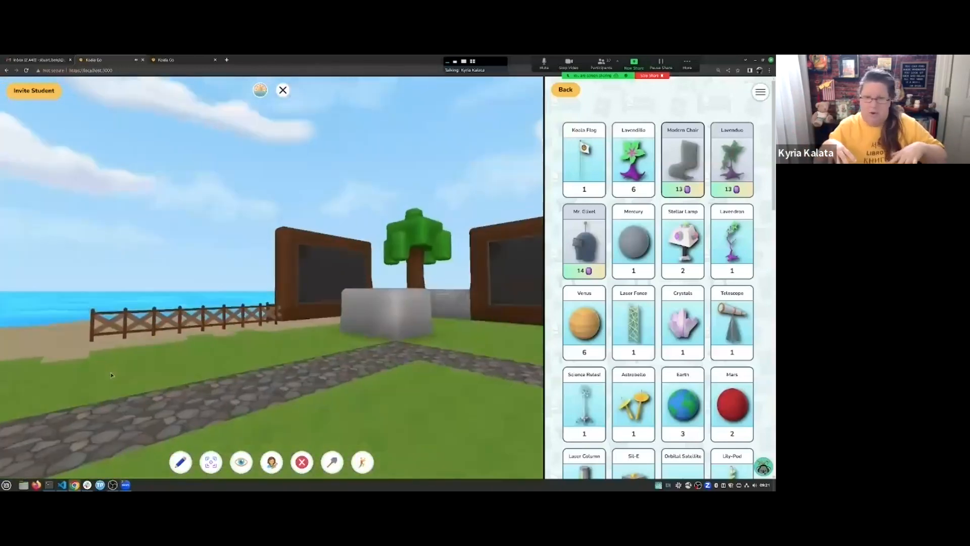
Cancel the purchase of another Modern Chair and close the item library
key(space)
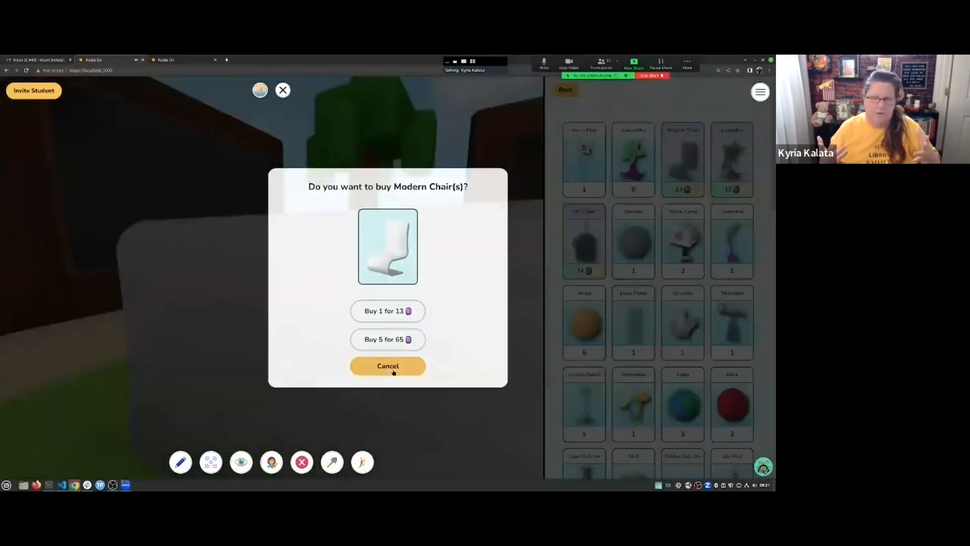
click(388, 364)
click(567, 91)
click(566, 91)
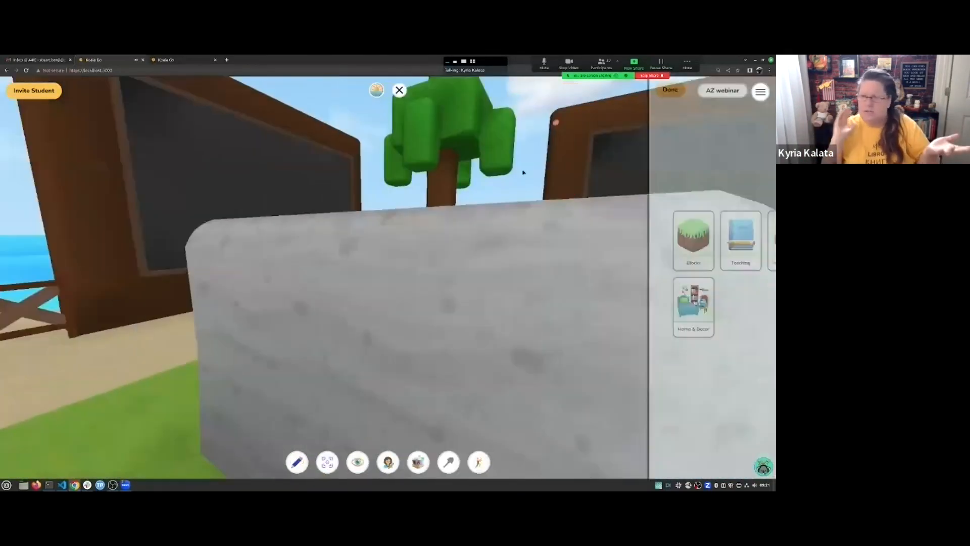
View the closed gate, treasure chest, chair and house together from along the stone path
key(w)
drag(371, 230, 337, 248)
key(s)
key(w)
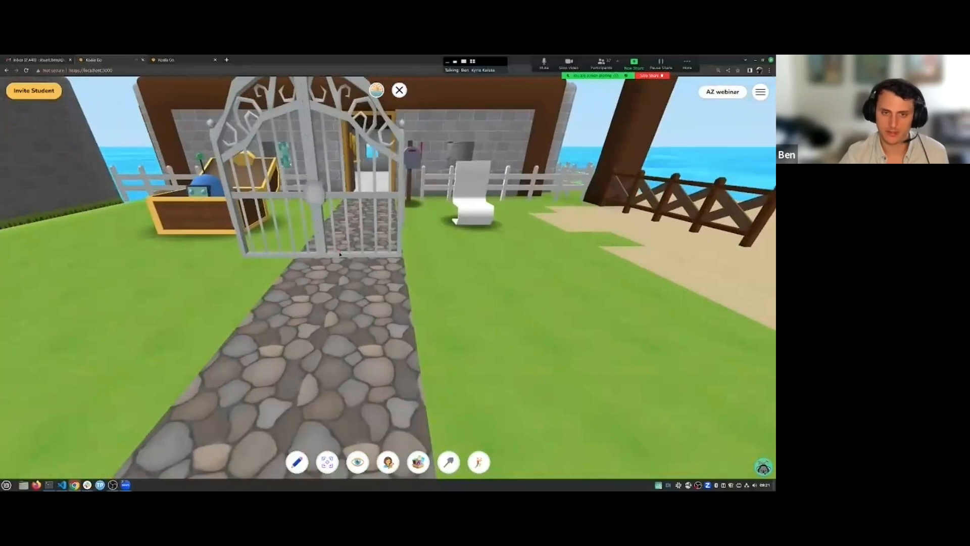
key(s)
drag(340, 254, 475, 298)
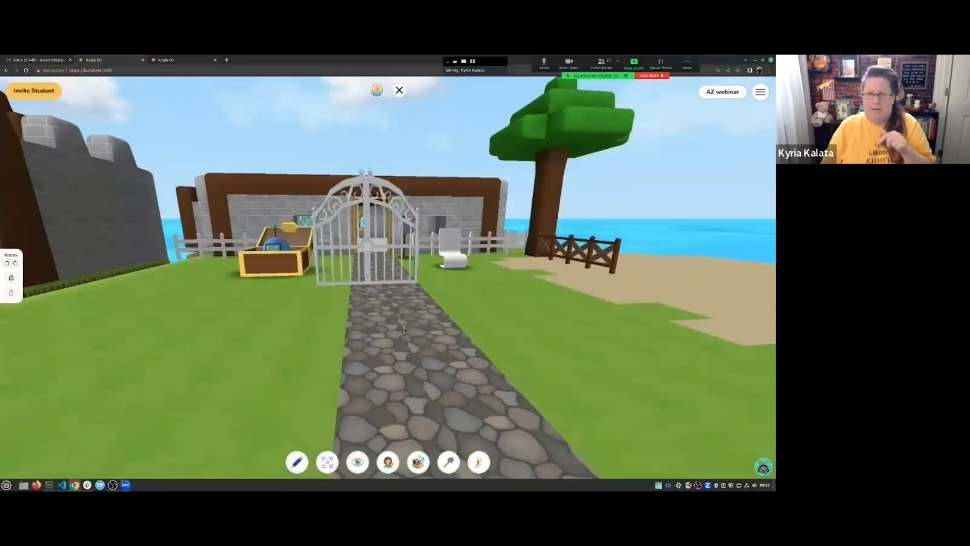
drag(405, 324, 407, 320)
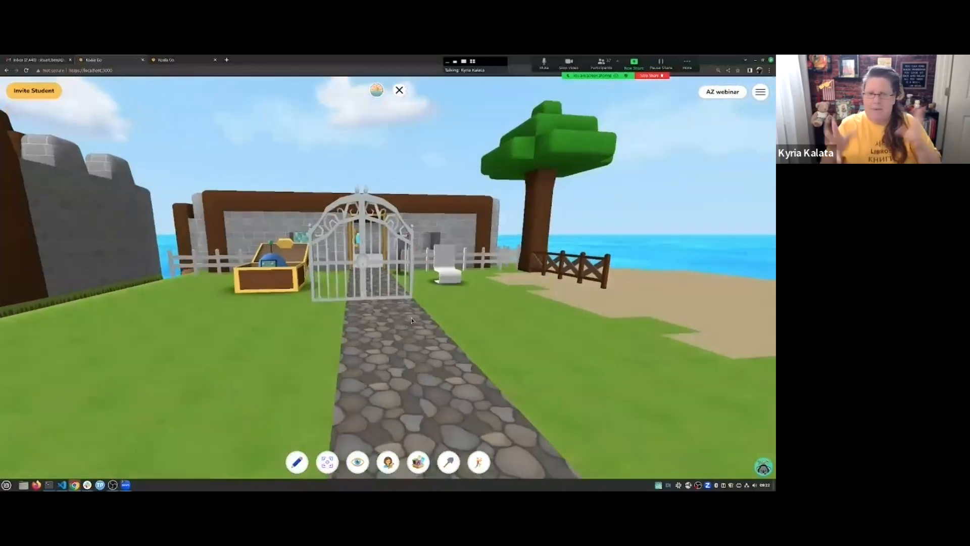
key(w)
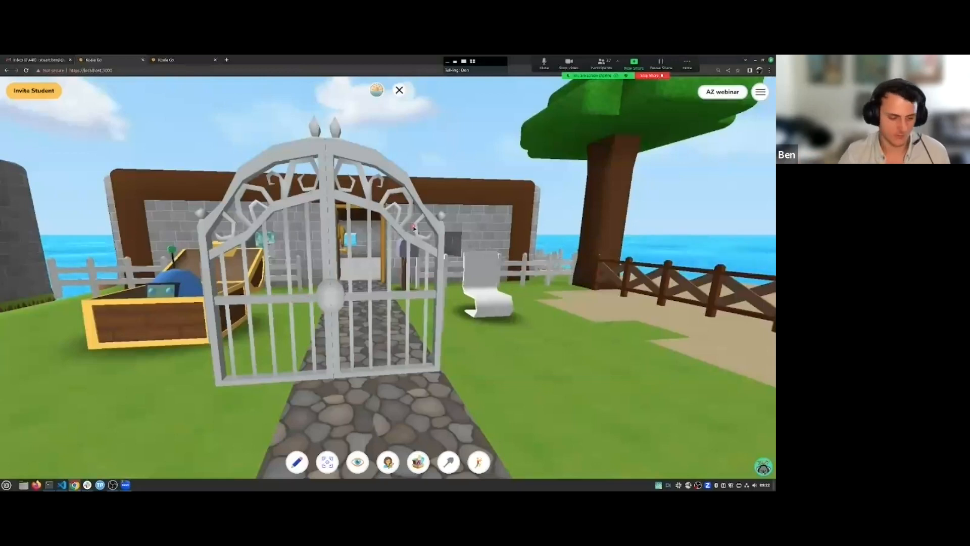
Walk up against the closed gate repeatedly to test whether it blocks the path
click(323, 291)
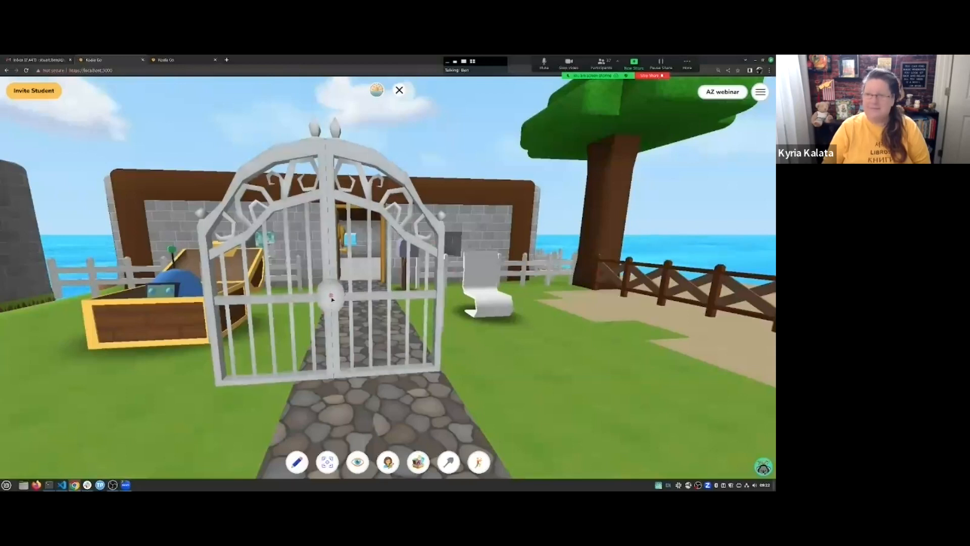
click(256, 284)
drag(521, 392, 567, 380)
key(w)
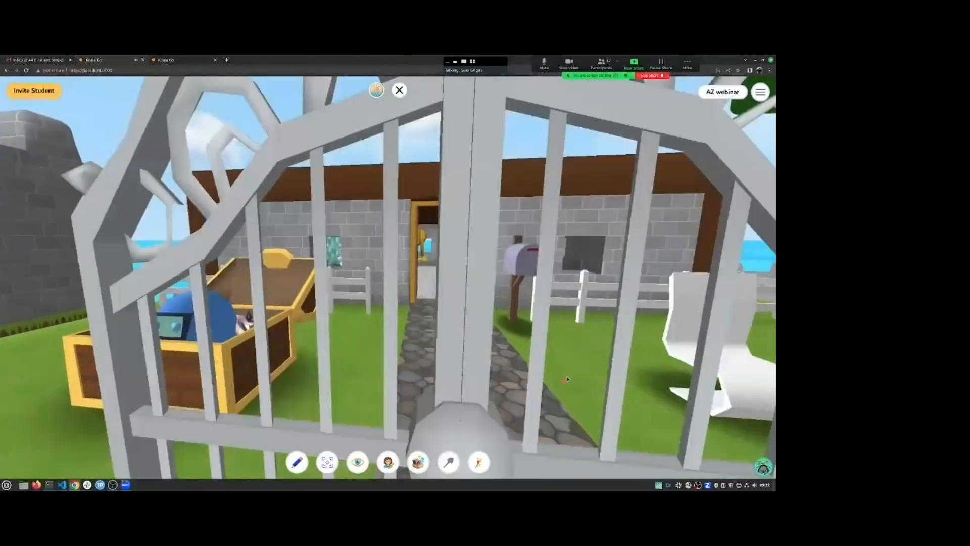
key(s)
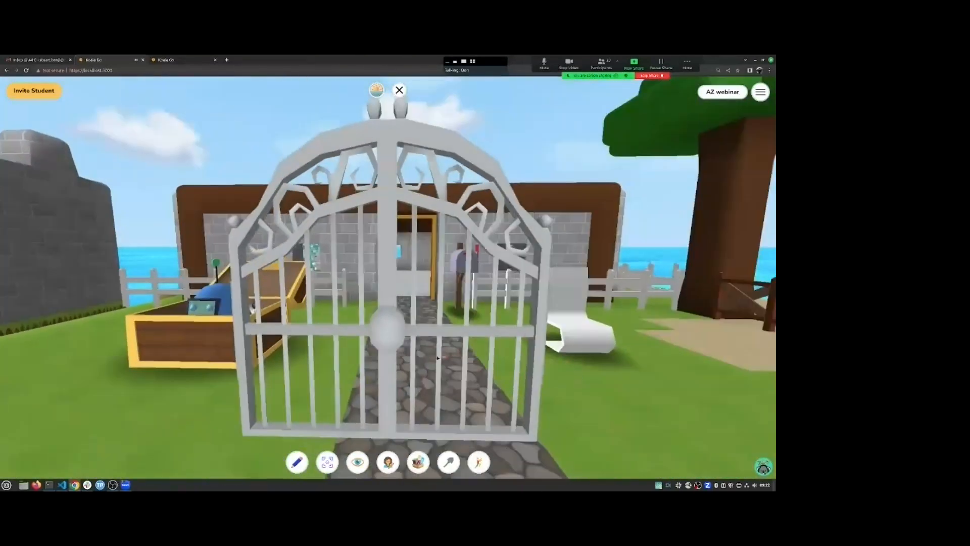
key(w)
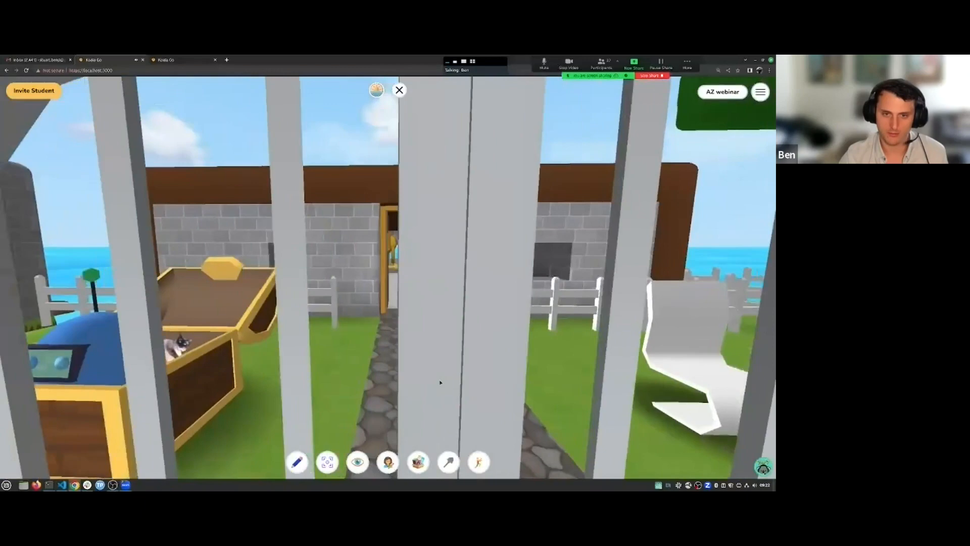
key(s)
key(w)
key(s)
key(w)
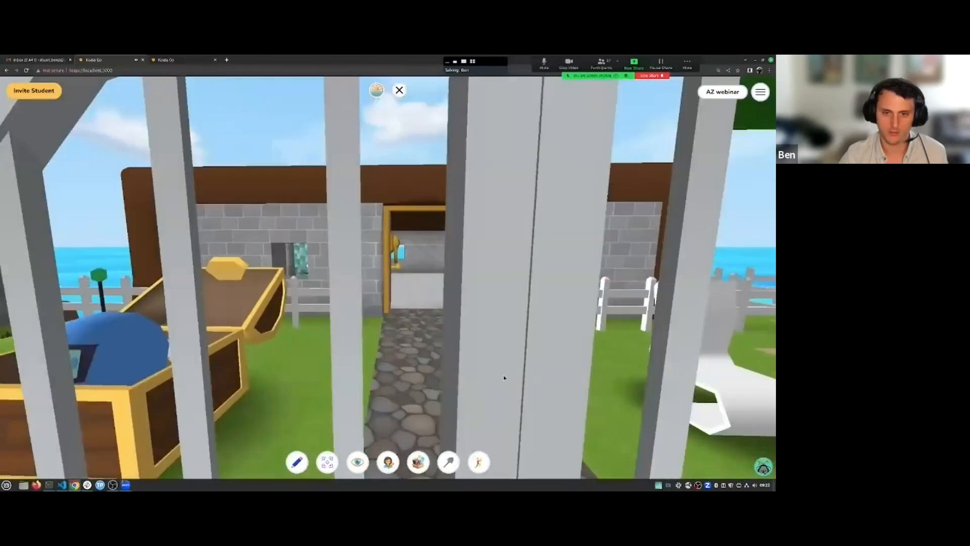
key(s)
Open the gate, move back and forth at the opening, and close it across the path again
click(423, 356)
key(w)
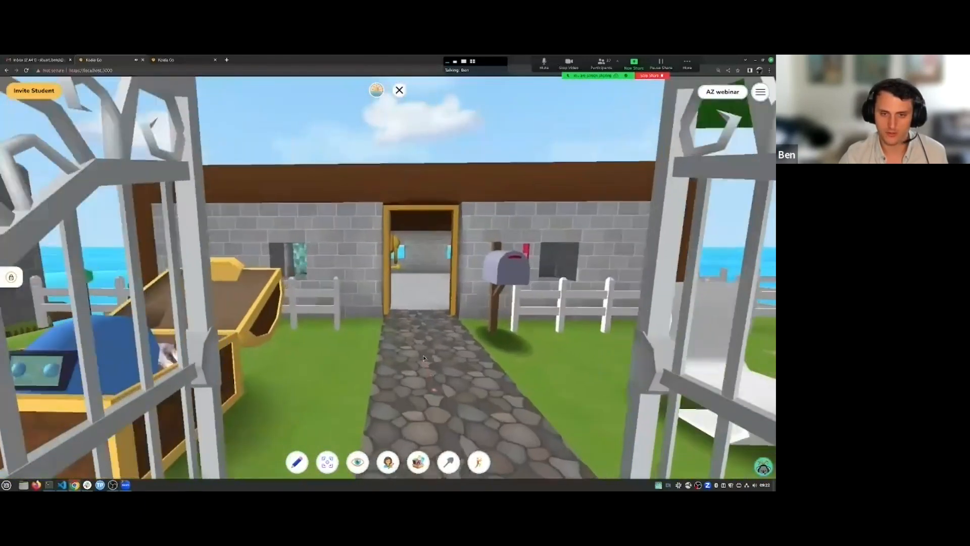
key(s)
key(w)
key(s)
key(w)
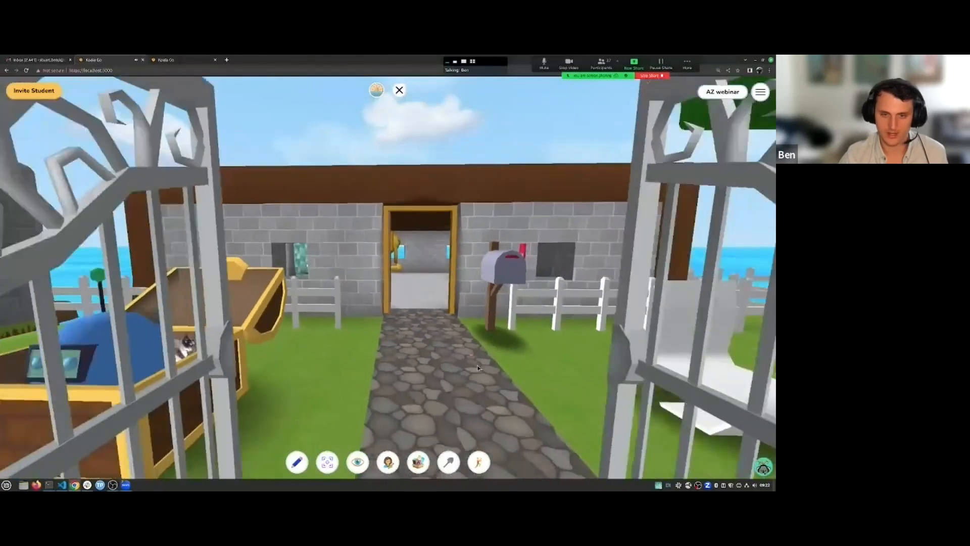
key(s)
click(518, 345)
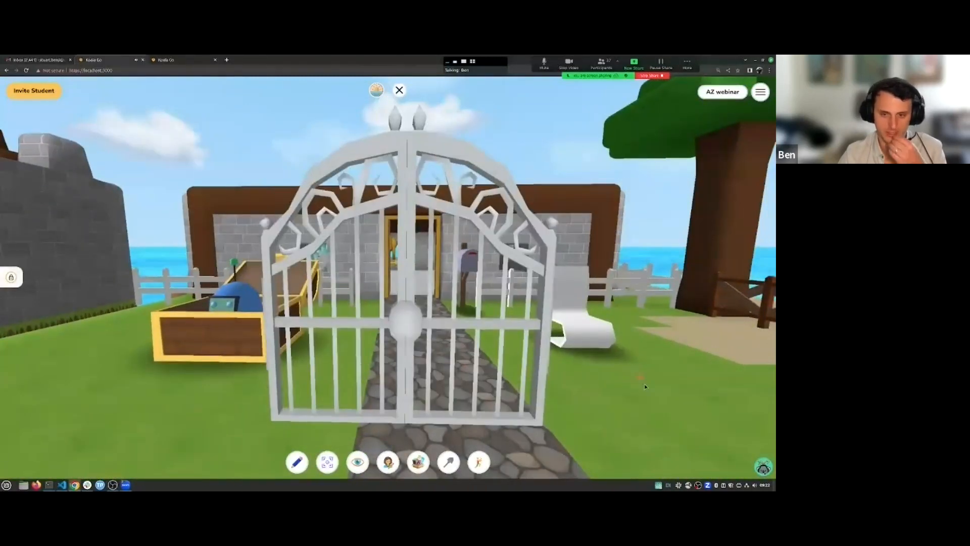
Open the Story Tools category and close the wooden house door beyond the gate
drag(608, 373, 595, 391)
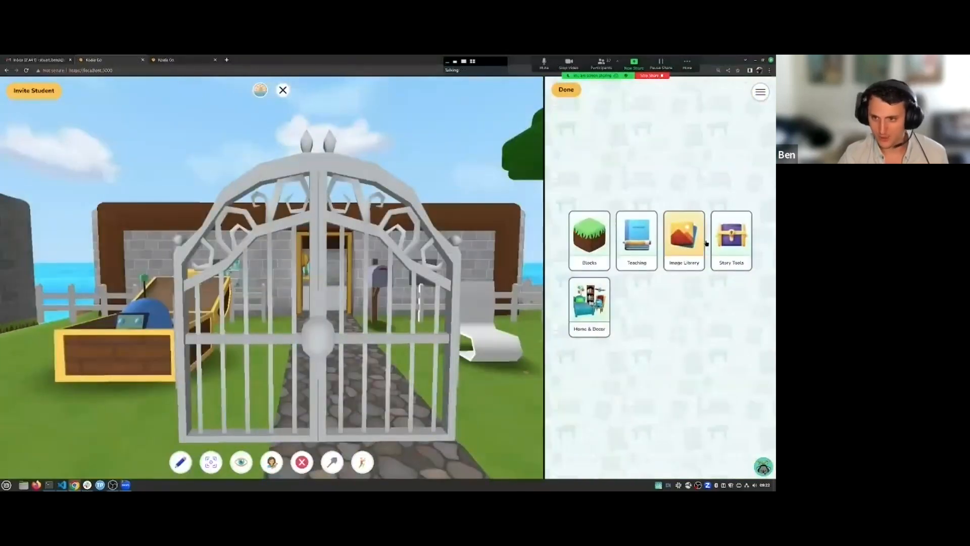
click(737, 239)
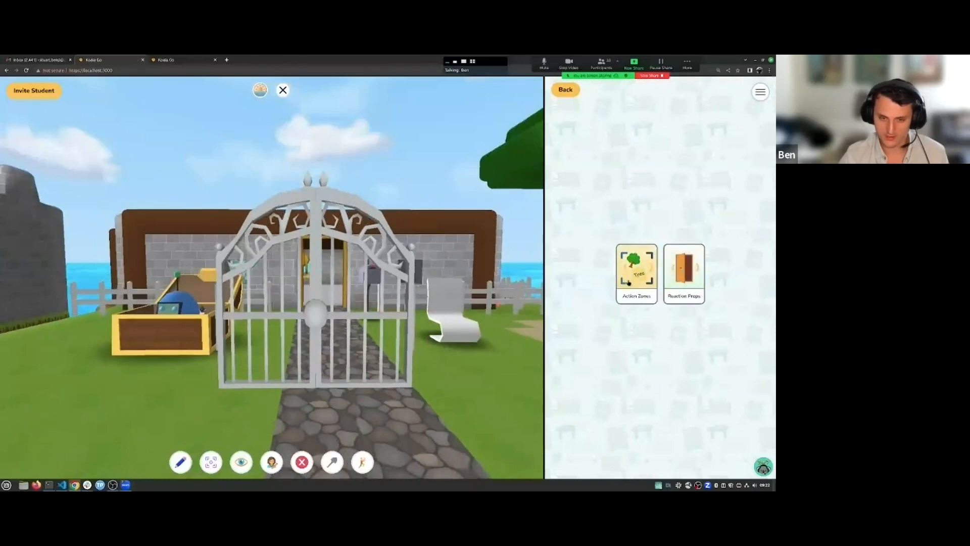
drag(364, 303, 323, 287)
click(300, 281)
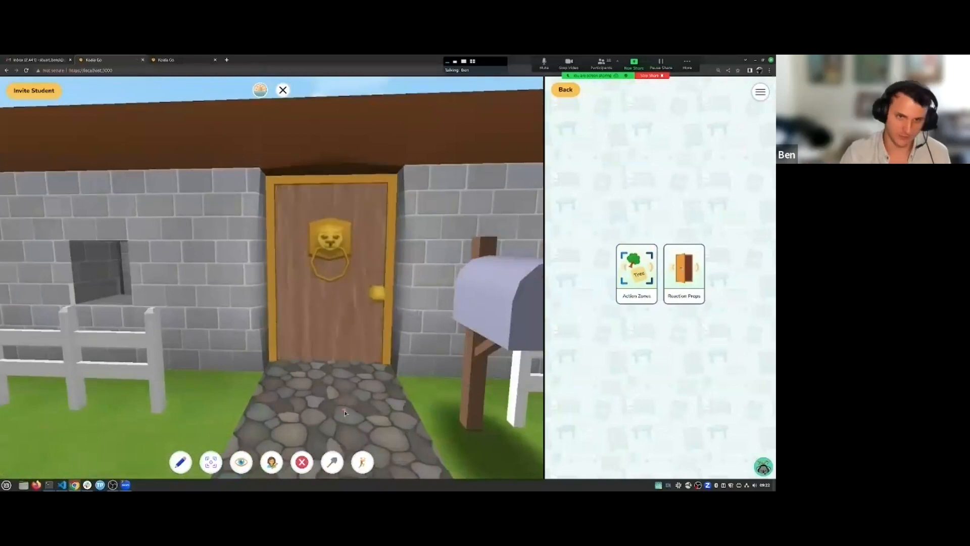
Examine the closed house door and the stone wall around it from the path and beside the chest
key(s)
key(w)
drag(345, 413, 42, 330)
key(s)
drag(296, 389, 230, 378)
key(w)
key(s)
key(w)
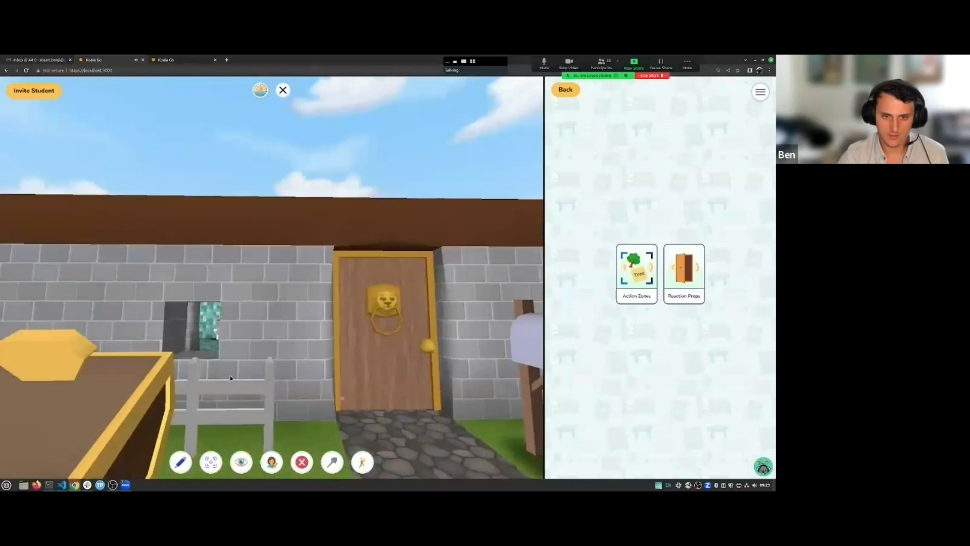
Tour the grounds around the brown archway and fenced lawn, and return along the path to the house door
drag(294, 335, 345, 342)
key(s)
key(w)
key(d)
key(w)
key(d)
key(w)
key(s)
key(d)
click(488, 392)
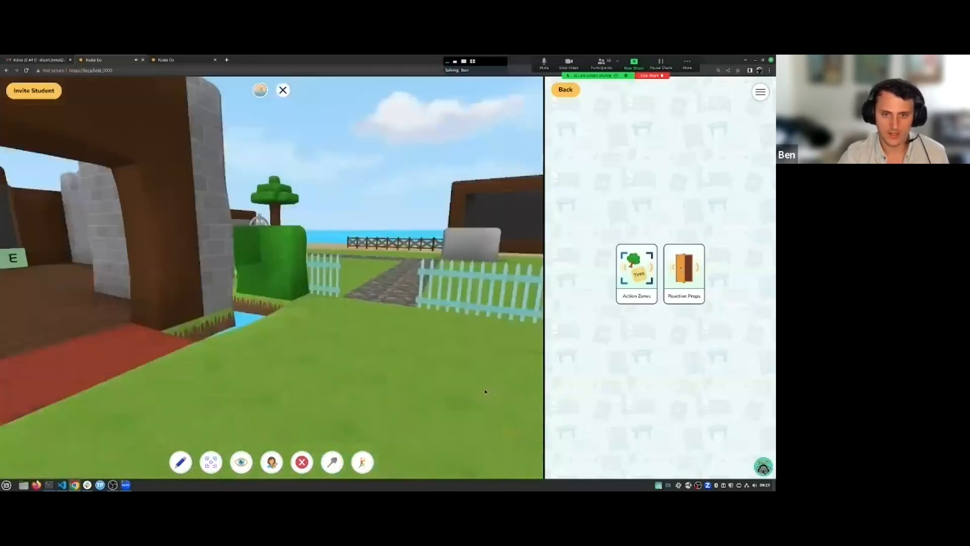
key(w)
drag(299, 377, 268, 377)
key(w)
key(w)
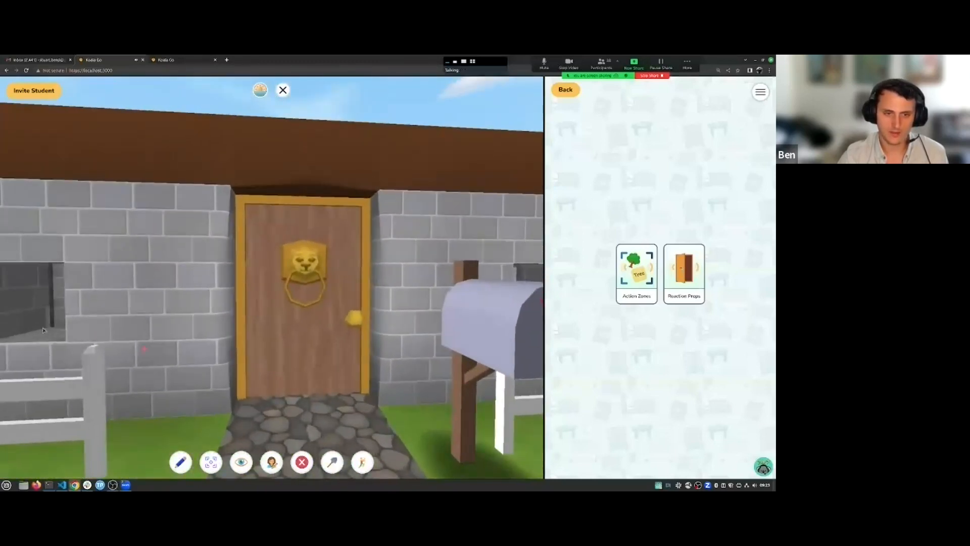
Add an action zone on the stone wall between the window and the wooden house door
drag(331, 405, 327, 404)
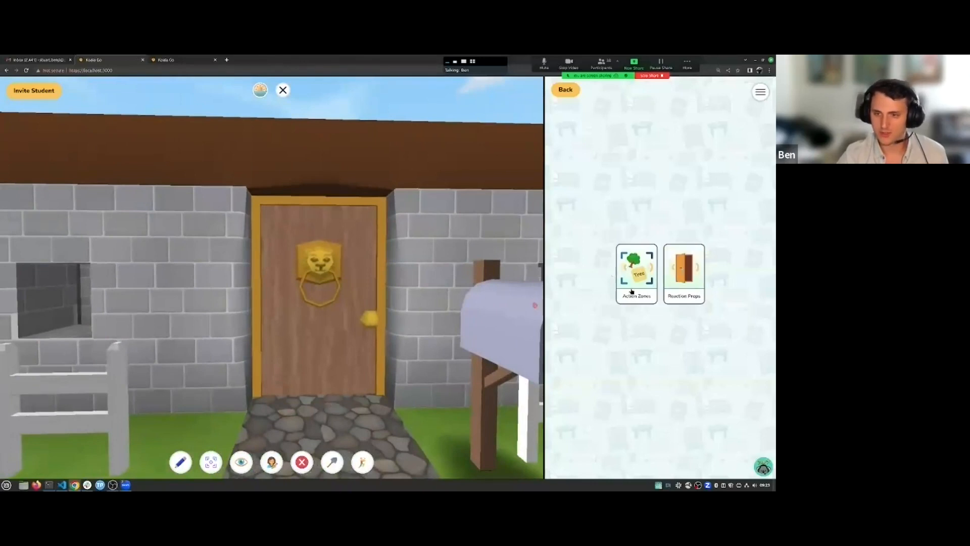
click(638, 269)
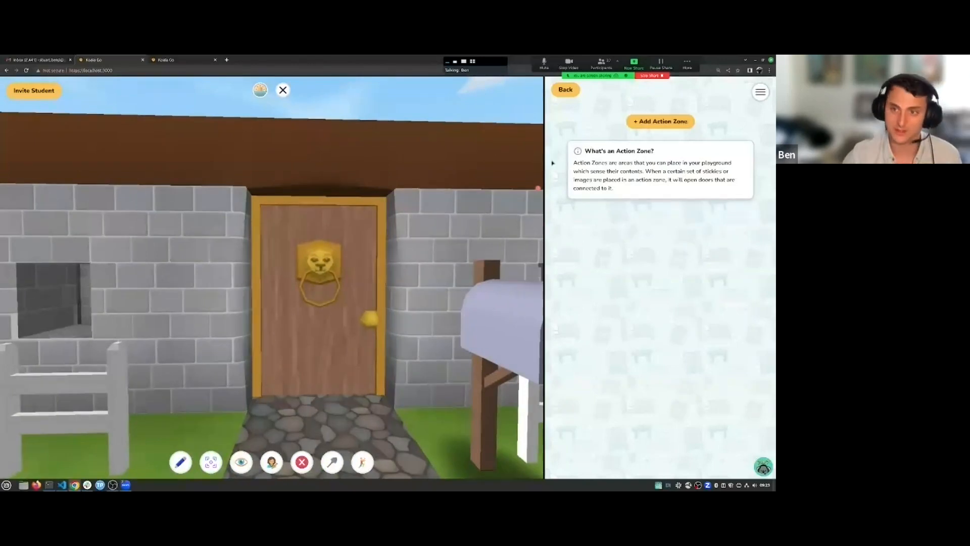
click(663, 123)
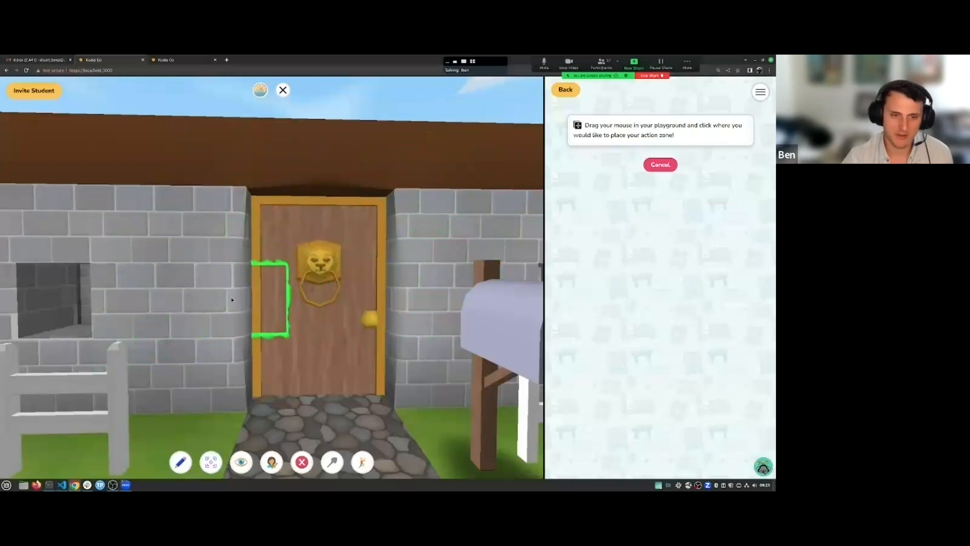
click(173, 297)
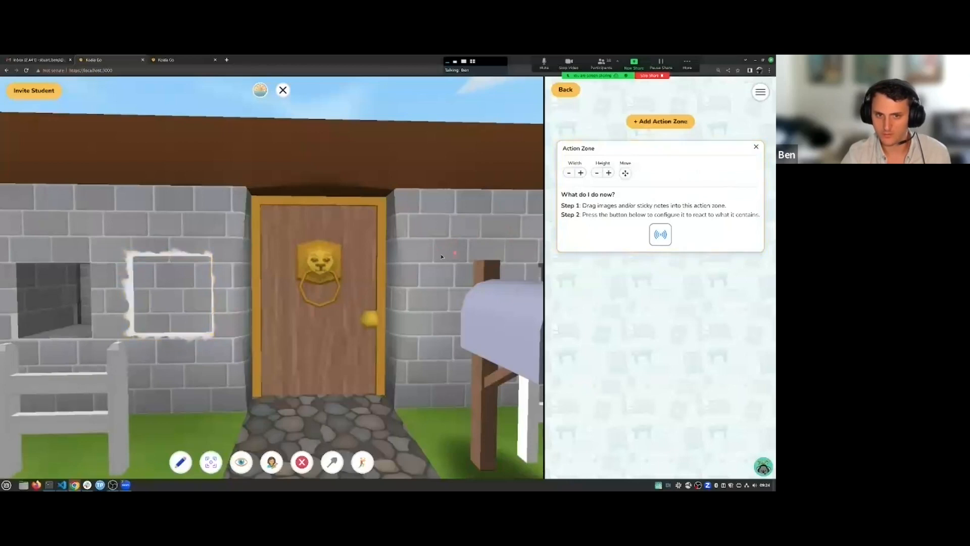
Add a second action zone on the wall above the first one and delete it
click(677, 126)
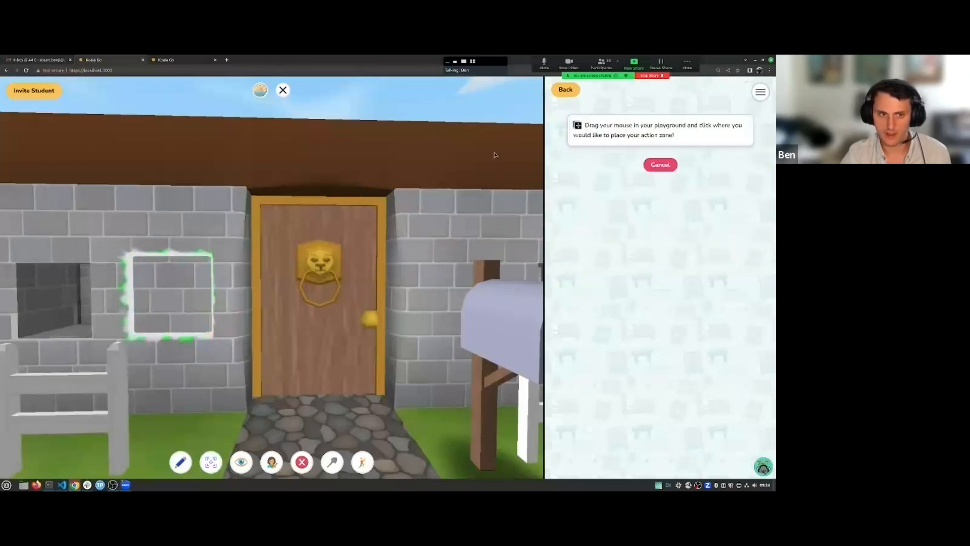
click(175, 198)
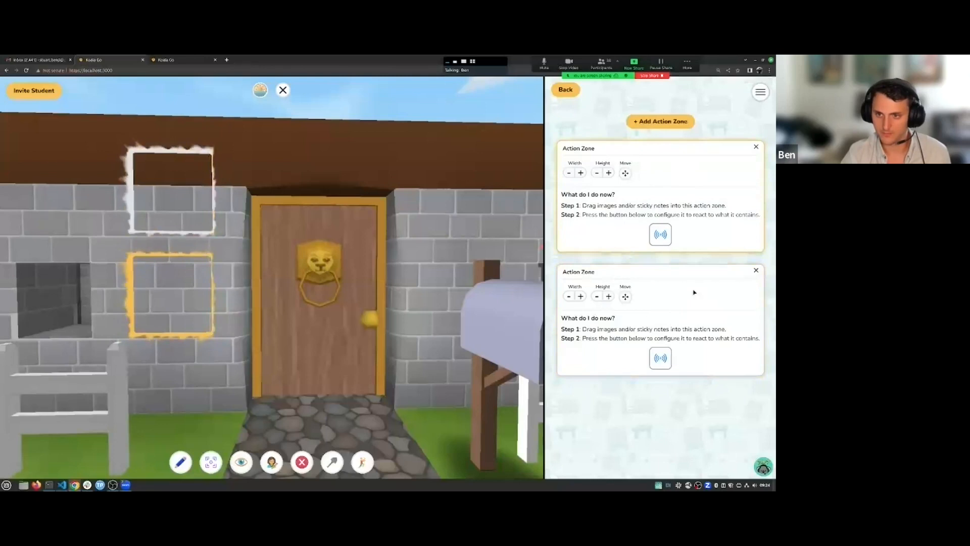
click(756, 270)
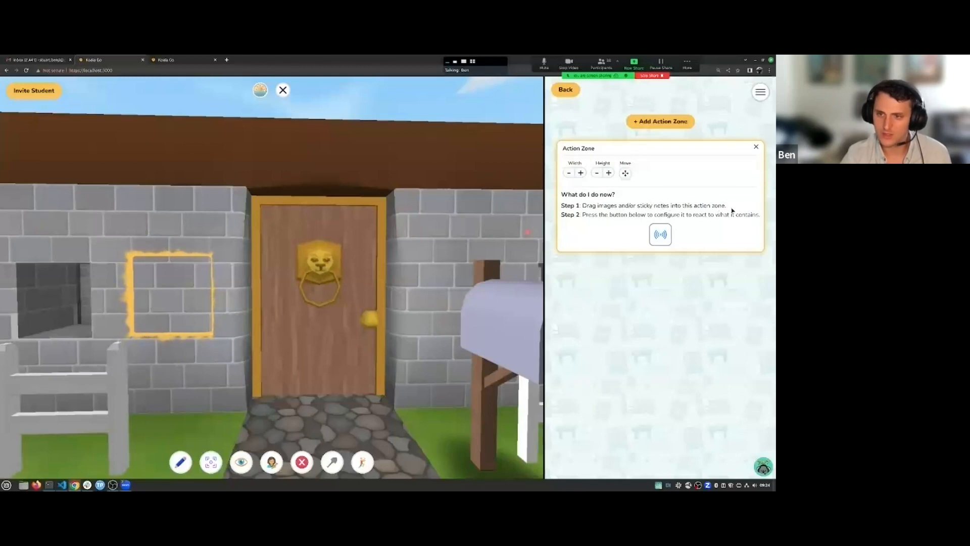
Place the carrot image inside the action zone beside the door and set the zone to activate when it contains the carrot
drag(374, 264, 336, 219)
key(w)
key(d)
key(w)
key(a)
key(w)
key(d)
key(w)
key(a)
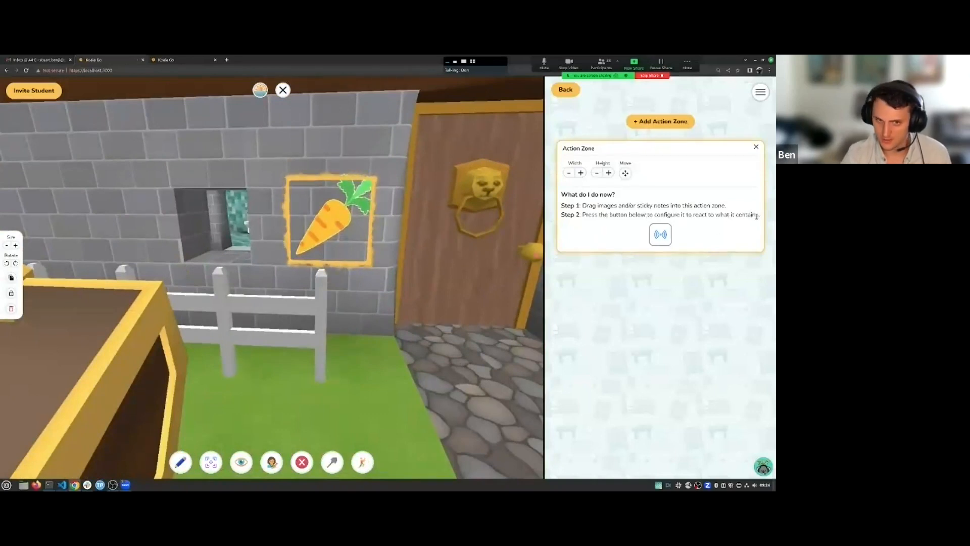
click(660, 234)
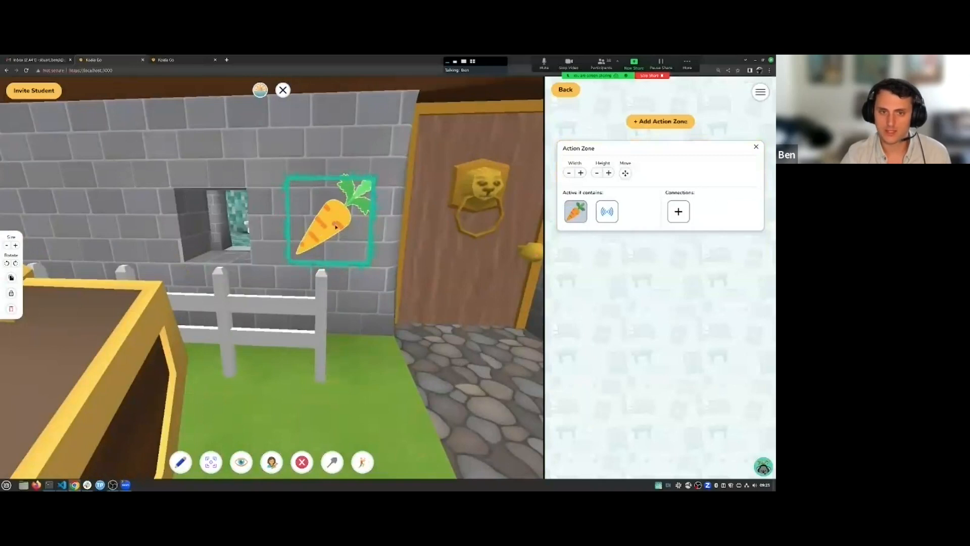
Shift the carrot within the action zone, pull it out onto the wall above the window, and return to the Story Tools
mouse_move(331, 225)
mouse_down()
mouse_move(258, 147)
mouse_move(337, 226)
mouse_up()
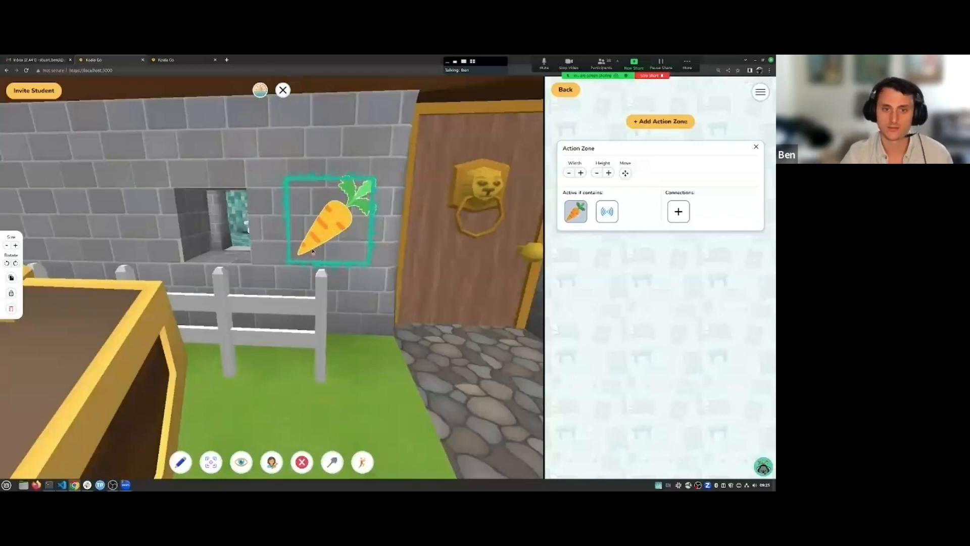
drag(312, 198, 332, 232)
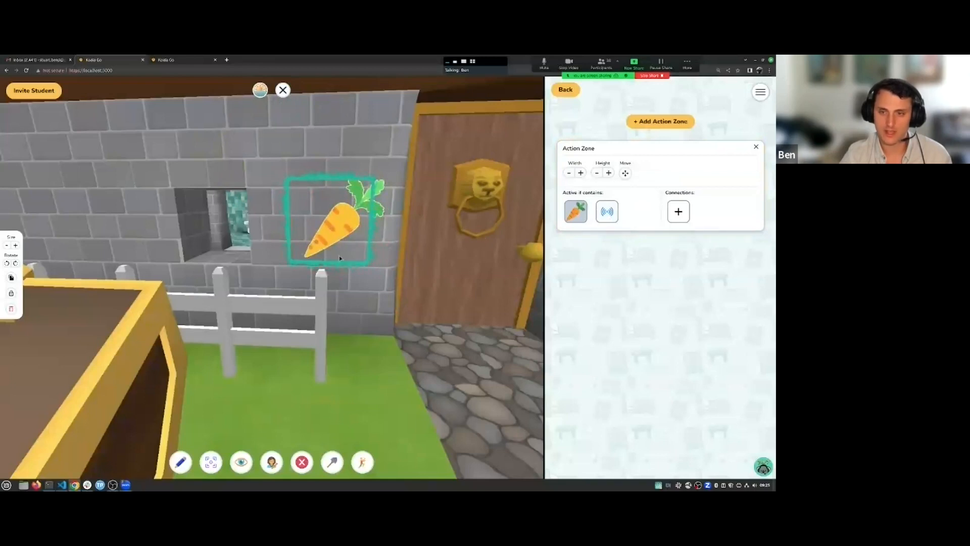
drag(345, 230, 242, 144)
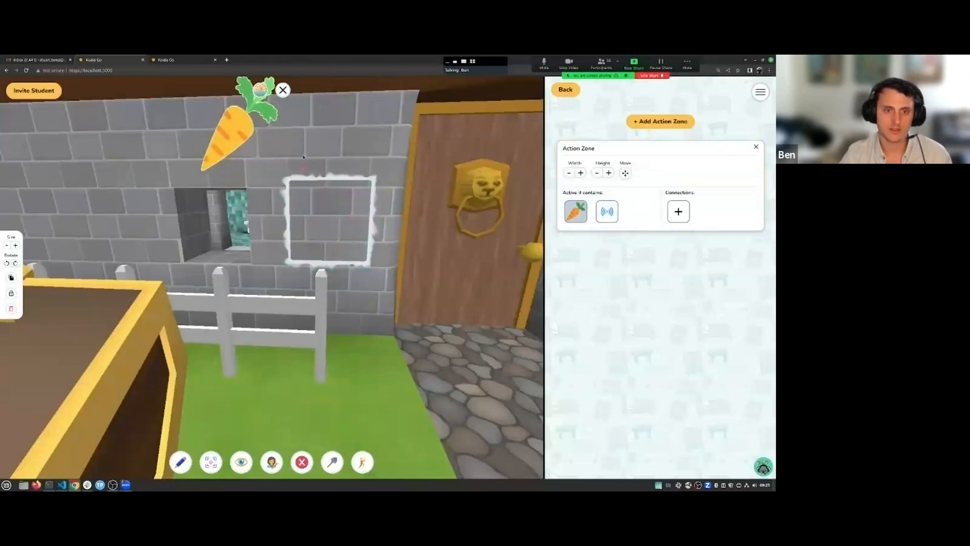
click(564, 90)
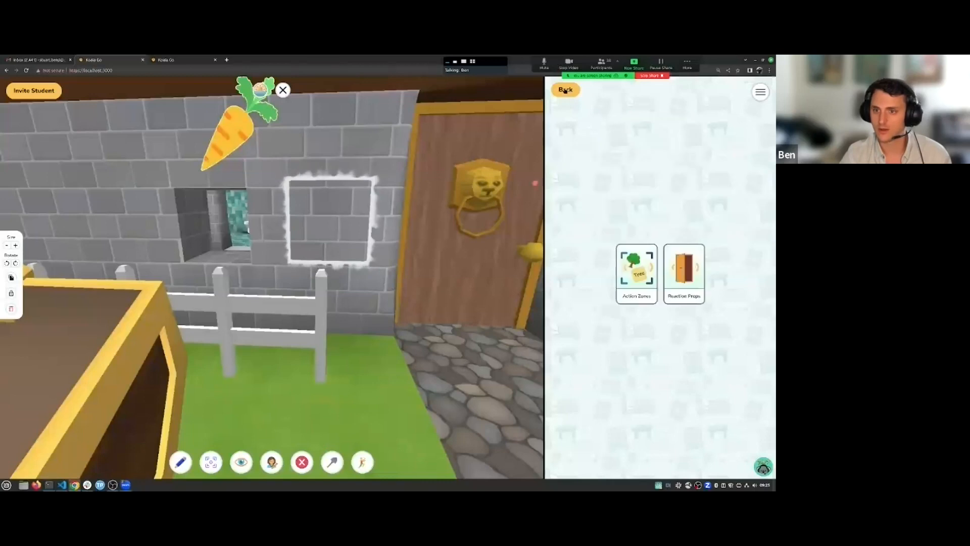
Add an orange sticky note reading "Carrot" on the stone wall on the far side of the window
click(565, 91)
click(635, 241)
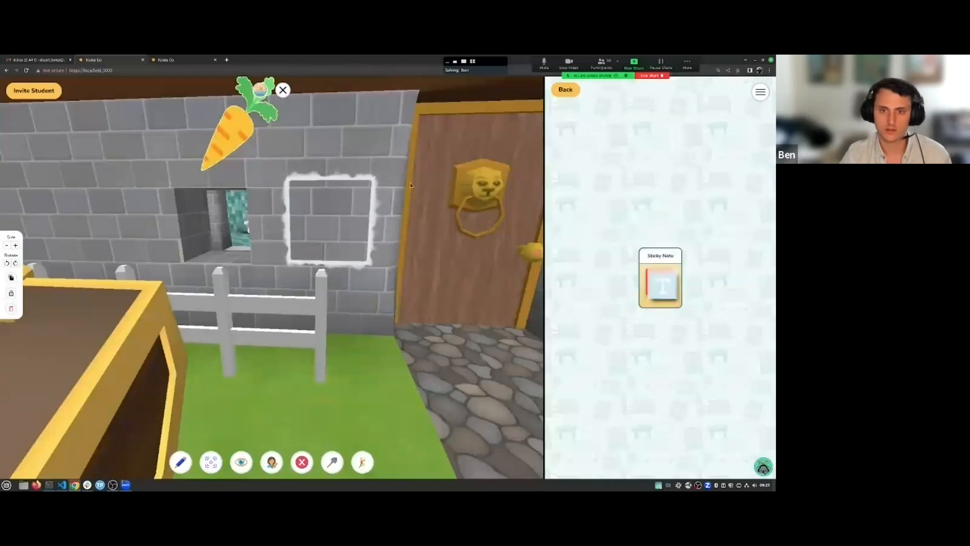
drag(660, 283, 103, 157)
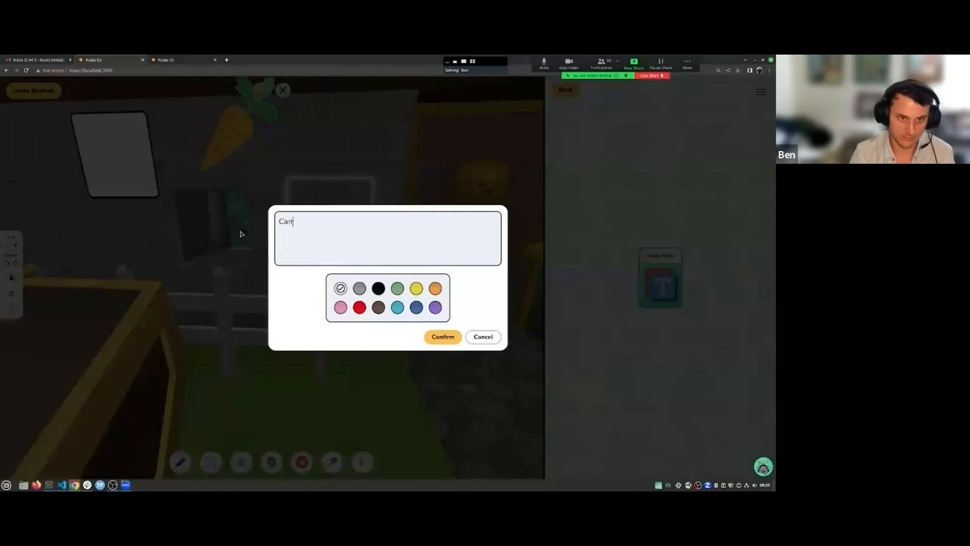
click(443, 337)
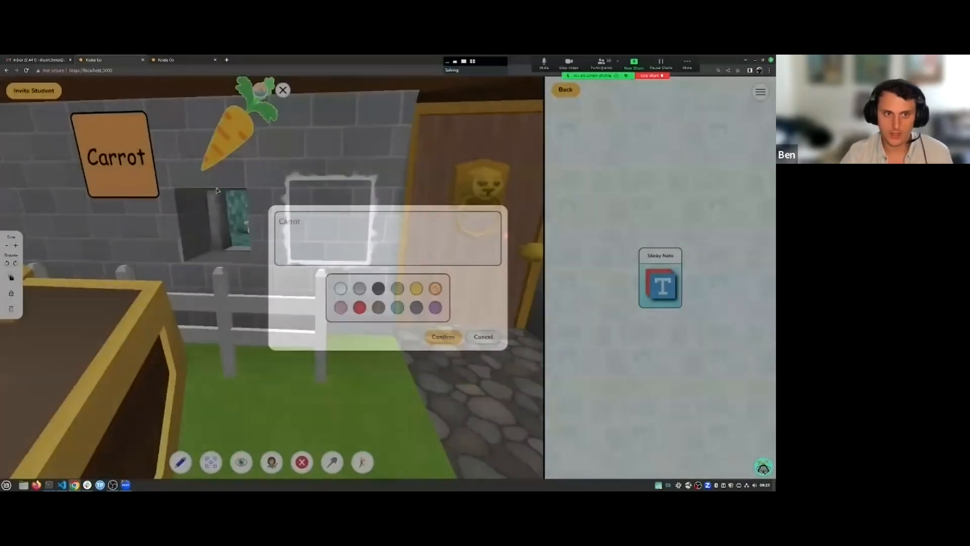
Place the Carrot sticky note inside the action zone beside the door and set the zone to activate when it contains the note
click(565, 94)
click(565, 94)
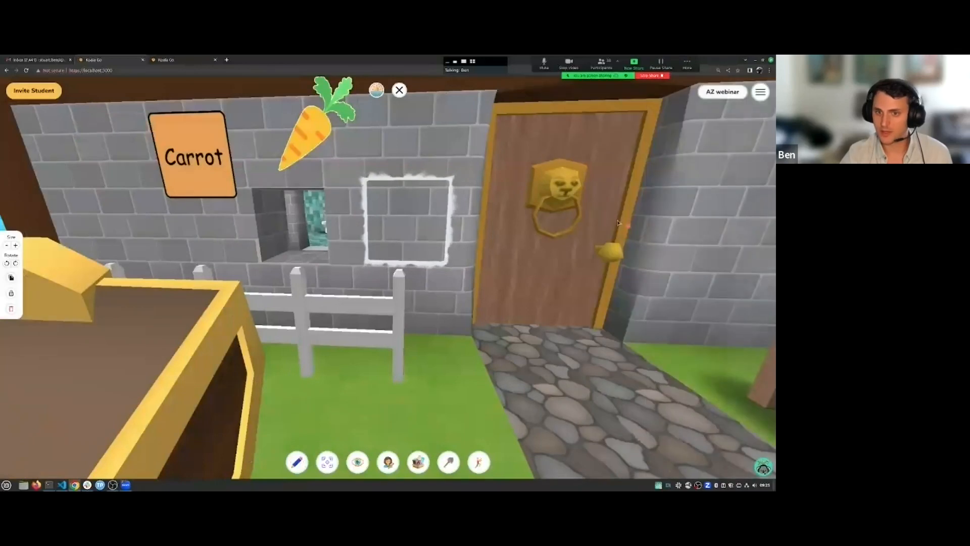
click(720, 92)
click(637, 238)
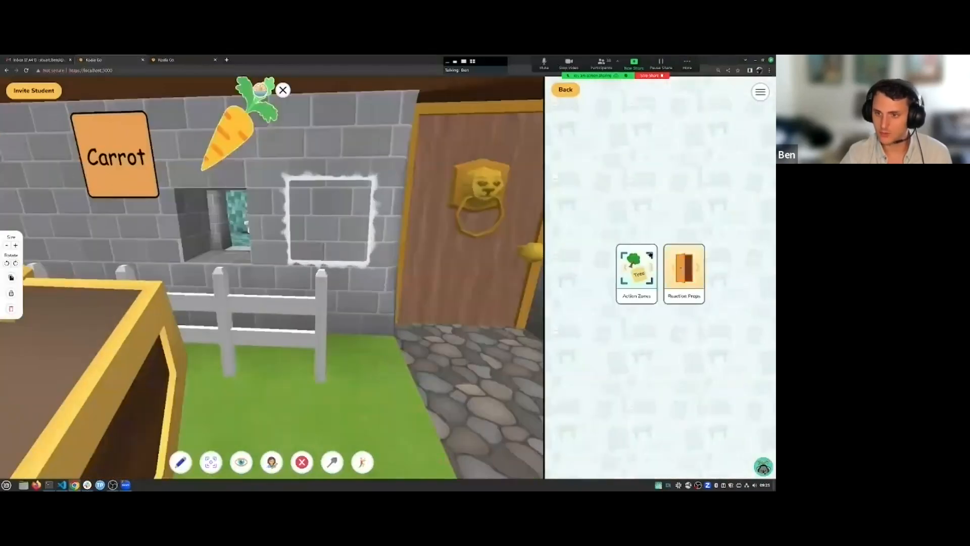
click(642, 266)
drag(103, 152, 297, 239)
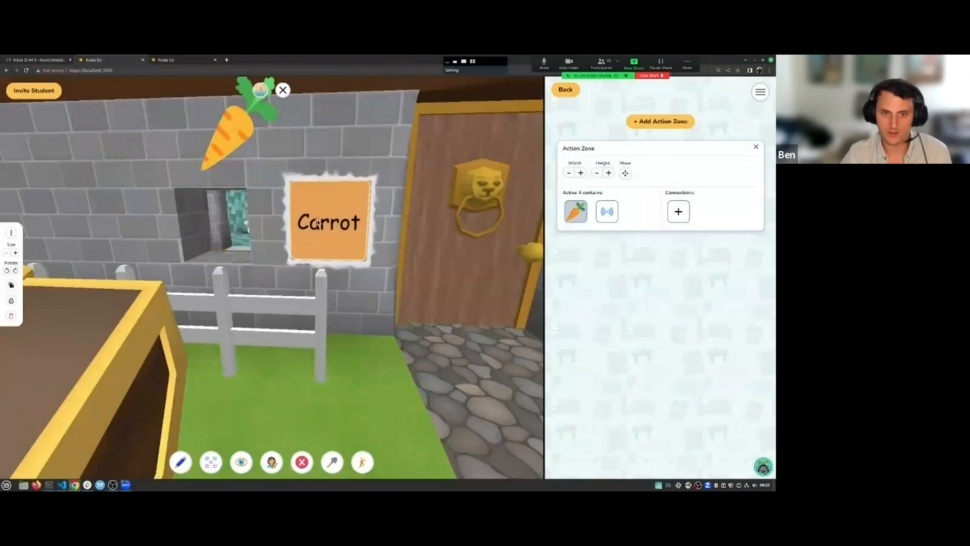
click(608, 215)
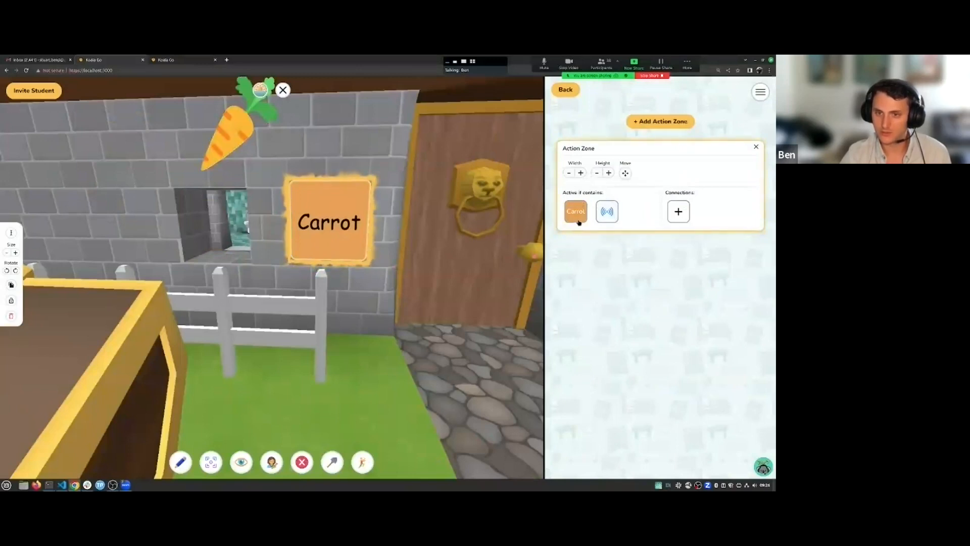
Test the action zone by swapping the Carrot note for the carrot image and putting the note back in
click(343, 245)
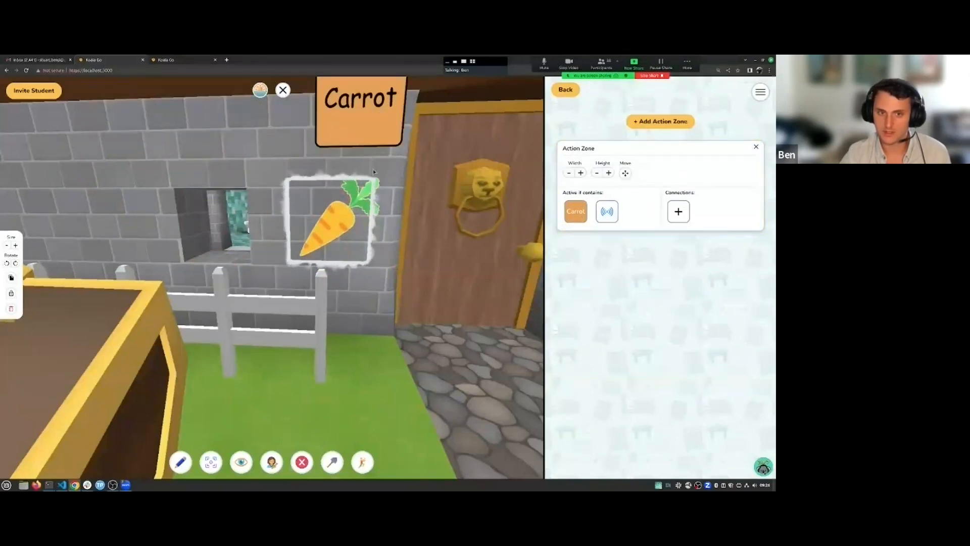
click(317, 210)
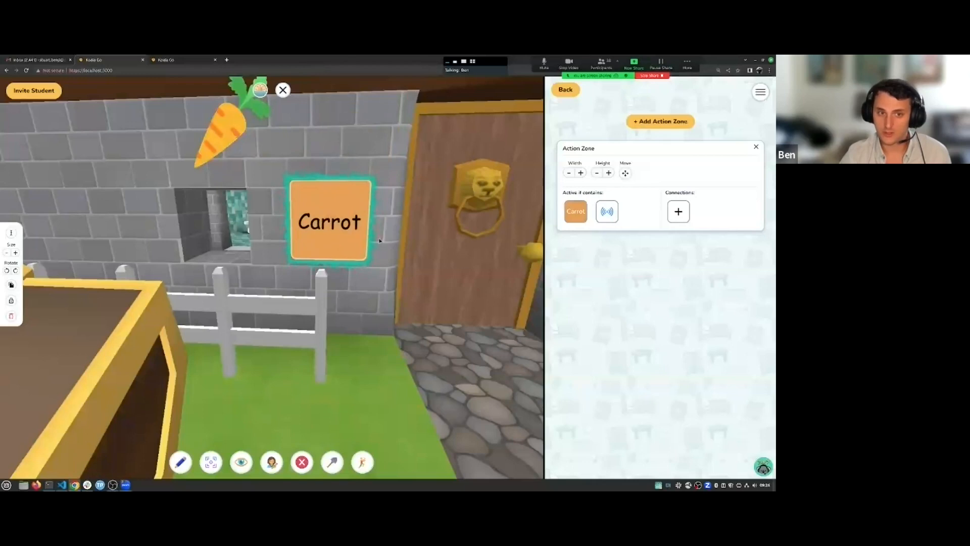
Set the action zone to require both the carrot image and the Carrot note, and test it by moving them in and out
drag(220, 133, 326, 229)
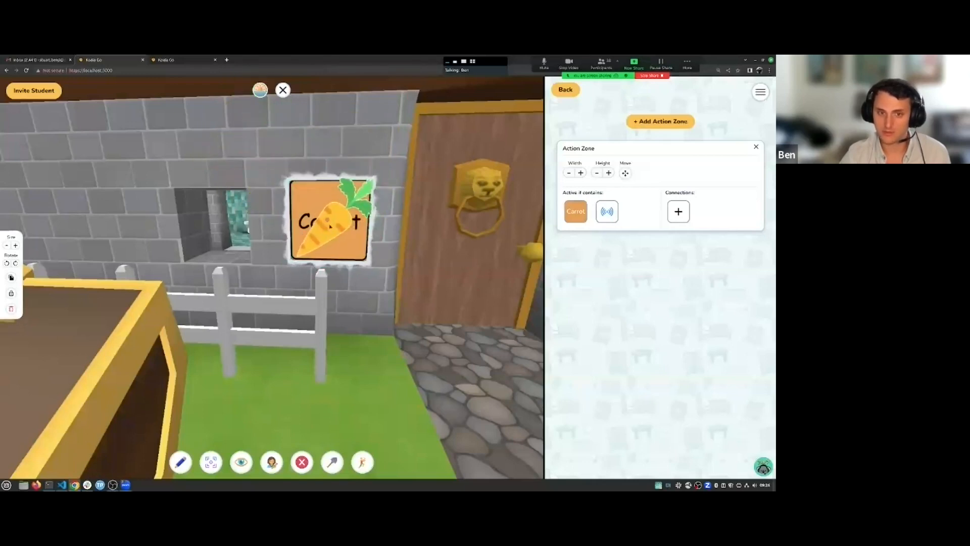
click(608, 218)
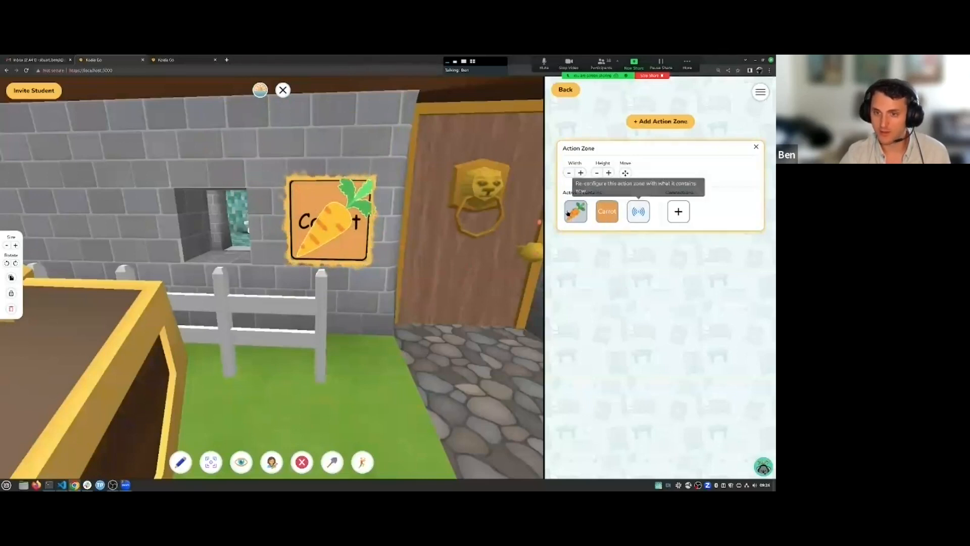
drag(334, 222, 186, 176)
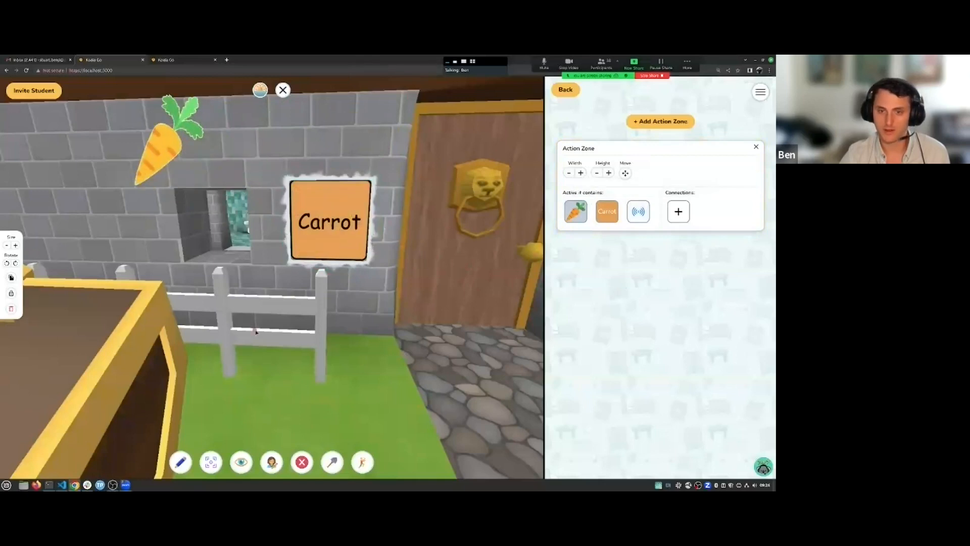
drag(201, 144, 328, 220)
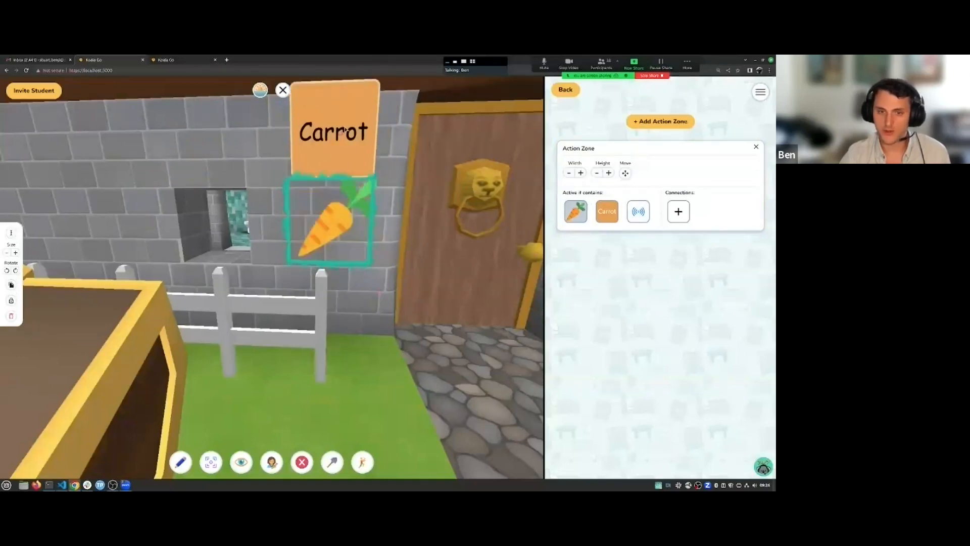
drag(326, 218, 296, 186)
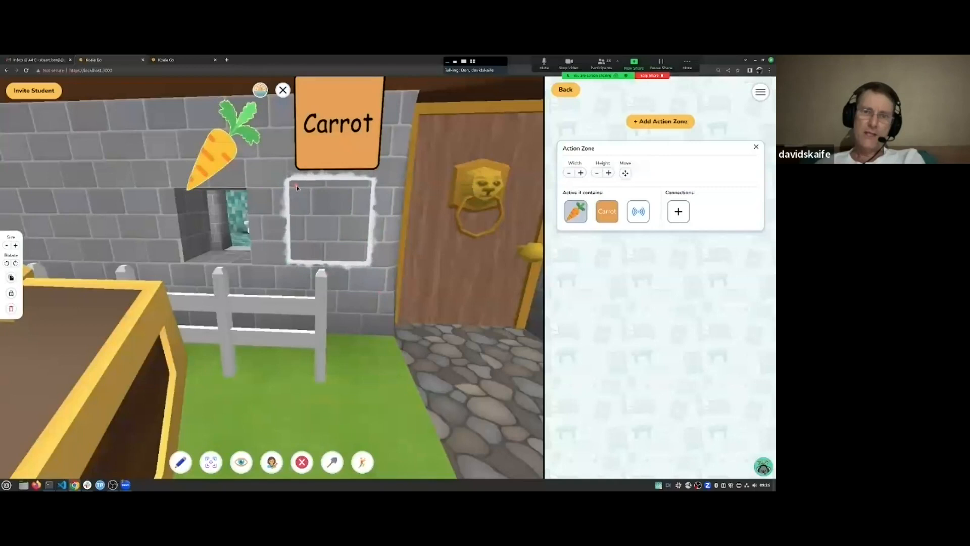
Reconfigure the action zone to activate with only the Carrot note, and move the note and carrot image back above the zone
scroll(296, 212, down, 2)
drag(333, 167, 324, 262)
mouse_move(217, 196)
mouse_down()
mouse_move(327, 247)
mouse_move(231, 185)
mouse_up()
click(646, 212)
drag(348, 249, 328, 153)
drag(219, 180, 209, 134)
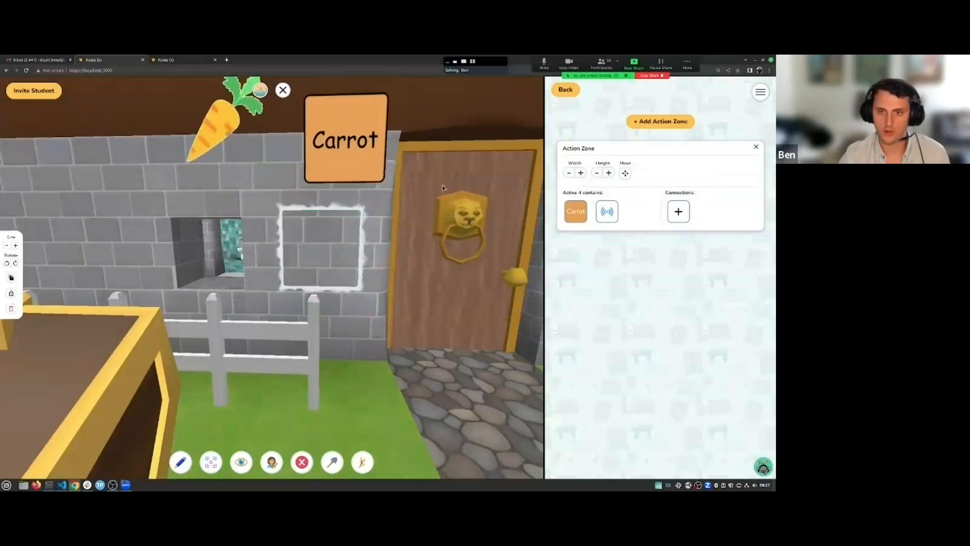
Try out narrower, taller and flatter shapes for the action zone by changing its width and height
click(570, 172)
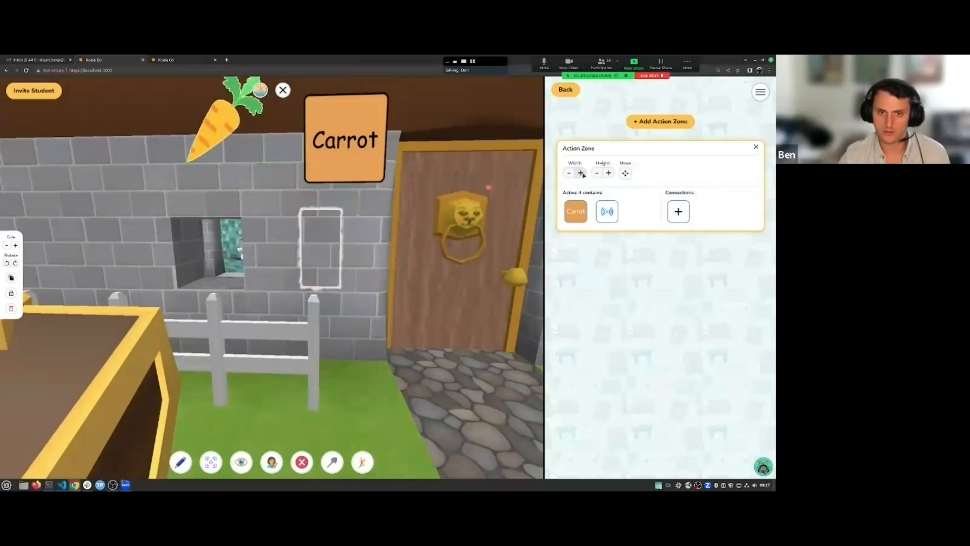
click(581, 173)
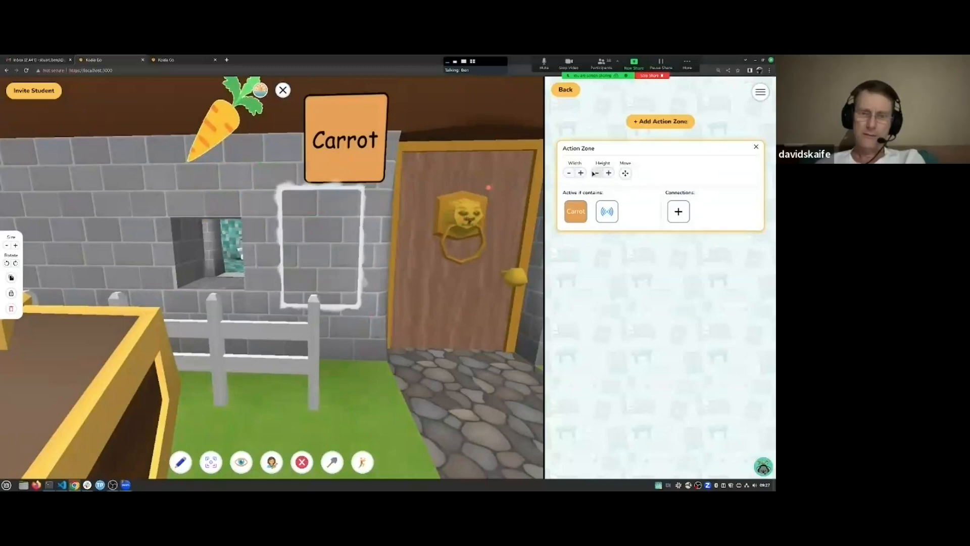
click(596, 174)
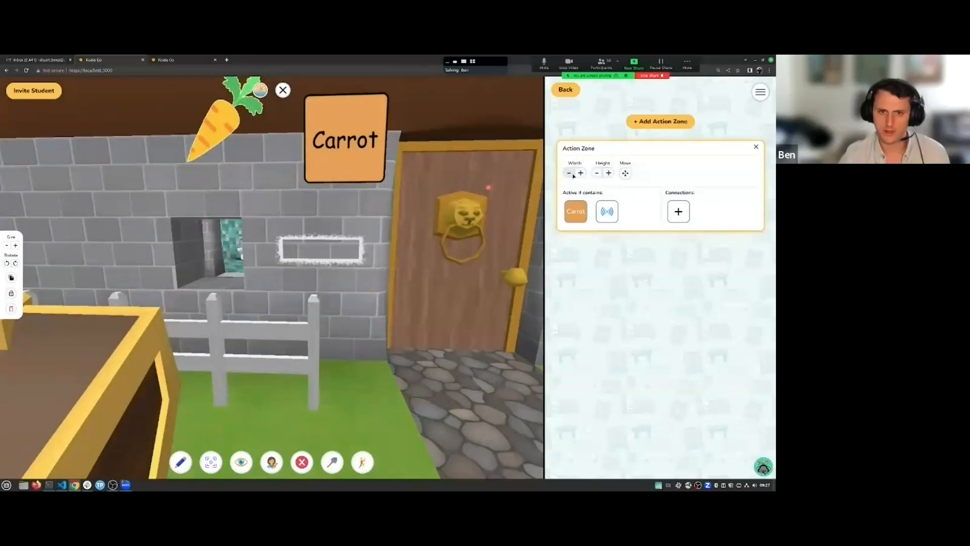
click(572, 174)
click(581, 173)
click(581, 173)
click(609, 174)
click(608, 173)
Adjust the action zone's width and height to make it roughly square
drag(445, 230, 179, 306)
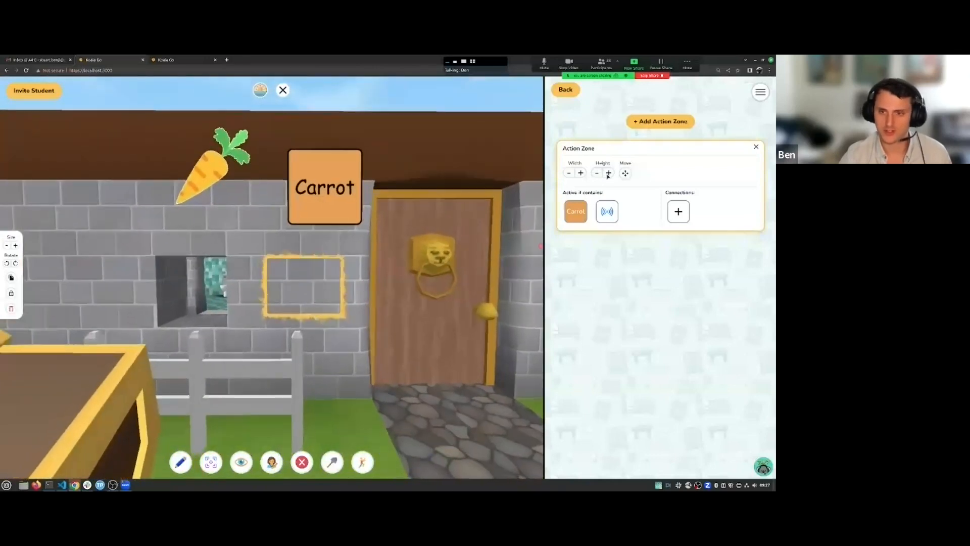
click(569, 173)
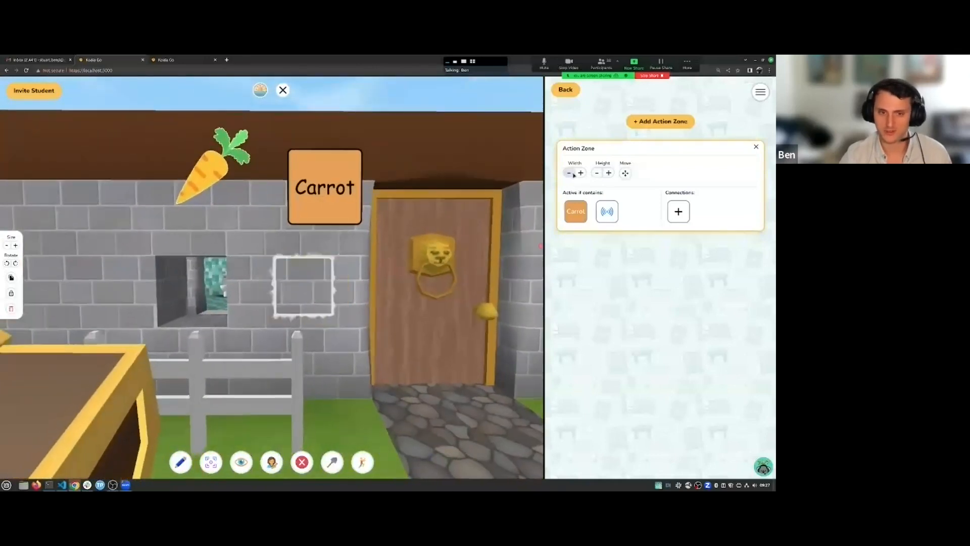
click(580, 173)
click(609, 173)
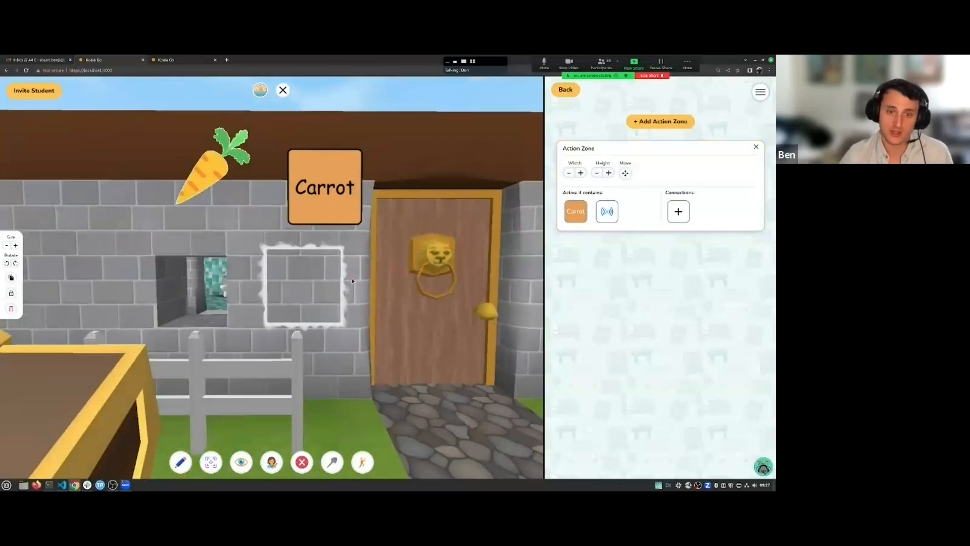
Shift the Carrot note slightly, then move the action zone beyond the window and back to the wall beside the door
drag(297, 188, 326, 200)
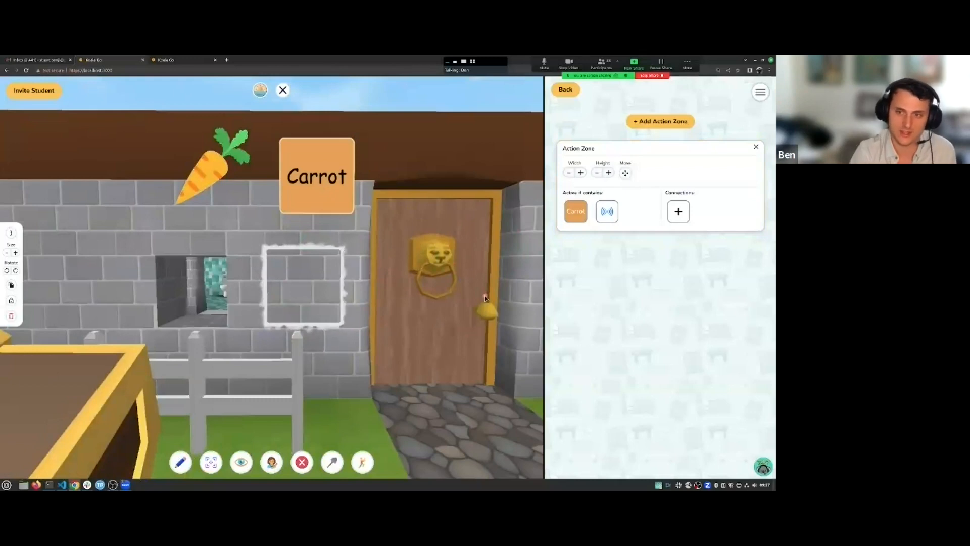
click(625, 173)
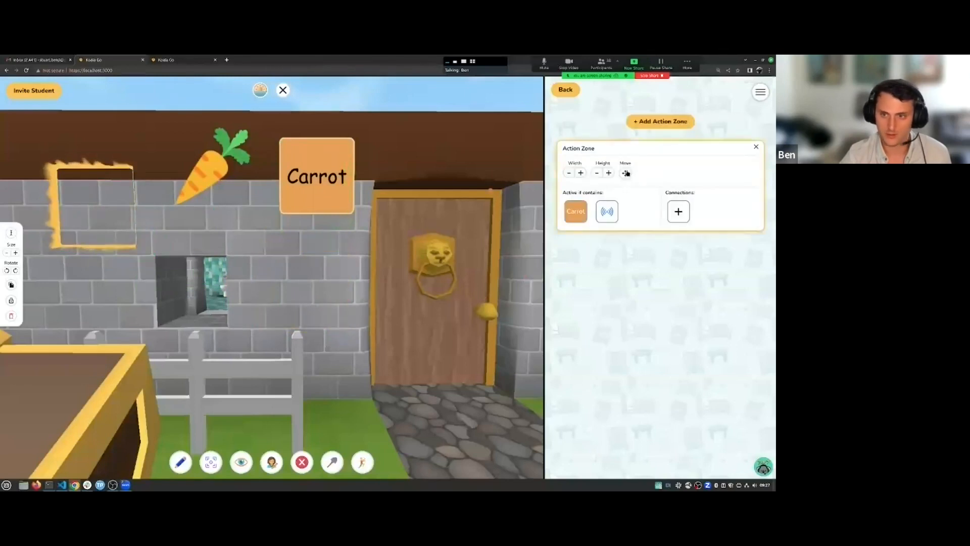
click(625, 173)
click(309, 292)
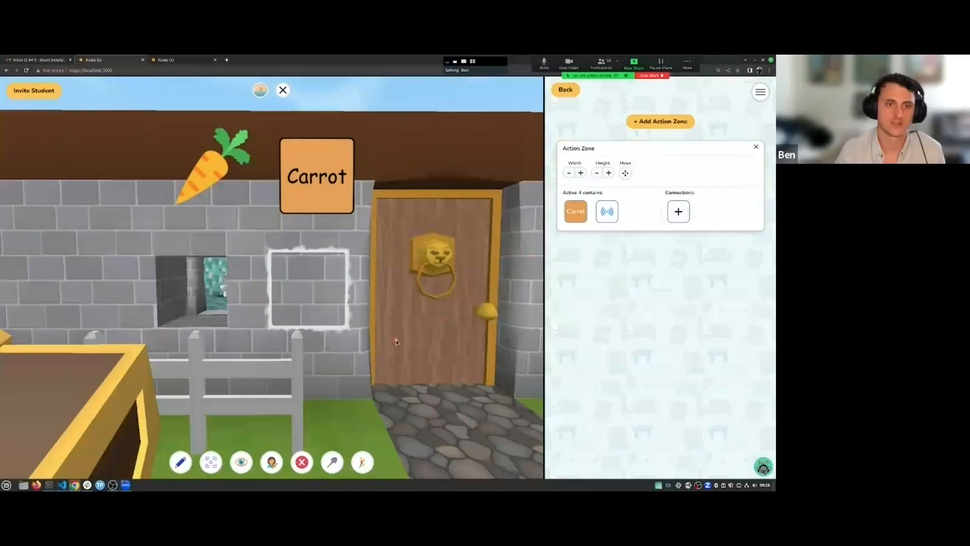
Duplicate the carrot image and place the copy beside the original on the wall above the window
click(187, 172)
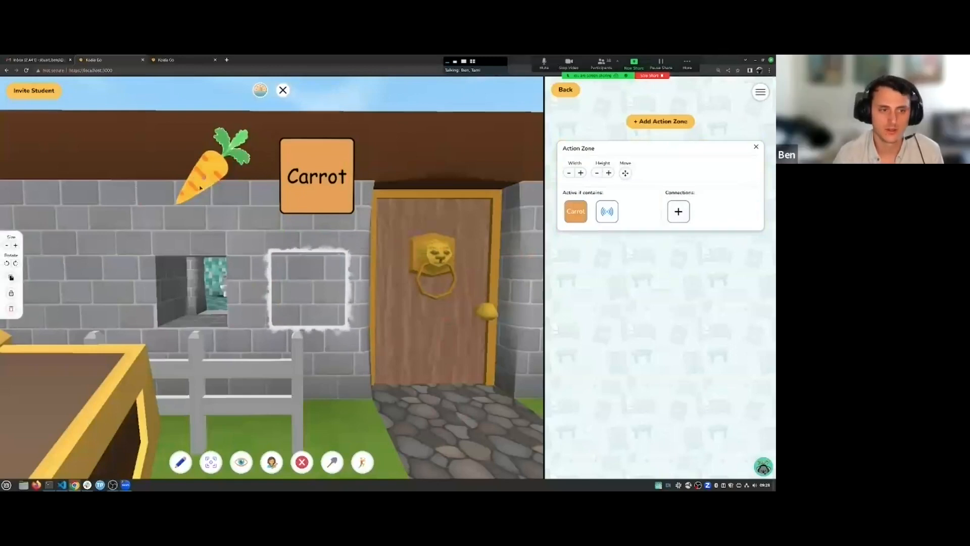
click(10, 278)
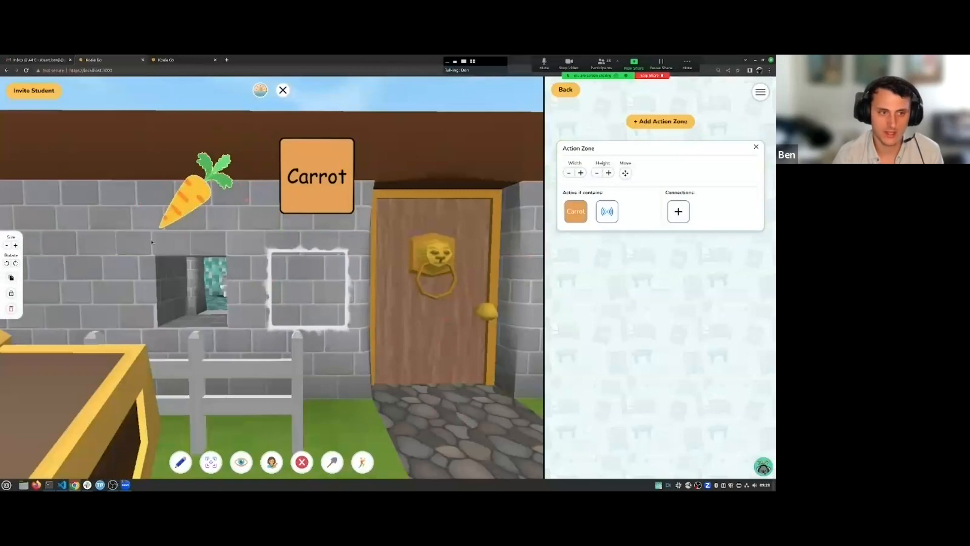
click(12, 278)
drag(227, 236, 103, 222)
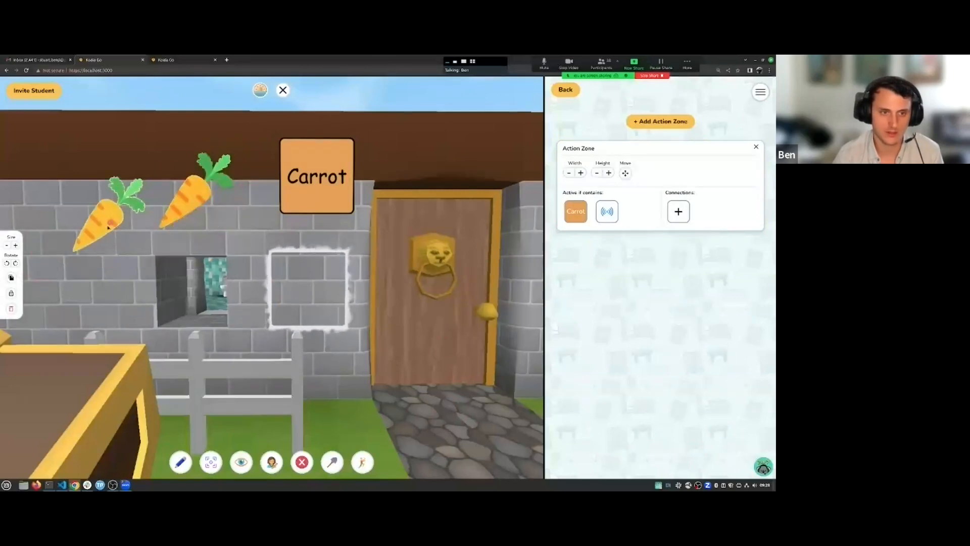
click(104, 218)
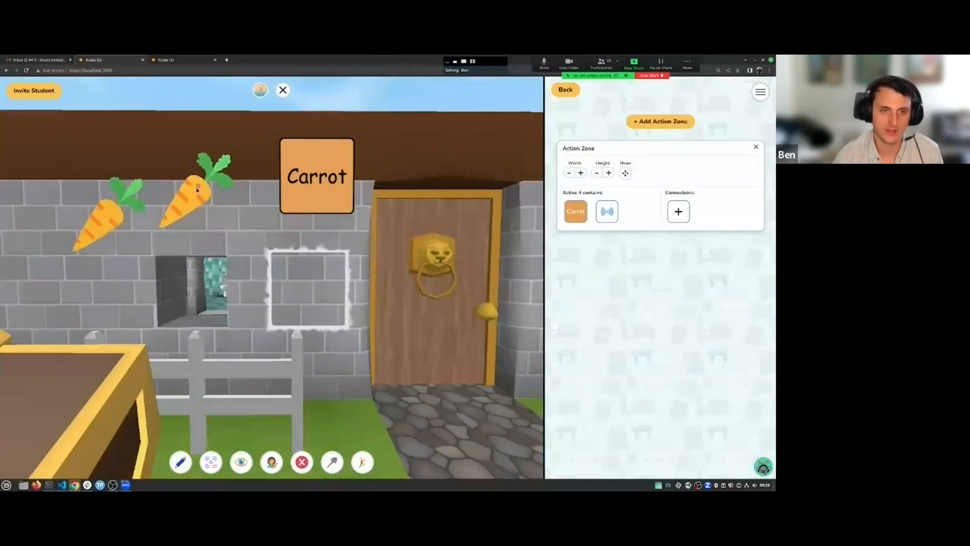
click(100, 225)
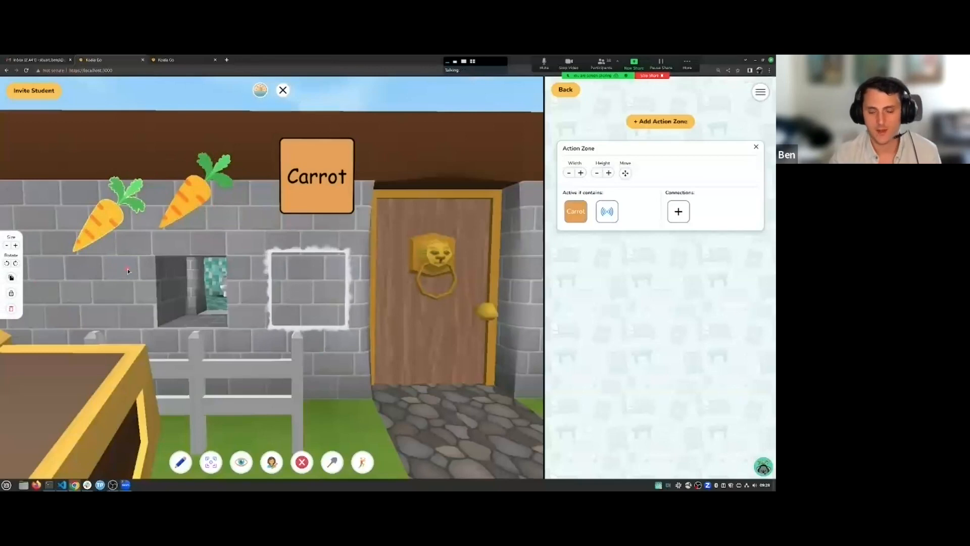
Duplicate the Carrot sticky note, place the copy above the window, and color it green
click(346, 175)
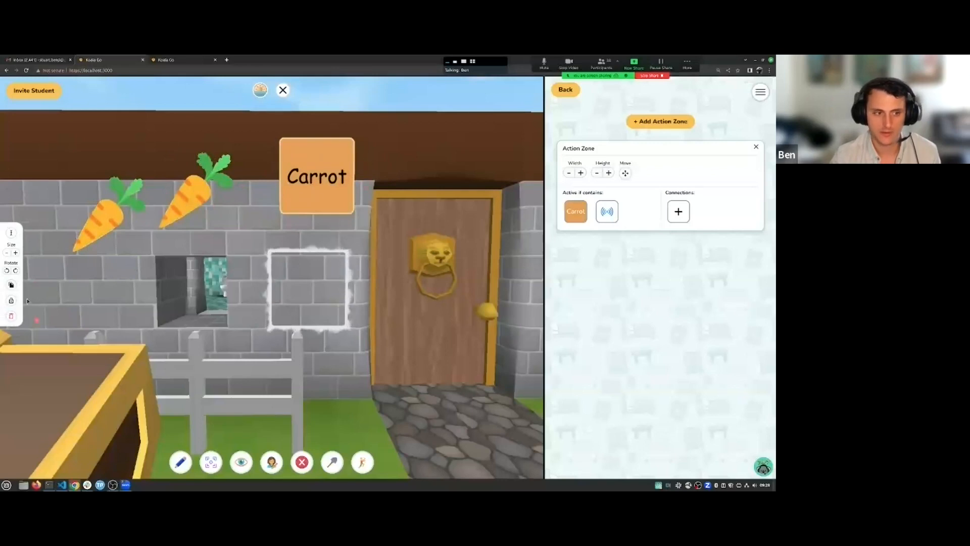
click(13, 286)
drag(342, 227, 219, 241)
double_click(250, 247)
click(397, 288)
click(443, 337)
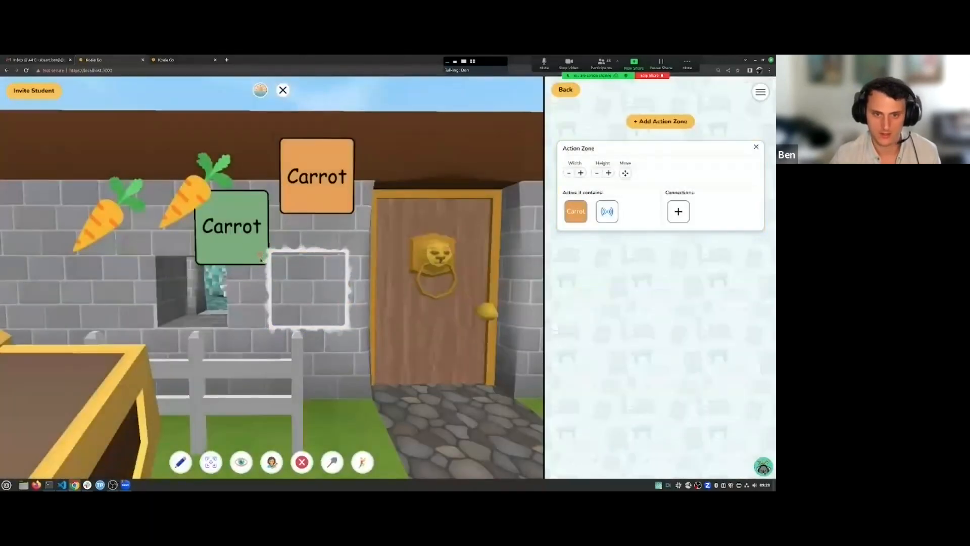
Move the orange Carrot note higher and test the green copy in the action zone, pulling it back out above the window
mouse_move(326, 182)
mouse_down()
mouse_move(305, 314)
mouse_move(316, 297)
mouse_move(308, 175)
mouse_up()
drag(251, 240, 343, 337)
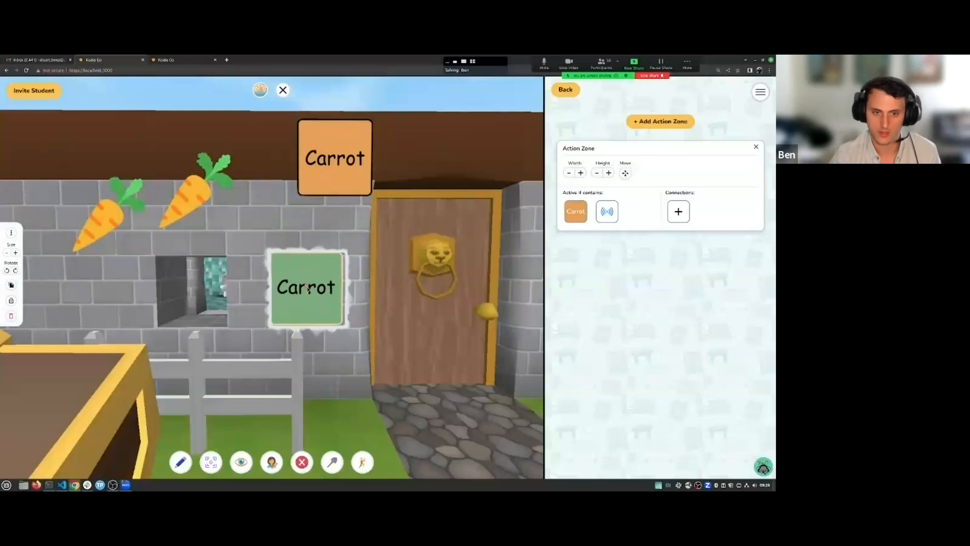
drag(300, 290, 254, 194)
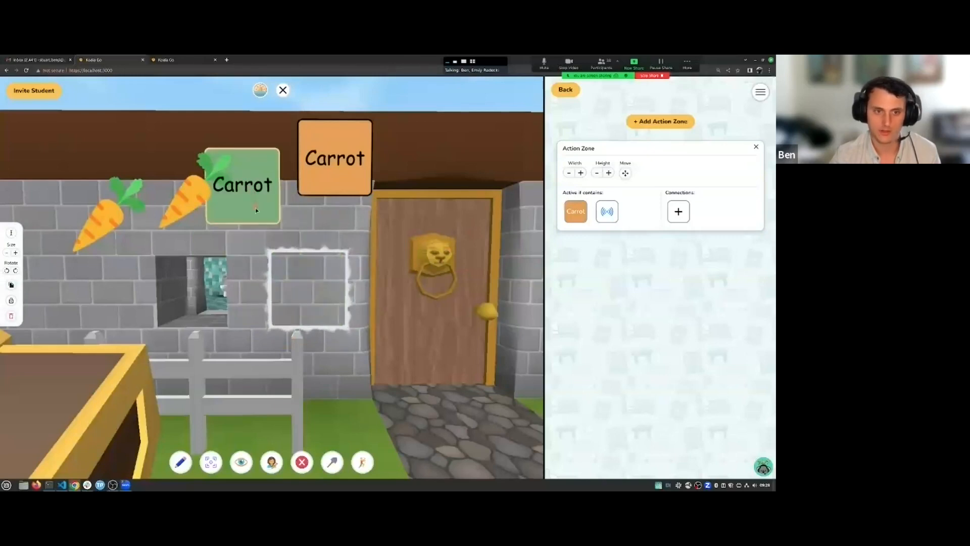
Recolor the green Carrot note orange, line it up beside the original note, and stack the two carrot images one above the other
double_click(255, 208)
drag(266, 217, 277, 173)
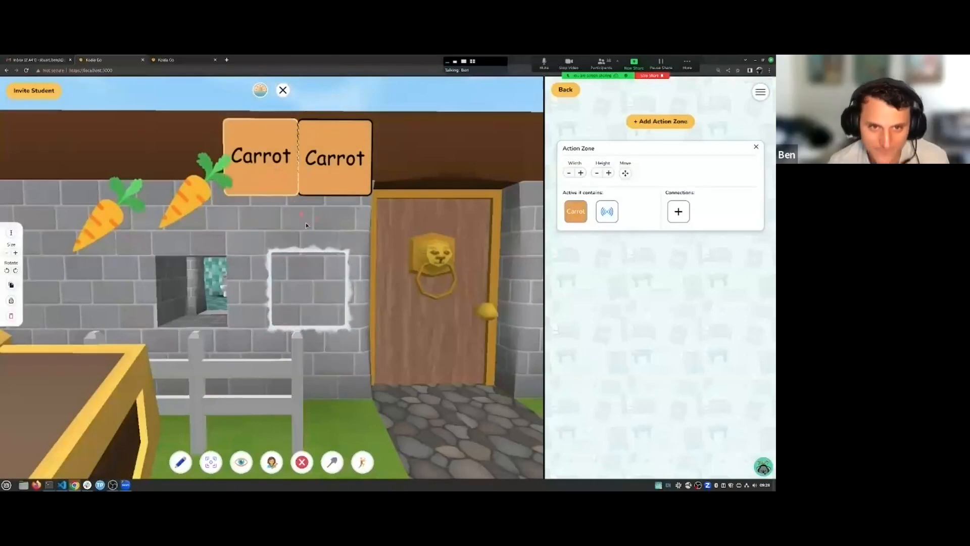
drag(186, 195, 147, 146)
drag(111, 231, 162, 231)
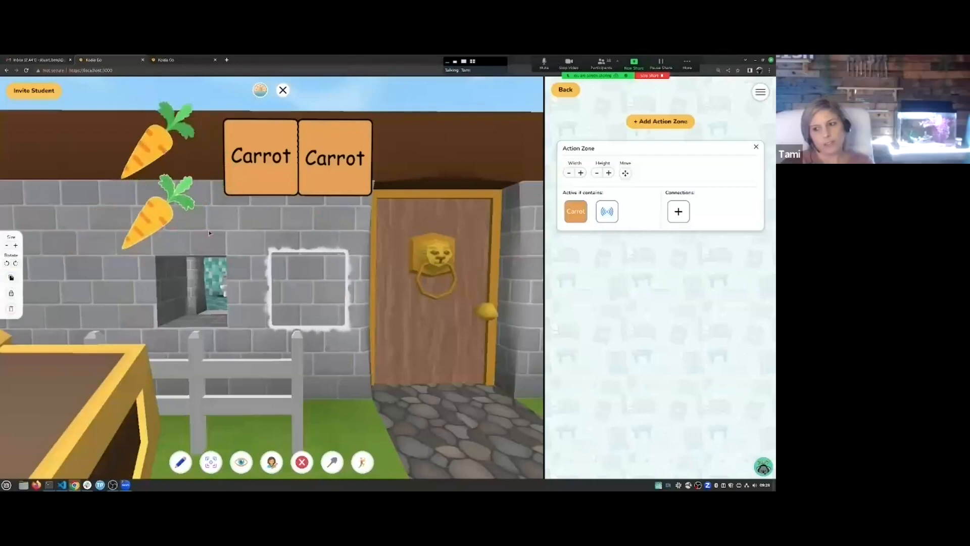
Walk up to the window beside the action zone, look into the house, and back away to face the front wall
key(w)
key(a)
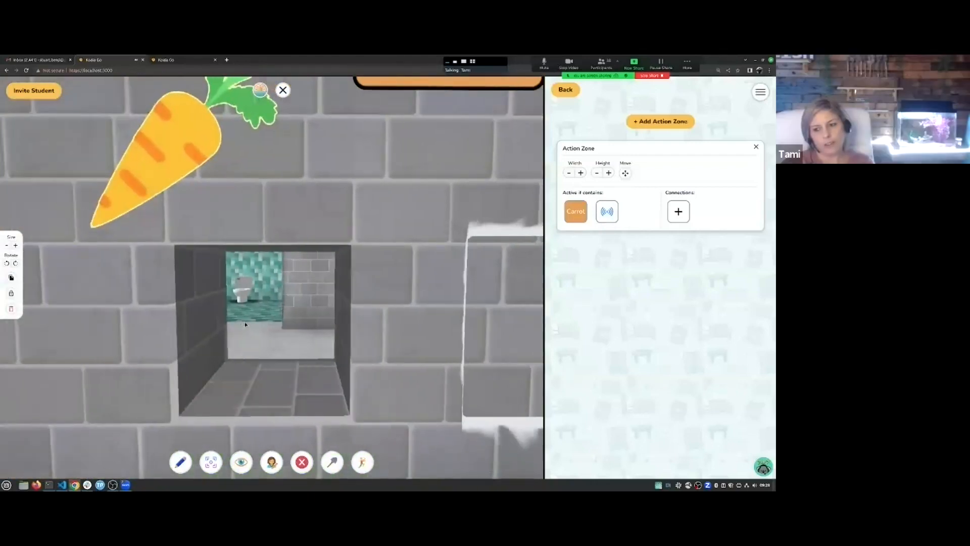
key(d)
key(a)
key(s)
key(d)
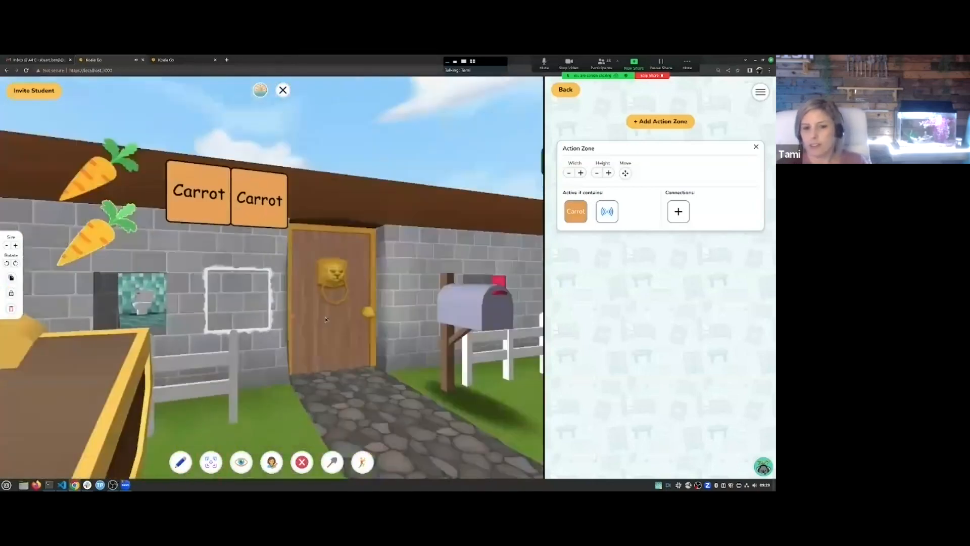
key(a)
key(s)
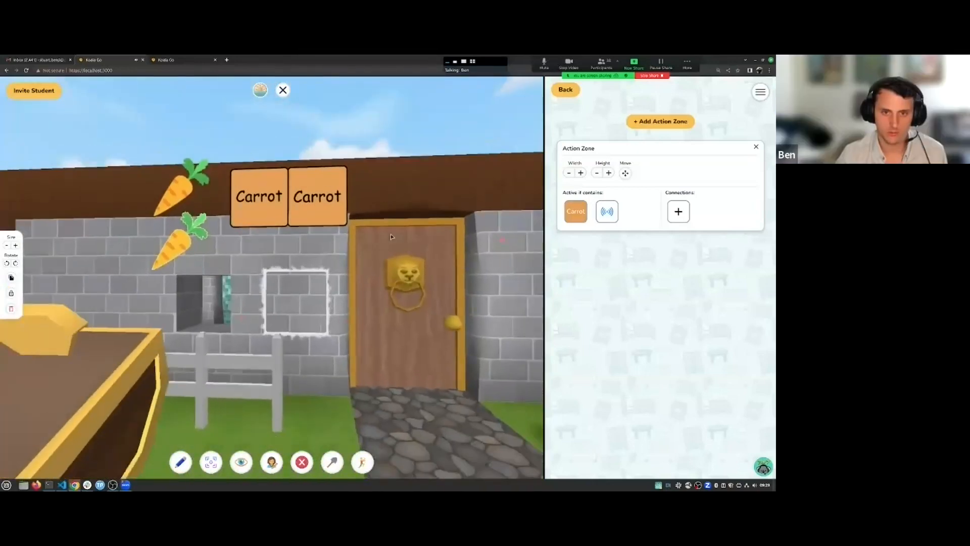
Test the second Carrot note in the action zone, pull it out, and make the carrot image the zone's required content
drag(314, 213, 311, 303)
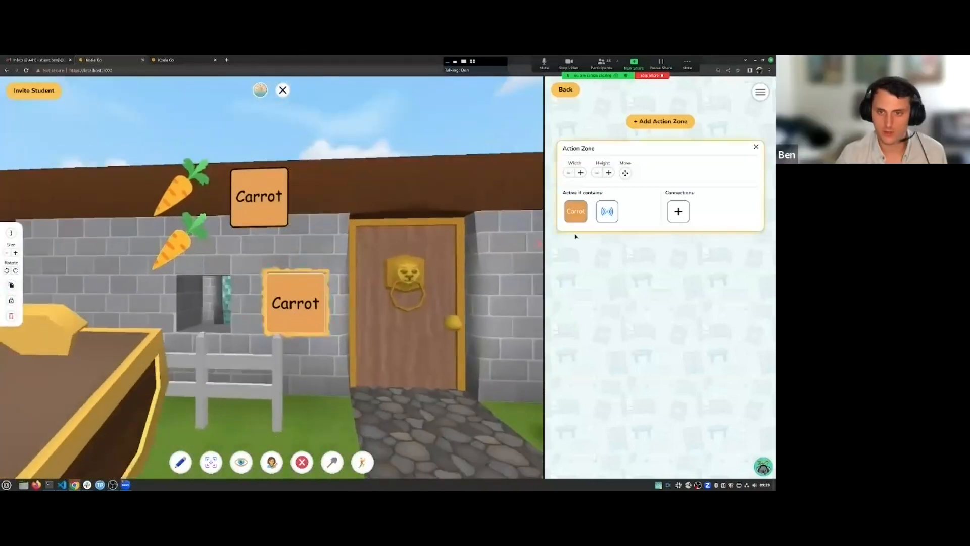
drag(296, 314, 337, 210)
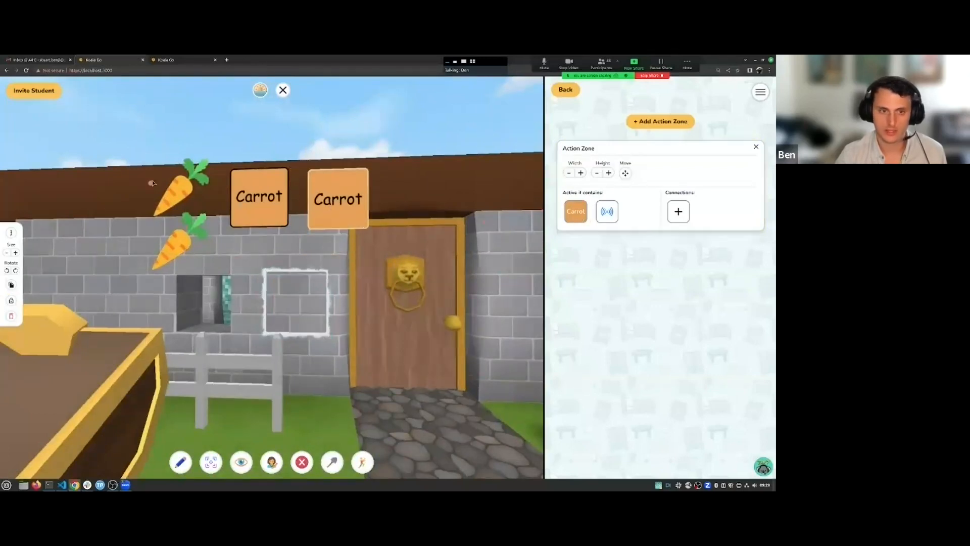
mouse_move(170, 192)
mouse_down()
mouse_move(289, 304)
mouse_move(151, 211)
mouse_move(295, 311)
mouse_move(170, 207)
mouse_up()
drag(317, 199, 287, 303)
drag(175, 202, 202, 206)
drag(302, 298, 324, 198)
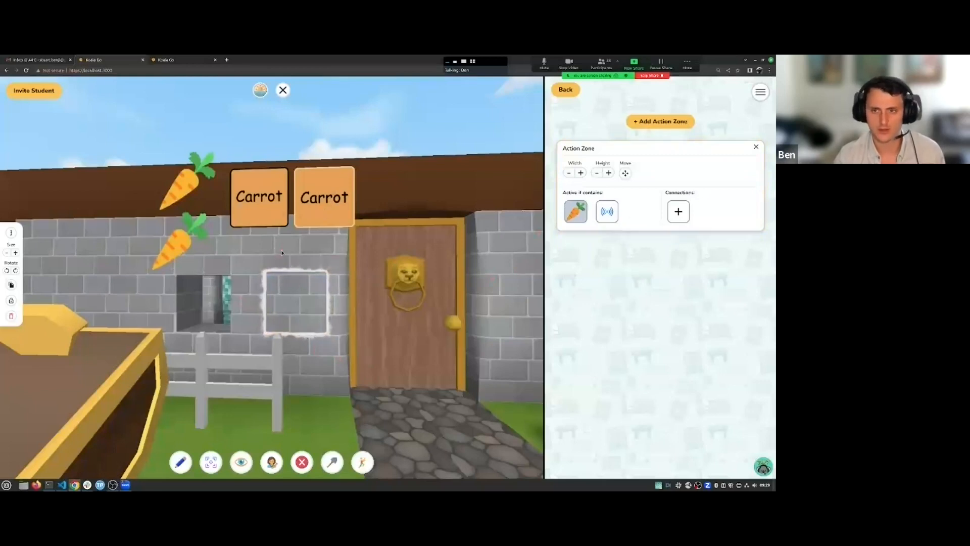
Place a Carrot note and both carrot images in the action zone and set them as its required content
drag(335, 223, 305, 319)
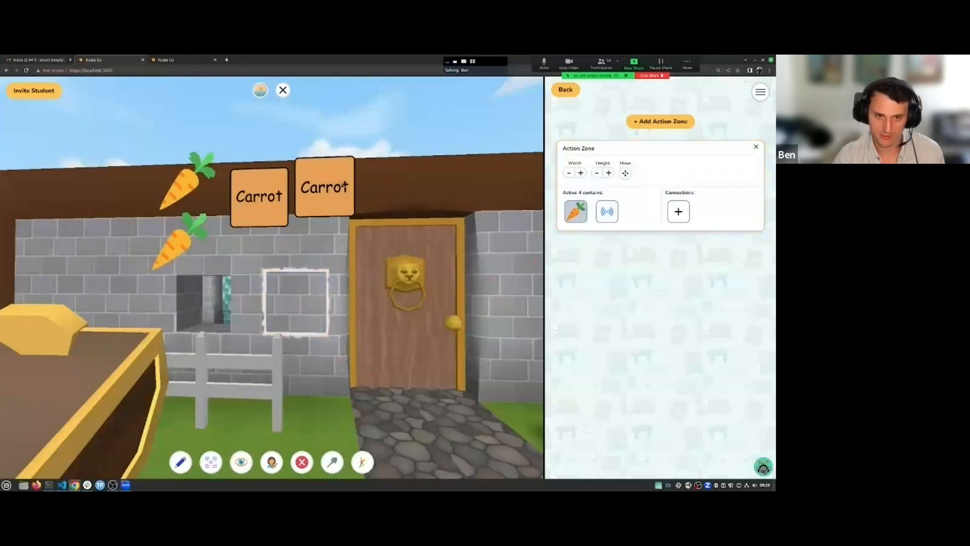
drag(345, 199, 304, 306)
click(187, 181)
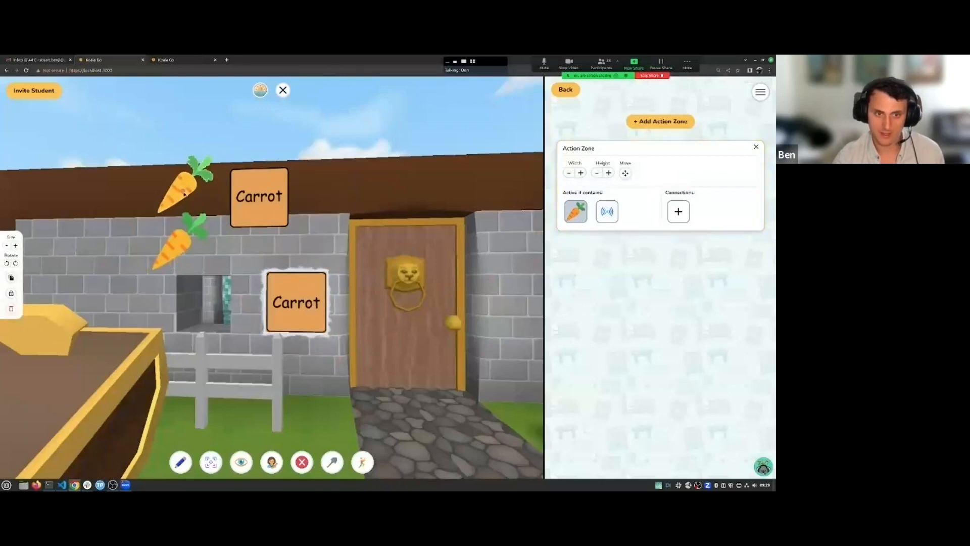
drag(187, 181, 309, 298)
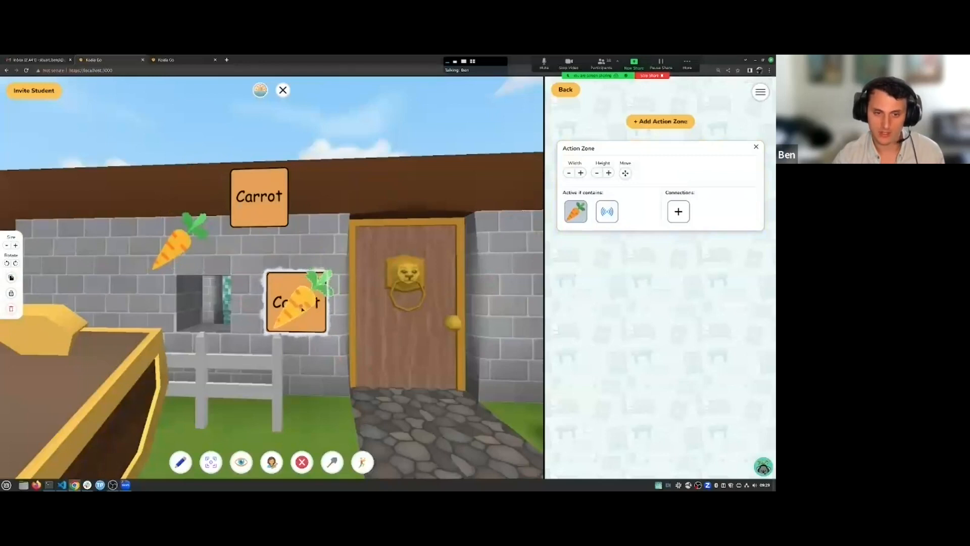
drag(179, 249, 298, 310)
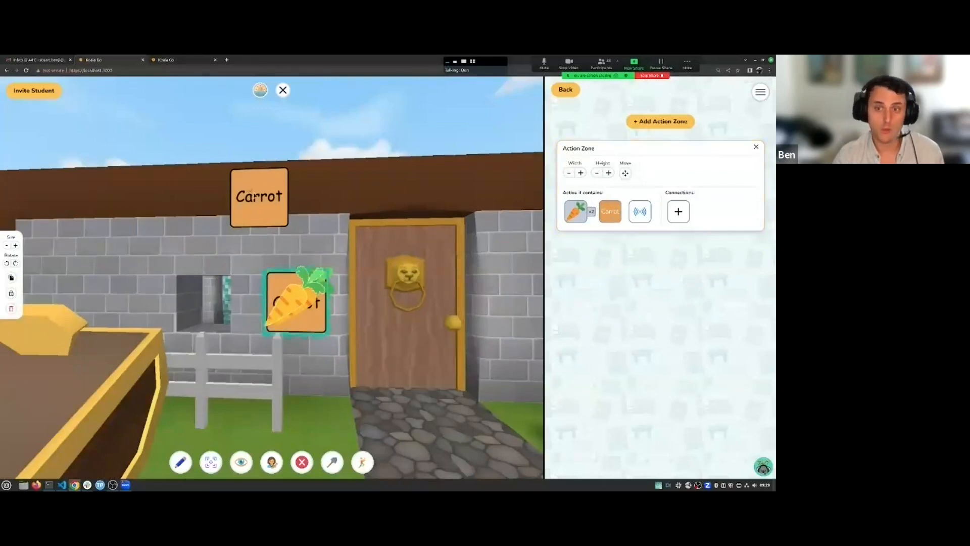
Change the remaining Carrot note's text to Intruder and color it yellow
double_click(262, 198)
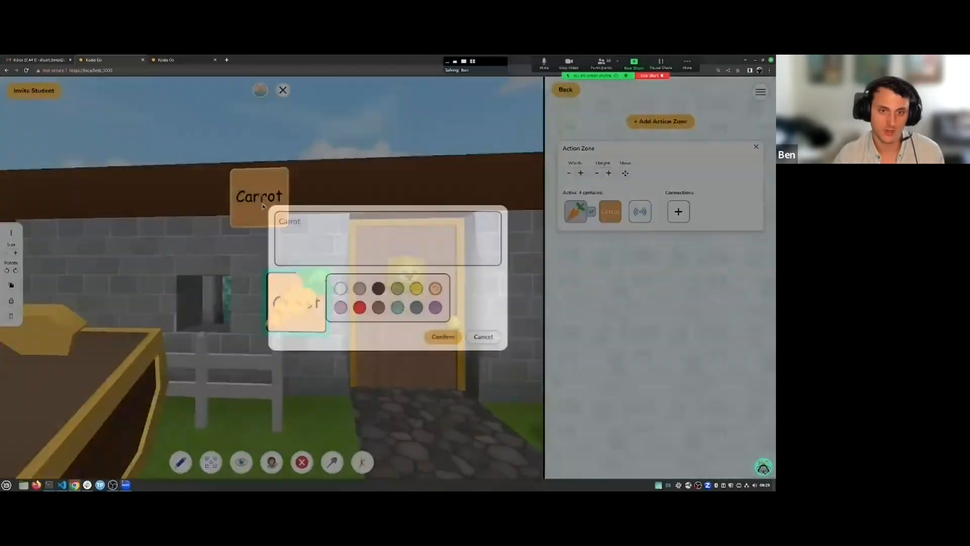
key(BackSpace)
key(BackSpace)
key(BackSpace)
key(BackSpace)
key(BackSpace)
text(Introdu)
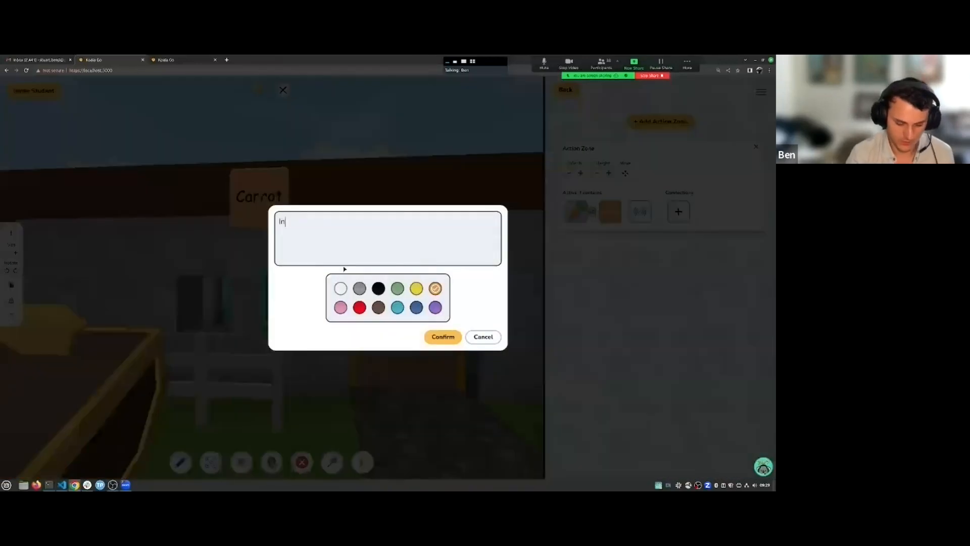
key(BackSpace)
key(BackSpace)
key(BackSpace)
key(BackSpace)
text(ruder)
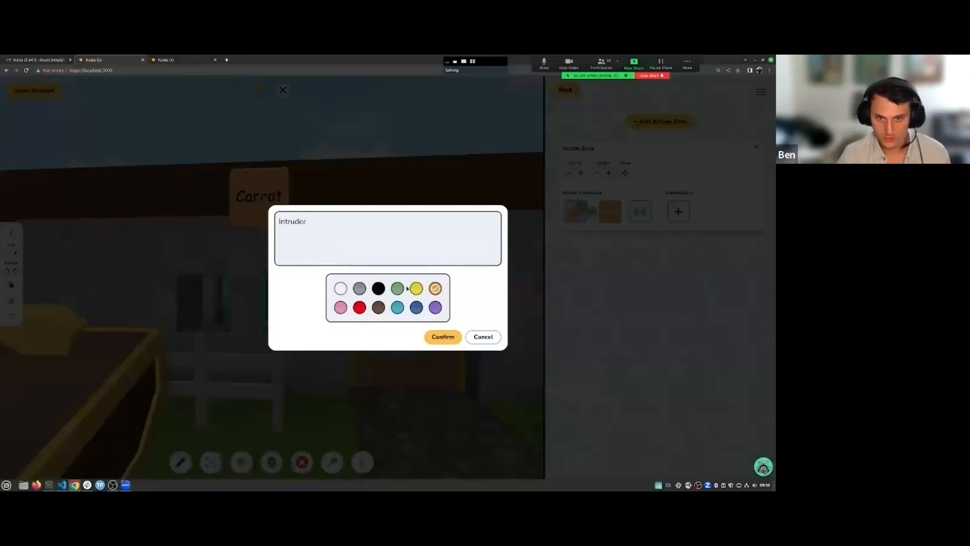
click(443, 337)
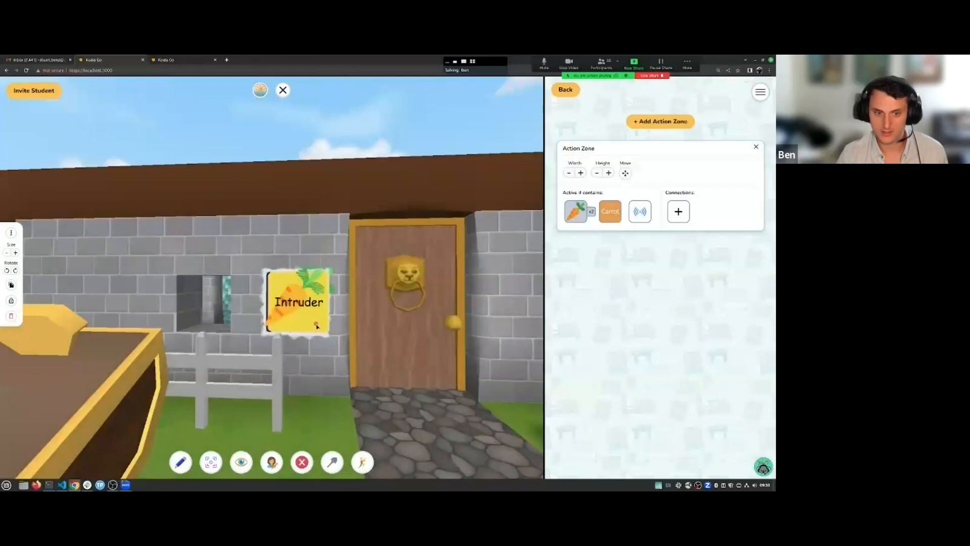
Pull the Intruder note out of the action zone above the window, and clear the Carrot note and both carrot images from the zone
drag(314, 324, 236, 223)
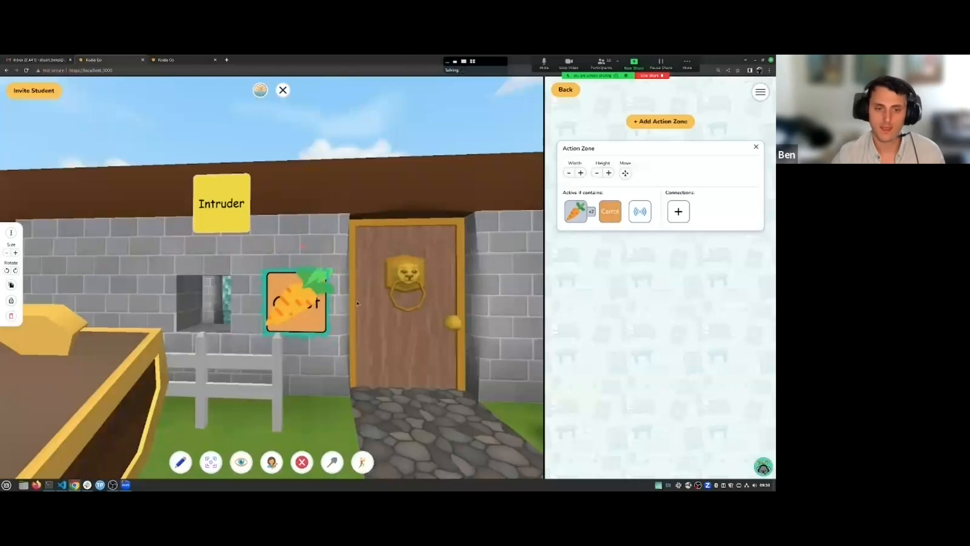
drag(295, 298, 217, 273)
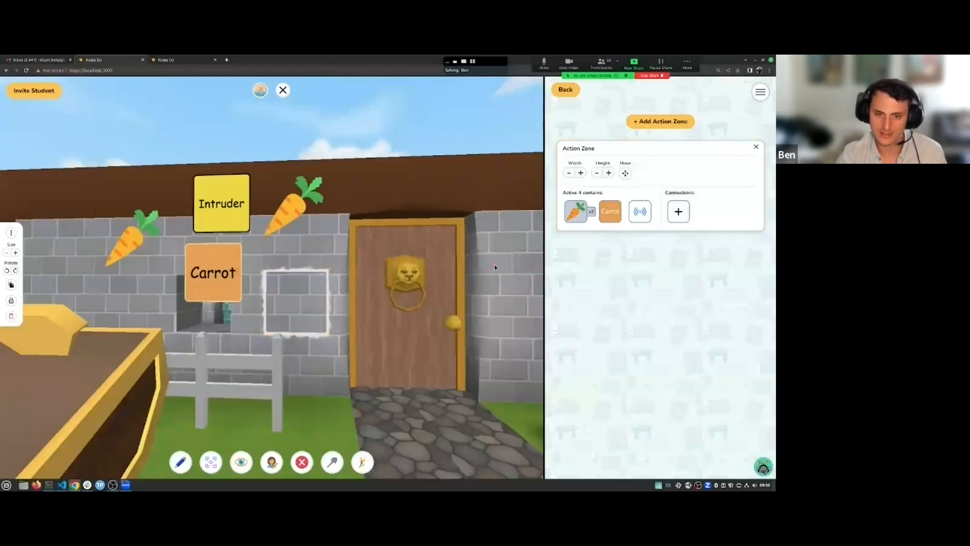
Add a connection from the action zone to the wooden front door
click(678, 212)
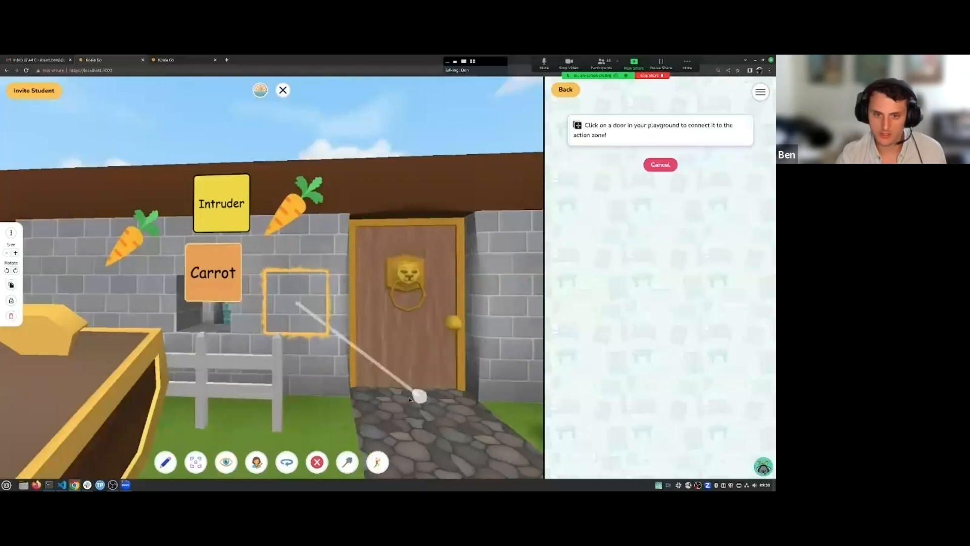
key(Down)
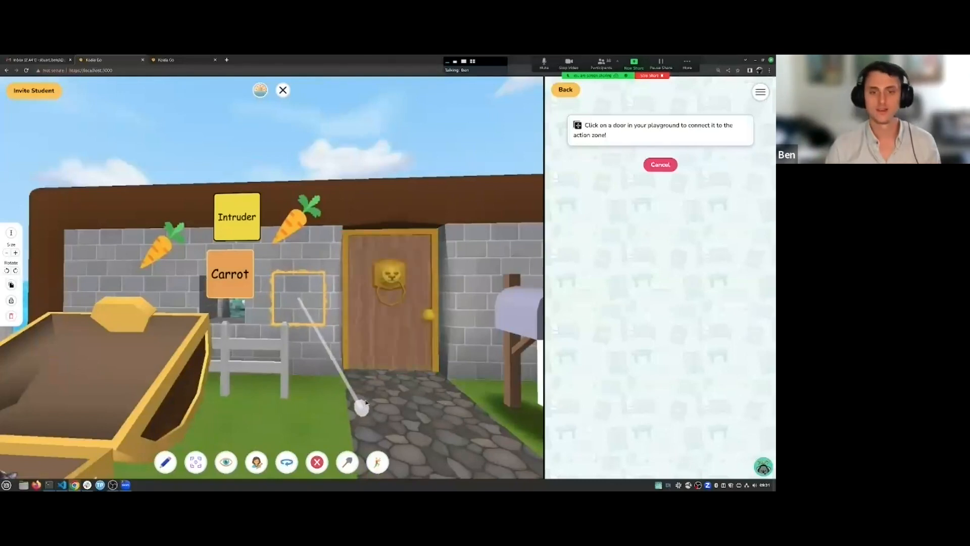
click(411, 317)
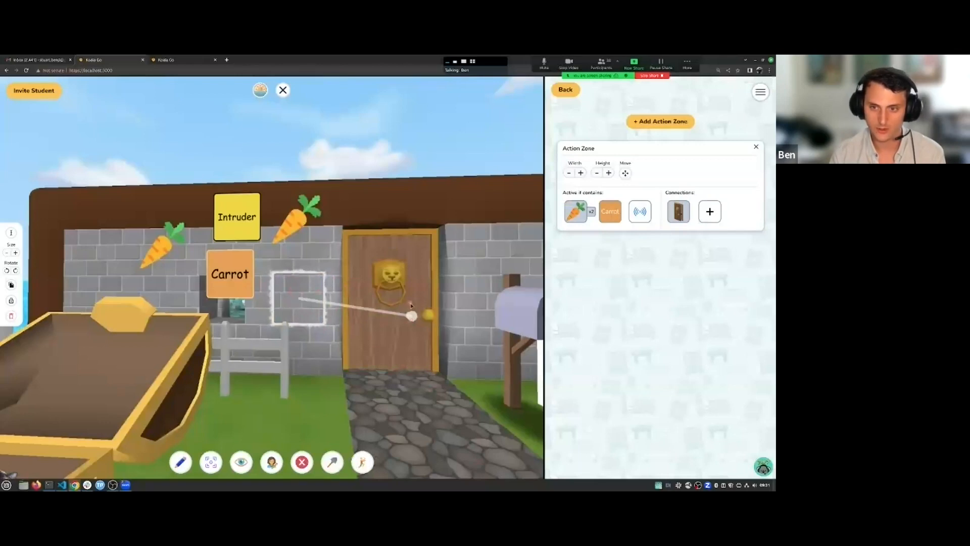
Walk up to the connected front door and try to open it directly, without filling the action zone
mouse_move(415, 391)
mouse_down()
mouse_move(464, 400)
mouse_move(425, 394)
mouse_up()
key(w)
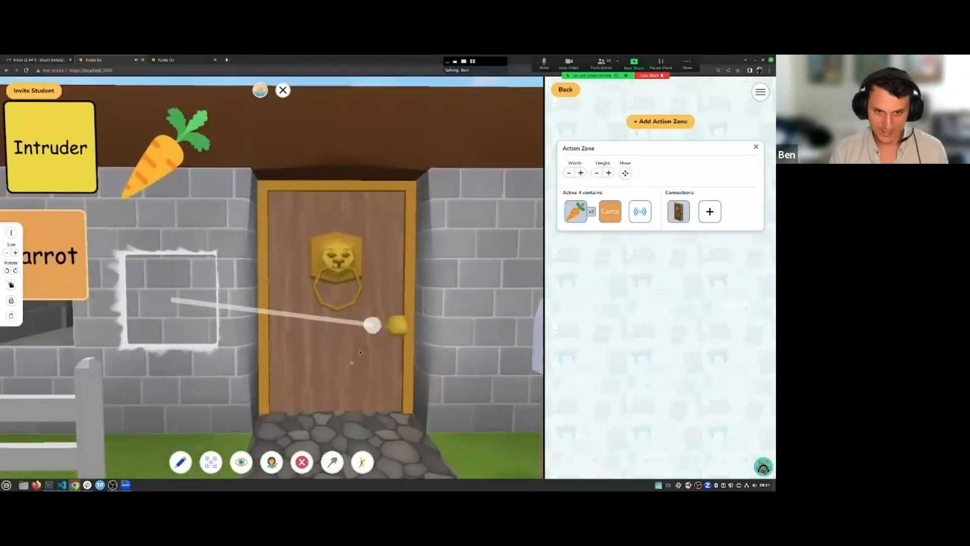
click(382, 276)
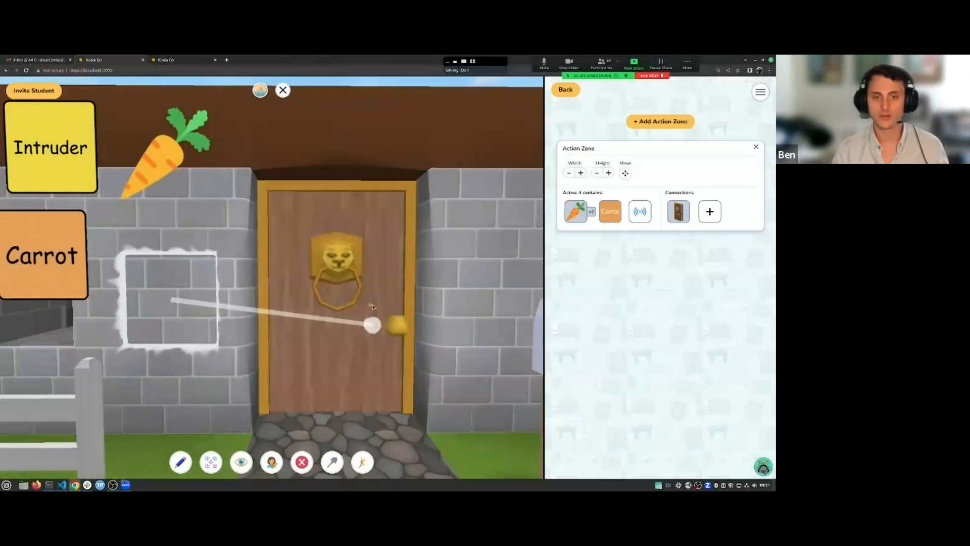
key(s)
Put the Carrot note and both carrot images into the action zone to trigger the connected door
drag(222, 354, 239, 291)
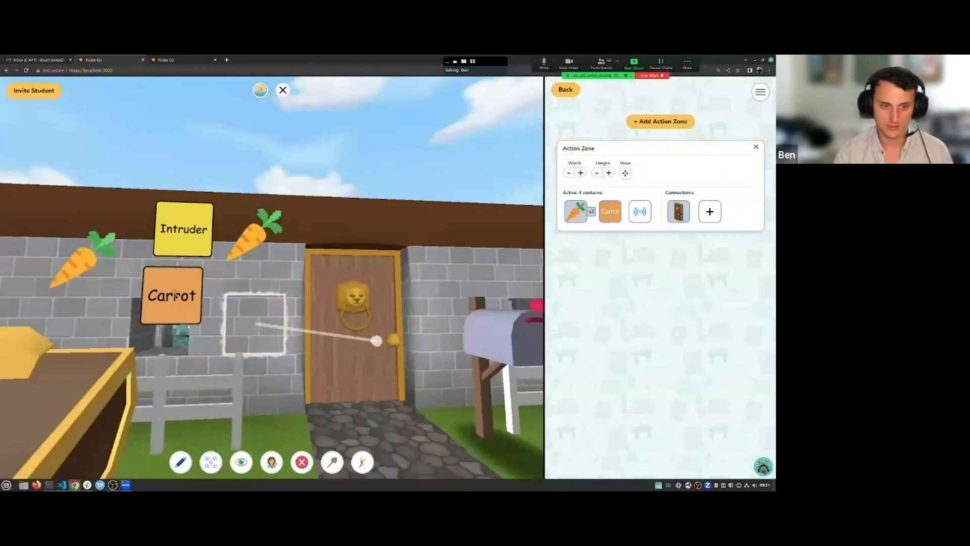
drag(190, 304, 250, 333)
drag(251, 253, 246, 322)
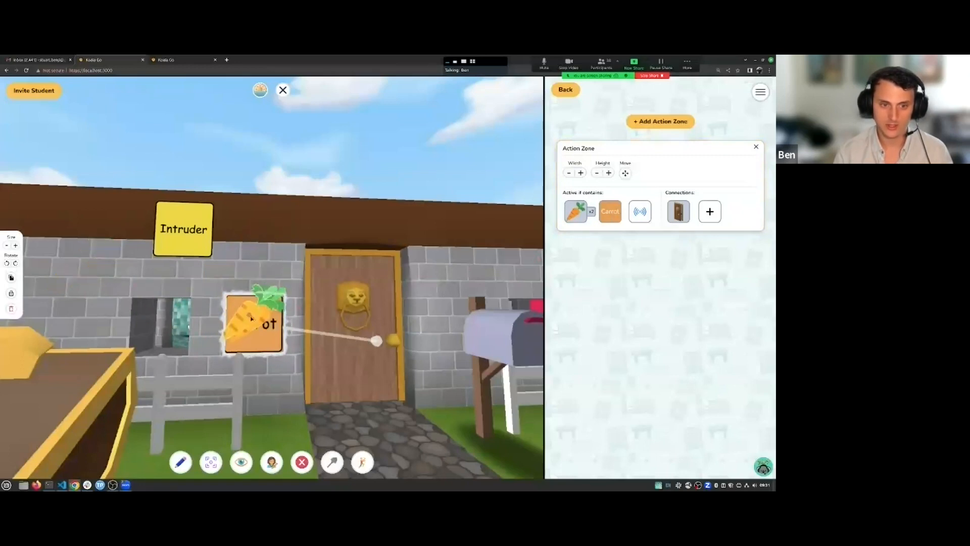
Walk through the open front door into the house and come back outside
key(w)
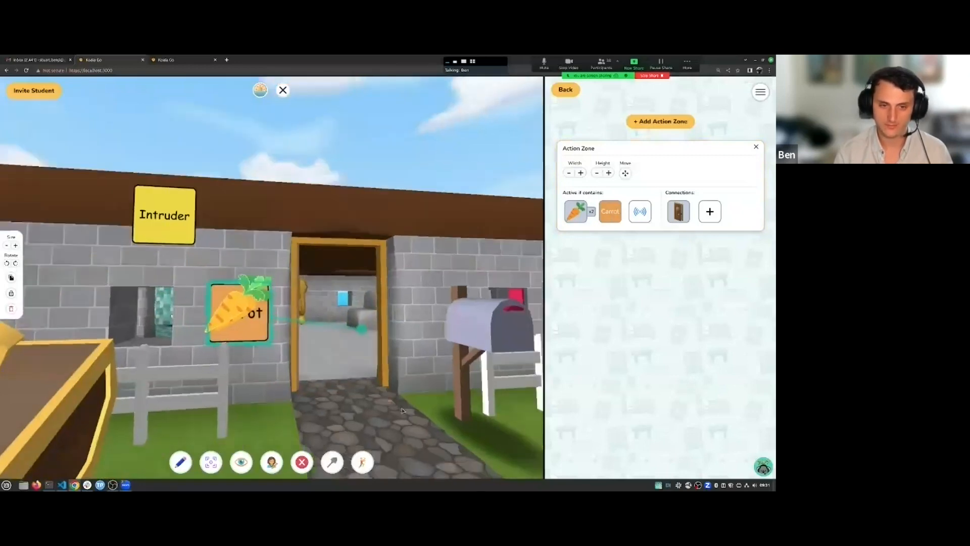
key(s)
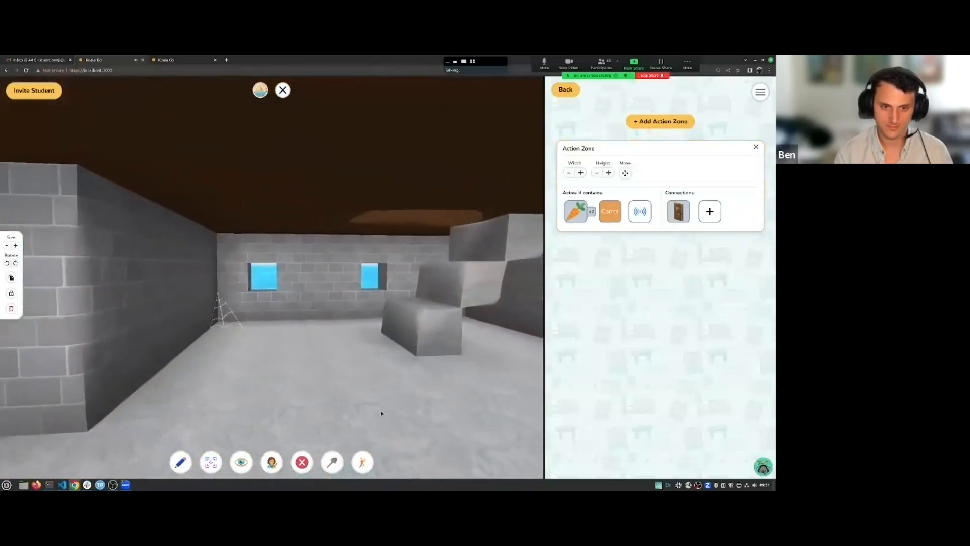
key(s)
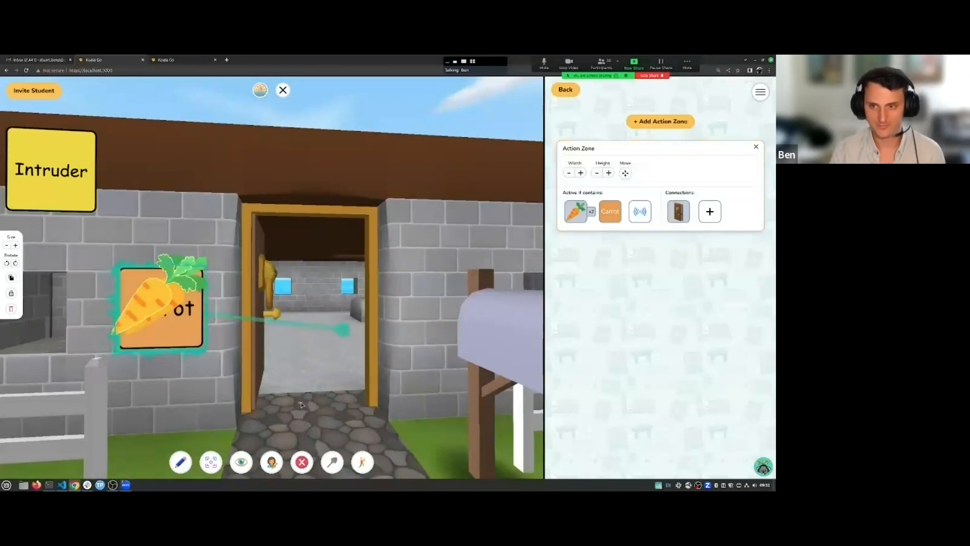
Move the carrot images in and out of the action zone to test the door, and empty the zone of images and notes
mouse_move(678, 216)
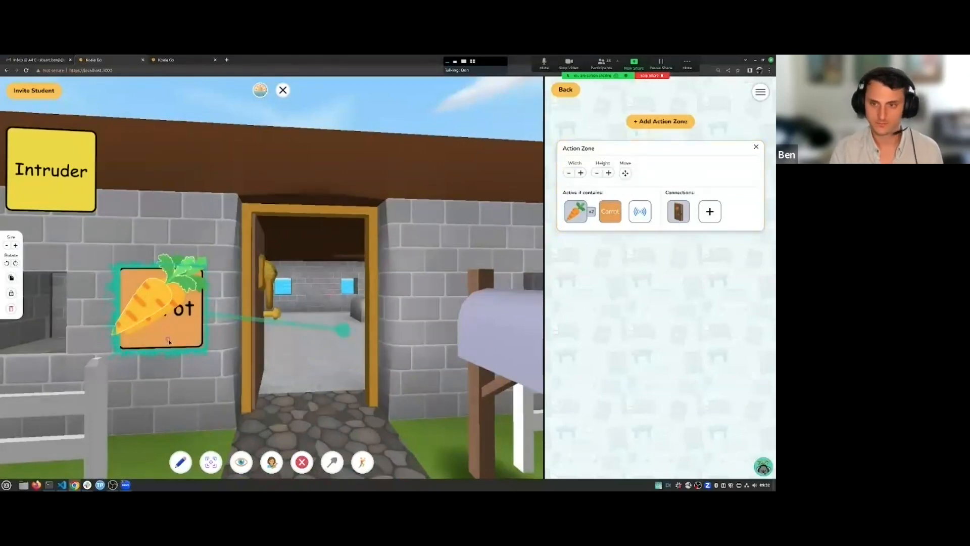
drag(288, 375, 212, 372)
drag(344, 300, 341, 223)
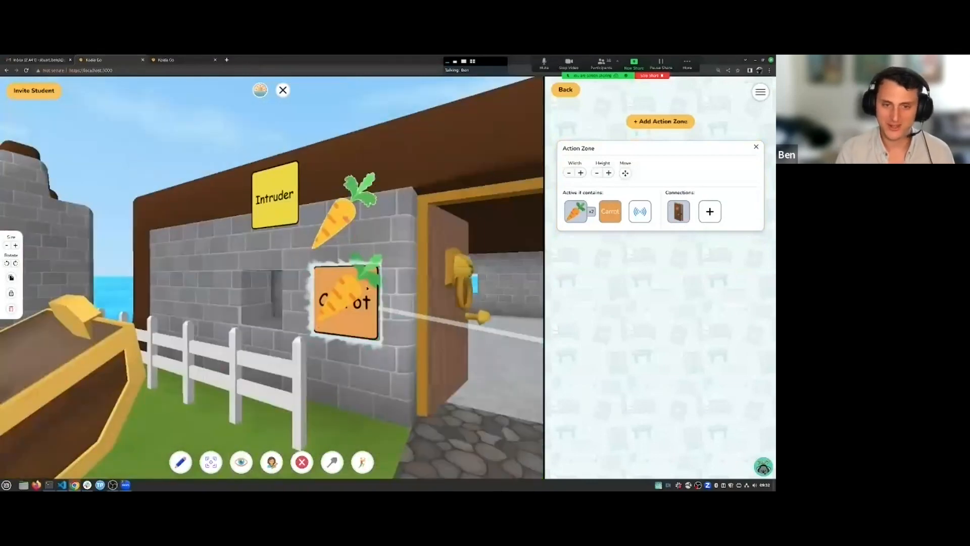
drag(347, 299, 267, 244)
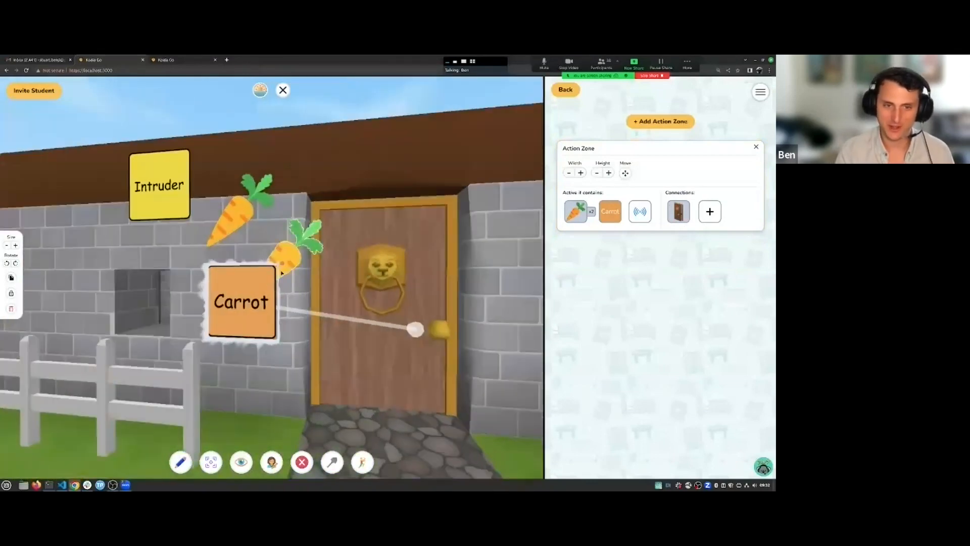
drag(294, 252, 242, 297)
mouse_move(232, 220)
mouse_down()
mouse_move(242, 297)
mouse_move(243, 228)
mouse_up()
drag(221, 292, 212, 163)
scroll(389, 401, down, 3)
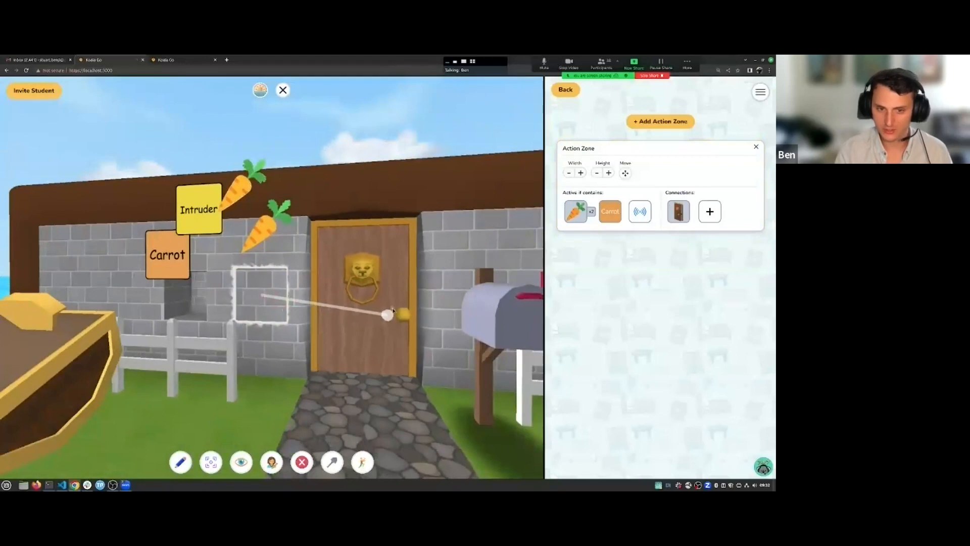
Leave the action zone settings and close the building library to view the world full width
click(566, 94)
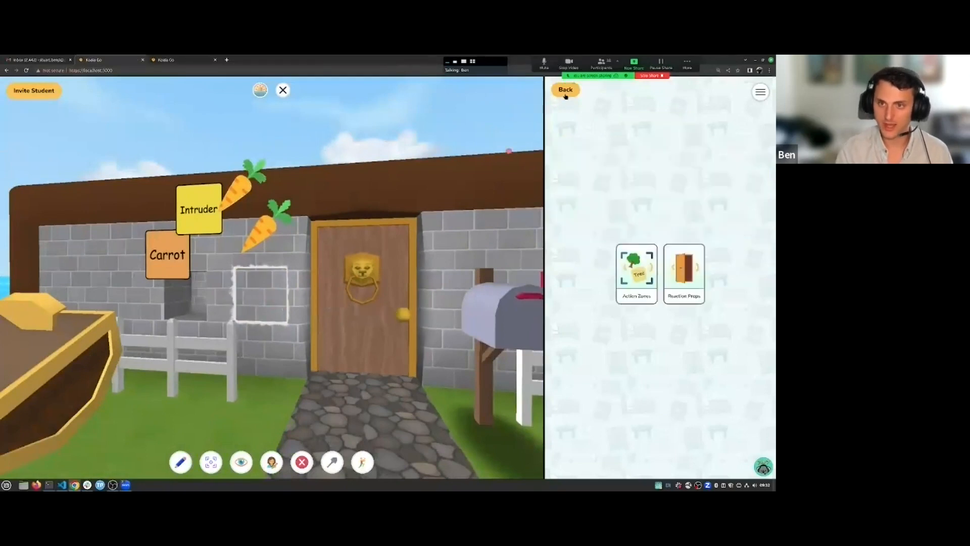
click(565, 91)
click(566, 91)
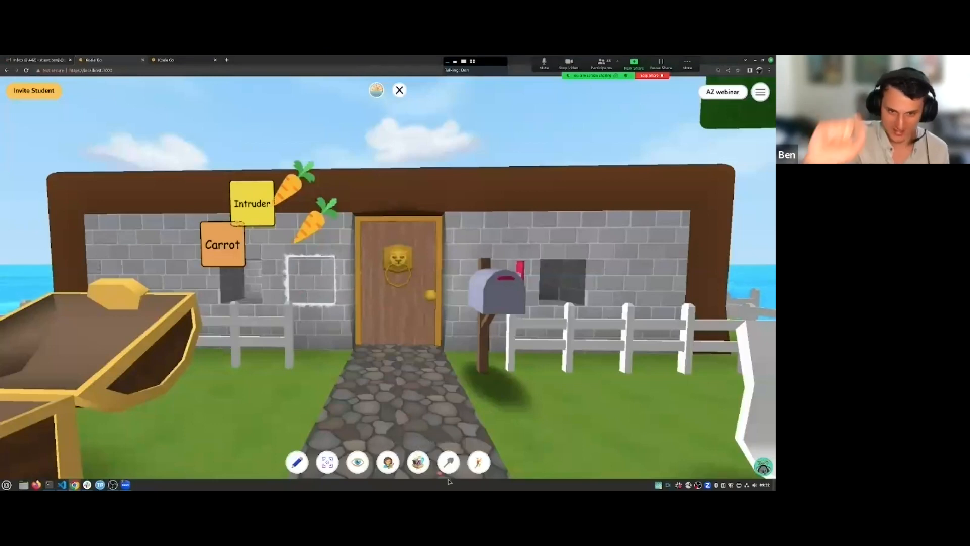
Reopen the Action Zones settings in Story Tools
click(419, 463)
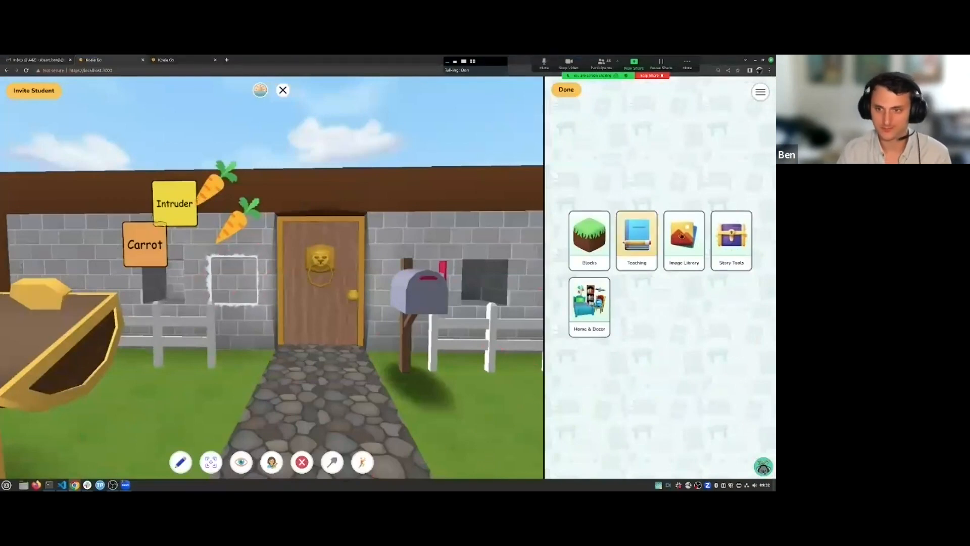
click(734, 245)
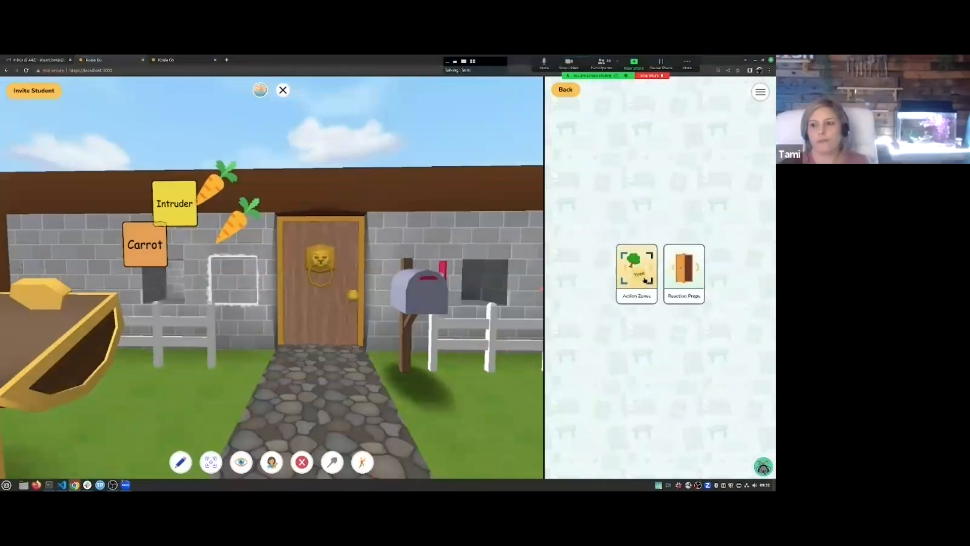
click(646, 283)
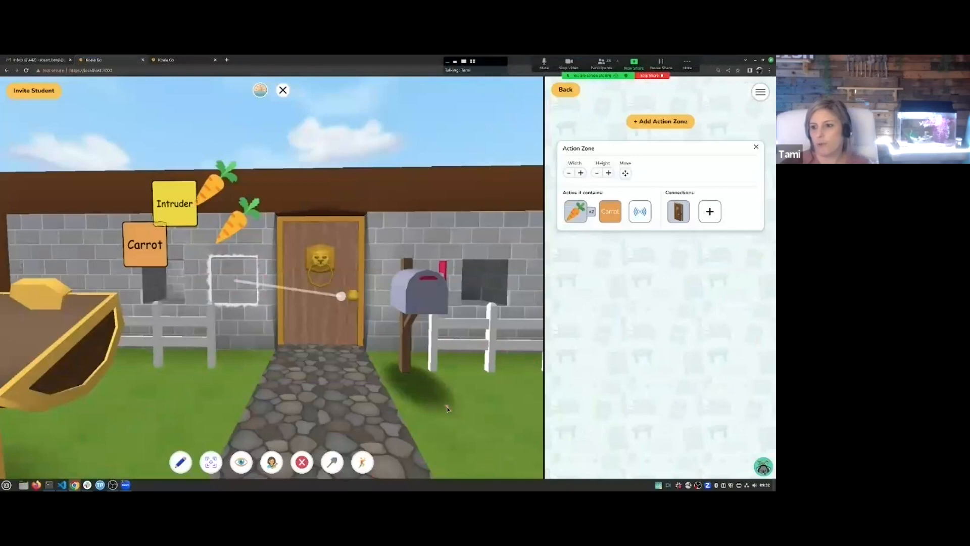
Line up the Carrot note, the Intruder note and the two carrot images side by side above the action zone
drag(146, 253, 102, 227)
drag(182, 218, 156, 232)
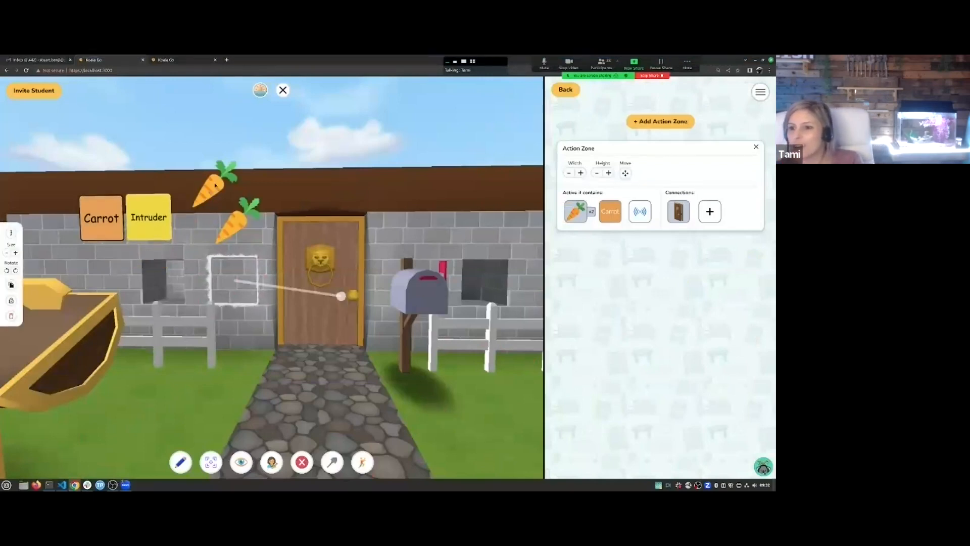
drag(234, 224, 201, 230)
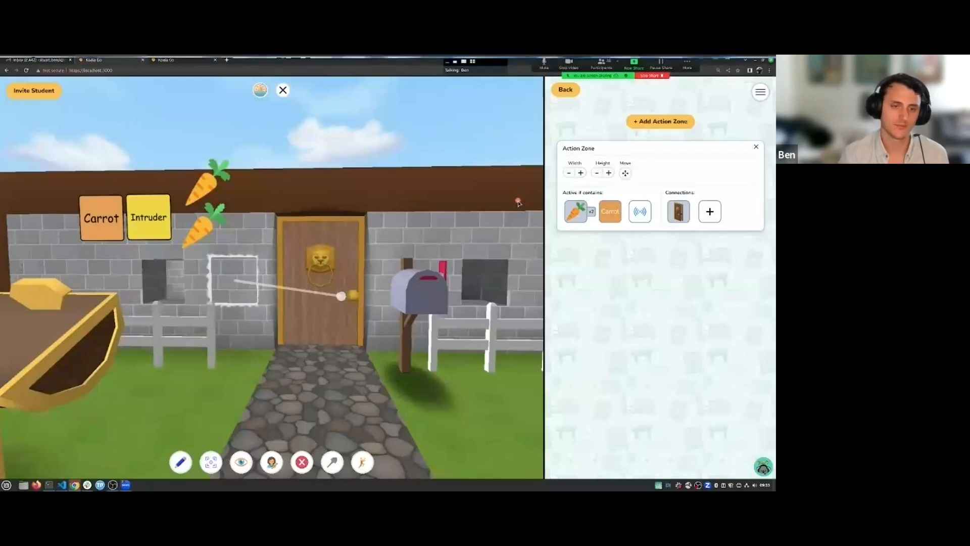
drag(171, 281, 212, 318)
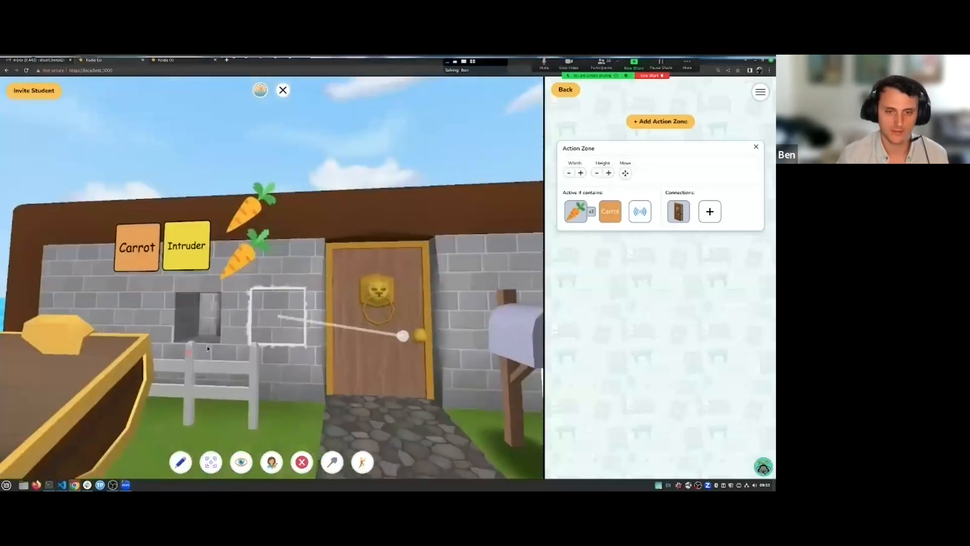
scroll(212, 318, up, 3)
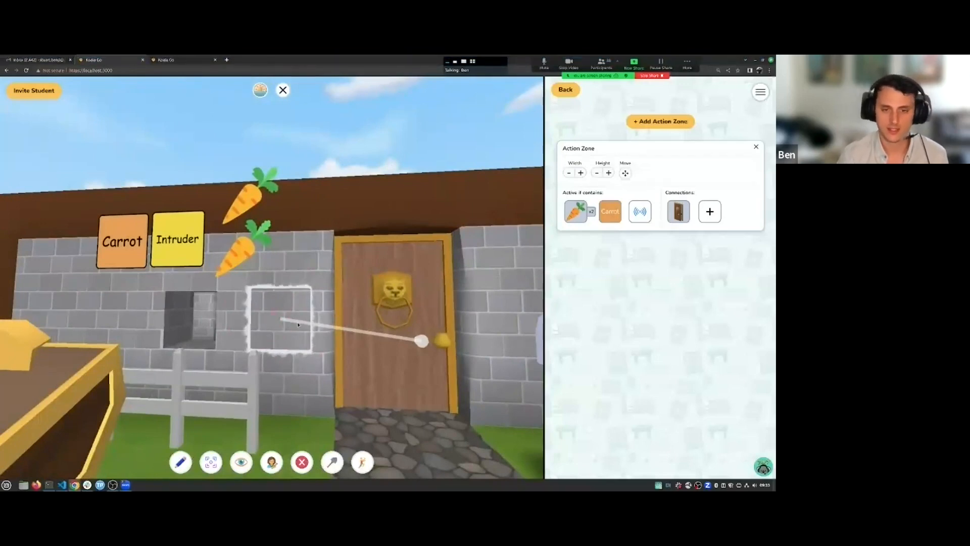
key(Down)
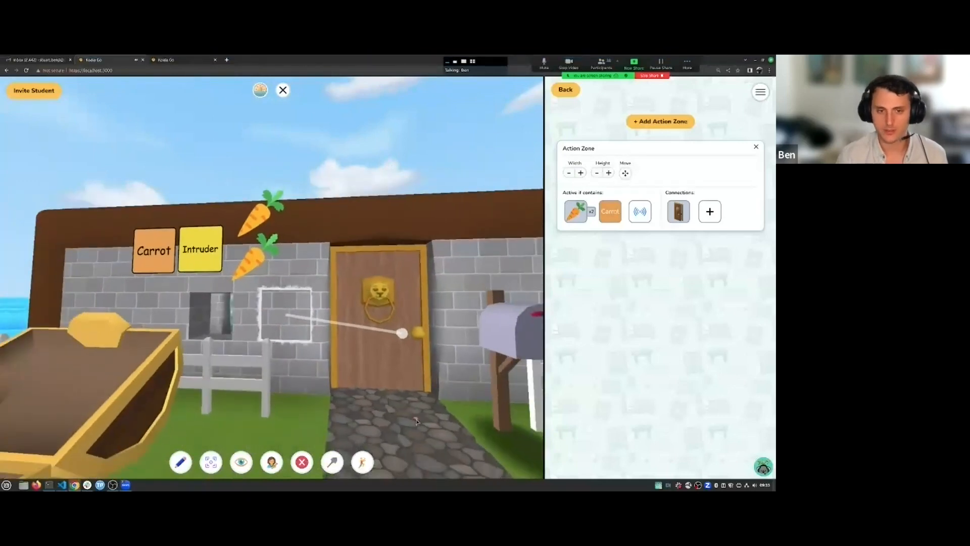
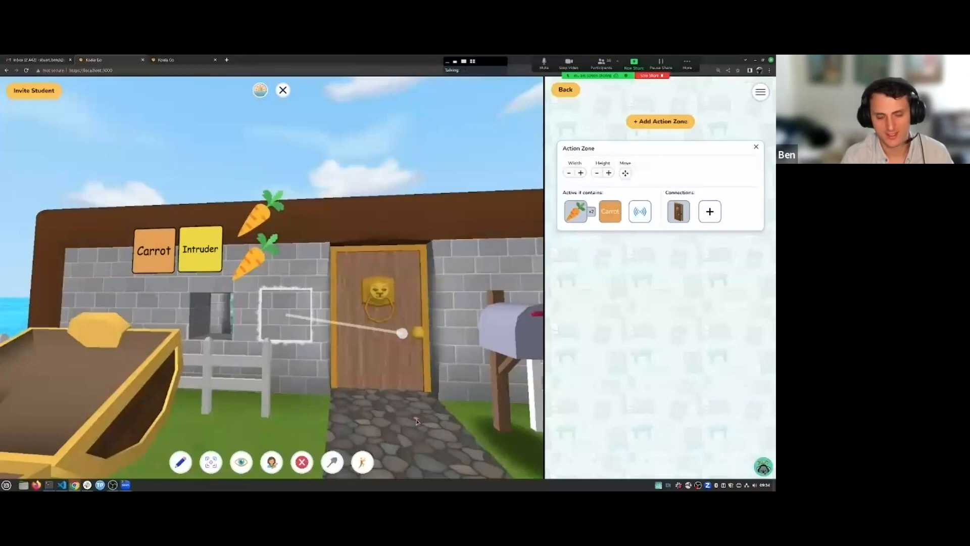
Place a Fridge from the Reaction Props on the stone path in front of the house and close the library
click(565, 90)
click(682, 265)
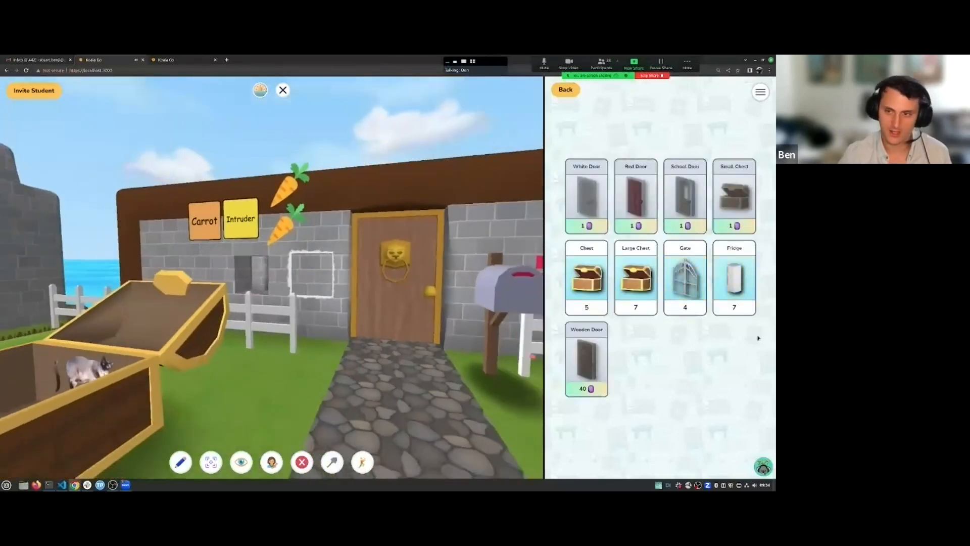
click(738, 299)
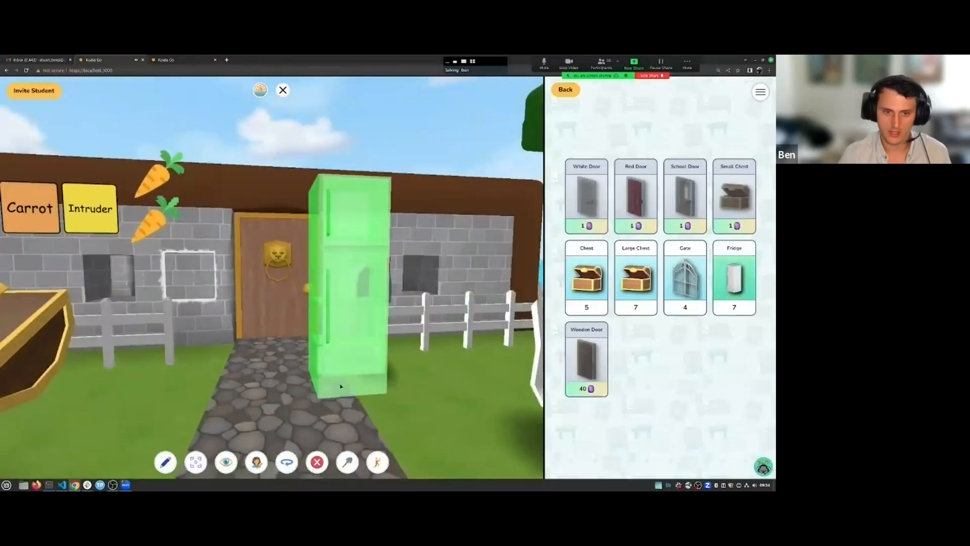
click(294, 388)
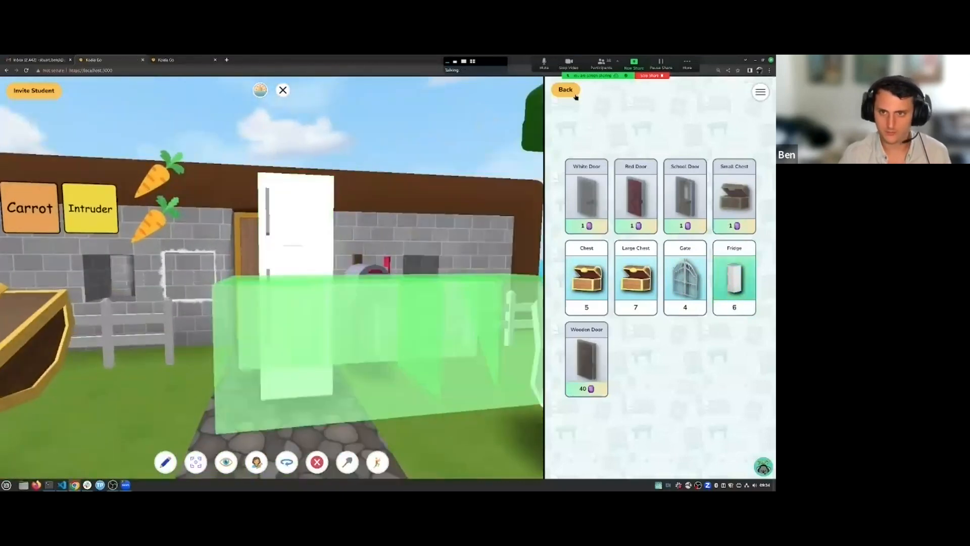
click(575, 96)
click(575, 96)
Try opening and closing the fridge's upper and lower doors, and delete the fridge from the path
click(376, 298)
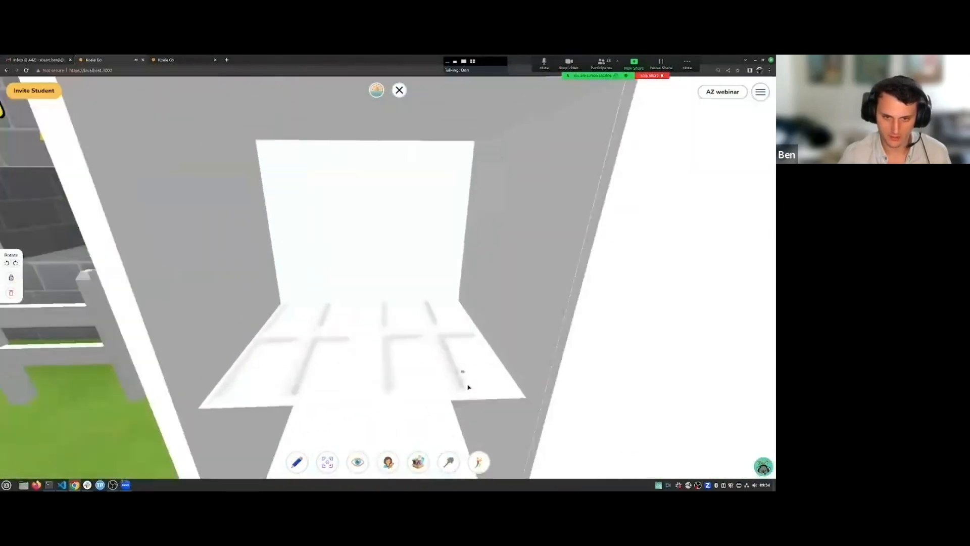
scroll(468, 387, down, 5)
click(495, 297)
click(435, 323)
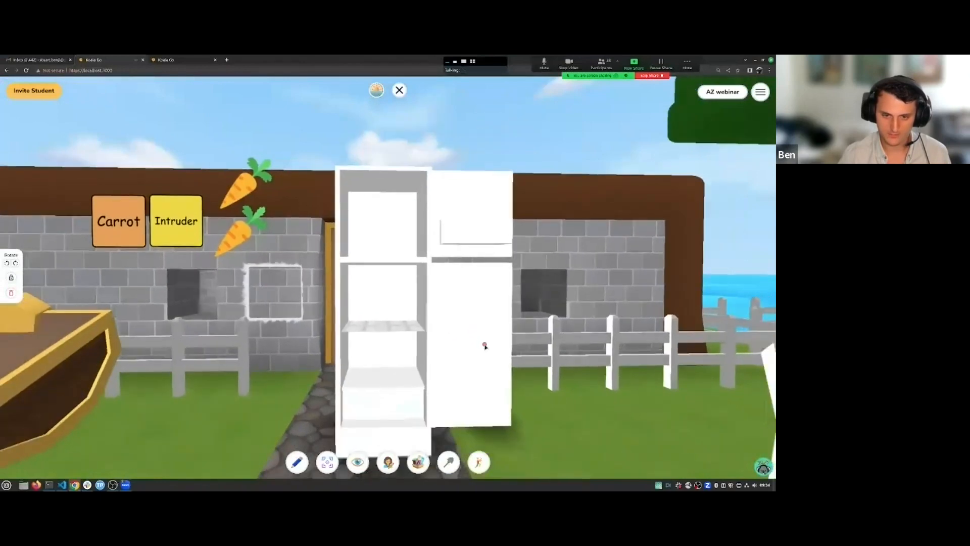
click(484, 346)
click(397, 399)
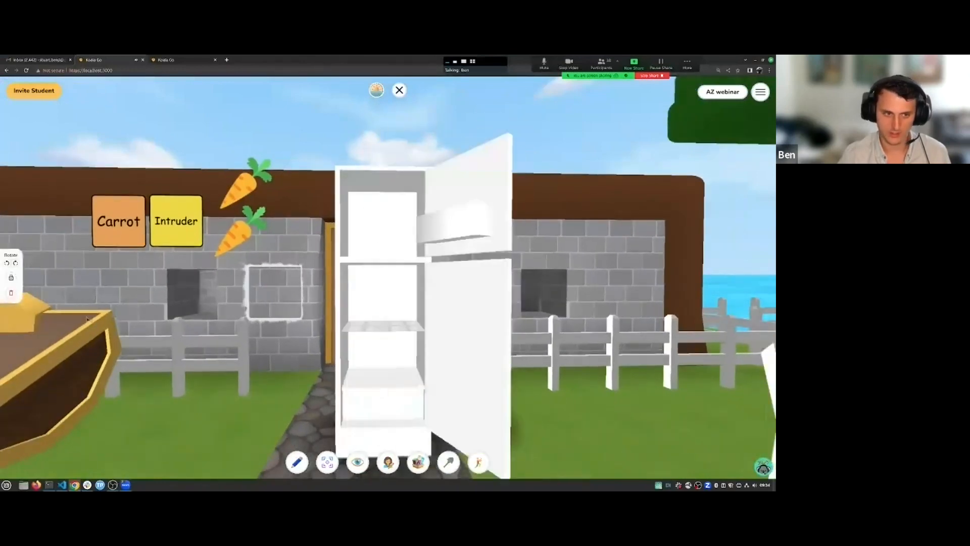
click(14, 291)
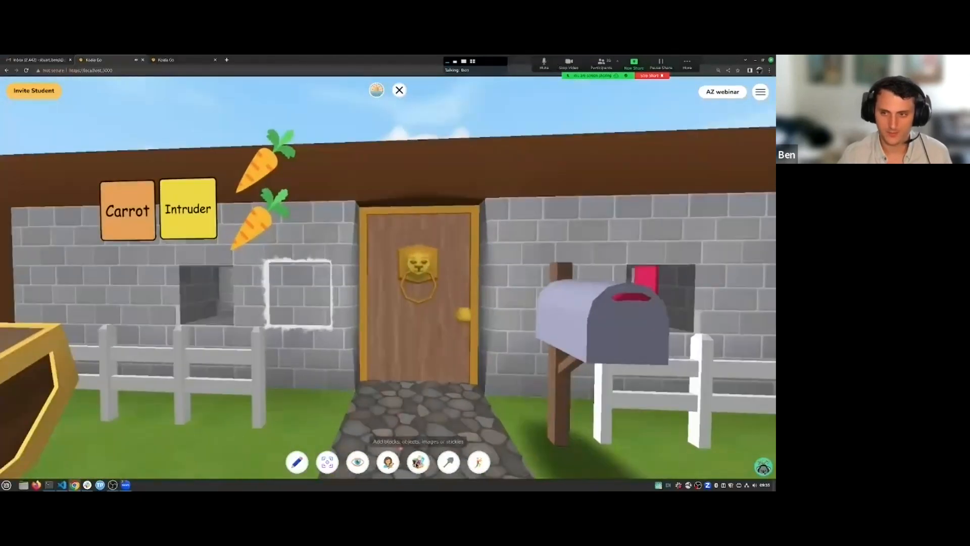
Review the available Reaction Props in Story Tools and close the building library
click(418, 462)
click(723, 262)
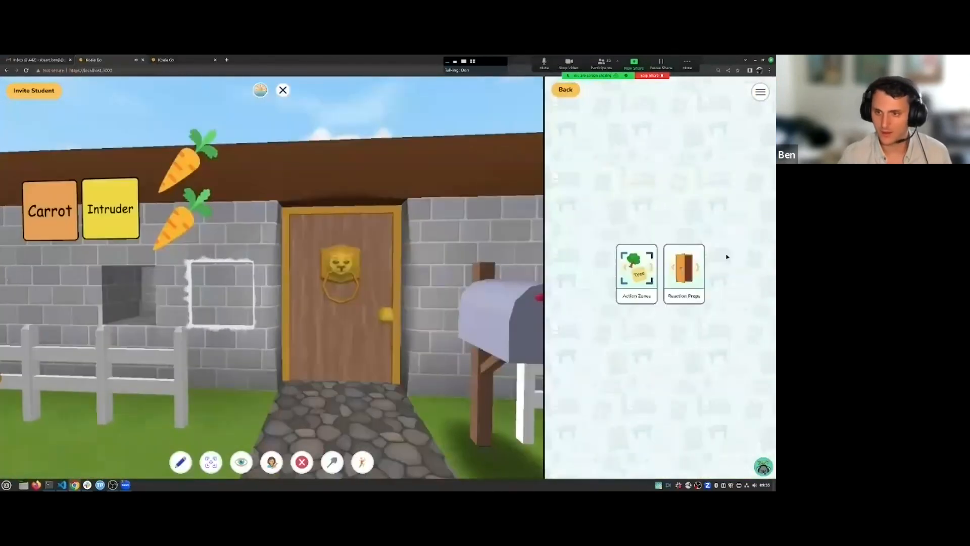
click(700, 268)
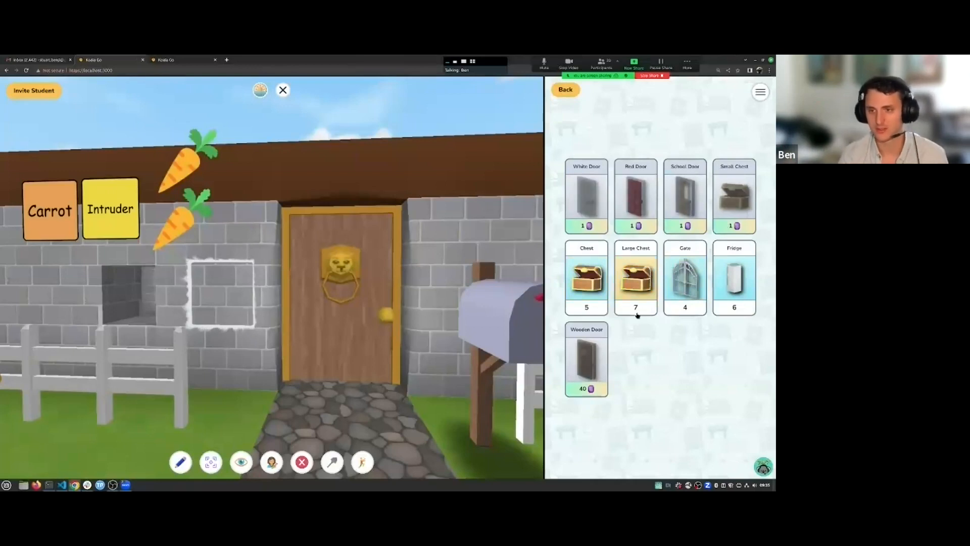
click(564, 90)
click(566, 90)
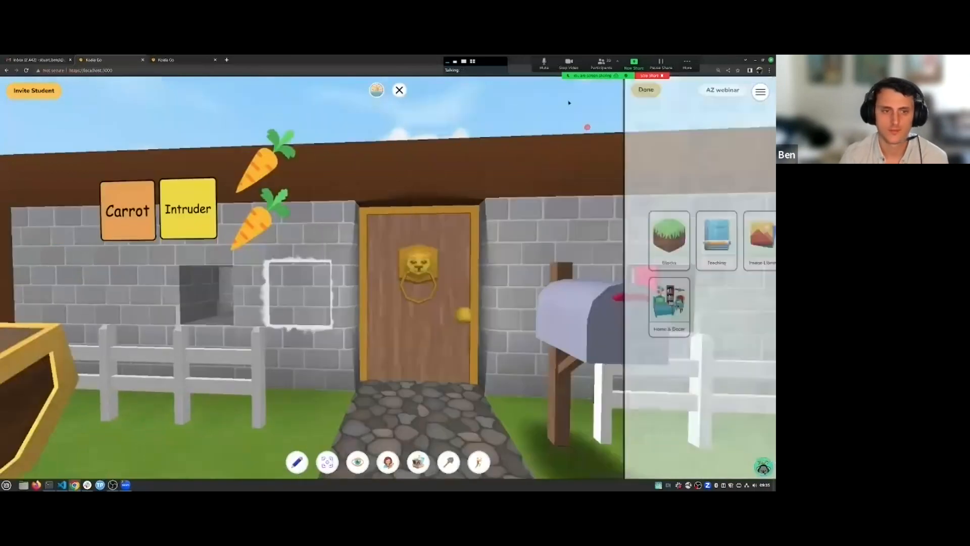
Reopen the building library to display its item categories
click(422, 468)
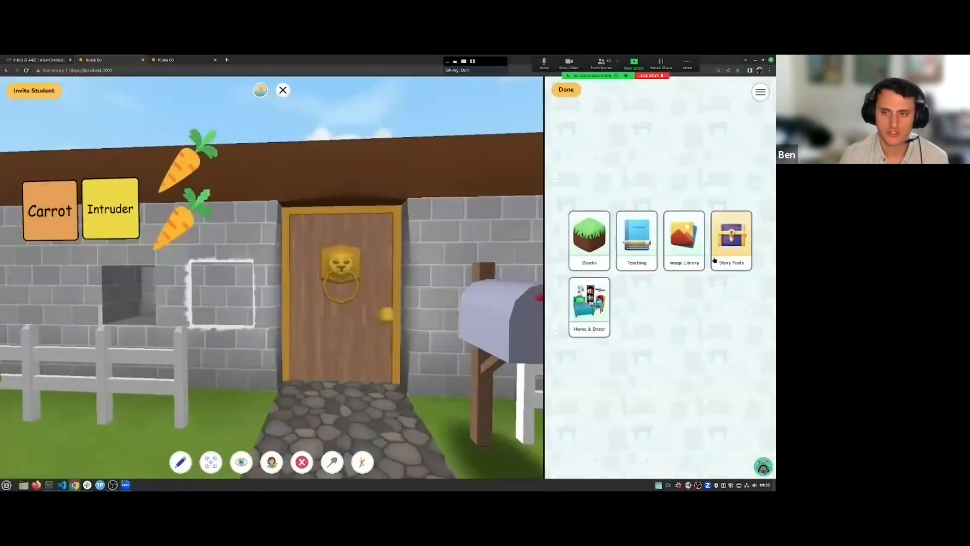
Add a second action zone on the wall directly above the existing one, and remove the existing zone's door connection
click(731, 238)
click(635, 275)
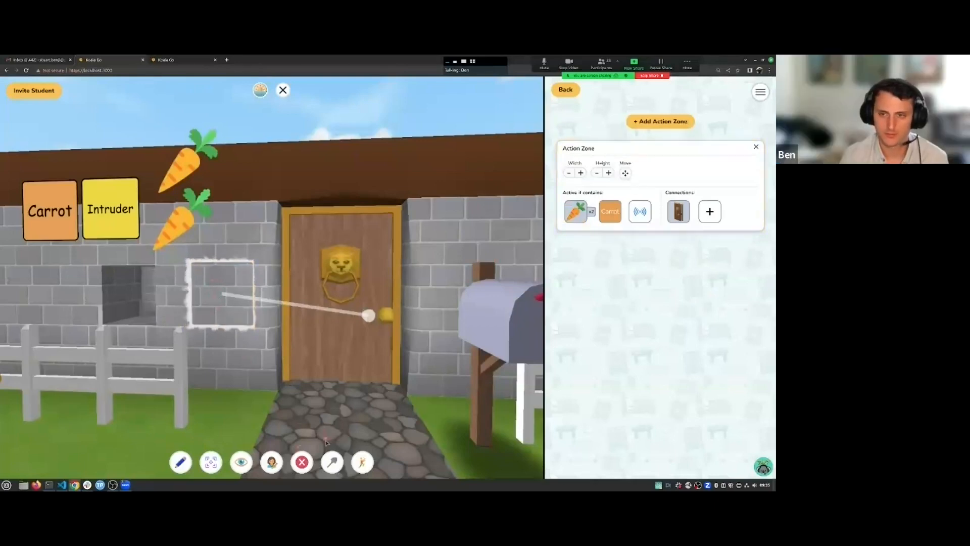
drag(176, 234, 257, 185)
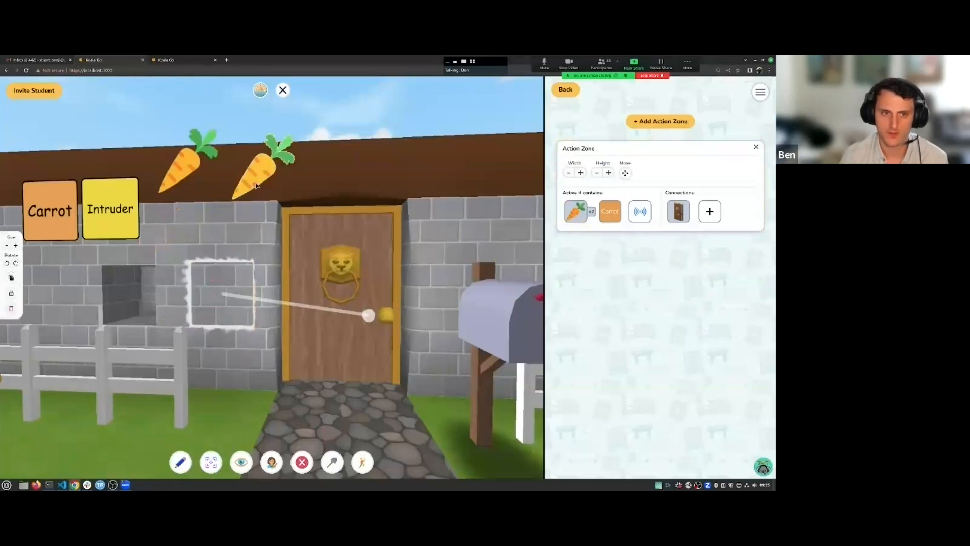
click(673, 122)
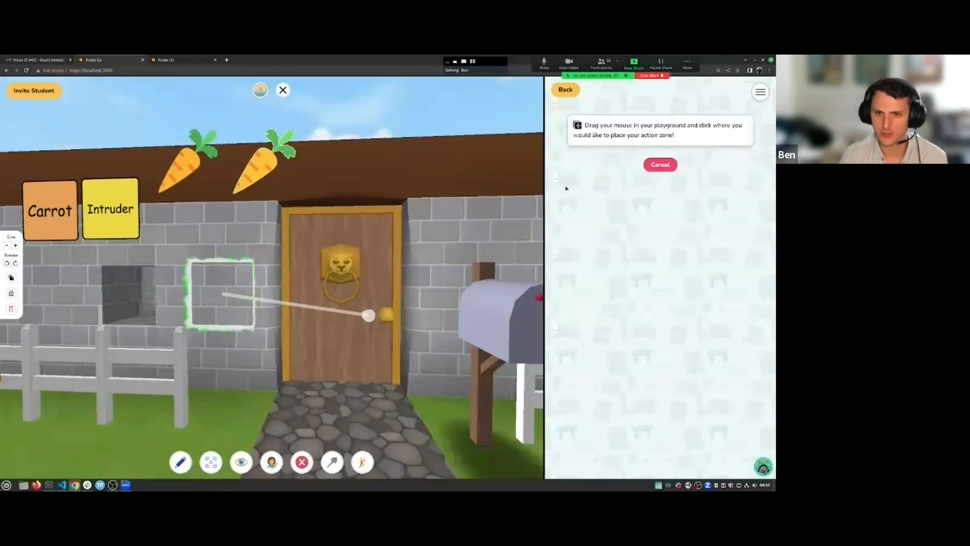
click(223, 226)
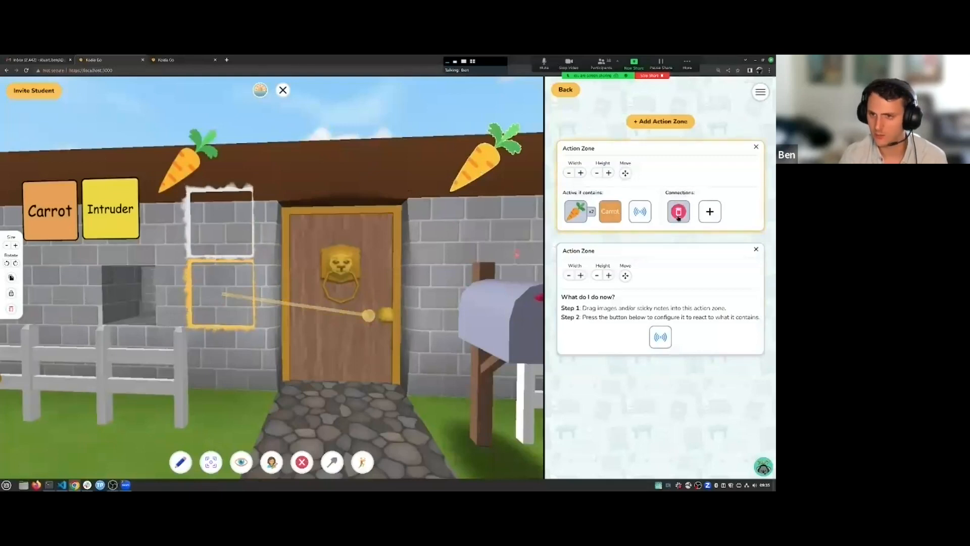
click(679, 211)
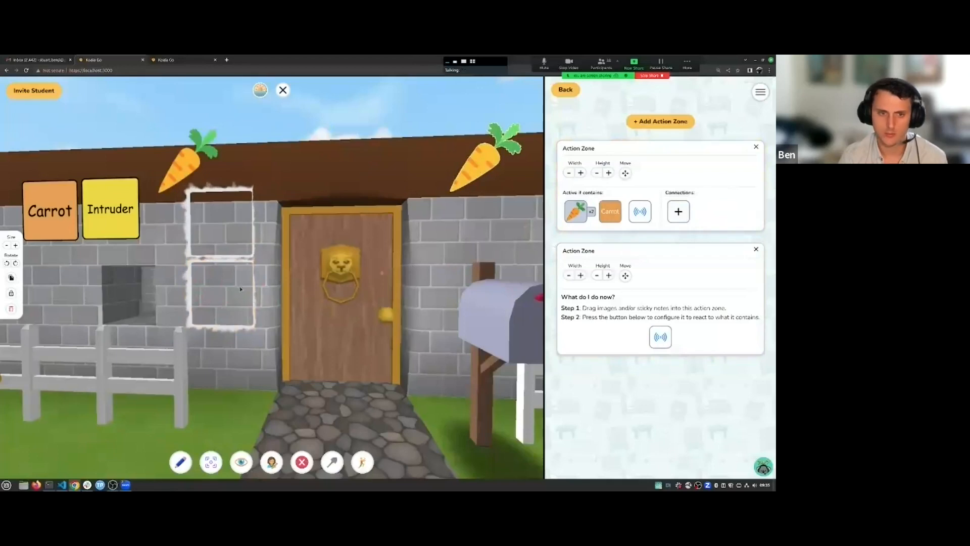
Place the Carrot note inside the upper action zone and one carrot image inside the lower zone
drag(216, 288, 375, 285)
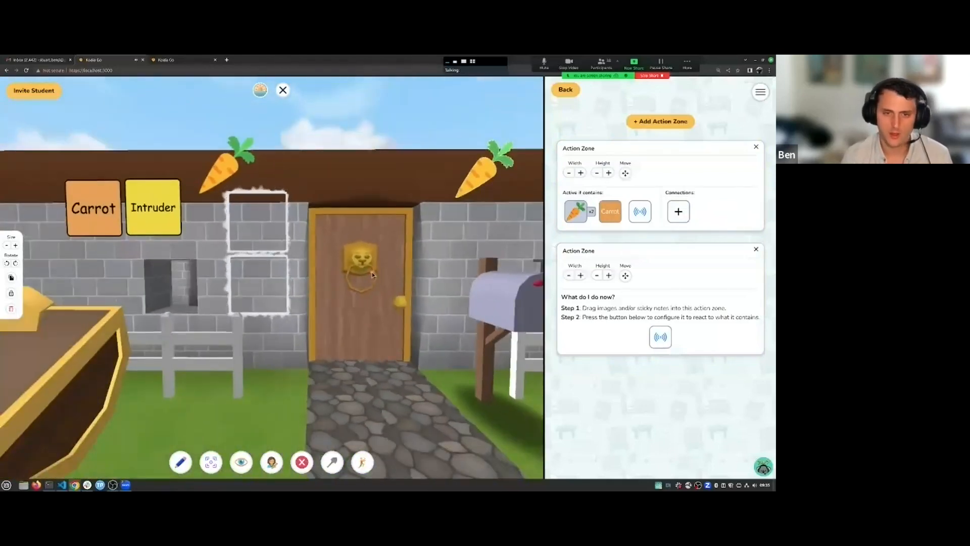
scroll(349, 278, up, 2)
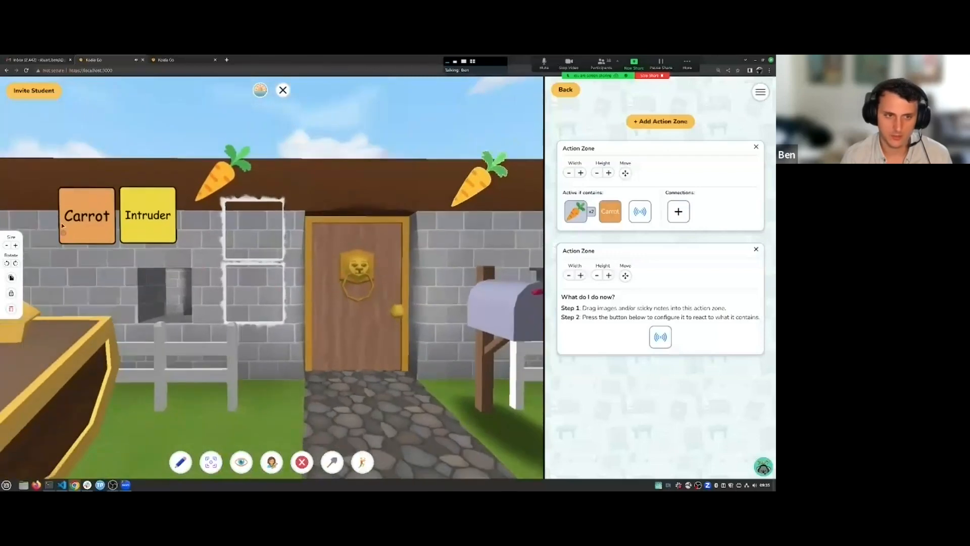
drag(69, 222, 237, 245)
drag(222, 185, 253, 306)
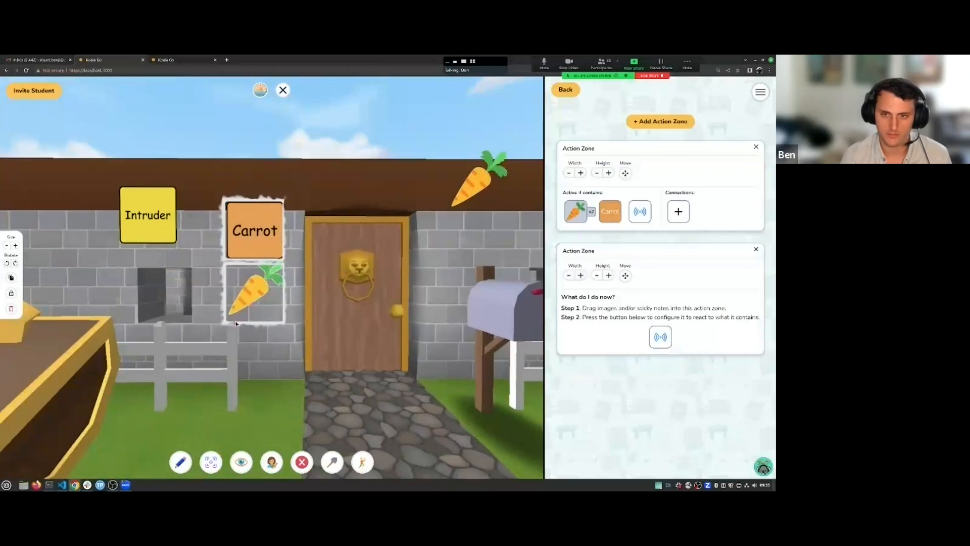
drag(252, 225, 243, 244)
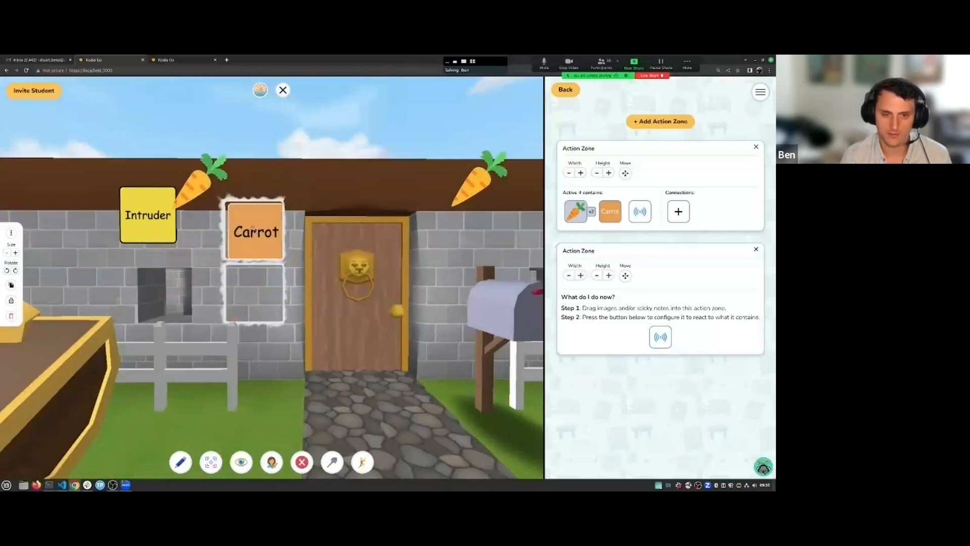
drag(190, 203, 217, 283)
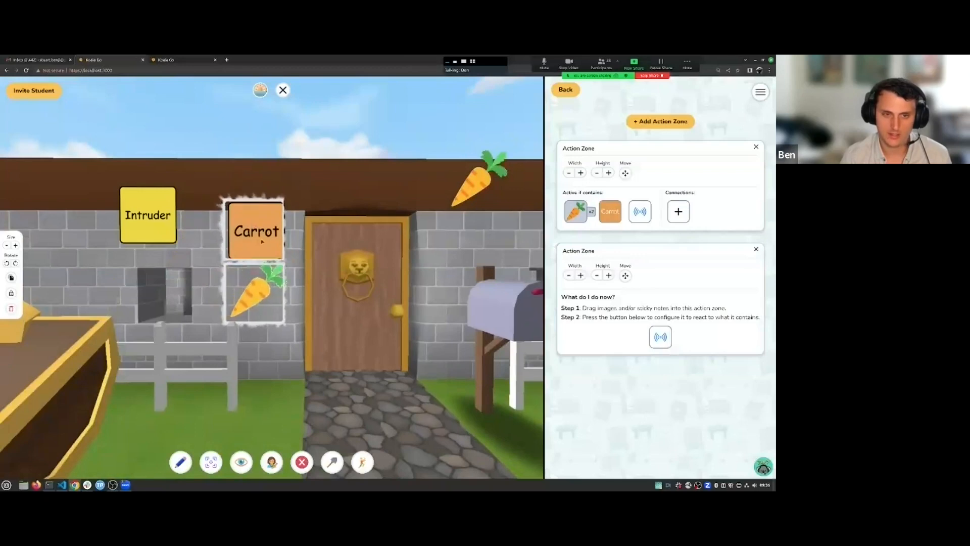
drag(262, 241, 257, 241)
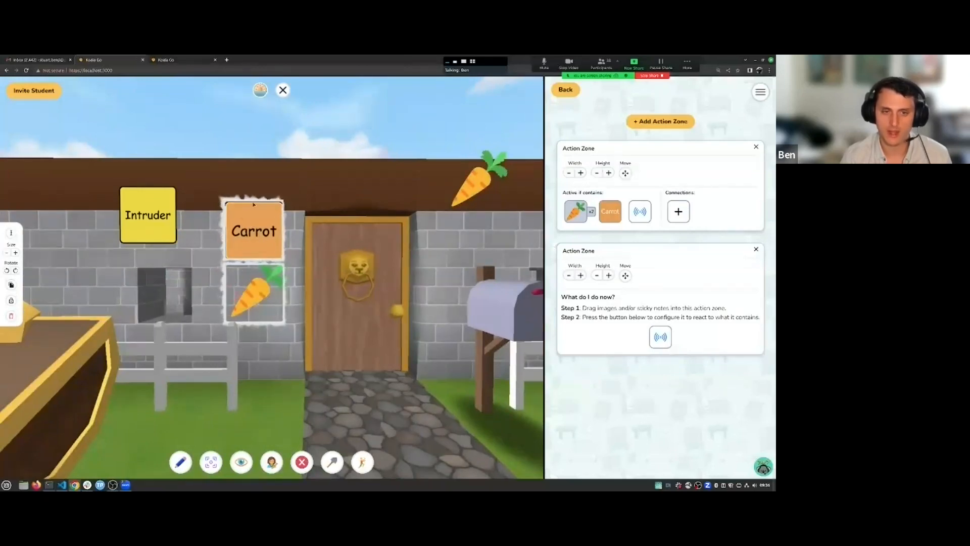
Move the Intruder note farther away from the action zones, and realign the Carrot note and carrot image within their zones
drag(164, 227, 97, 213)
drag(246, 298, 130, 238)
mouse_move(251, 239)
mouse_down()
mouse_move(212, 227)
mouse_move(248, 238)
mouse_up()
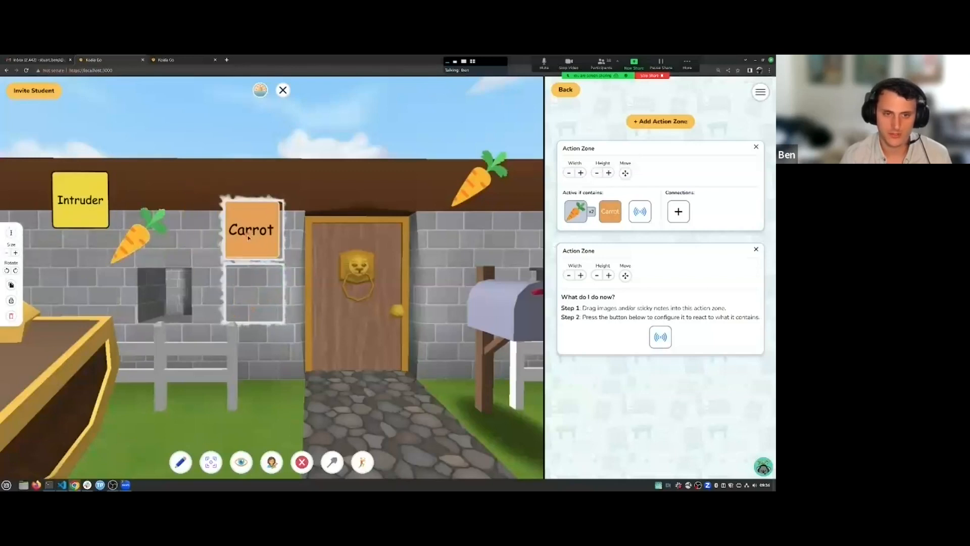
drag(143, 232, 263, 291)
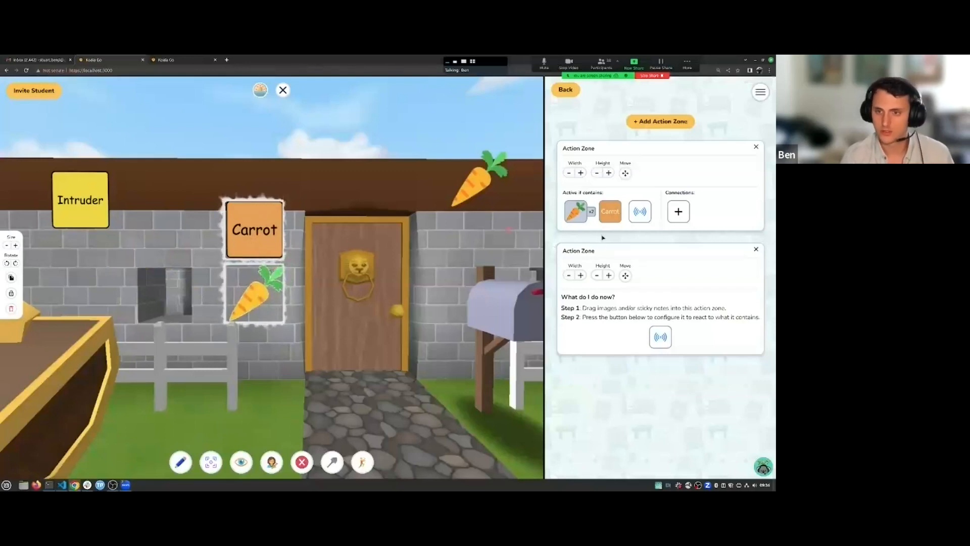
Configure the upper action zone to activate on the Carrot note and the lower one on a single carrot image
click(661, 336)
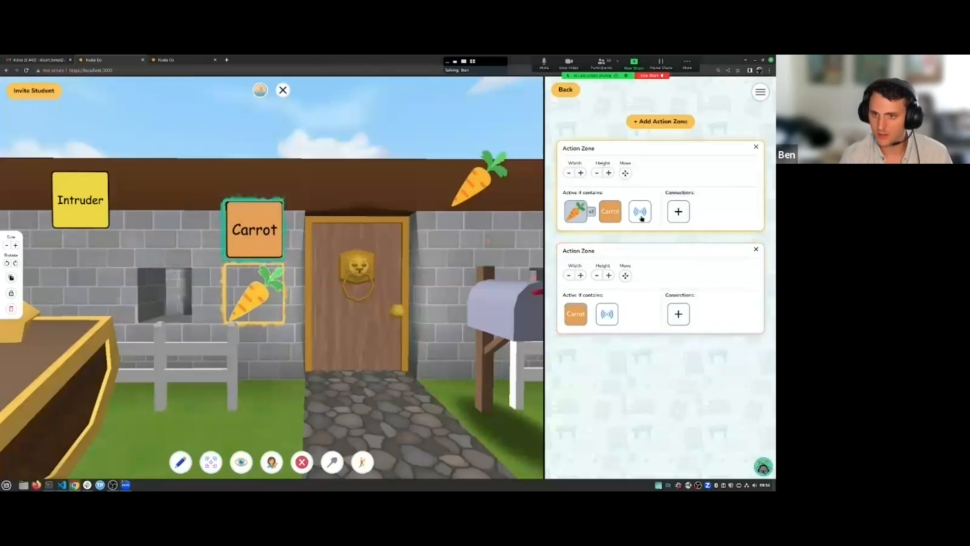
click(581, 214)
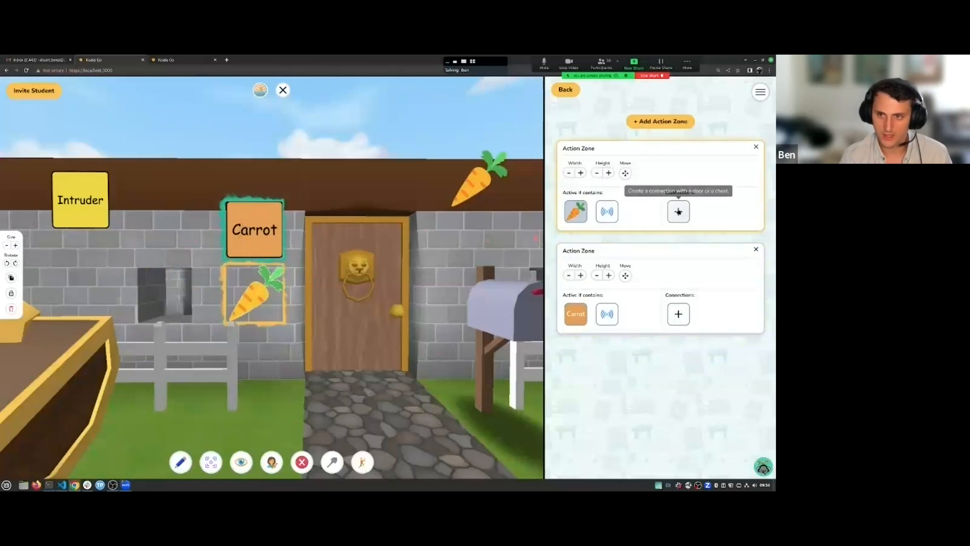
Connect both the lower carrot-image zone and the upper Carrot-note zone to the house door
click(678, 211)
click(378, 313)
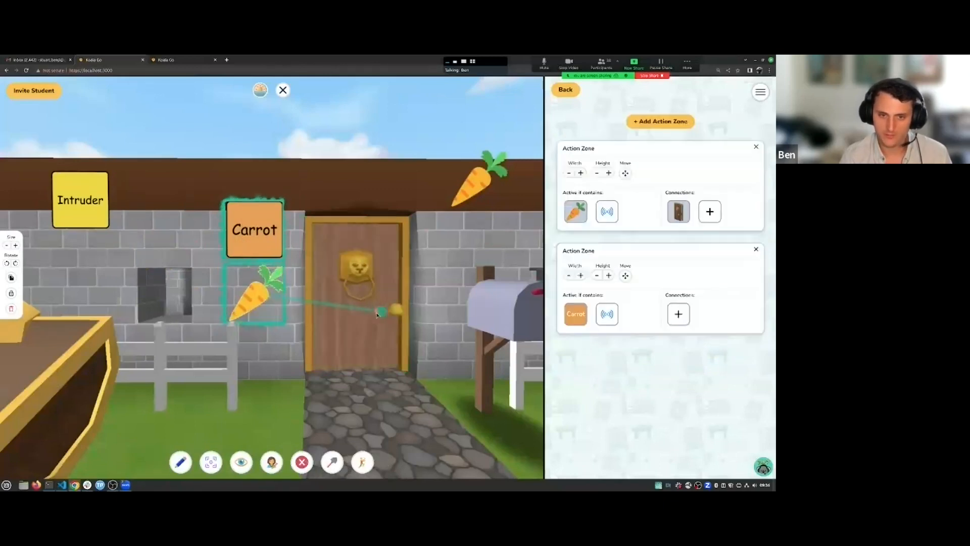
click(678, 311)
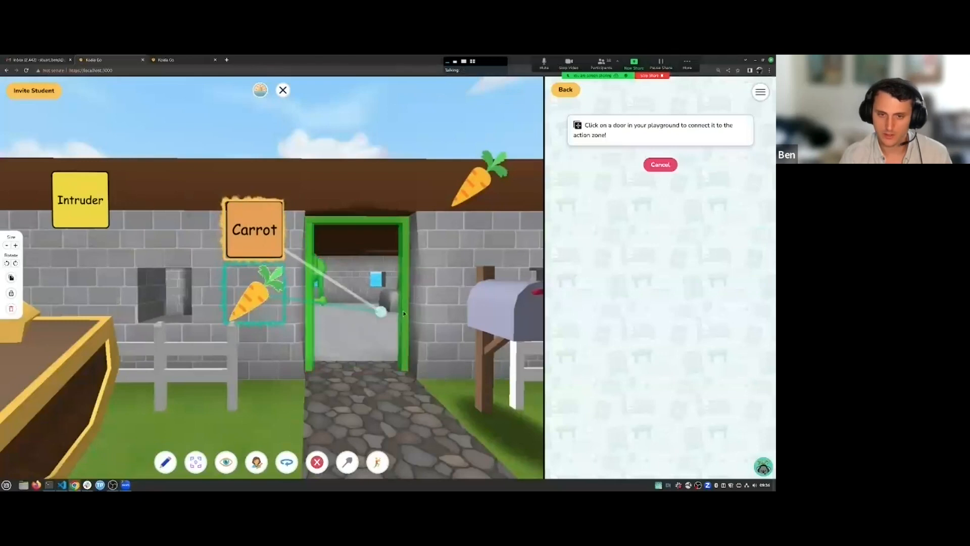
click(381, 311)
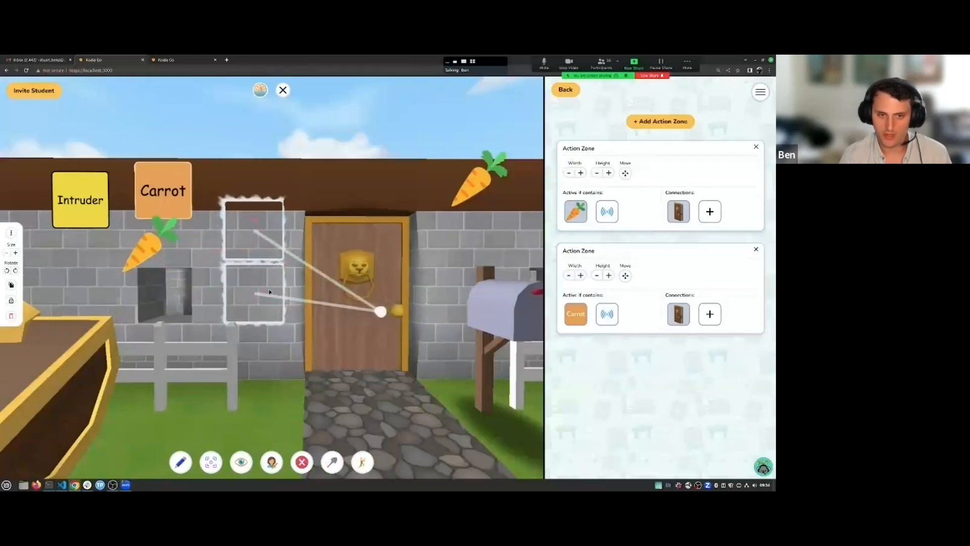
Test the door puzzle by taking the Carrot note and carrot image out of their zones and putting them back
drag(175, 203, 263, 239)
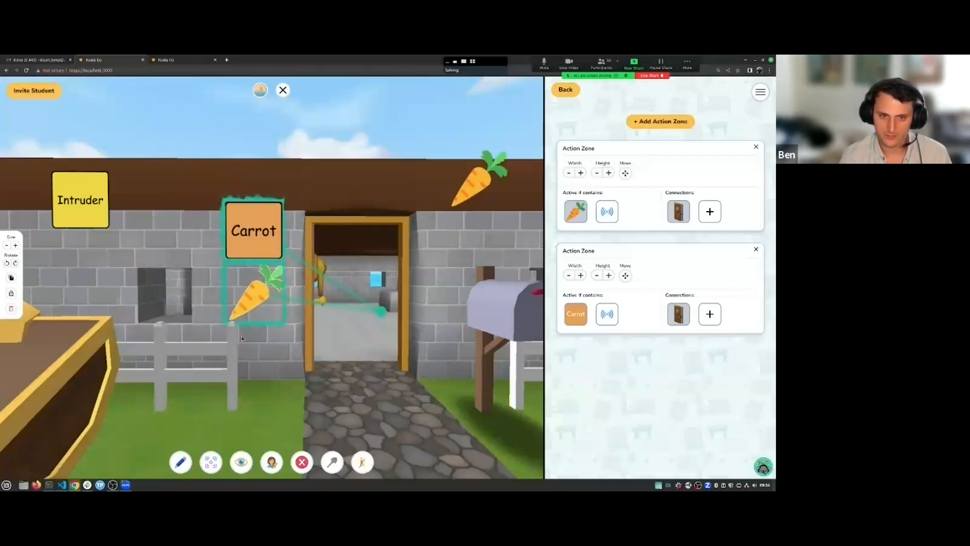
drag(250, 308, 146, 248)
mouse_move(255, 239)
mouse_down()
mouse_move(154, 204)
mouse_move(270, 231)
mouse_up()
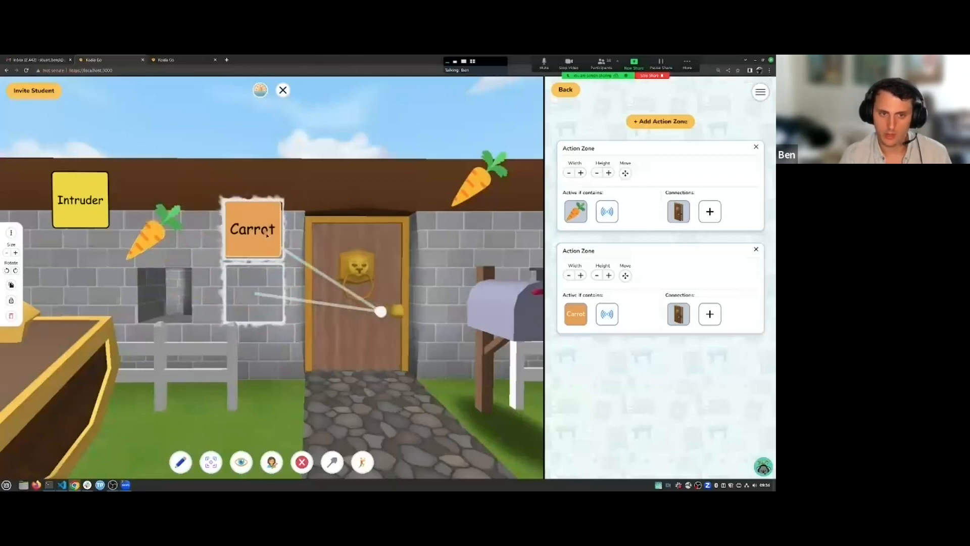
drag(152, 231, 258, 302)
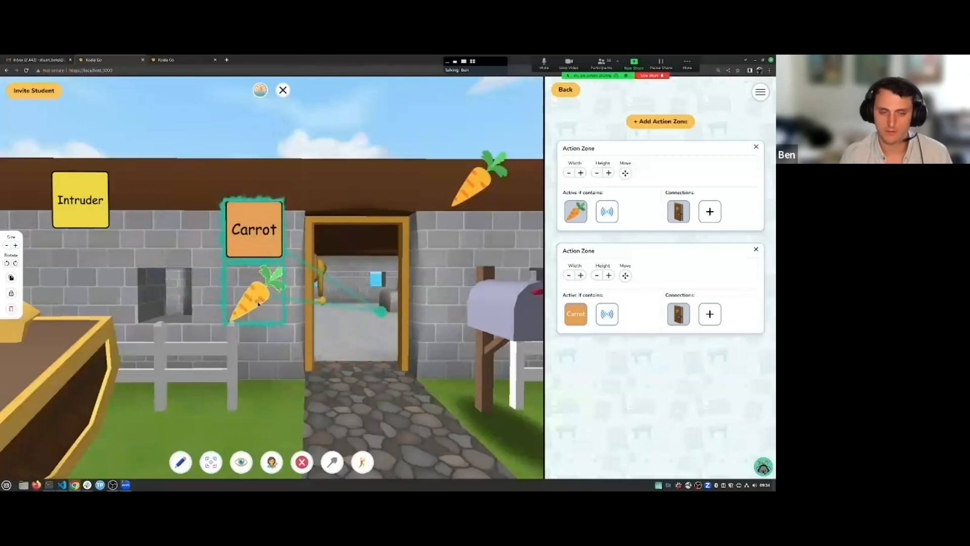
Repeat the door test with both matching items, and take the carrot image and Carrot note out of the zones
drag(162, 260, 162, 257)
drag(239, 244, 273, 240)
drag(161, 250, 255, 298)
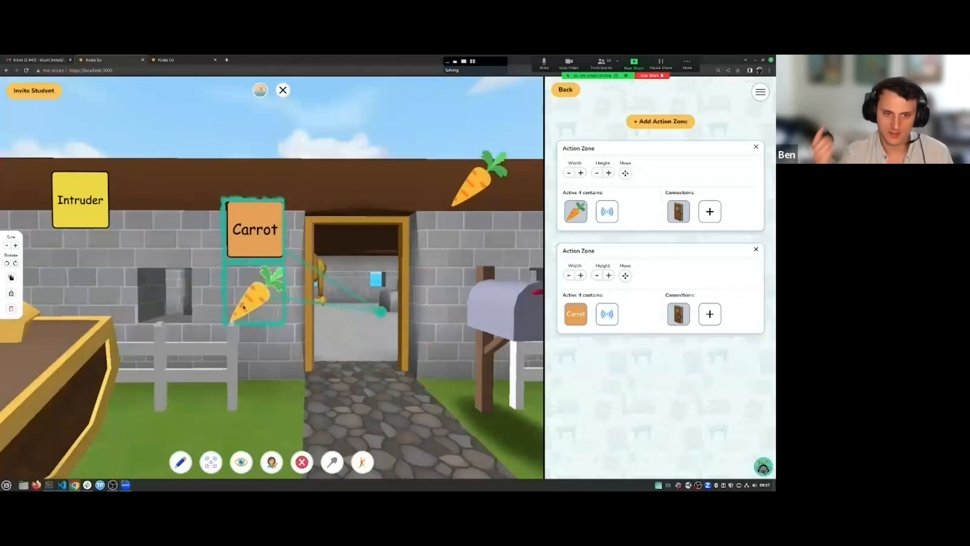
drag(252, 307, 176, 235)
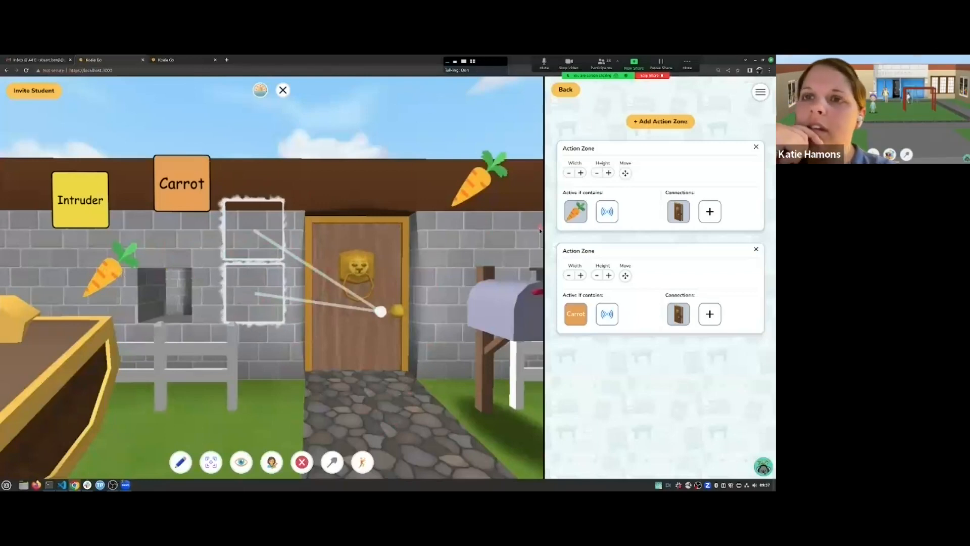
Demonstrate the door lock once more by filling both zones with their matching items and removing them again
drag(394, 334, 326, 368)
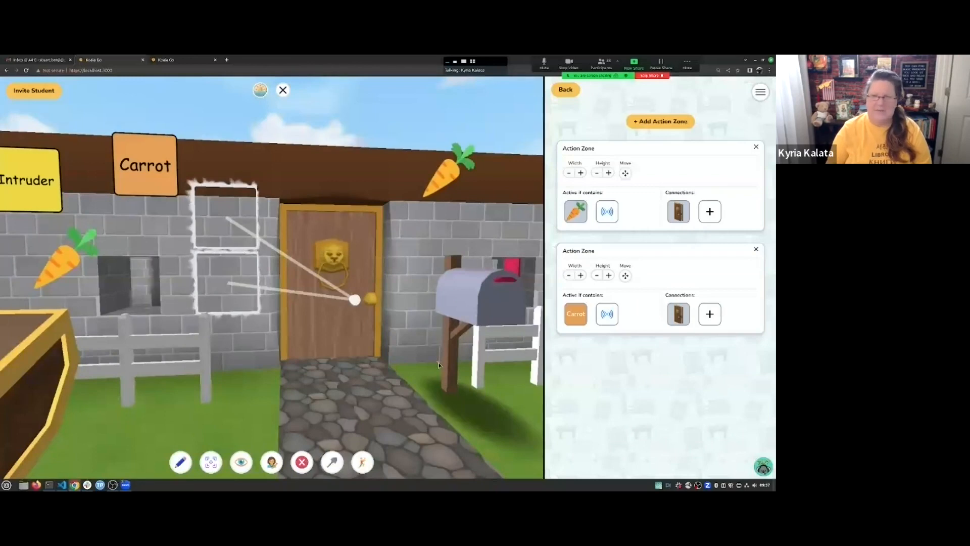
drag(327, 293, 308, 247)
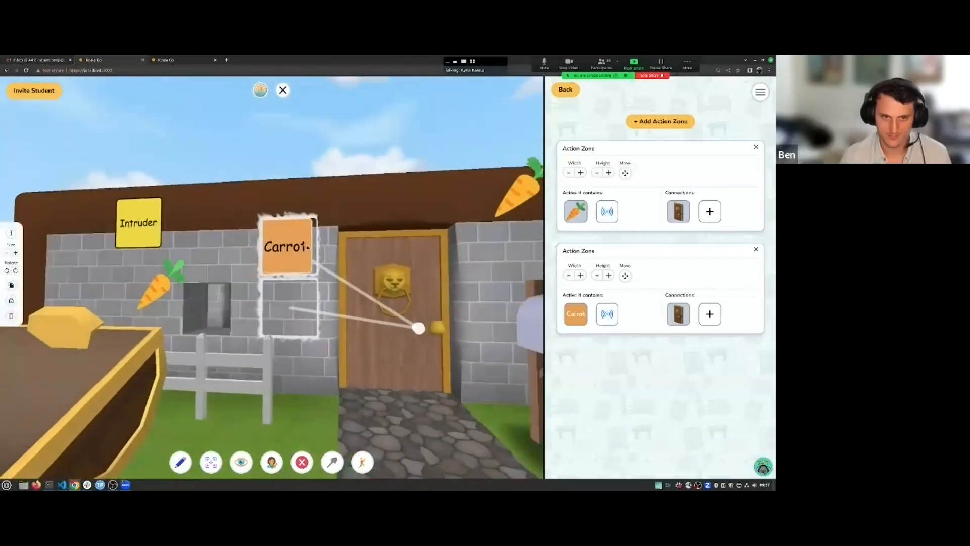
drag(168, 284, 296, 313)
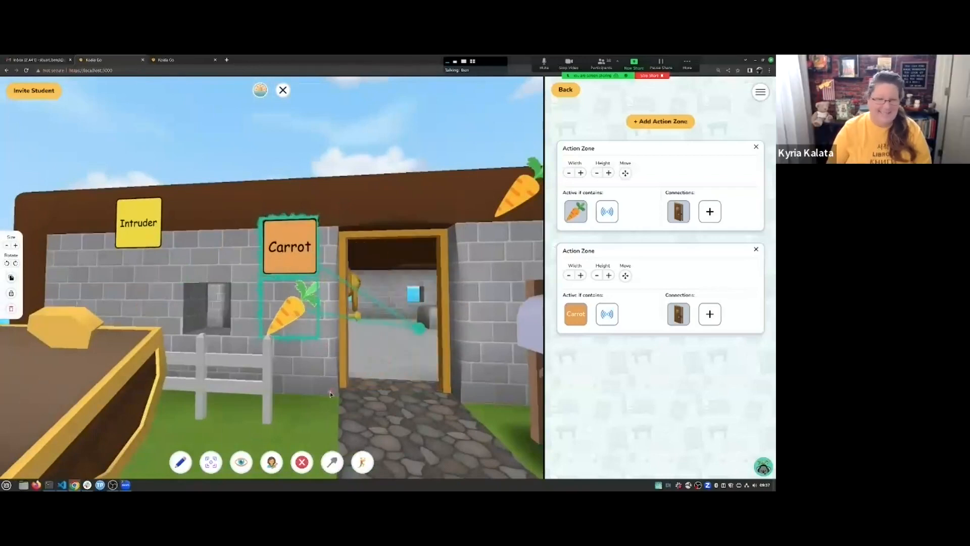
drag(289, 311, 200, 250)
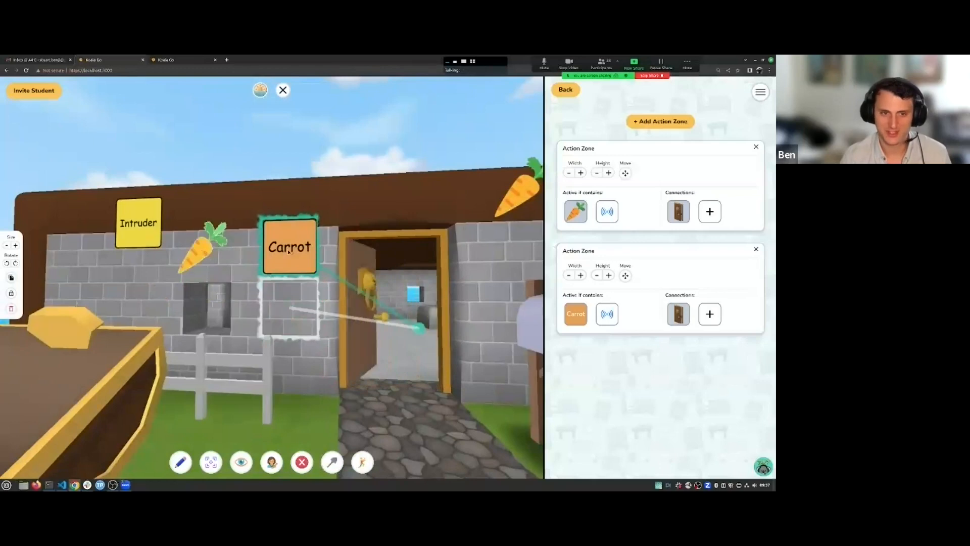
drag(289, 247, 238, 214)
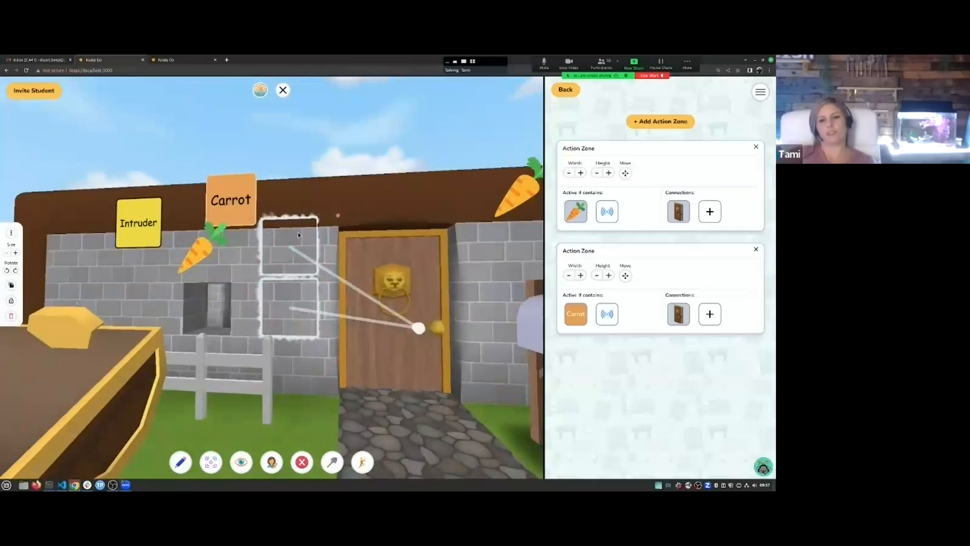
Reposition the carrot image and the Carrot note on the wall between the Intruder note and the action zones
drag(203, 258, 174, 270)
click(233, 317)
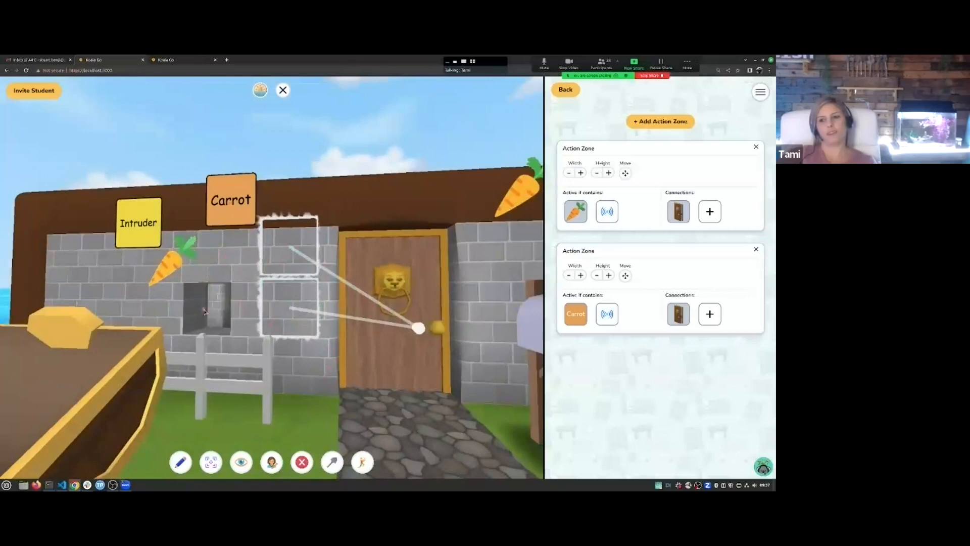
drag(198, 303, 311, 313)
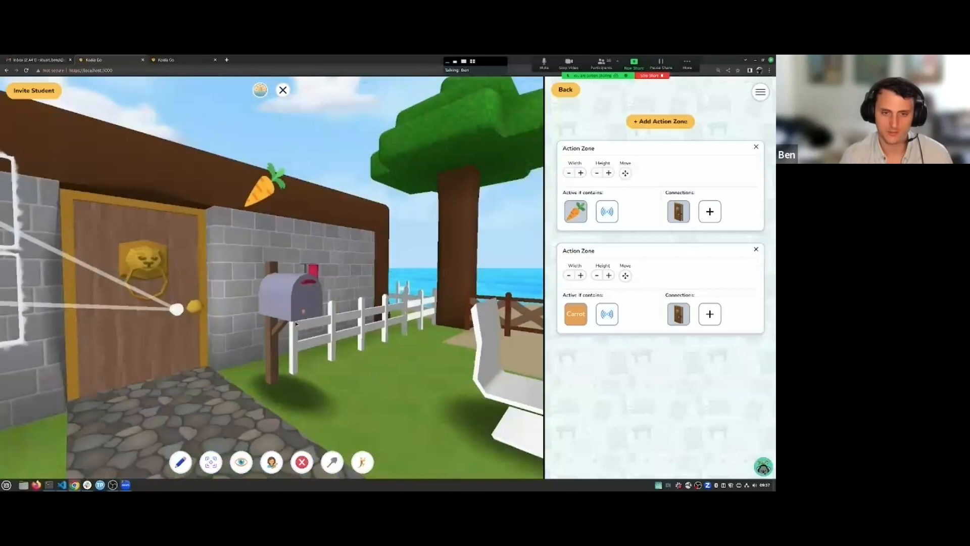
drag(311, 314, 388, 363)
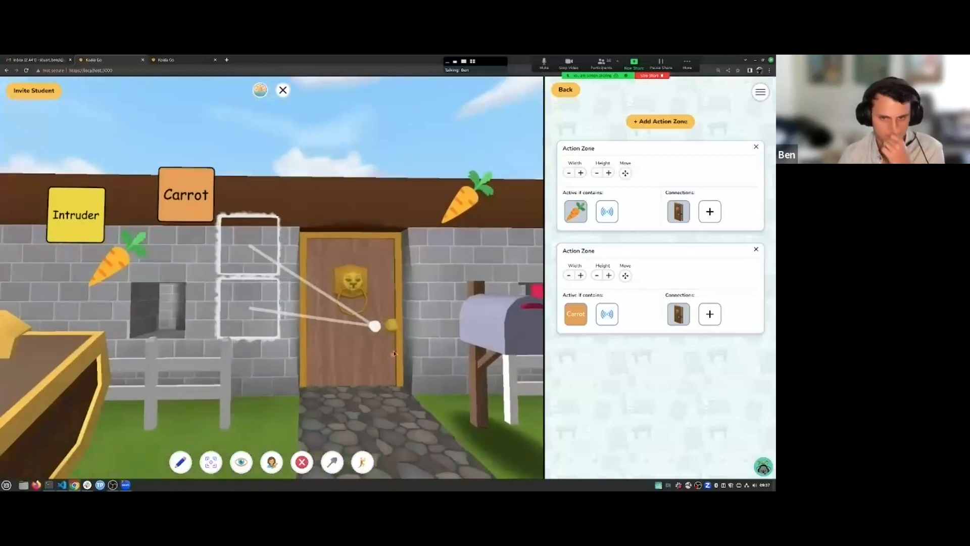
drag(193, 200, 175, 219)
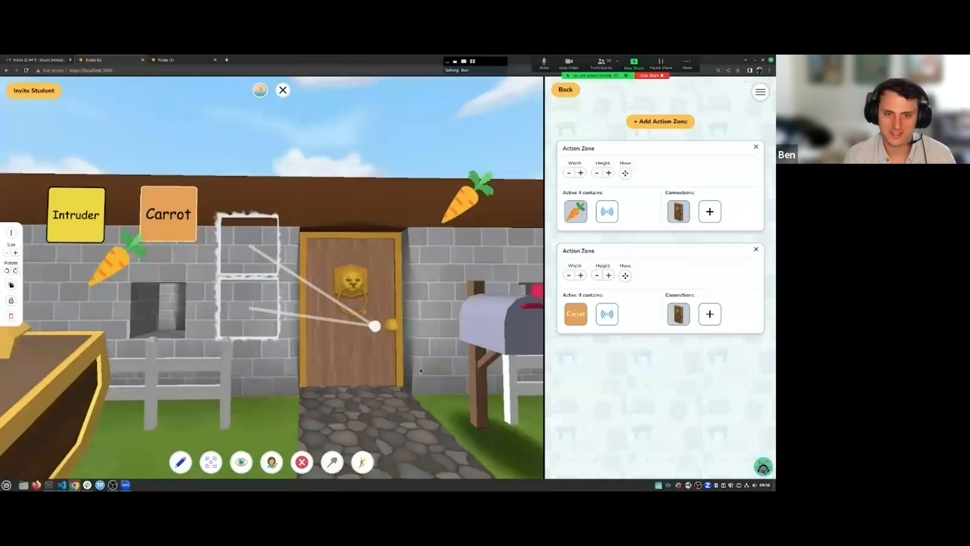
Connect the lower carrot-image action zone to the treasure chest in addition to the door
mouse_move(356, 403)
mouse_down()
mouse_move(217, 411)
mouse_move(354, 402)
mouse_move(334, 389)
mouse_move(353, 393)
mouse_up()
key(Down)
key(Up)
key(Down)
key(Up)
key(Down)
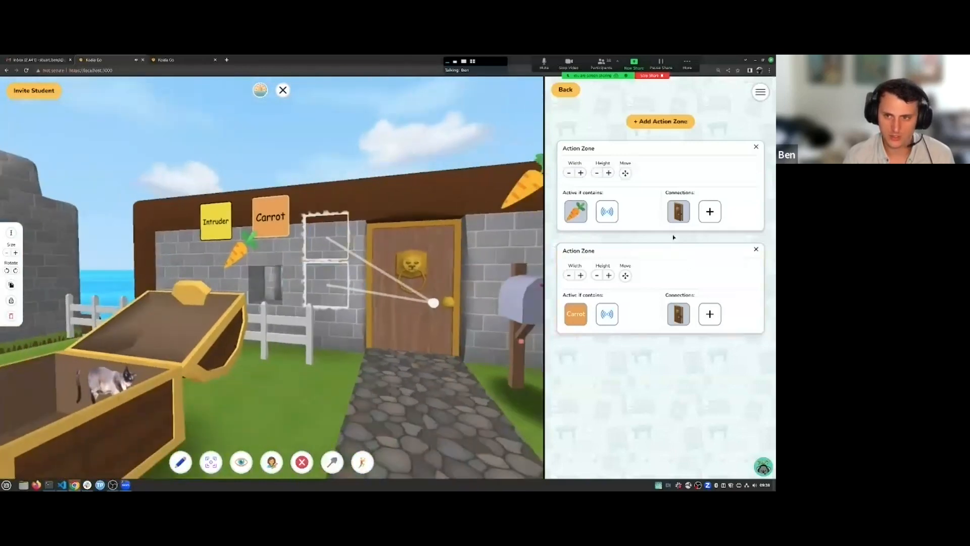
click(711, 213)
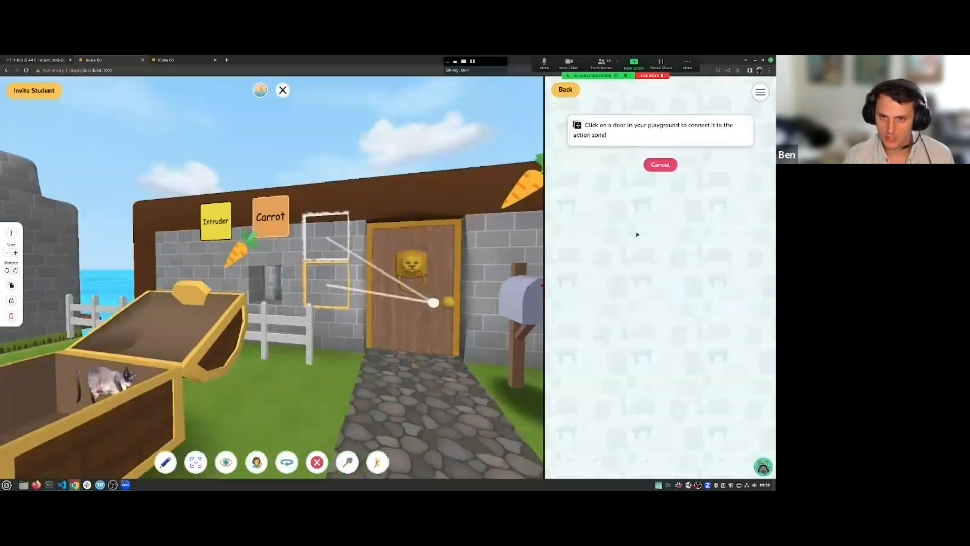
click(121, 415)
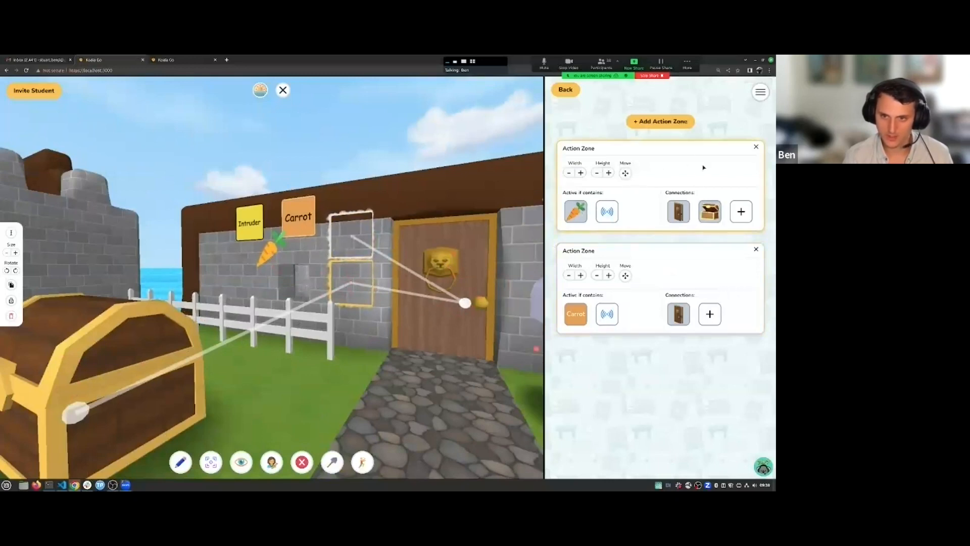
Test the chest connection by placing the carrot image in the lower action zone, removing it and placing it there again
drag(269, 259, 354, 286)
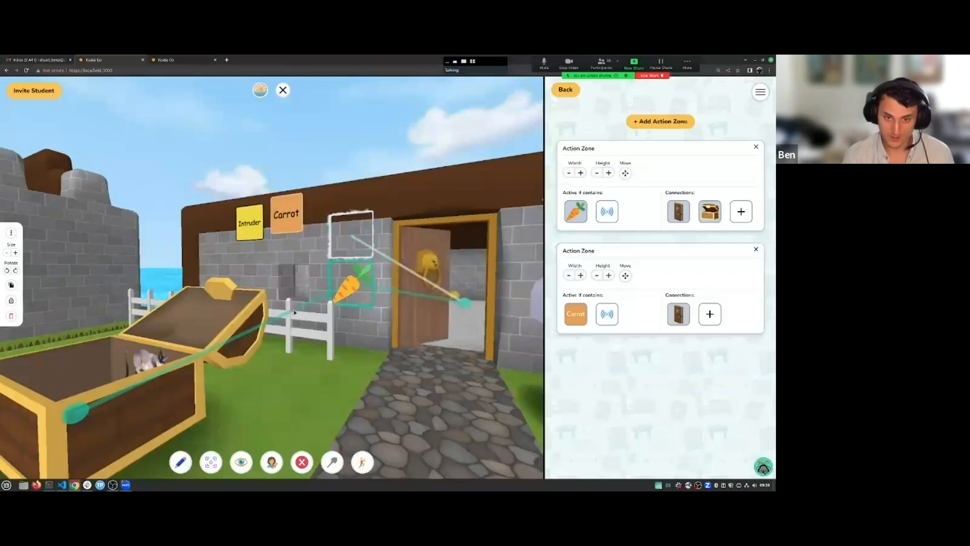
key(s)
key(w)
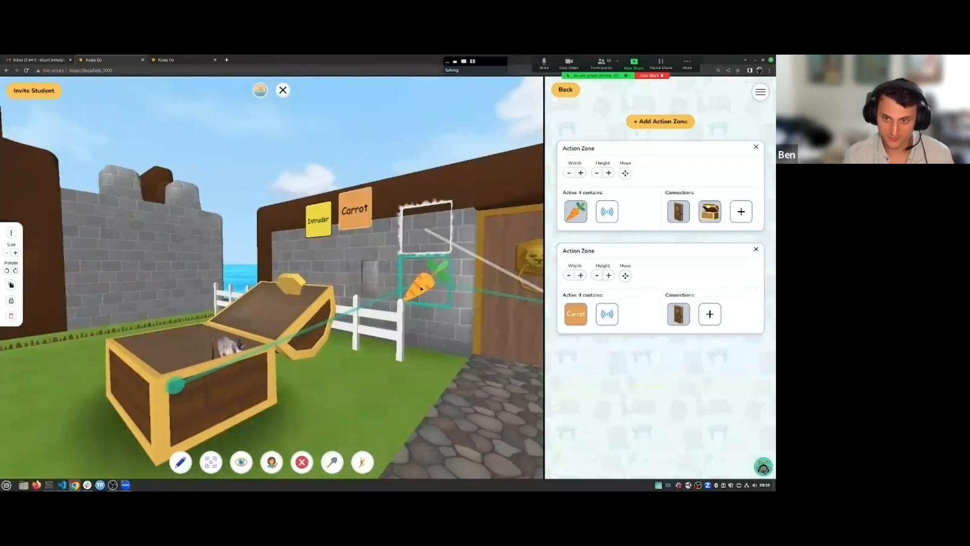
drag(417, 282, 345, 246)
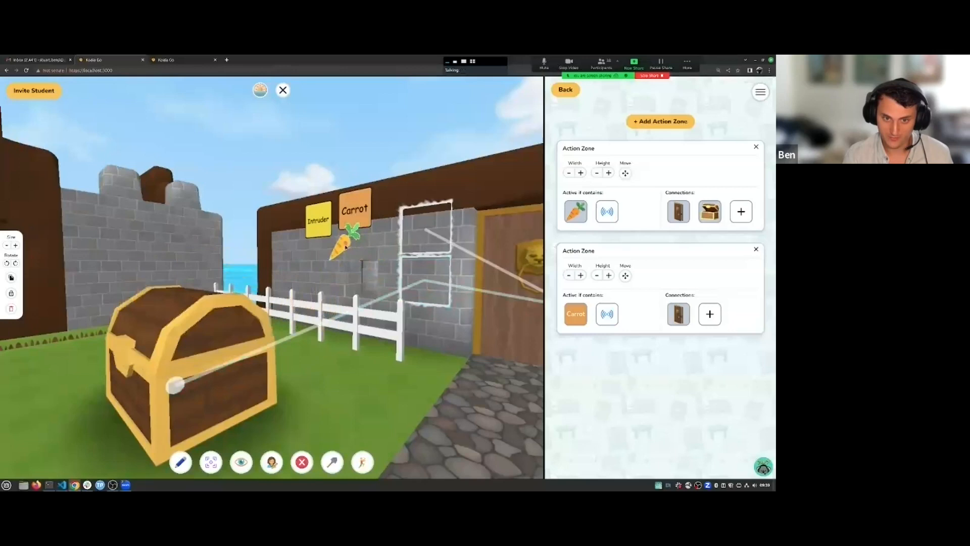
drag(428, 285, 424, 283)
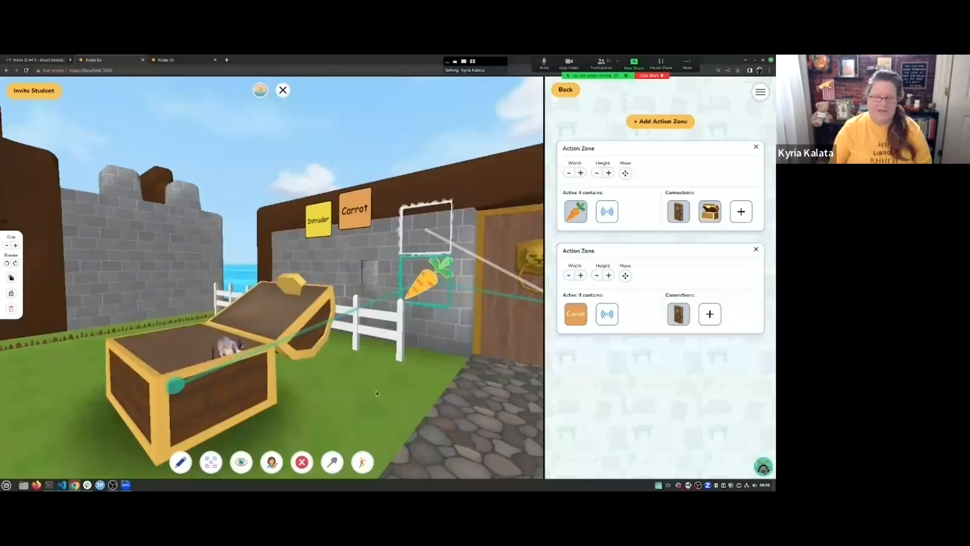
Put the Carrot note inside the open chest, take the carrot image out of its action zone and exit the building tools
drag(388, 397, 374, 323)
drag(340, 297, 325, 249)
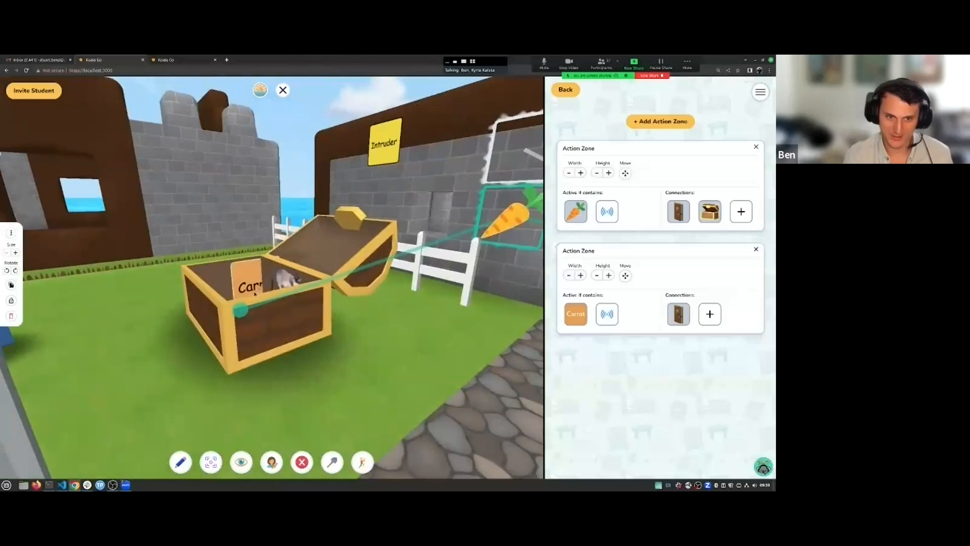
drag(391, 358, 333, 200)
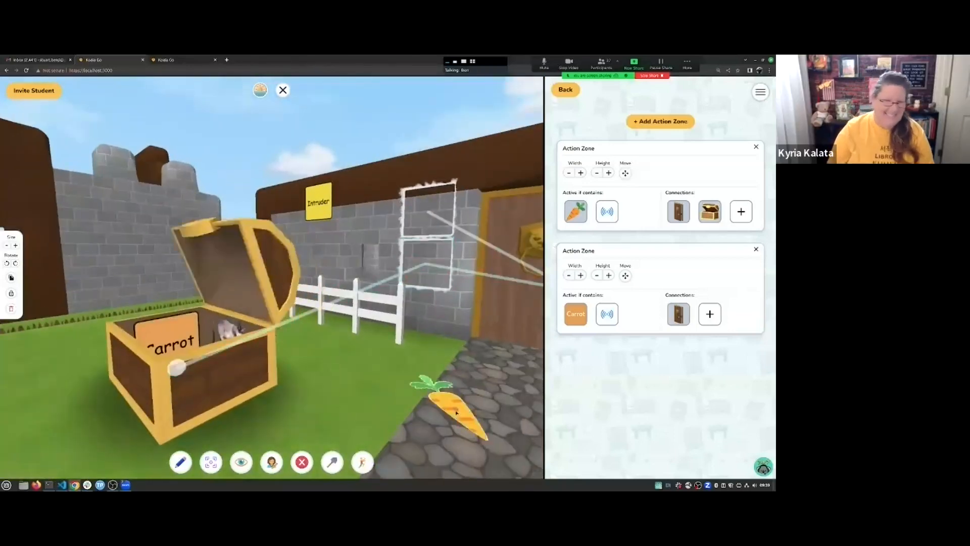
click(564, 92)
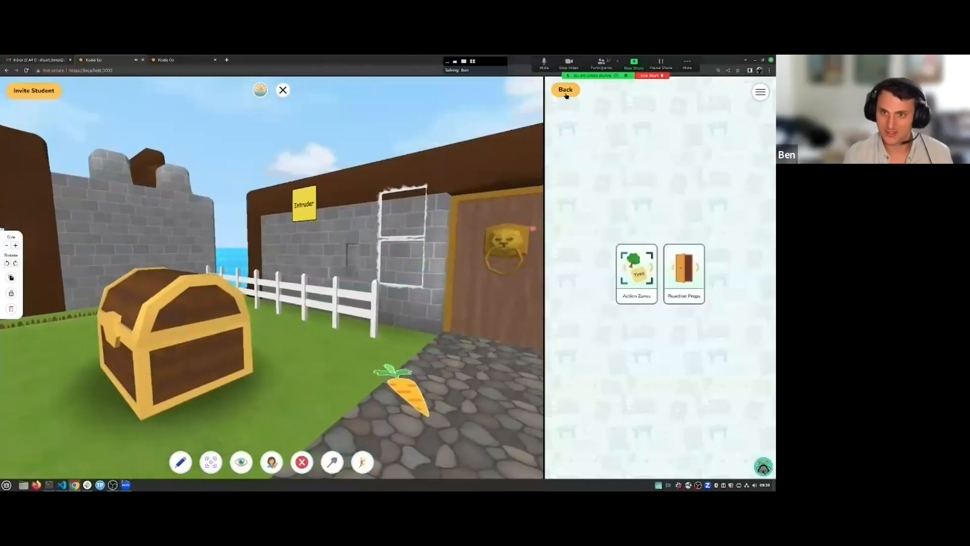
click(565, 92)
click(567, 93)
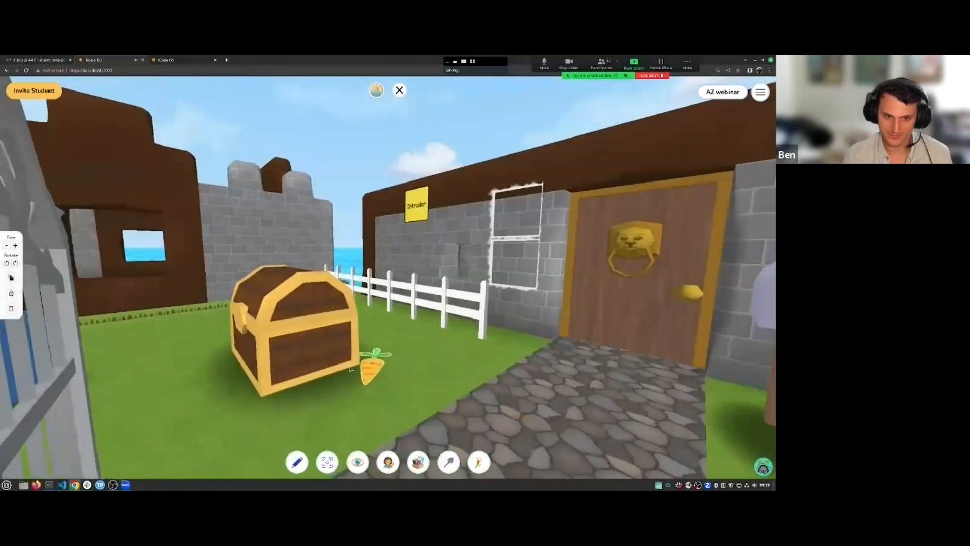
Move the carrot image away from the chest and travel along the stone path to the castle walls to demonstrate hiding it
drag(350, 368, 519, 396)
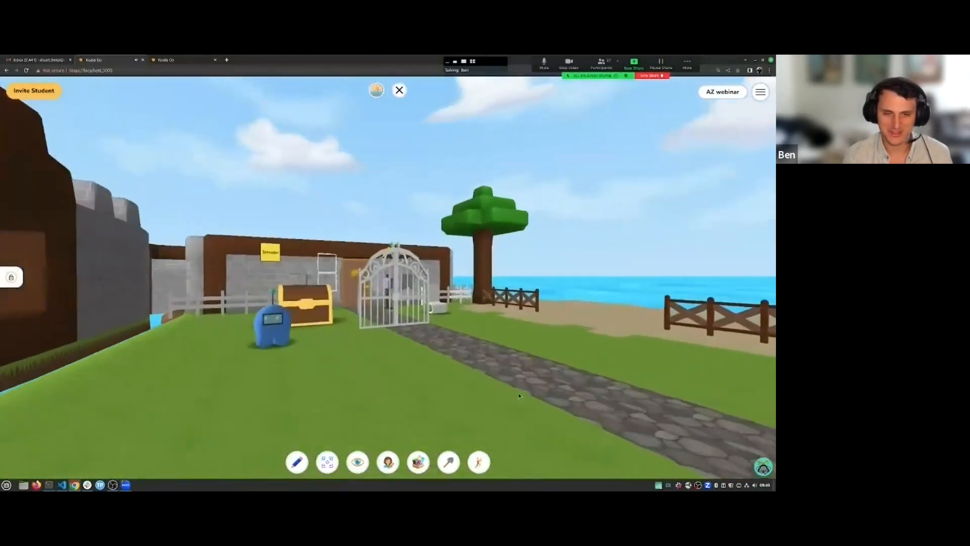
key(w)
drag(234, 245, 522, 199)
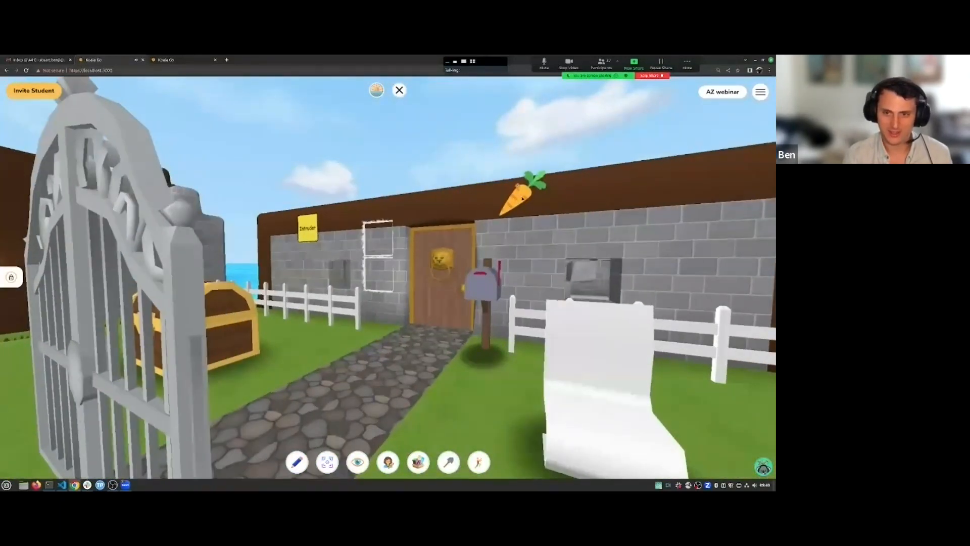
key(w)
drag(342, 352, 672, 389)
key(s)
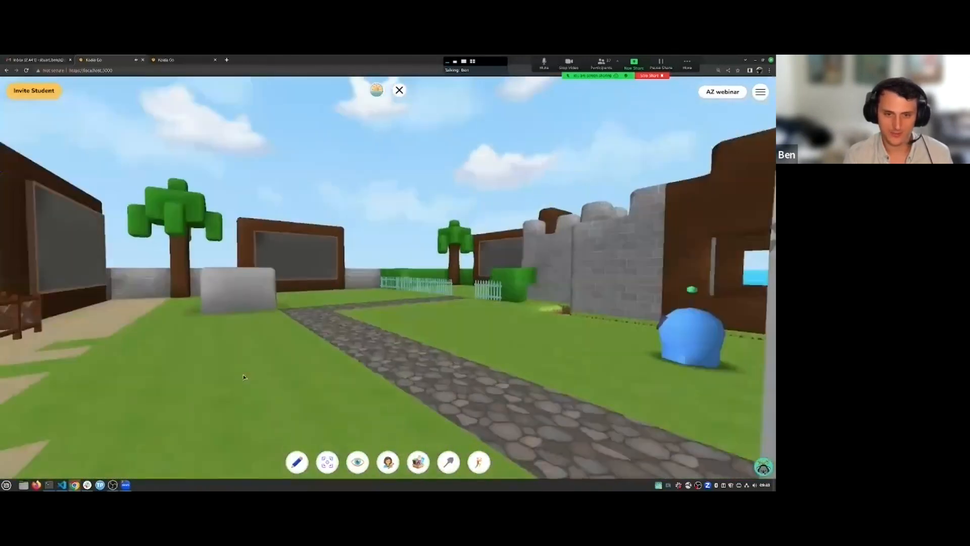
key(w)
drag(435, 387, 170, 374)
key(w)
key(s)
drag(455, 307, 335, 293)
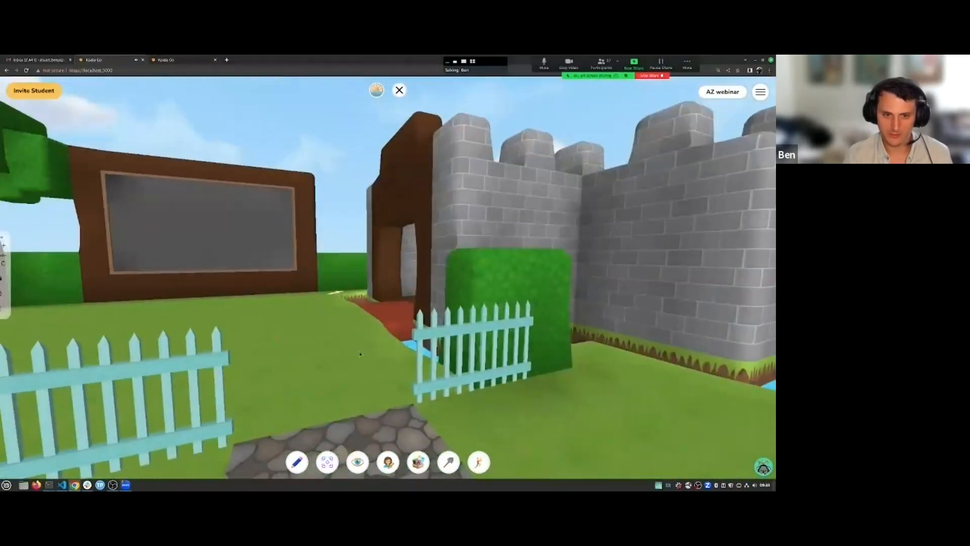
key(w)
drag(345, 338, 229, 226)
Return to the house front and place the carrot image in the lower action zone
key(s)
key(a)
key(w)
key(a)
key(a)
key(w)
key(a)
key(w)
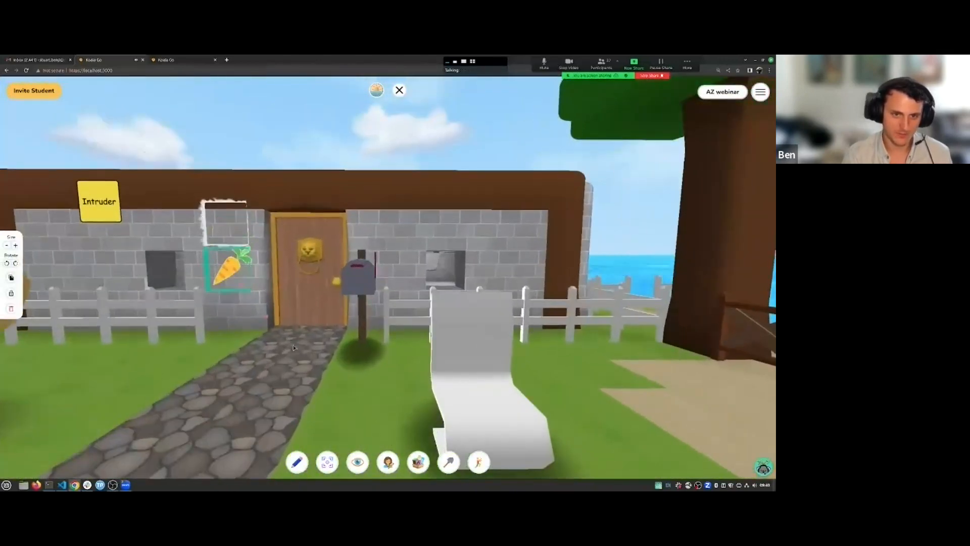
Take the Carrot note out of the open chest and place it in the upper action zone beside the door
key(a)
key(w)
key(a)
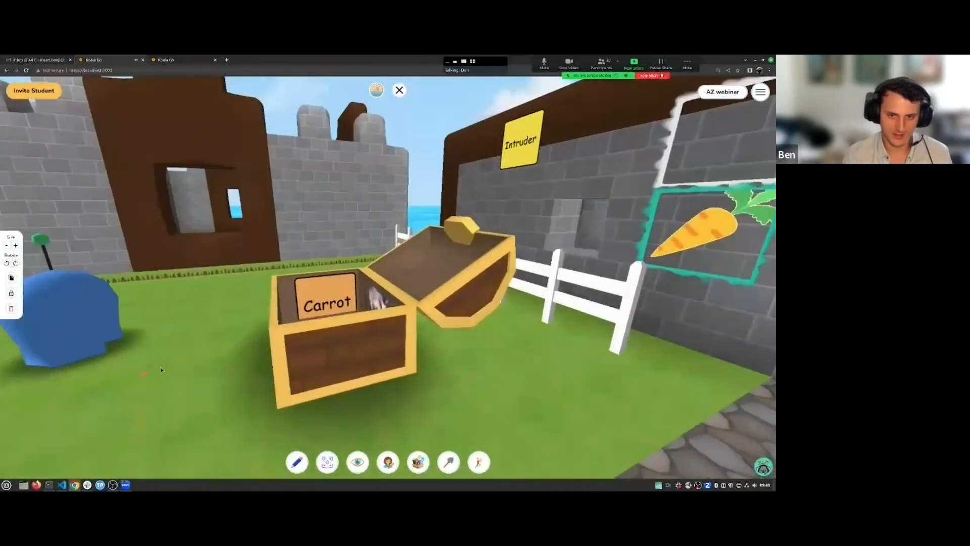
key(w)
key(d)
drag(269, 340, 363, 214)
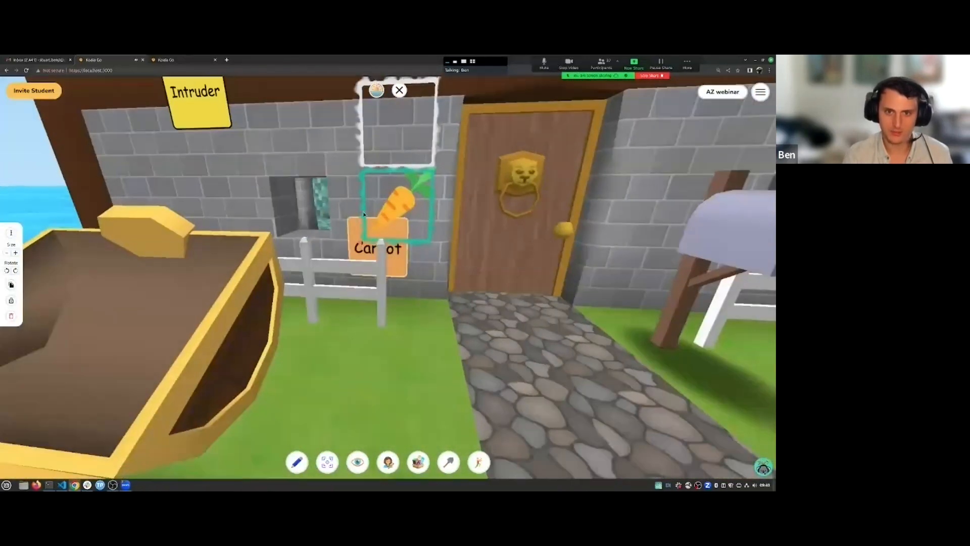
key(d)
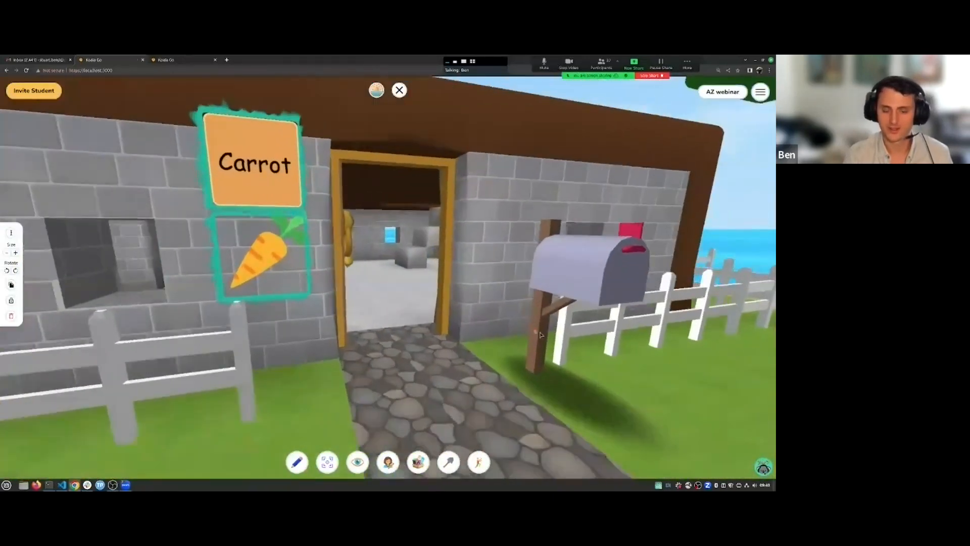
Go back from the open door to the chest and move the red image out of it
key(w)
key(s)
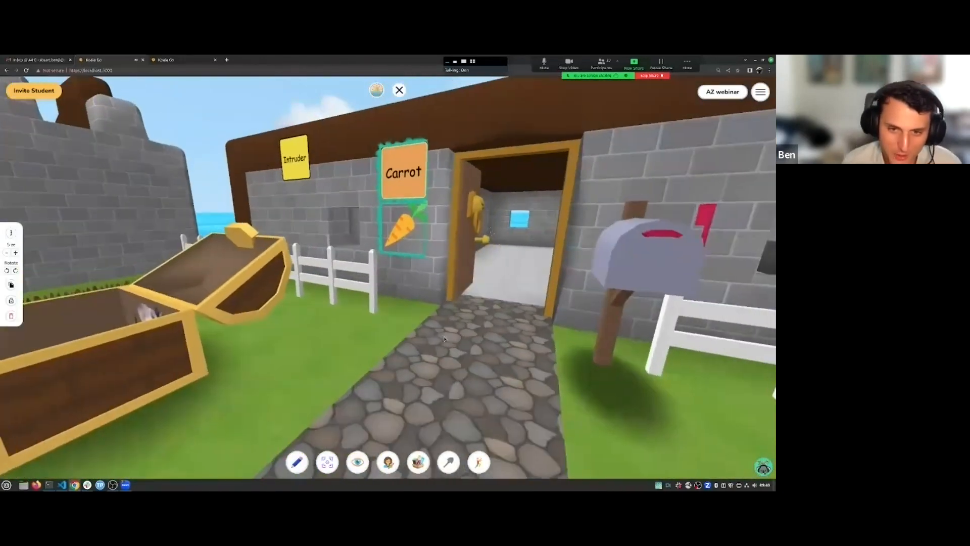
drag(445, 339, 216, 273)
key(w)
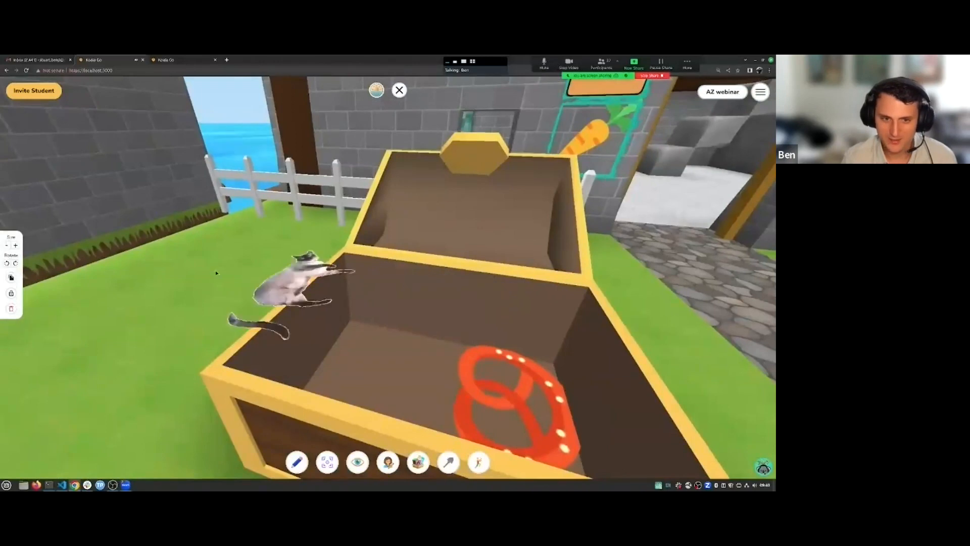
drag(488, 391, 420, 443)
key(w)
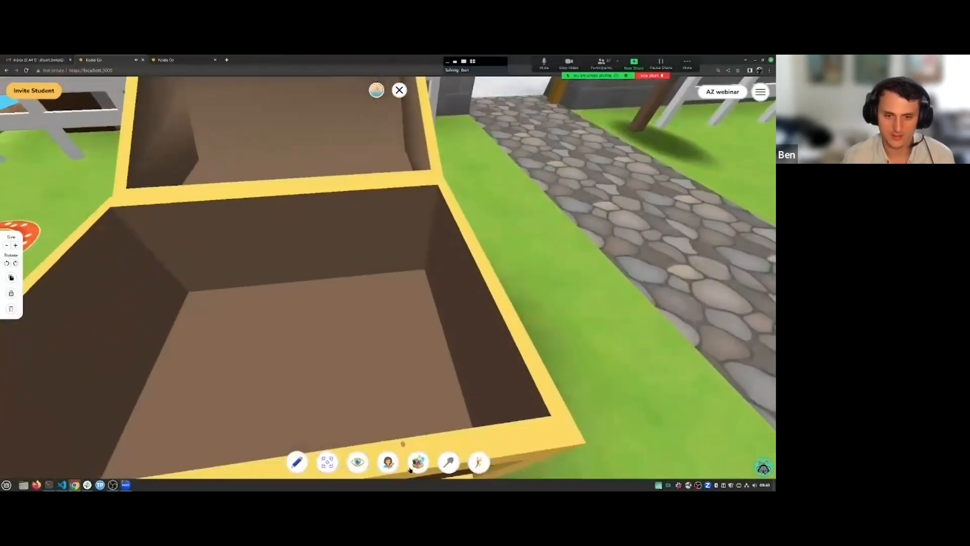
Remove the chest connection from the carrot-image action zone, keeping only the door connected
click(416, 462)
click(726, 243)
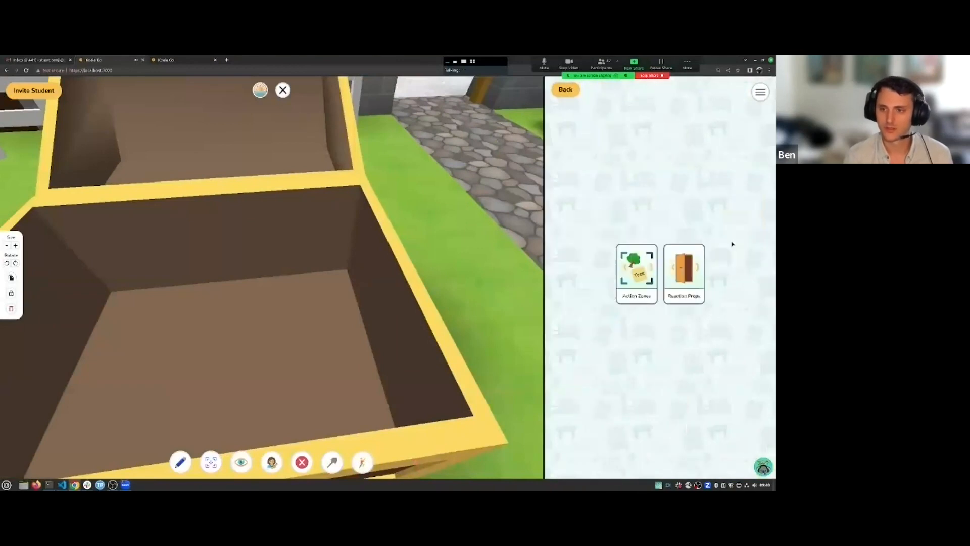
click(630, 289)
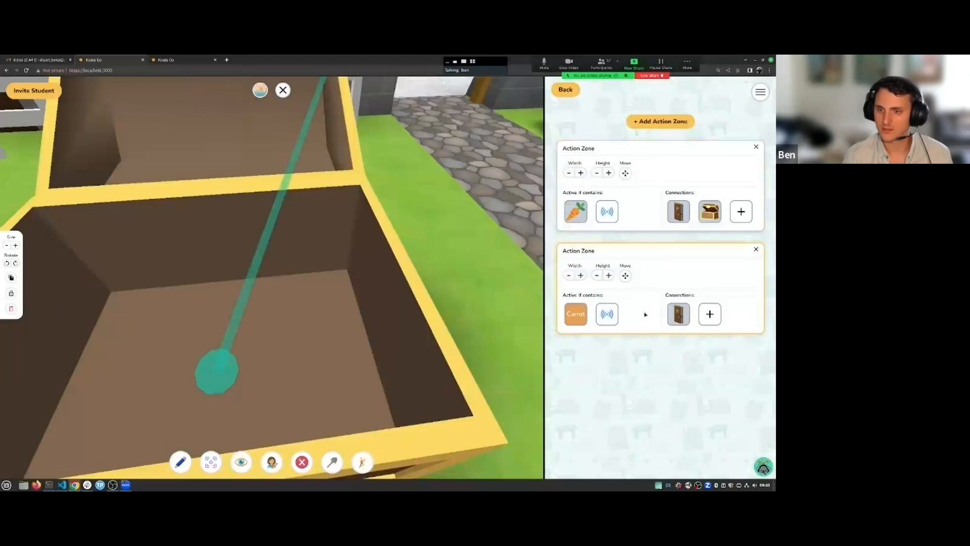
click(710, 211)
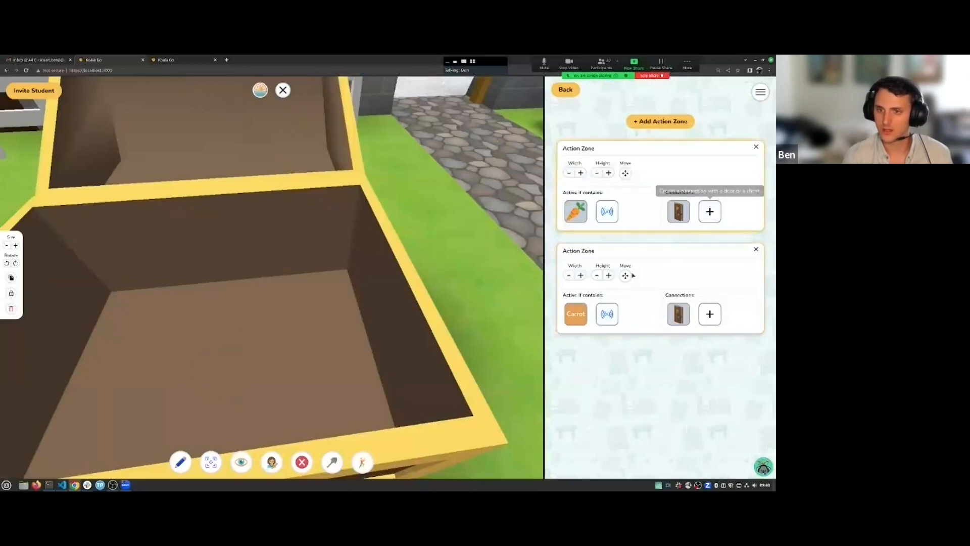
Add a new action zone on the floor inside the chest and adjust its size
click(658, 123)
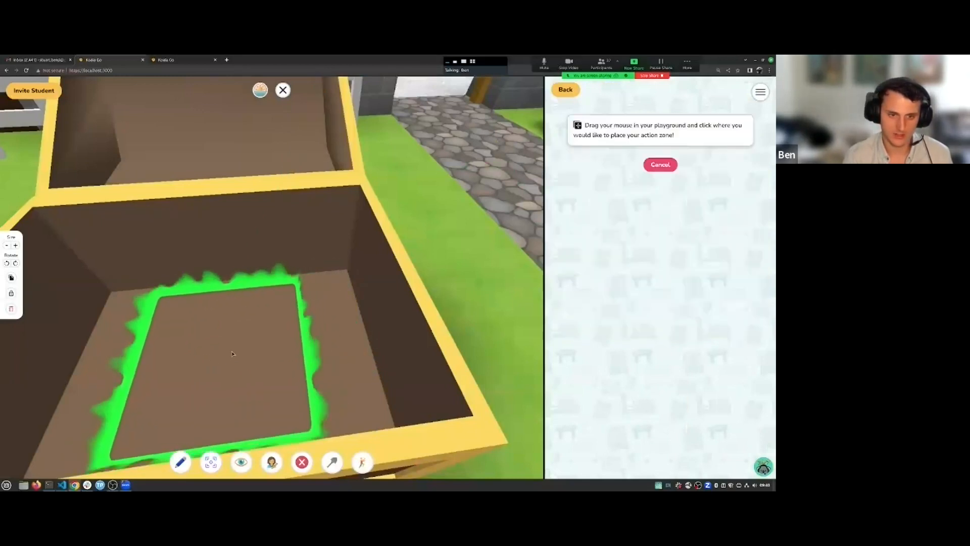
click(229, 360)
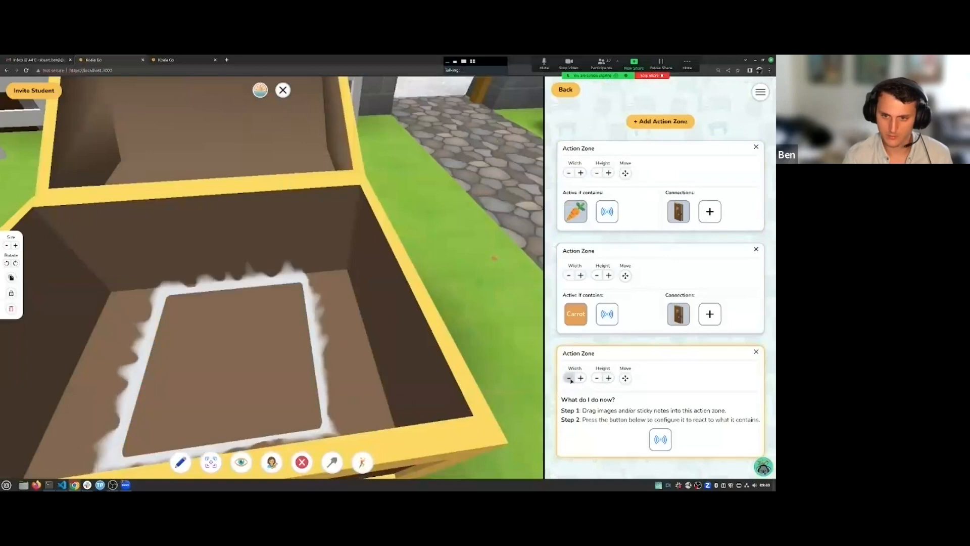
click(611, 378)
Place a second Chest from the Reaction Props on the grass between the gate and the beach
key(s)
drag(468, 359, 511, 288)
key(w)
key(s)
key(w)
key(s)
key(s)
click(556, 93)
click(646, 284)
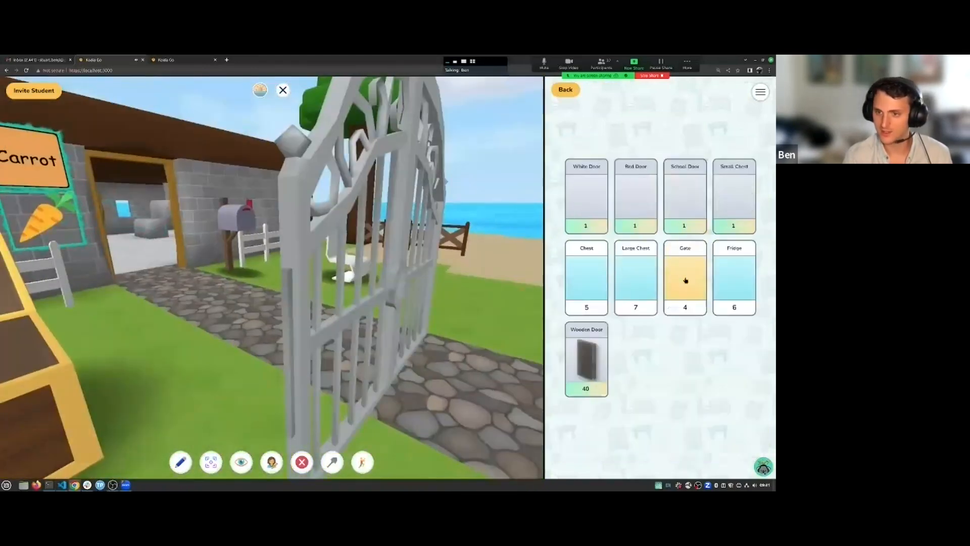
key(d)
click(587, 292)
key(w)
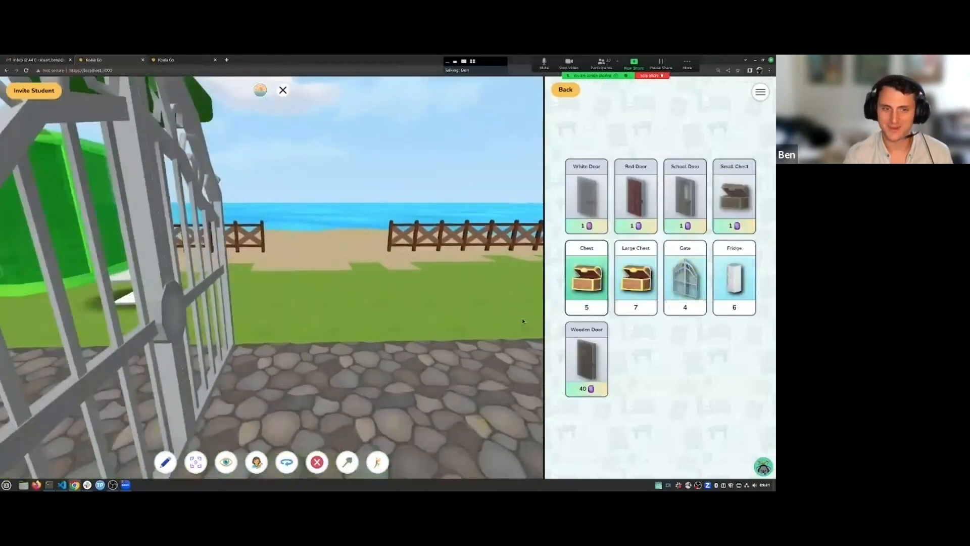
click(166, 321)
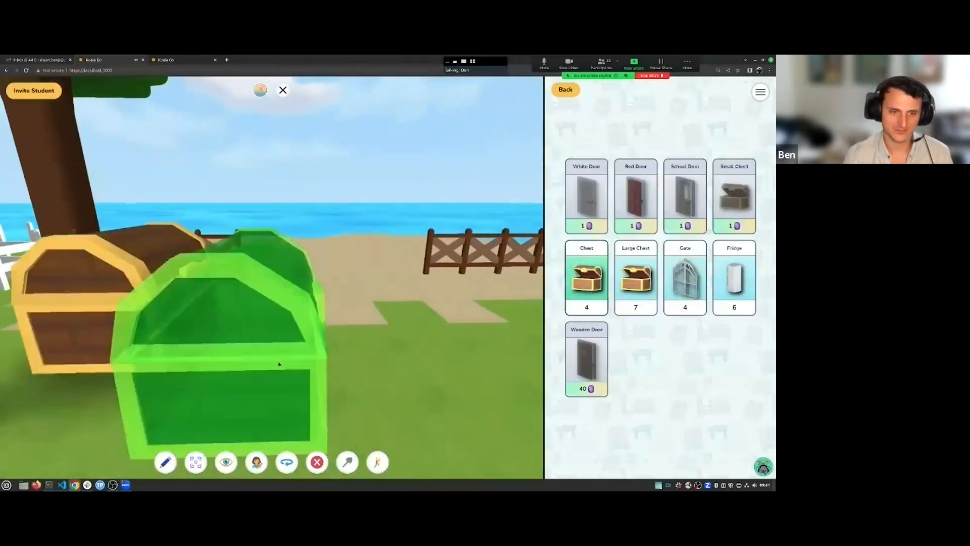
Exit the building tools, go to the new chest and open it
key(s)
click(563, 92)
click(563, 95)
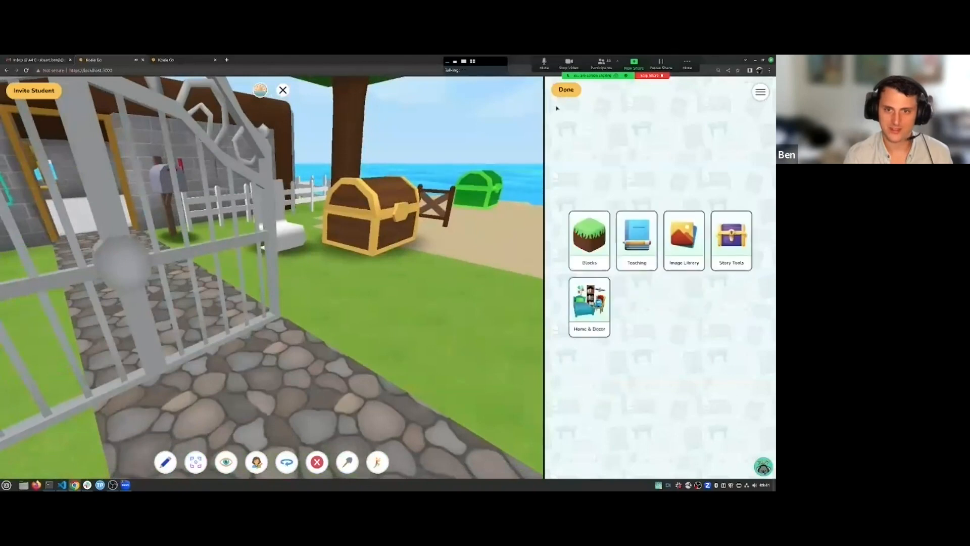
click(562, 95)
click(458, 215)
key(d)
key(w)
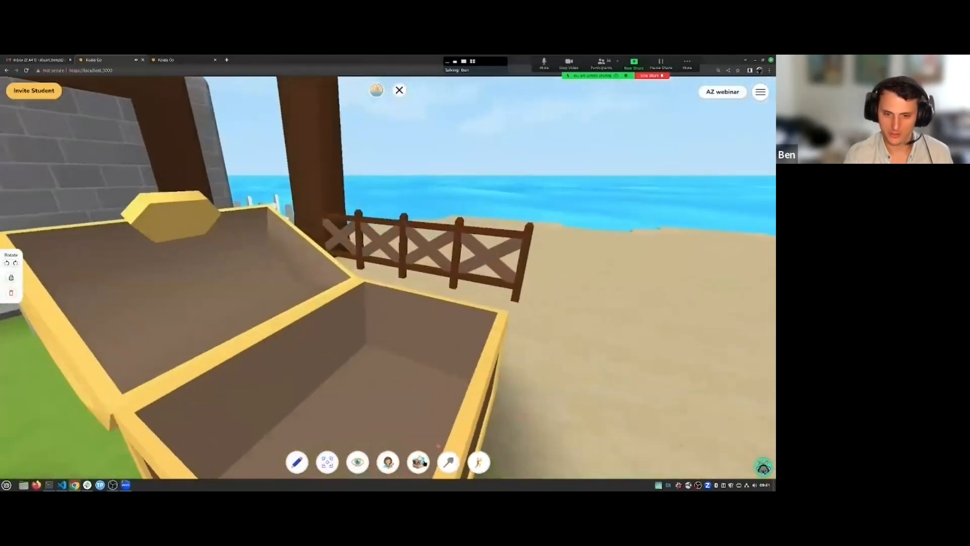
Place a yellow sticky note with the text Key inside the new chest
click(419, 462)
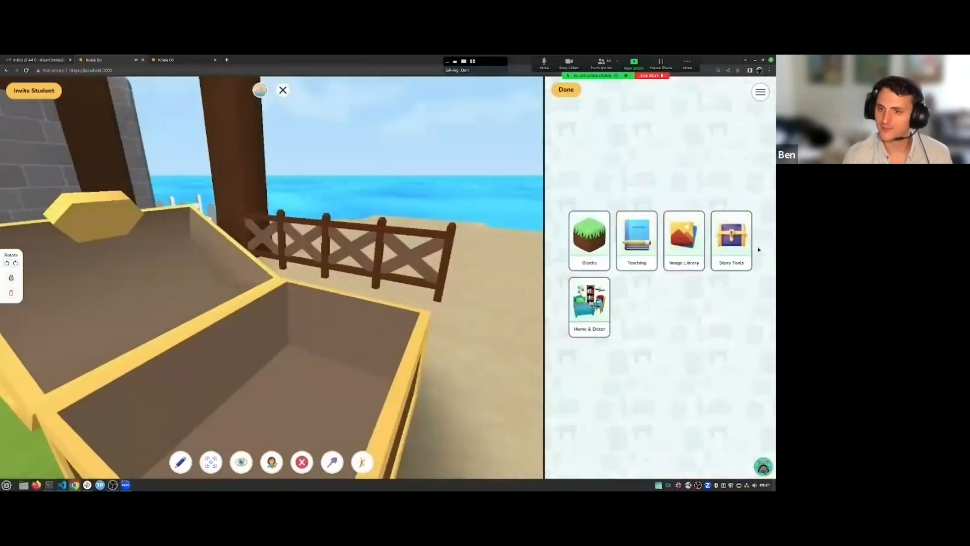
click(649, 243)
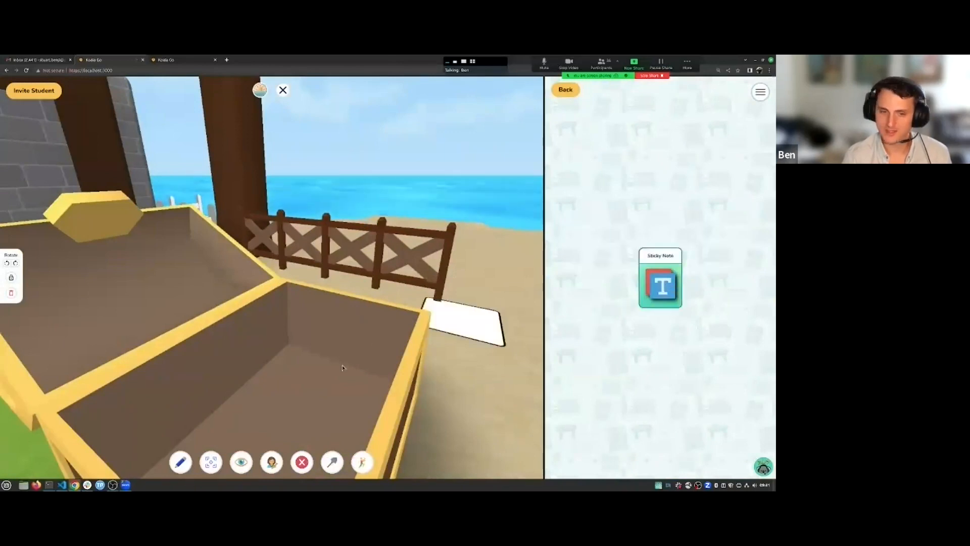
click(293, 410)
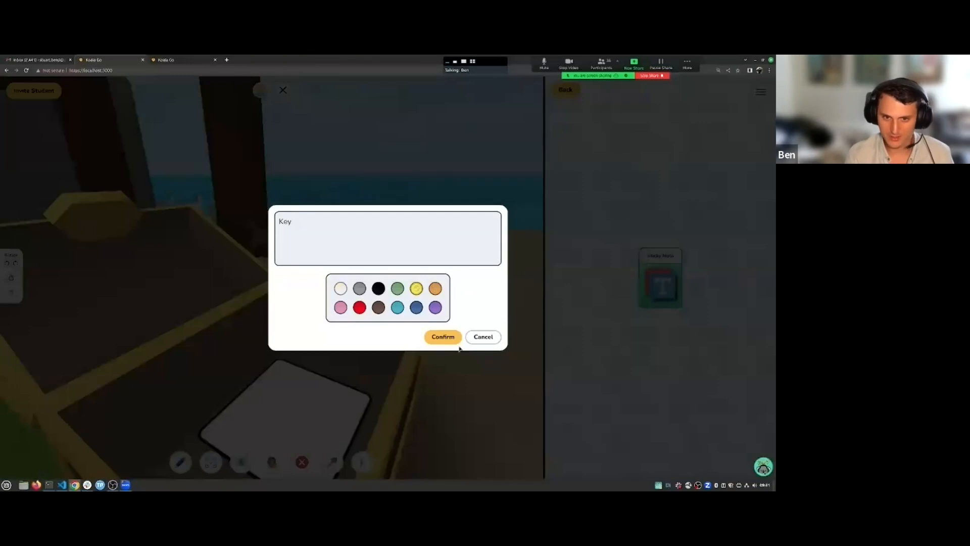
click(437, 337)
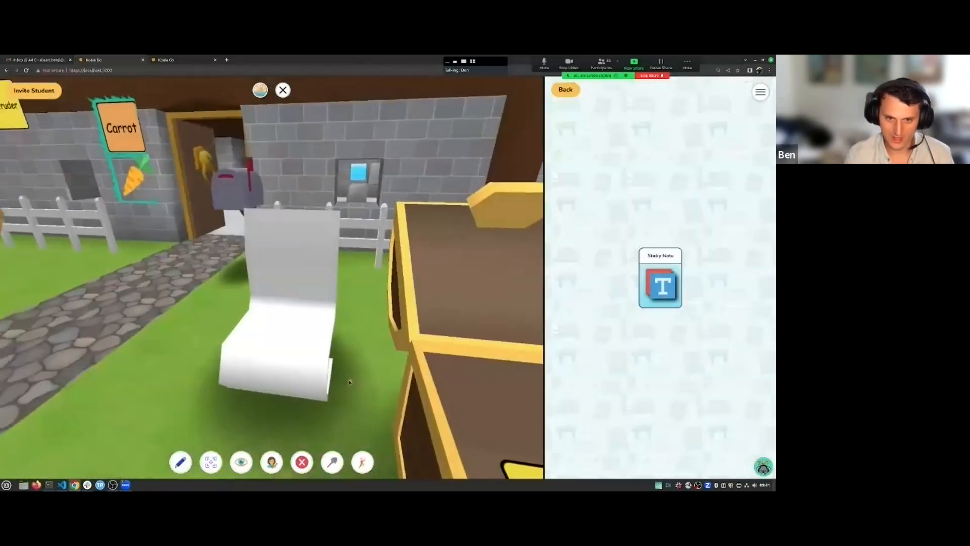
Return to the house wall near the first chest and delete the action zone around the carrot image
key(s)
drag(349, 380, 559, 373)
key(w)
key(w)
key(w)
click(139, 384)
key(w)
drag(377, 369, 46, 333)
key(w)
click(565, 91)
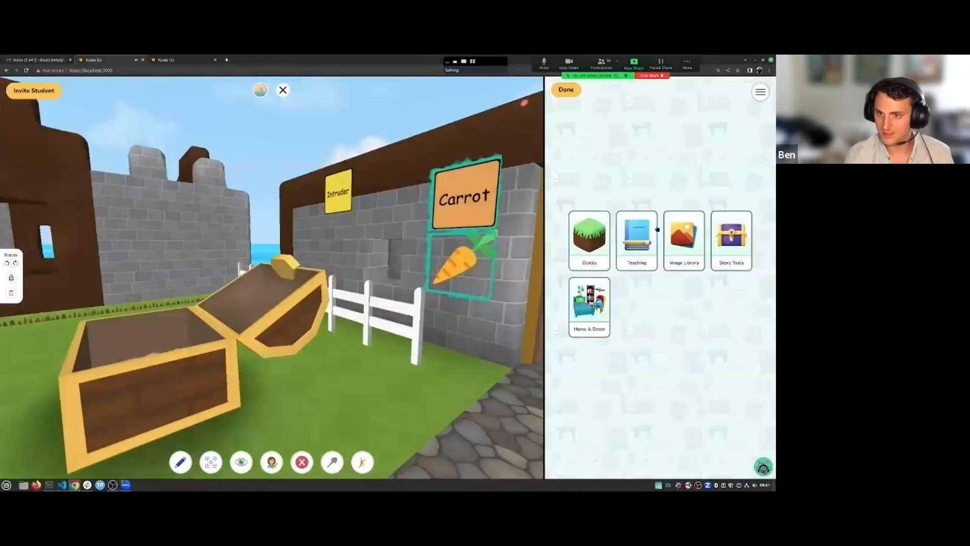
click(730, 233)
click(639, 287)
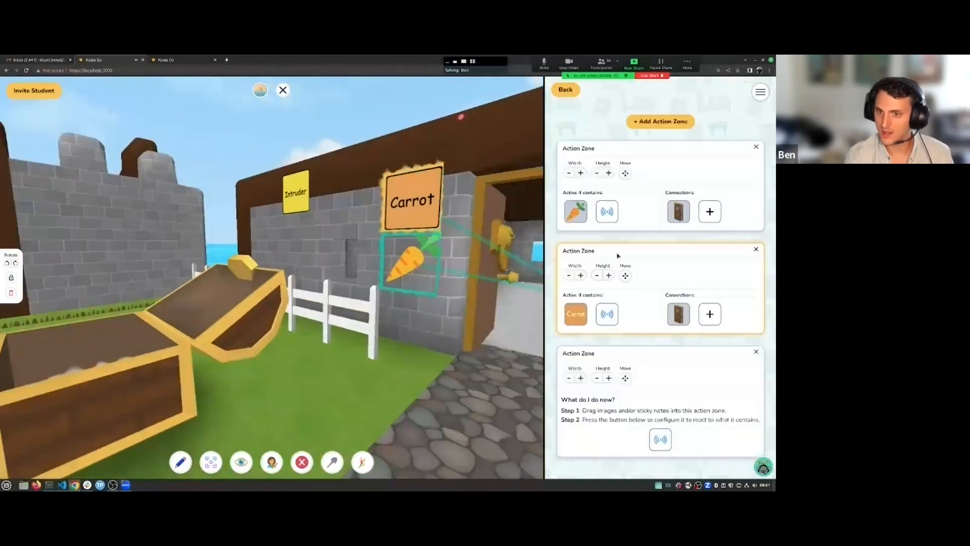
click(757, 147)
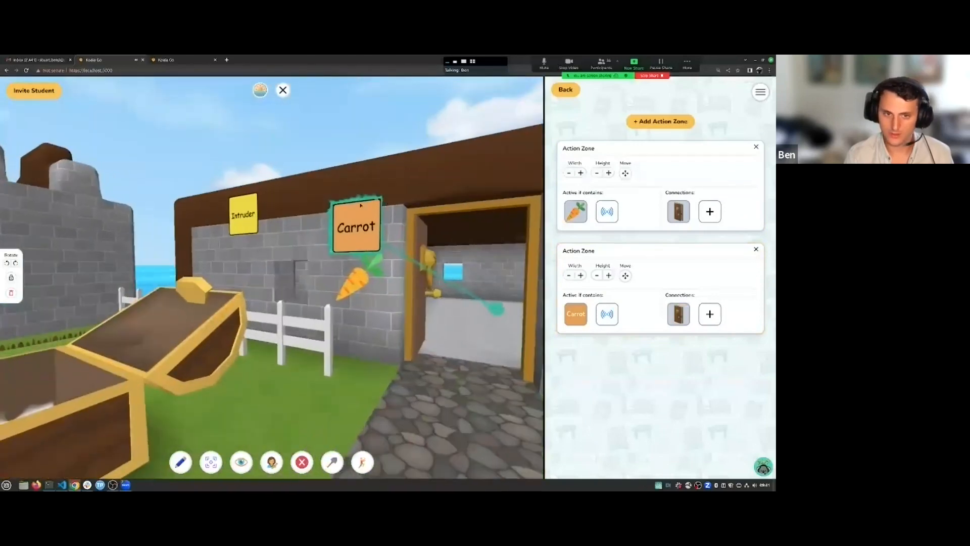
Swap the Carrot note in the zone beside the door for the second chest's Key note, and make the zone sense Key
drag(326, 312, 571, 349)
key(w)
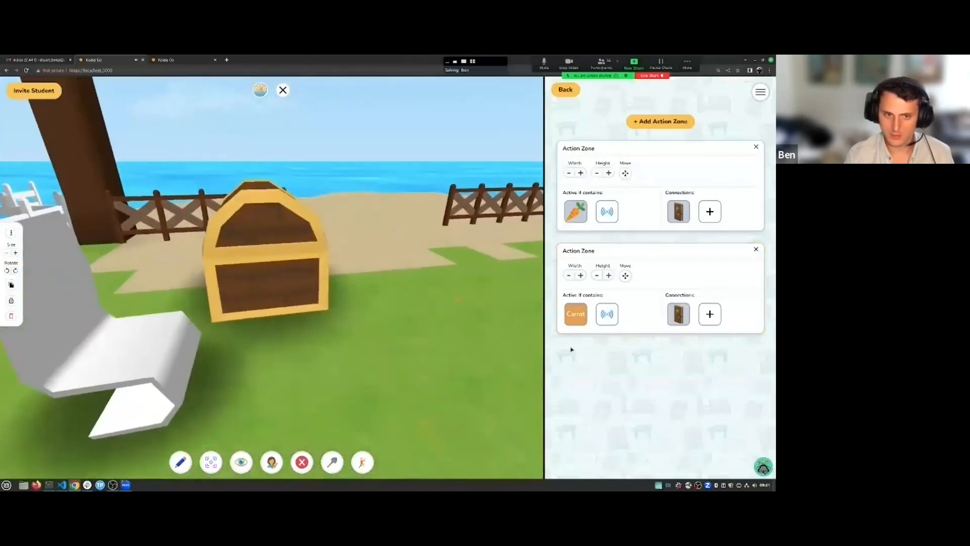
click(247, 336)
drag(385, 350, 140, 282)
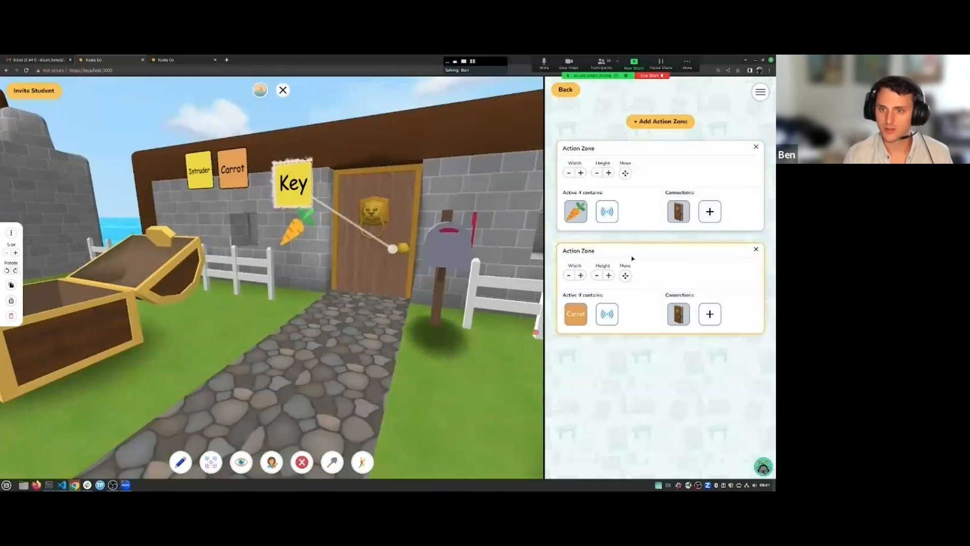
click(608, 211)
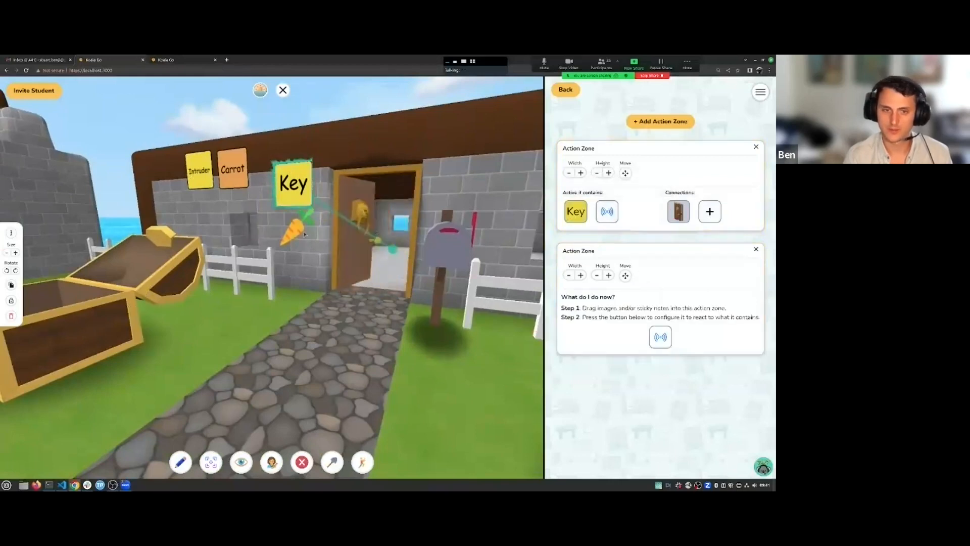
Take the Key note from the door's action zone back into the second chest and close the chest
key(Right)
drag(311, 226, 584, 338)
click(423, 393)
key(Right)
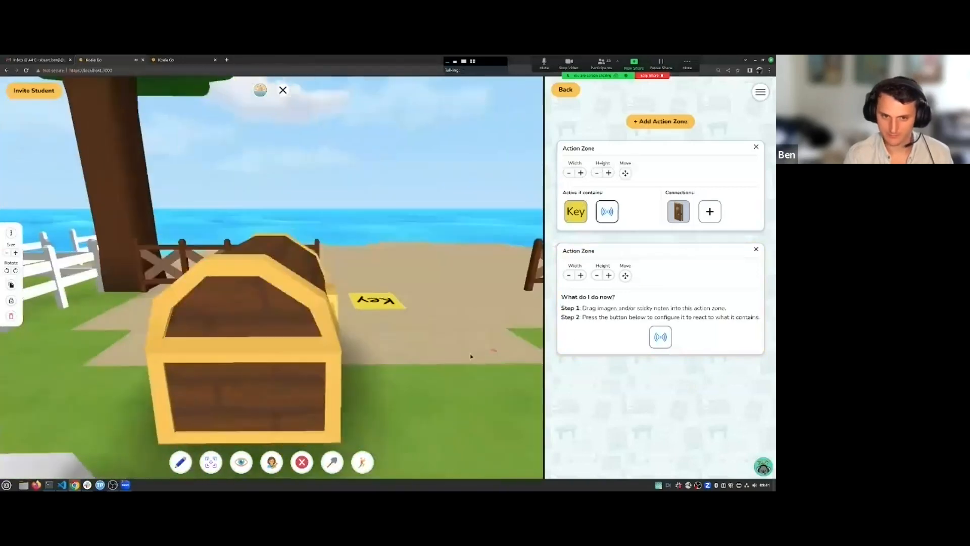
key(Up)
click(263, 339)
drag(400, 315, 260, 401)
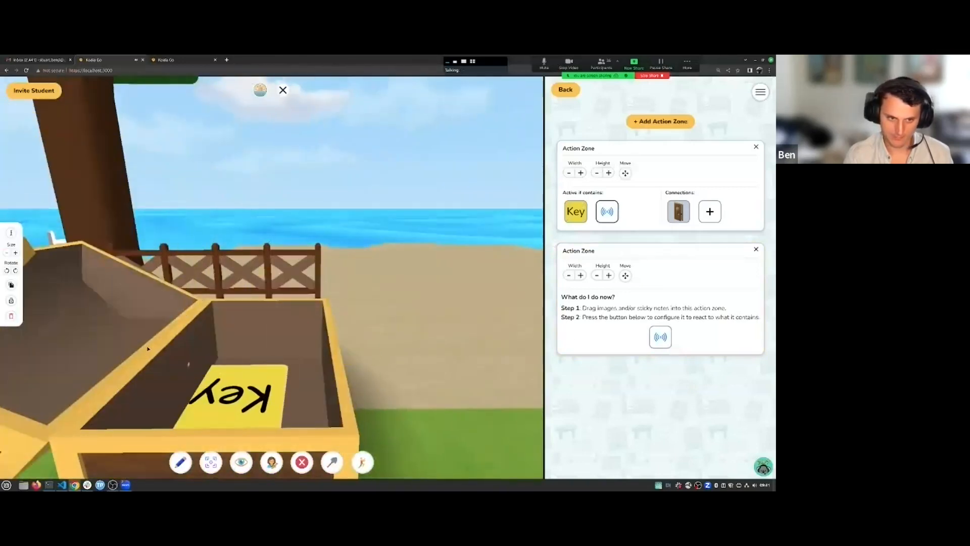
click(147, 349)
Add a new action zone on the stone house wall beyond the mailbox, behind the second chest
key(Down)
key(Left)
drag(270, 375, 521, 364)
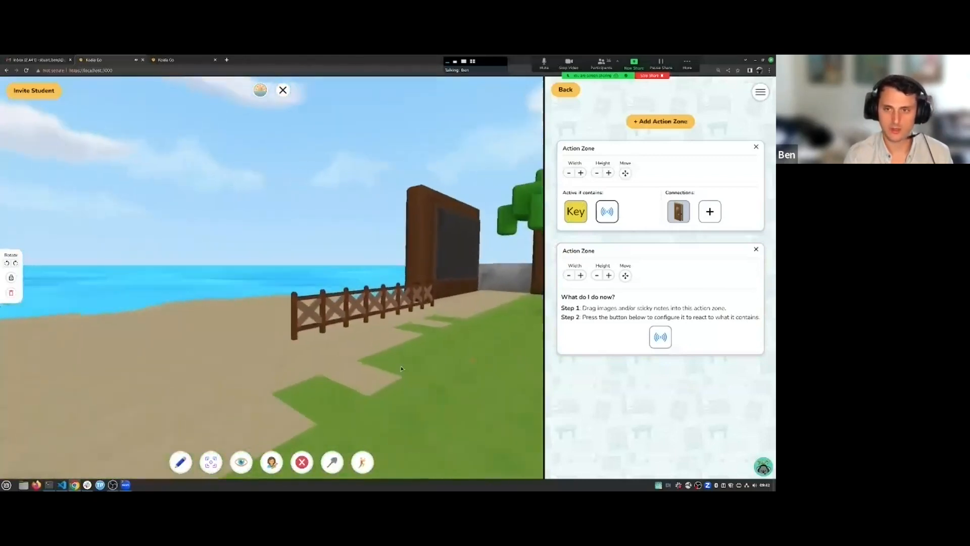
drag(402, 368, 267, 368)
click(652, 122)
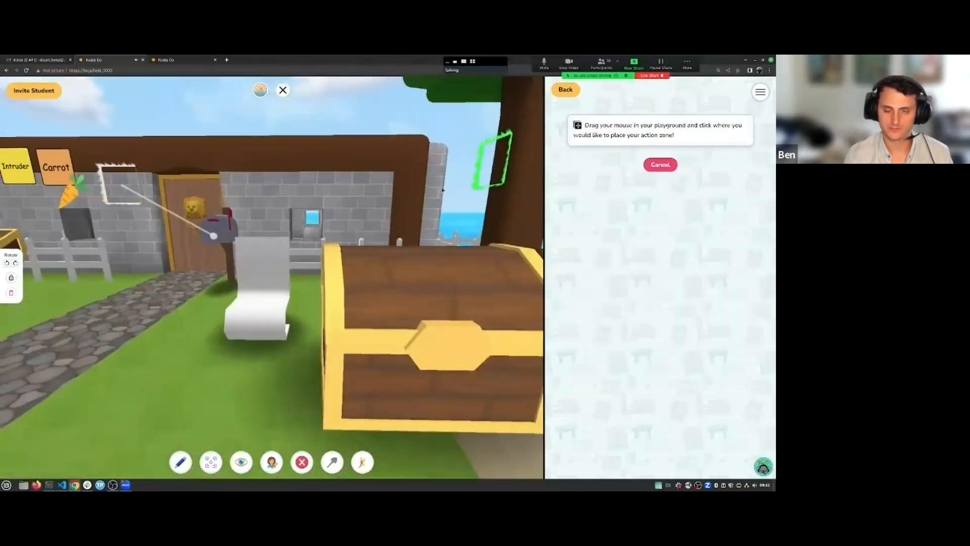
click(483, 185)
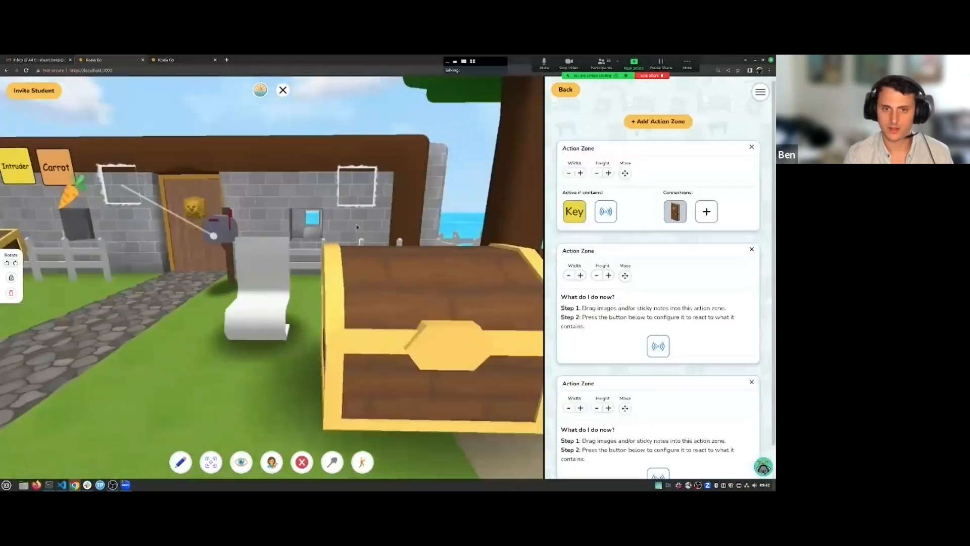
Make the new wall zone react to the carrot image and connect it to the second chest
drag(79, 202, 340, 184)
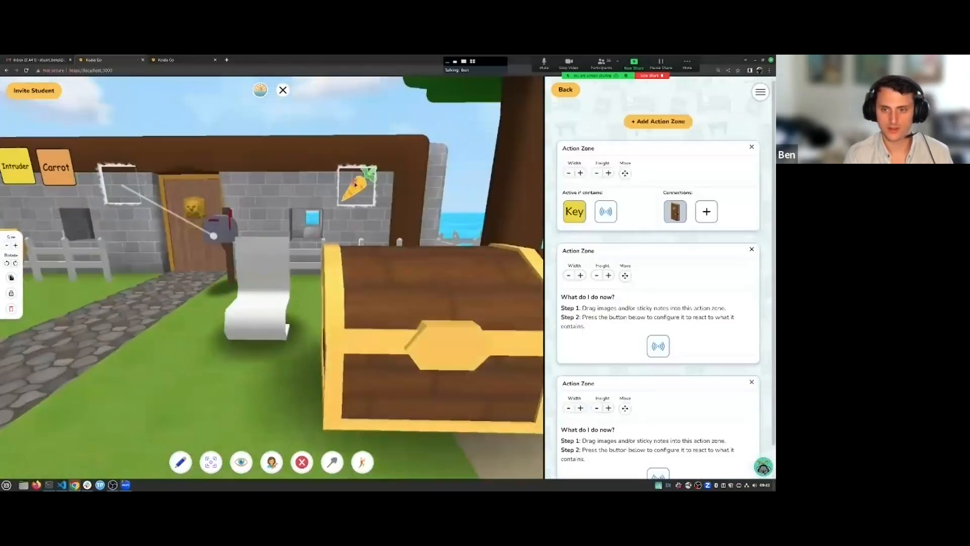
scroll(729, 400, down, 1)
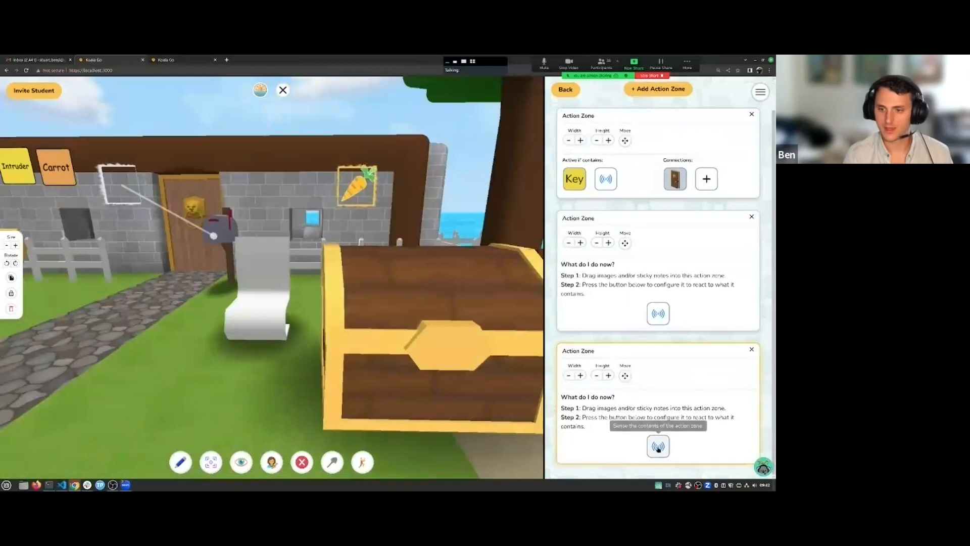
click(658, 447)
click(675, 444)
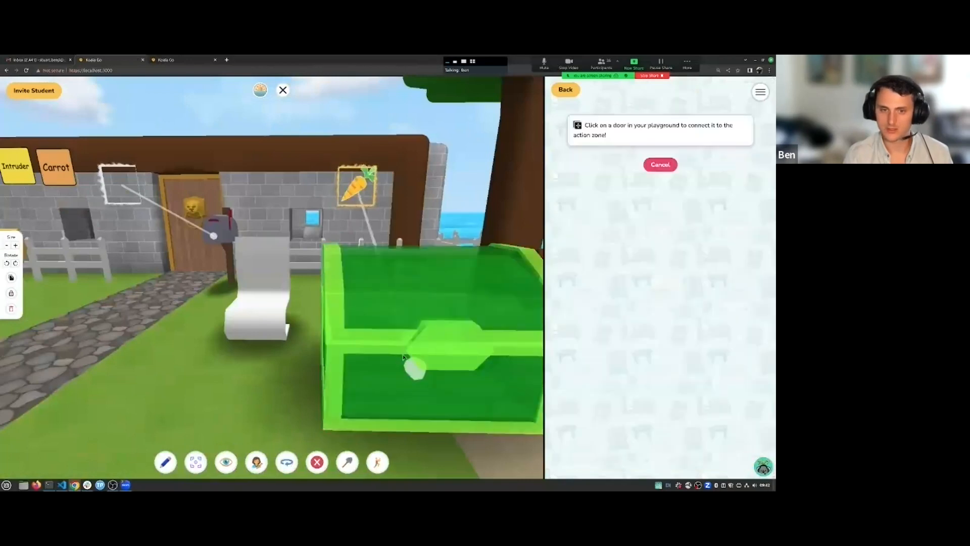
click(403, 356)
Take the carrot image out of its zone onto the bare wall and close the first chest
drag(345, 193, 276, 184)
key(Down)
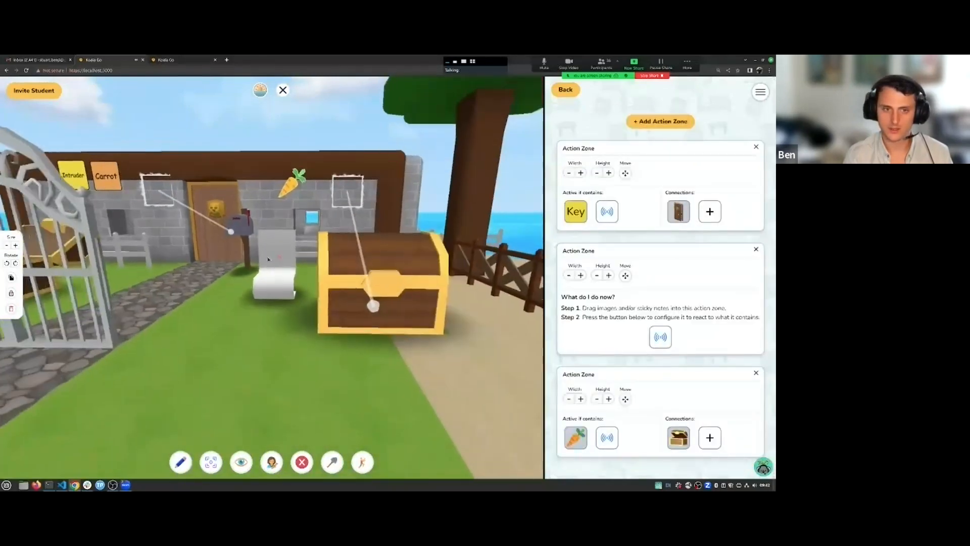
key(Left)
key(Up)
key(Up)
click(149, 254)
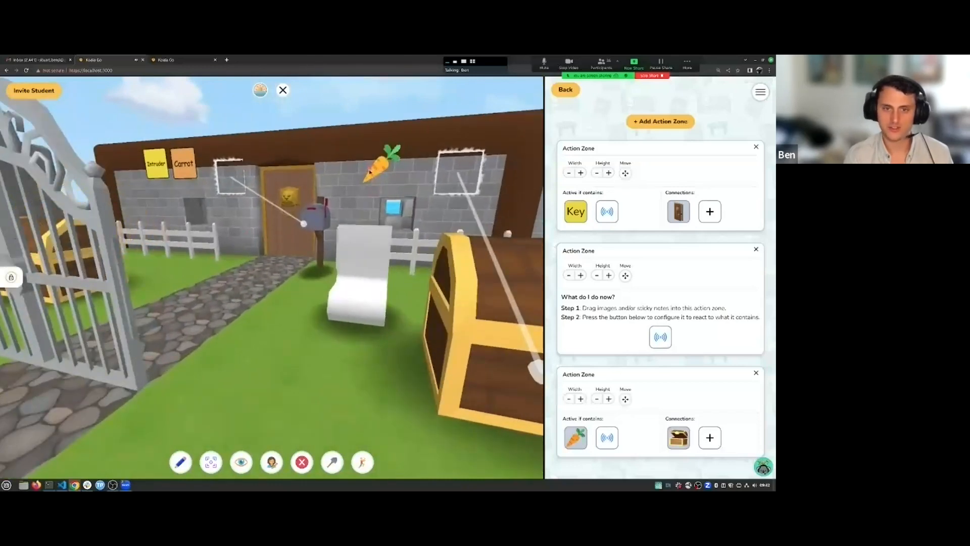
Put the carrot image back in its zone and move the Key note from the second chest into the zone beside the door
drag(362, 174, 344, 183)
key(Right)
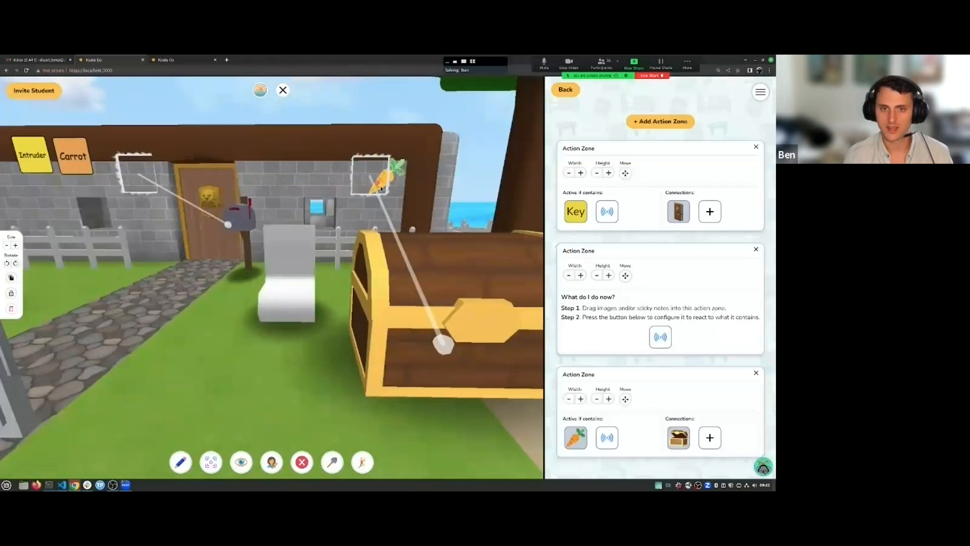
drag(354, 242, 269, 178)
key(Up)
key(Down)
key(Left)
key(Down)
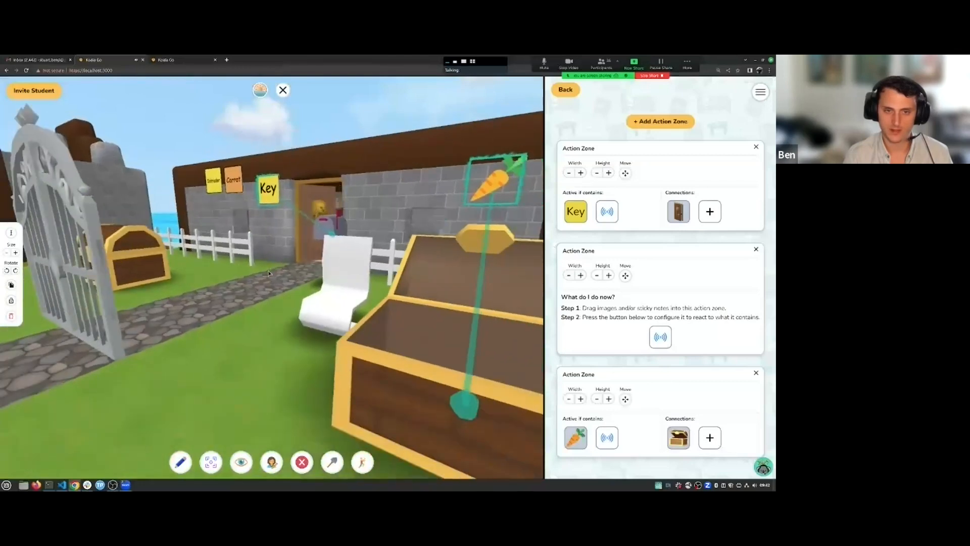
Move the Key note out of the door's zone onto the grass, then go to the first chest and open it
drag(308, 347, 232, 362)
key(Left)
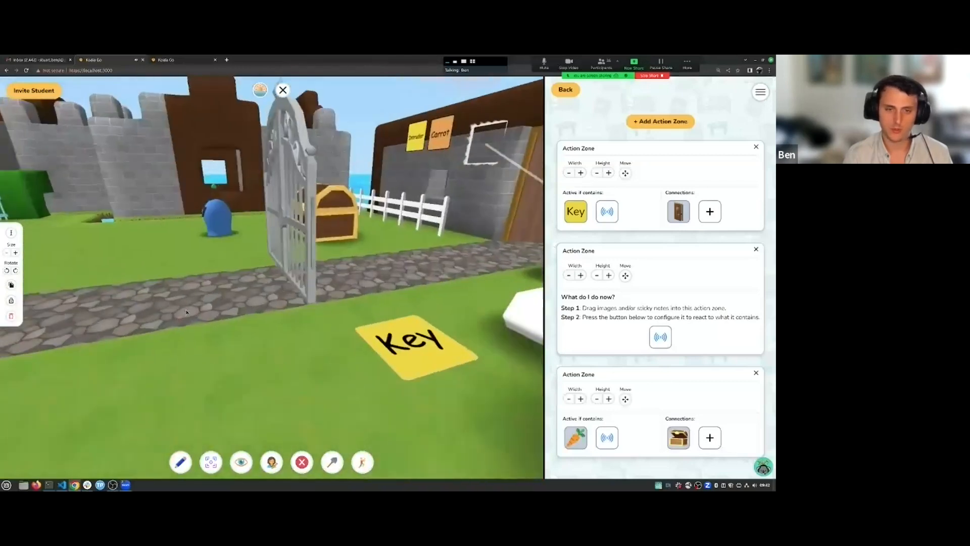
key(Up)
key(Right)
click(197, 222)
key(Up)
drag(291, 307, 375, 278)
Move the Carrot note from the wall into the action zone inside the first chest
drag(214, 182, 160, 450)
key(Down)
drag(353, 354, 313, 394)
key(Up)
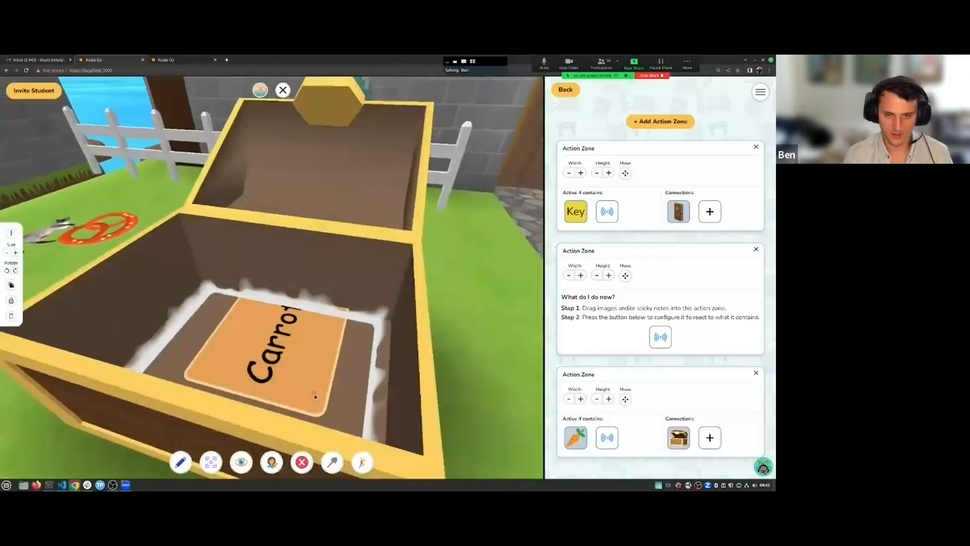
Make the first chest's inner action zone sense the Carrot note and connect the zone to the house door
click(663, 336)
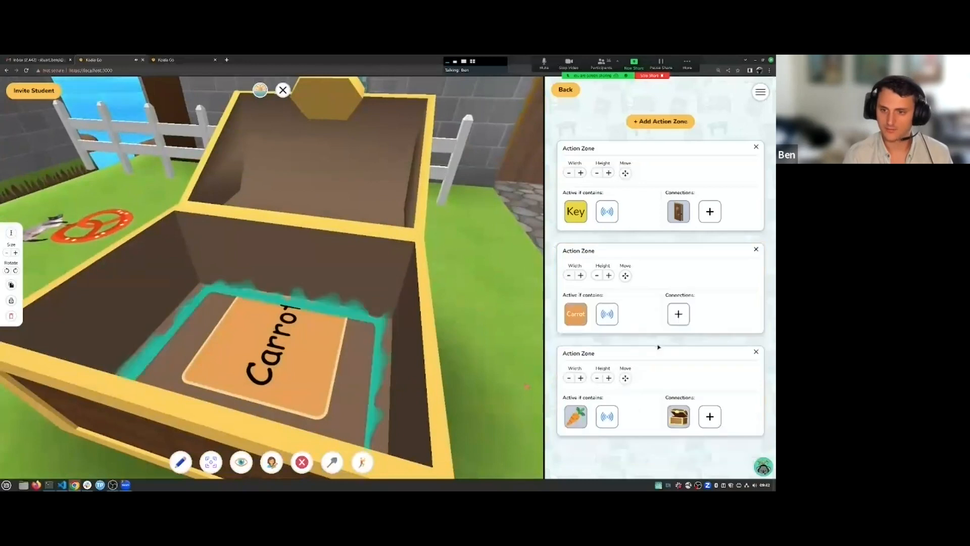
click(677, 312)
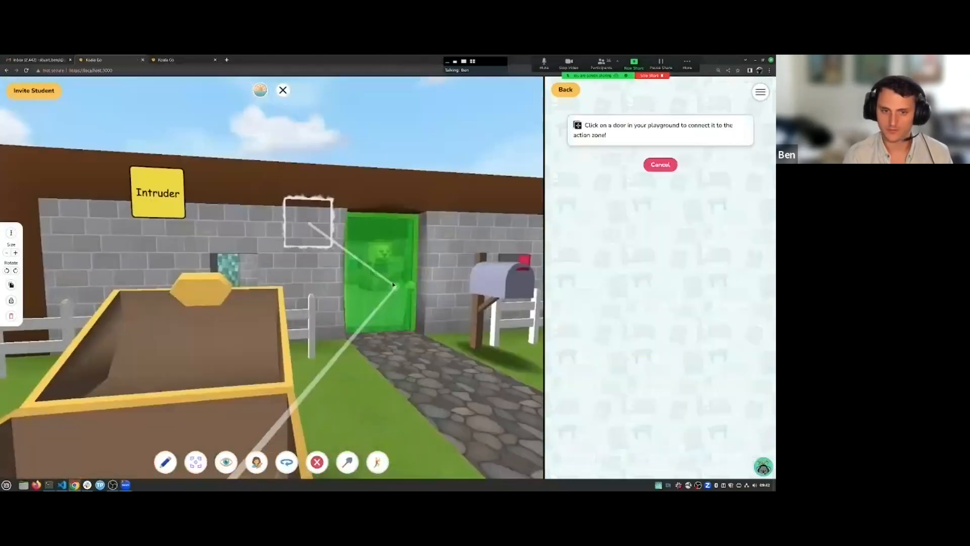
click(399, 281)
key(Up)
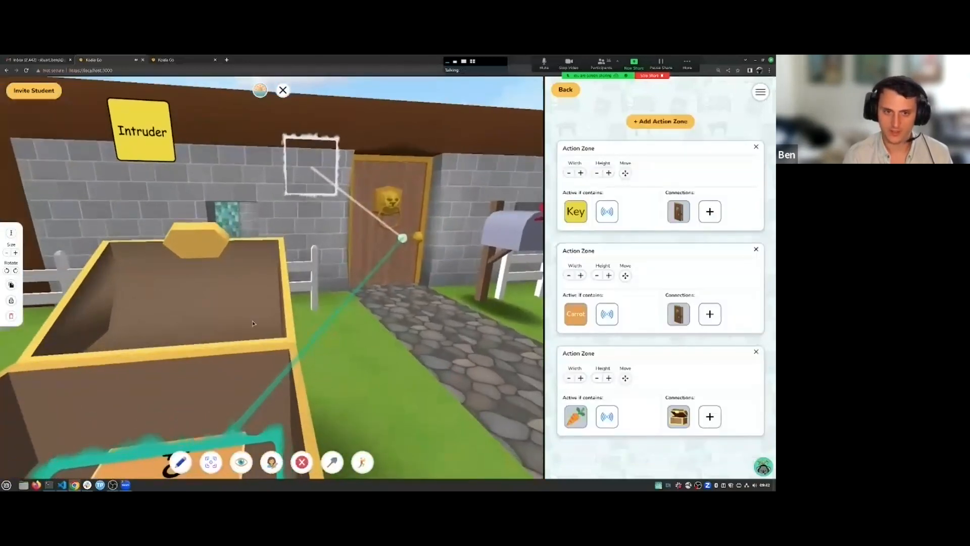
key(Down)
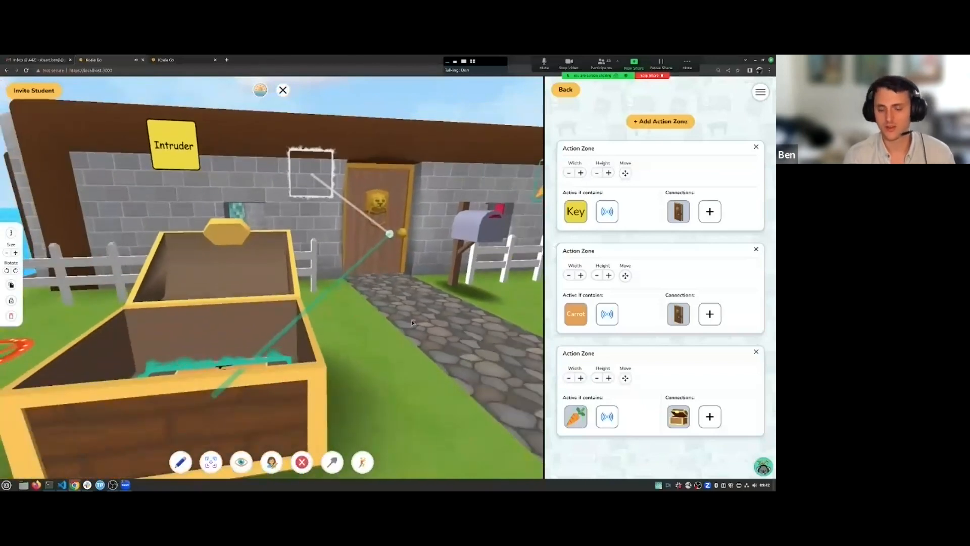
drag(489, 279, 480, 286)
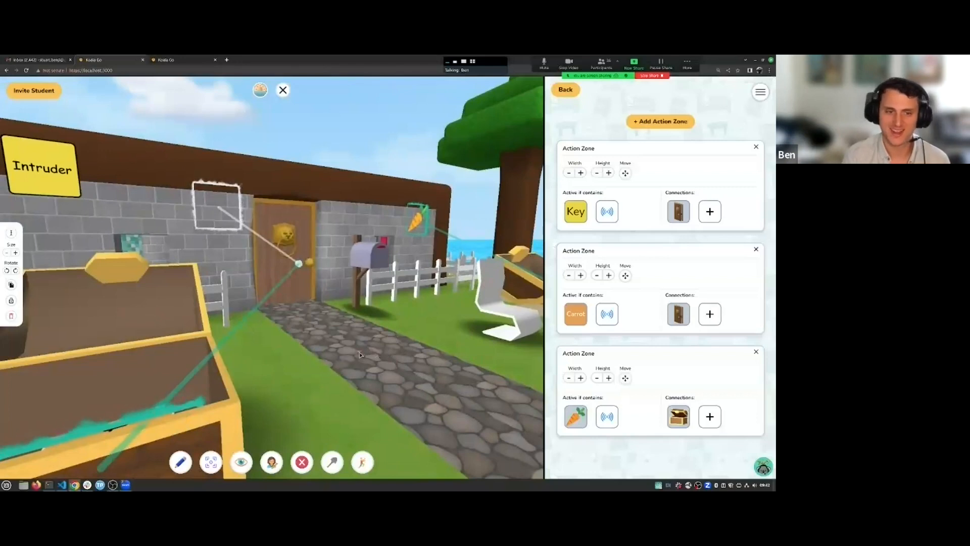
Place the Key note from the grass in the action zone beside the door
drag(375, 368, 409, 361)
key(w)
key(a)
key(s)
key(a)
drag(455, 449, 245, 214)
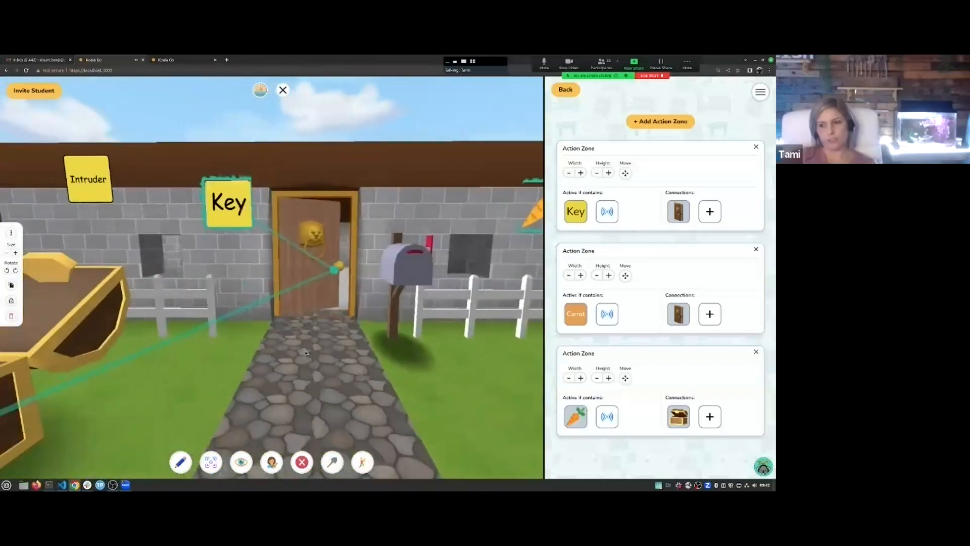
drag(328, 366, 270, 371)
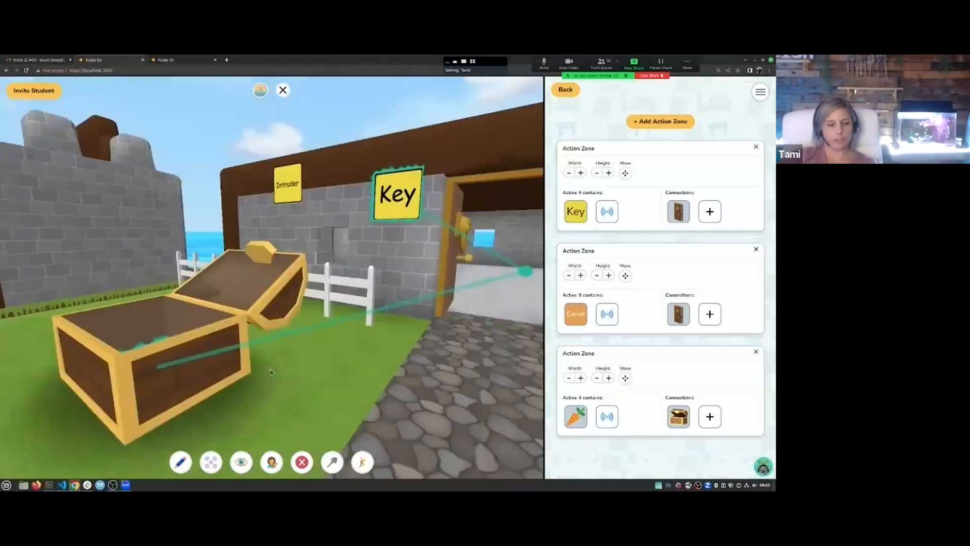
Exit the building tools and move the Key note out of the door's zone onto the wall next to Intruder
click(564, 95)
click(564, 92)
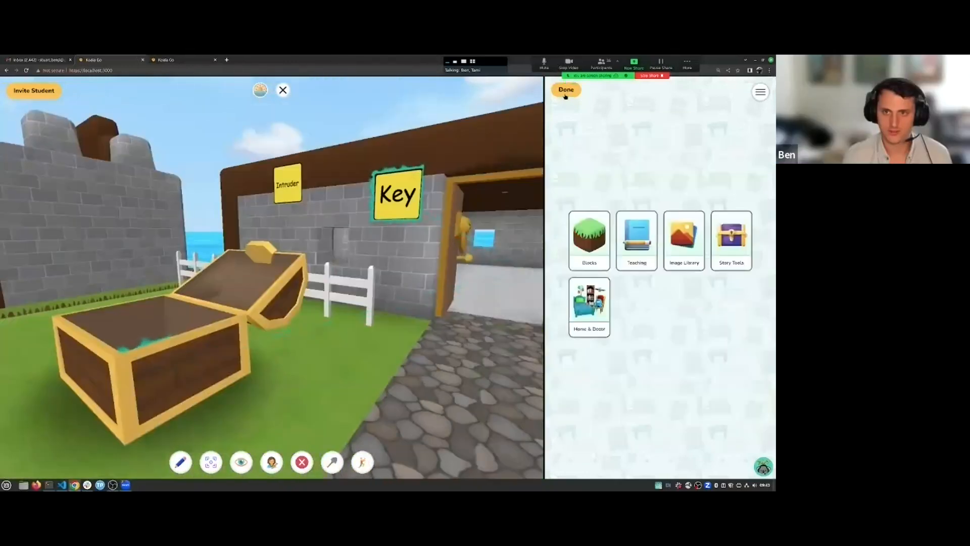
click(564, 91)
drag(500, 218, 440, 191)
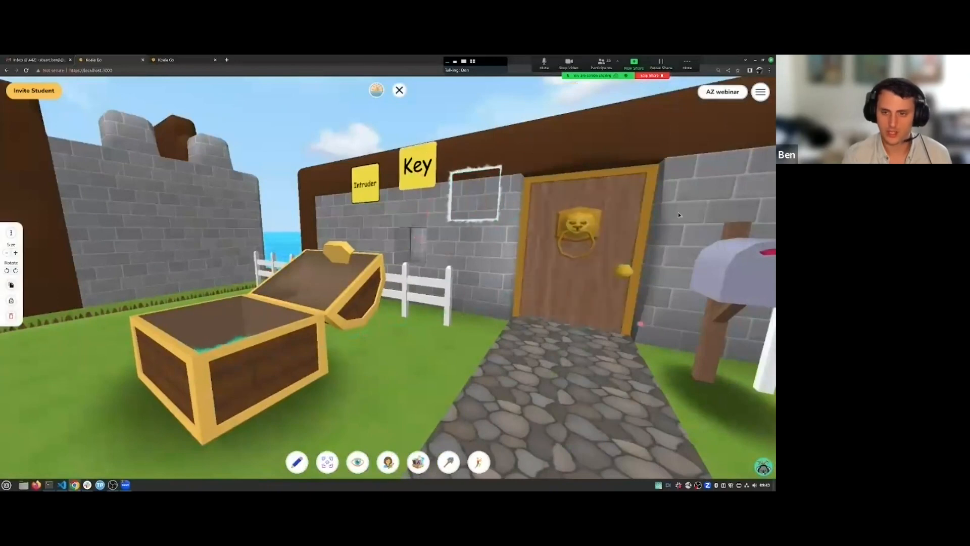
Reopen the action zones in Story Tools and examine the door connections of the Key and Carrot zones
click(418, 461)
click(741, 243)
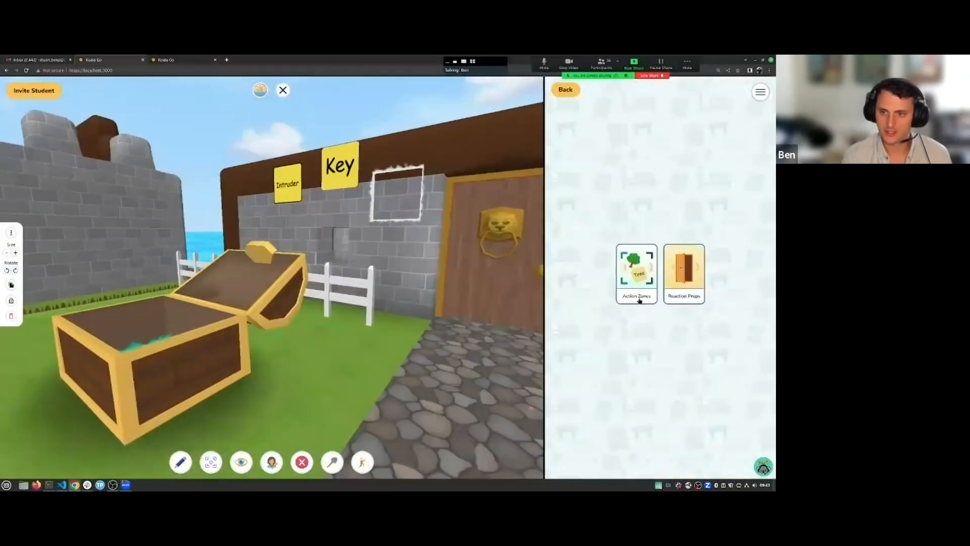
click(635, 276)
drag(510, 365, 514, 333)
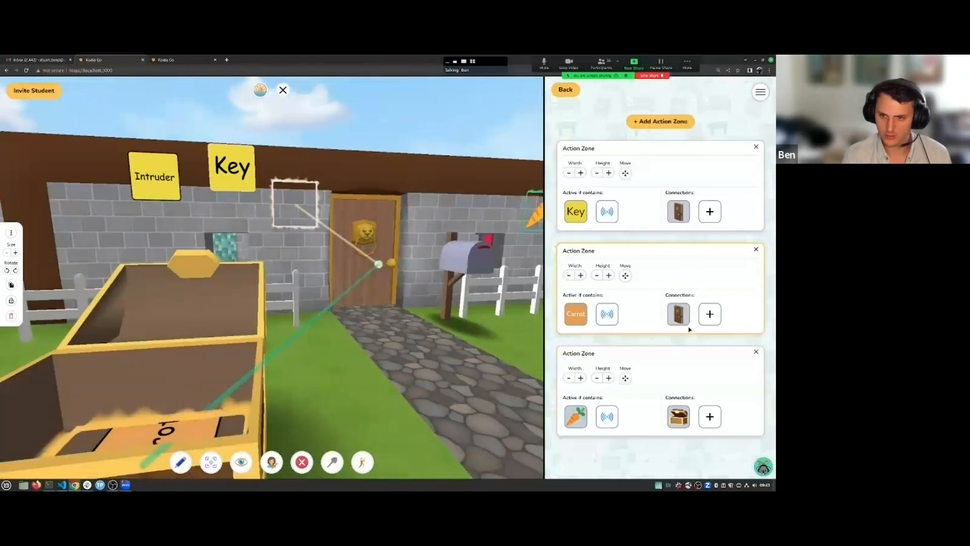
mouse_move(688, 315)
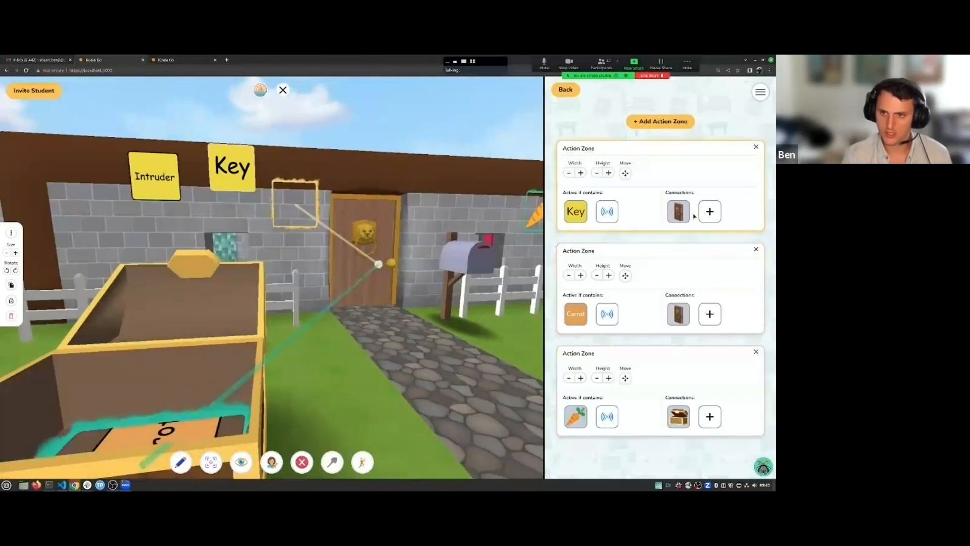
mouse_move(678, 214)
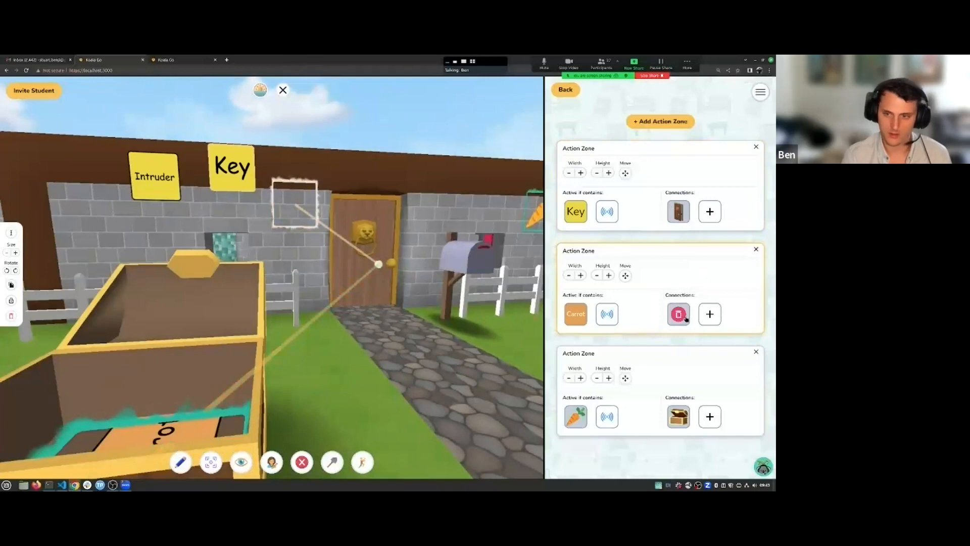
key(Right)
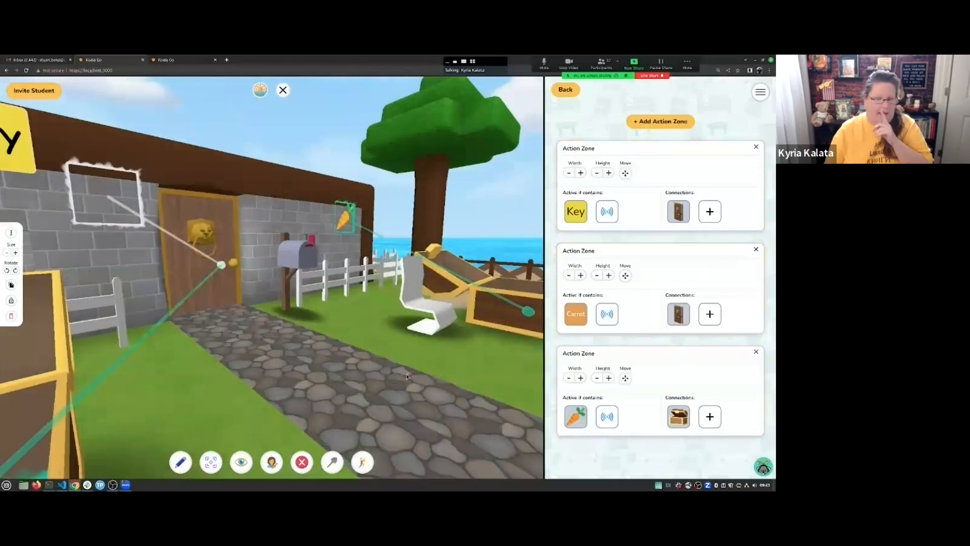
drag(403, 369, 339, 354)
key(s)
key(w)
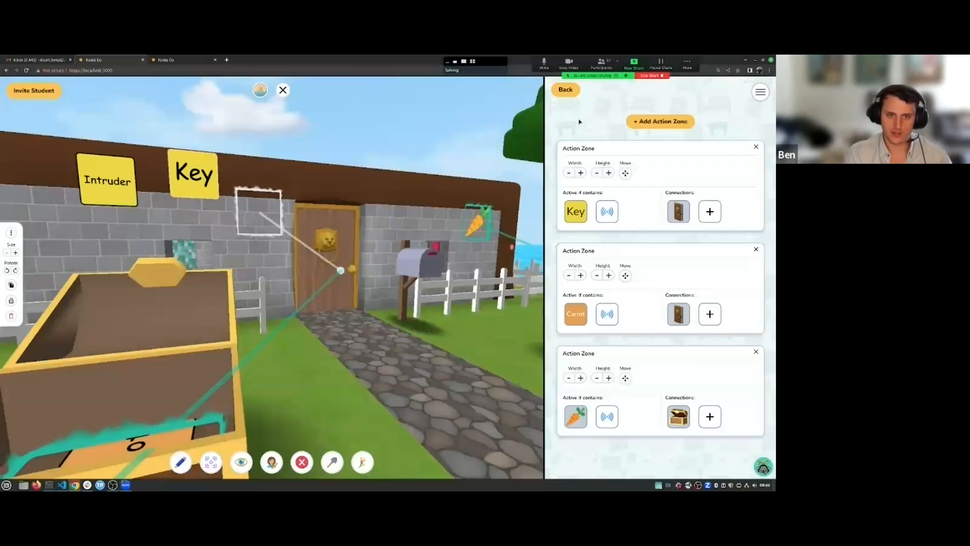
Walk up to the house door and back, inspecting where the zone links meet and looking around the doorway
drag(338, 181, 104, 191)
drag(281, 222, 361, 280)
key(w)
key(w)
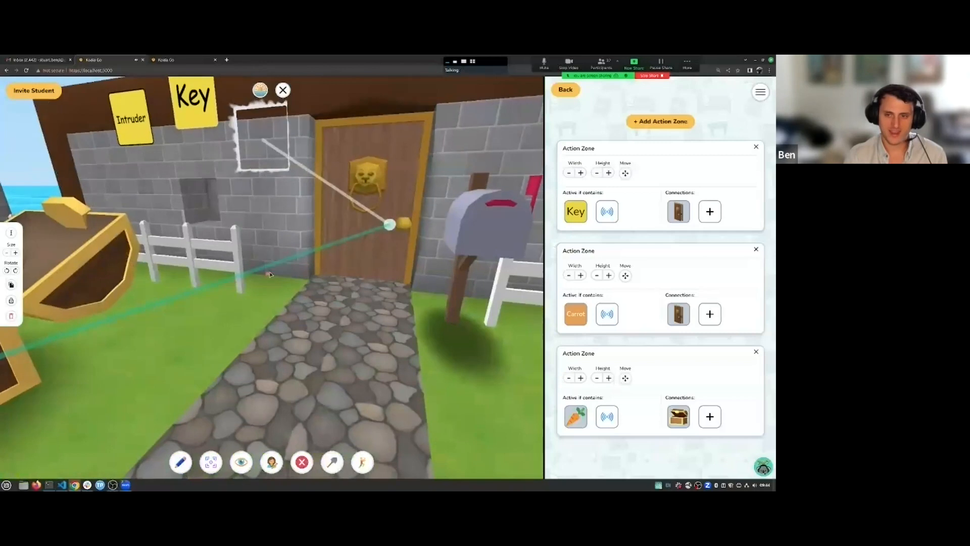
click(288, 354)
drag(289, 354, 345, 334)
key(w)
key(s)
drag(250, 158, 313, 193)
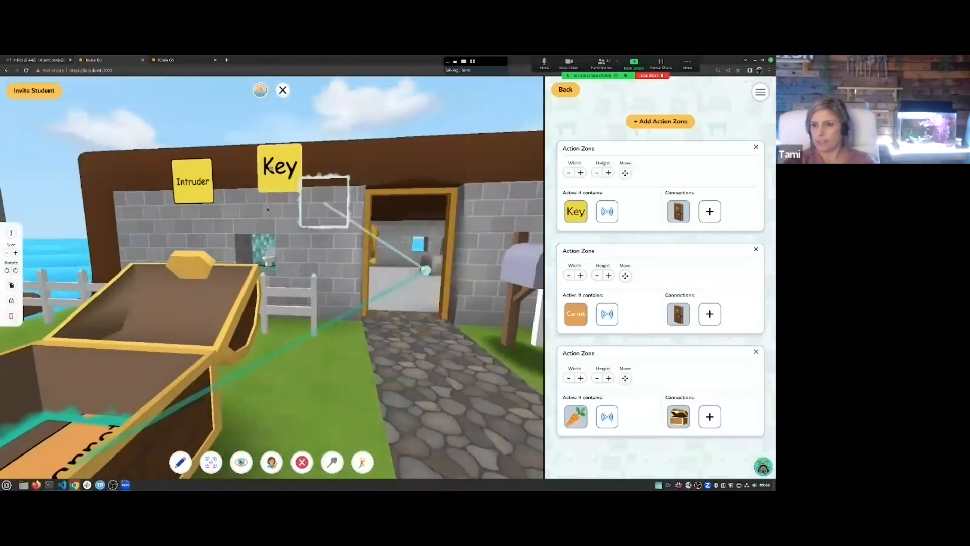
drag(331, 306, 435, 309)
key(w)
drag(348, 324, 80, 343)
key(w)
drag(145, 340, 457, 393)
click(405, 413)
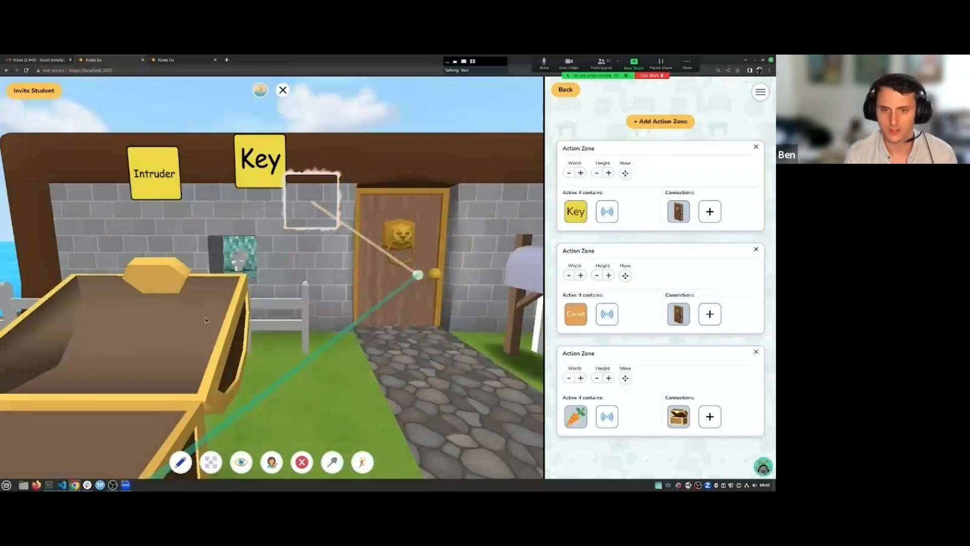
Look over the first chest and the link from the carrot image's zone to the second chest
key(s)
drag(272, 319, 149, 345)
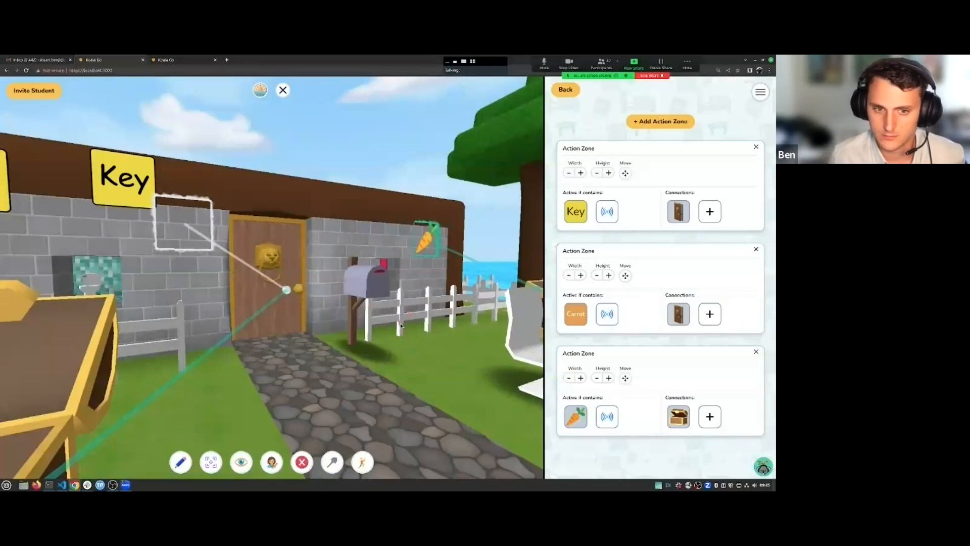
drag(402, 339, 373, 316)
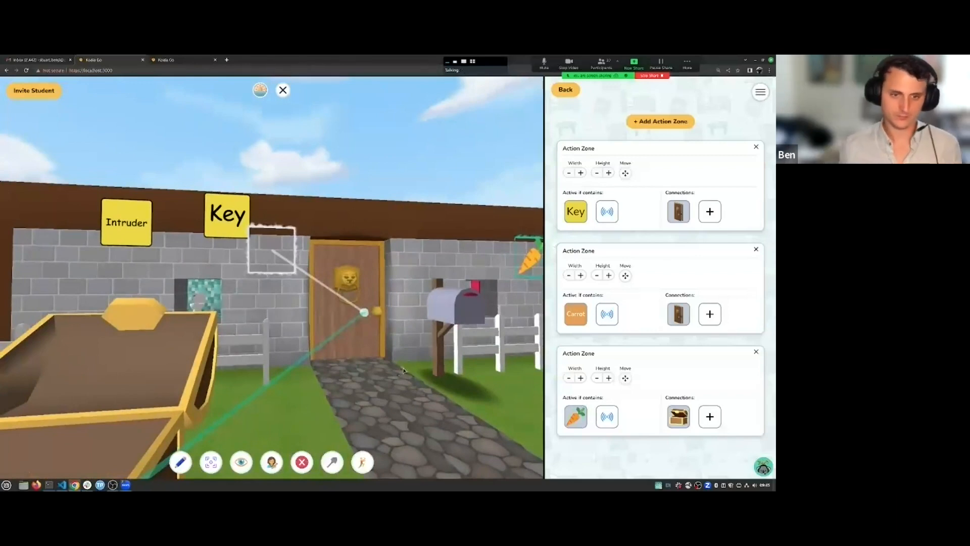
drag(222, 412, 429, 385)
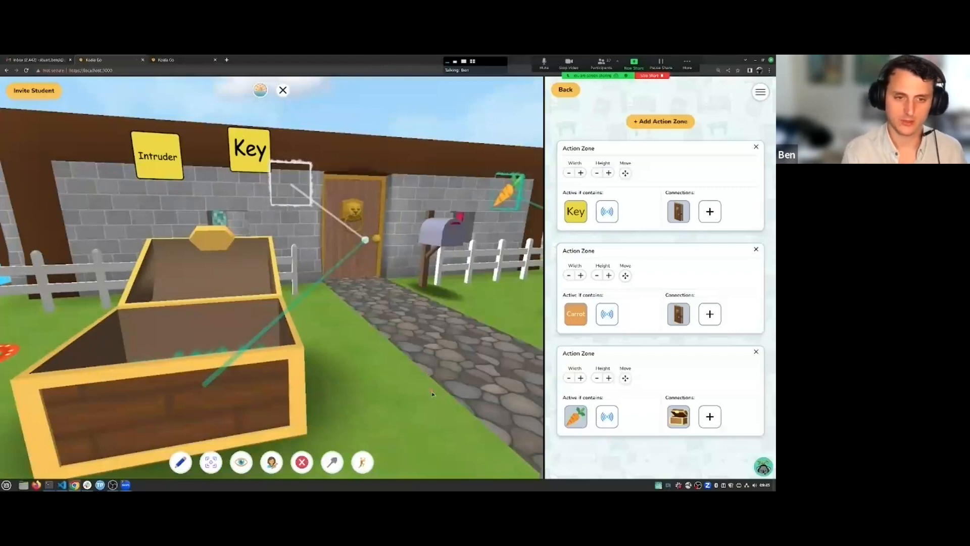
drag(418, 360, 334, 373)
key(w)
drag(403, 398, 380, 397)
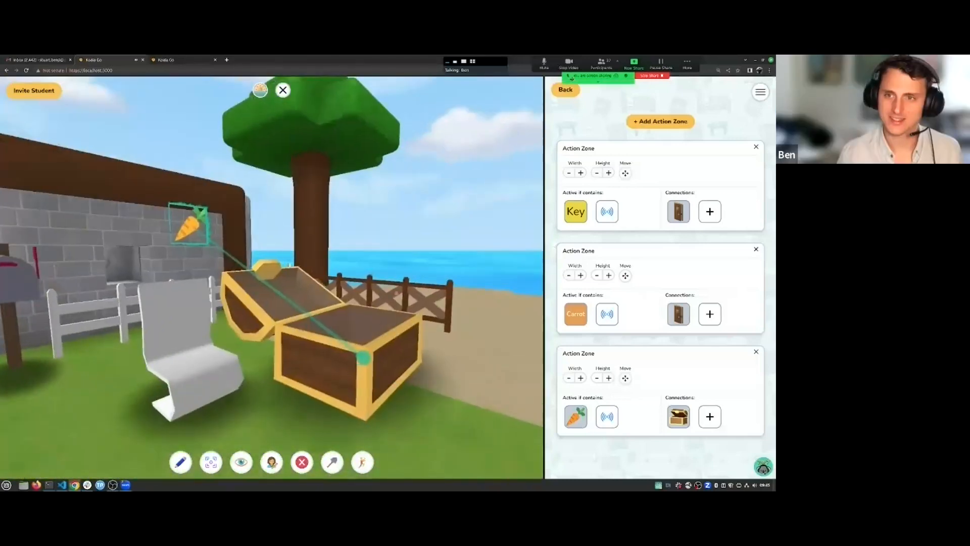
Leave the action zones, open the Blocks library and browse the available block types while viewing the house
click(565, 91)
click(627, 248)
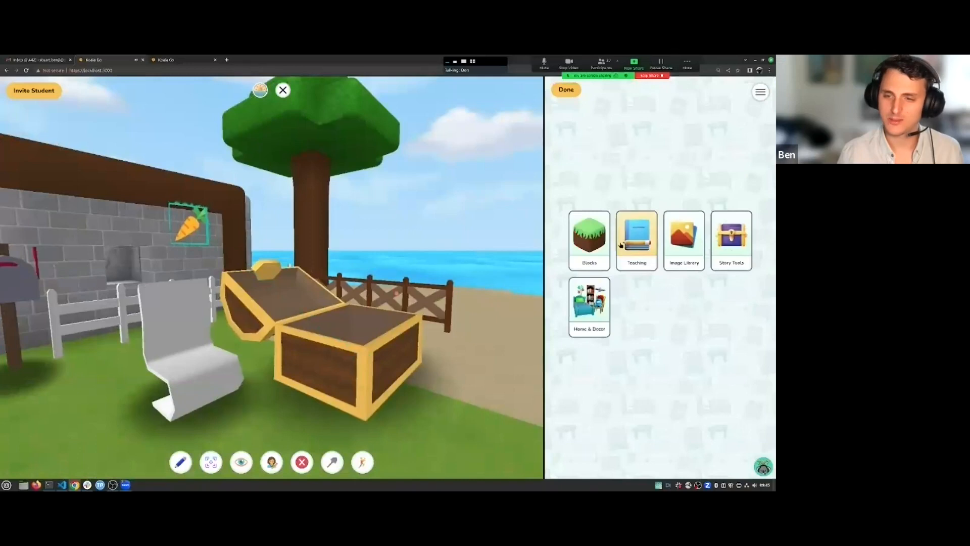
click(594, 245)
scroll(644, 406, down, 3)
scroll(642, 409, up, 2)
drag(367, 405, 260, 404)
key(w)
key(w)
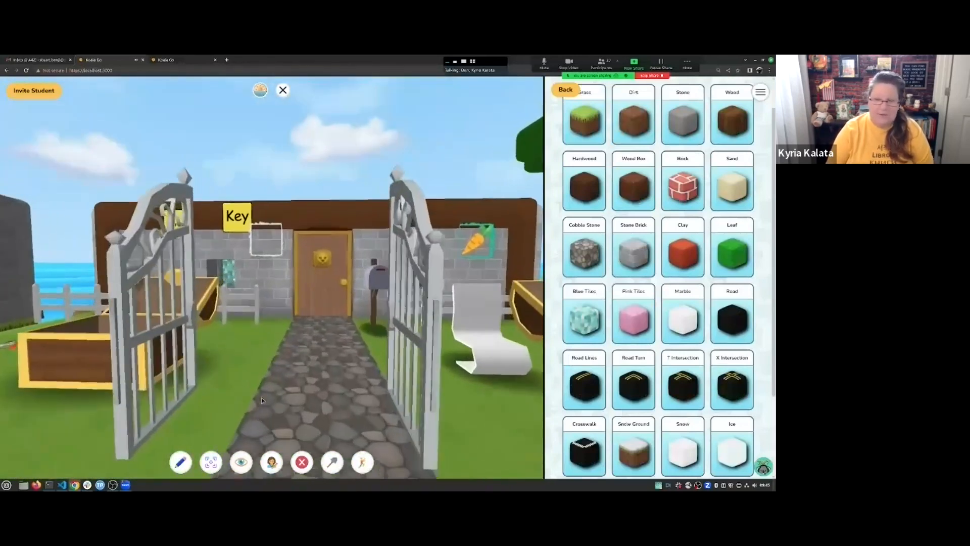
key(s)
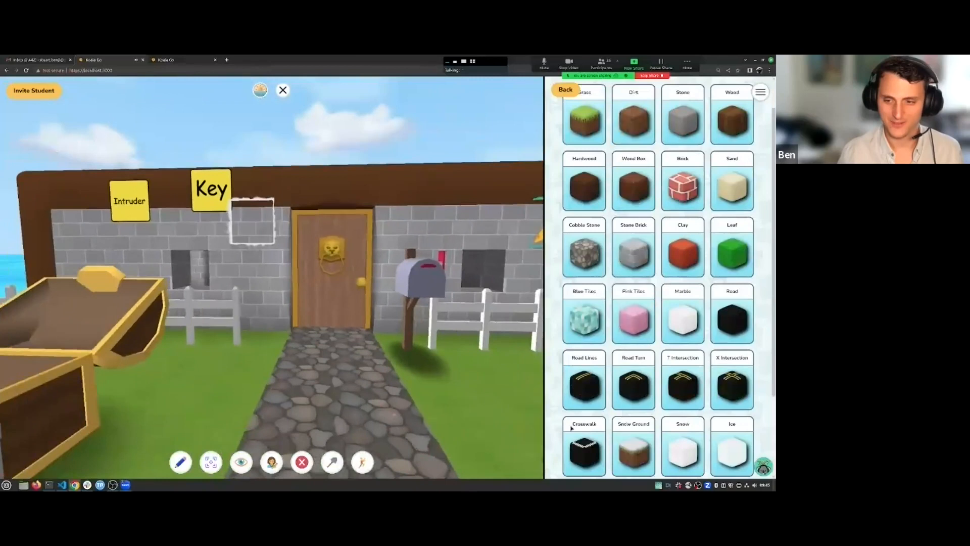
scroll(663, 405, down, 2)
scroll(663, 422, up, 3)
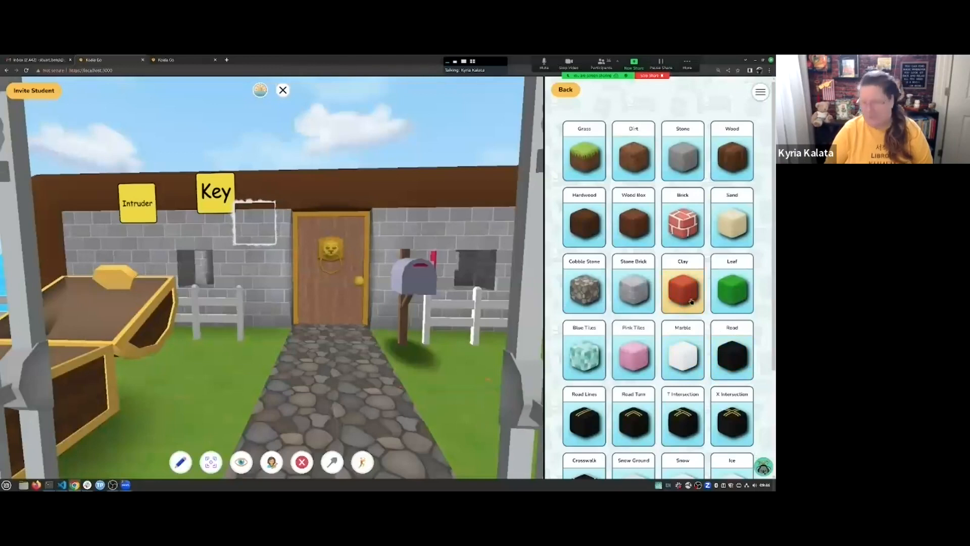
Walk around the front yard to view the windows, the fence and the path by the gate
key(Right)
key(Up)
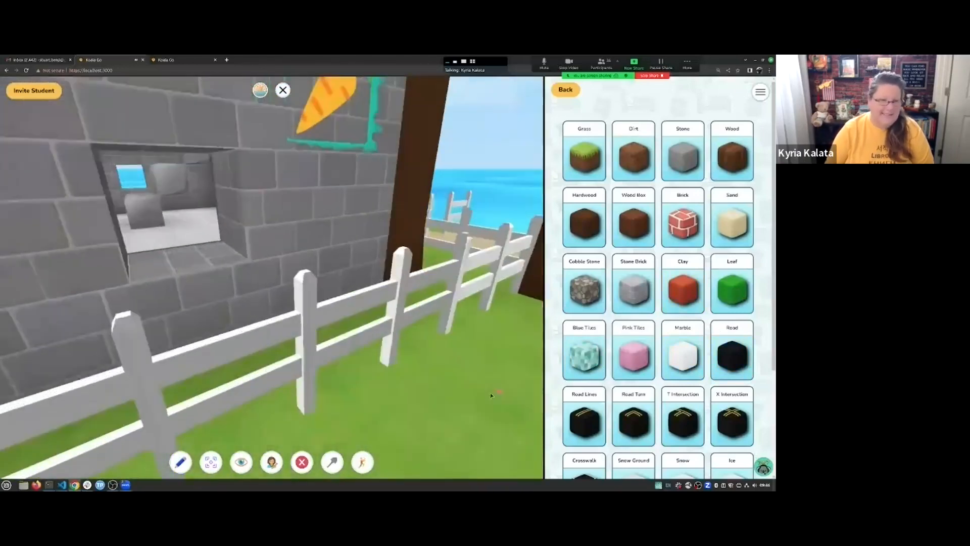
key(Left)
key(Right)
key(Left)
key(Up)
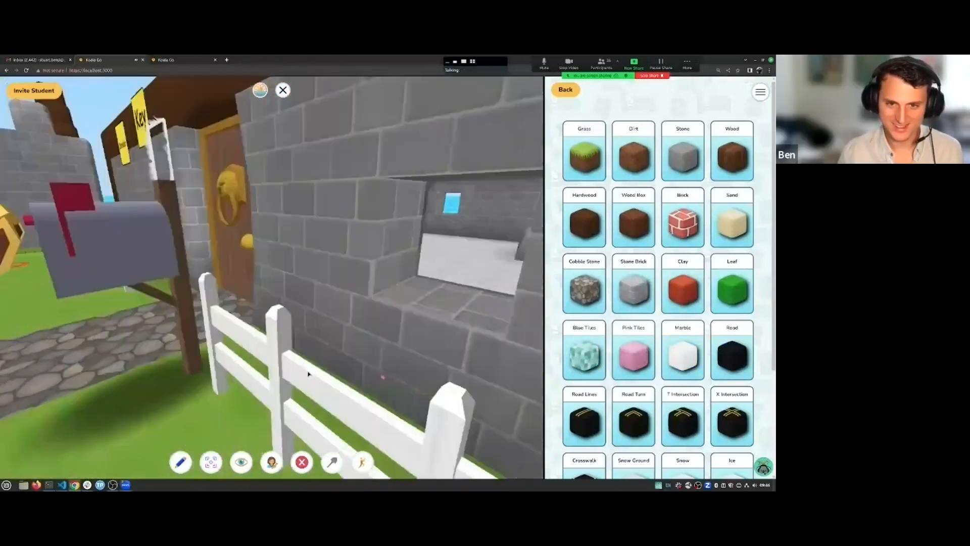
key(Left)
key(Up)
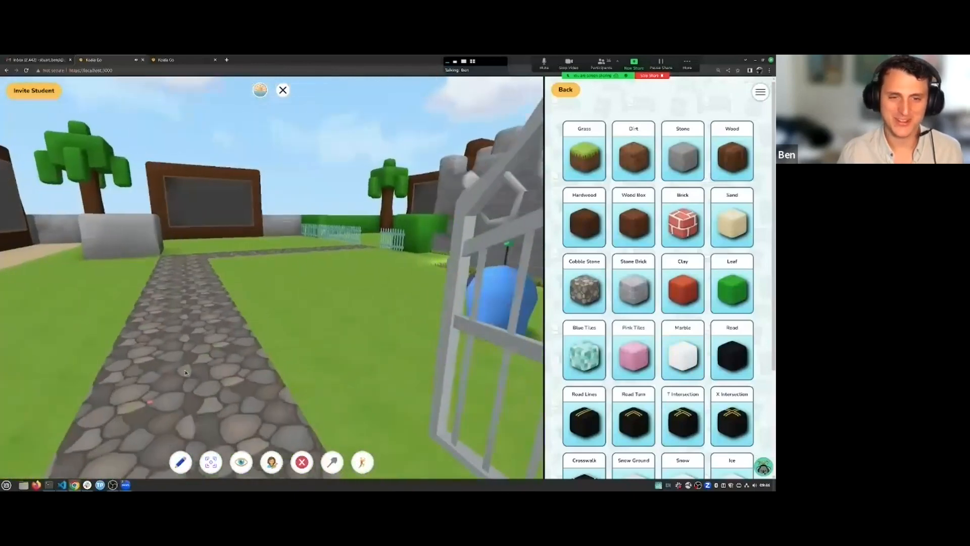
key(Right)
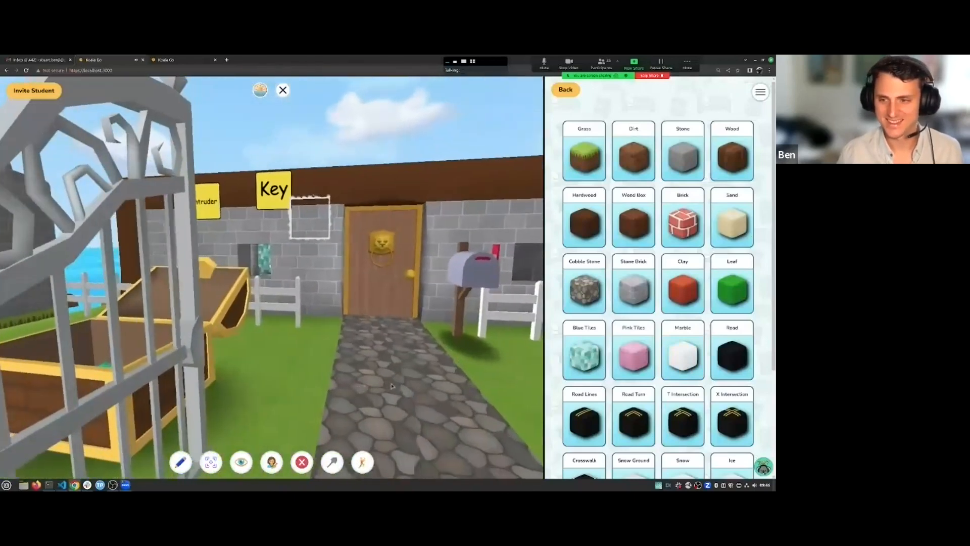
key(Right)
Place a group of Snow blocks on the grass near the second chest
scroll(677, 353, down, 3)
click(678, 424)
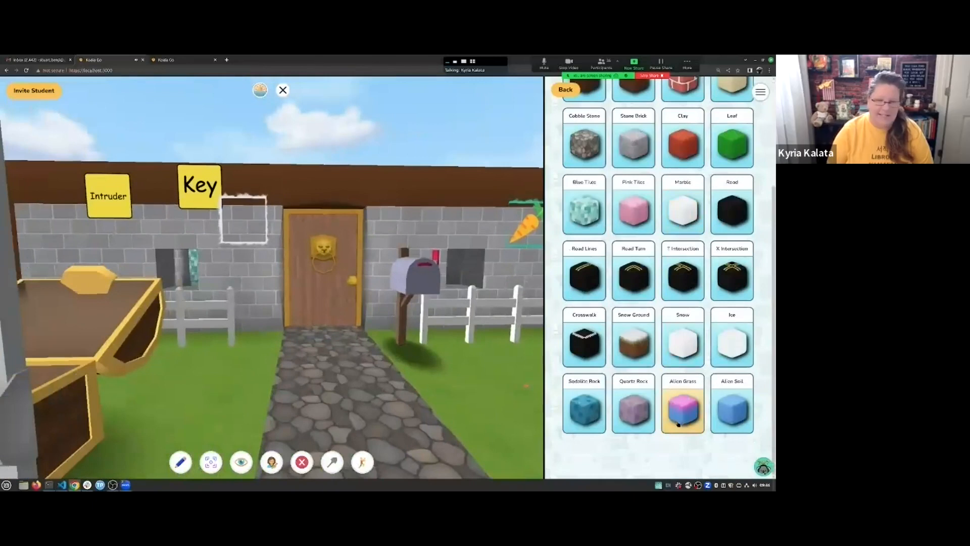
click(683, 342)
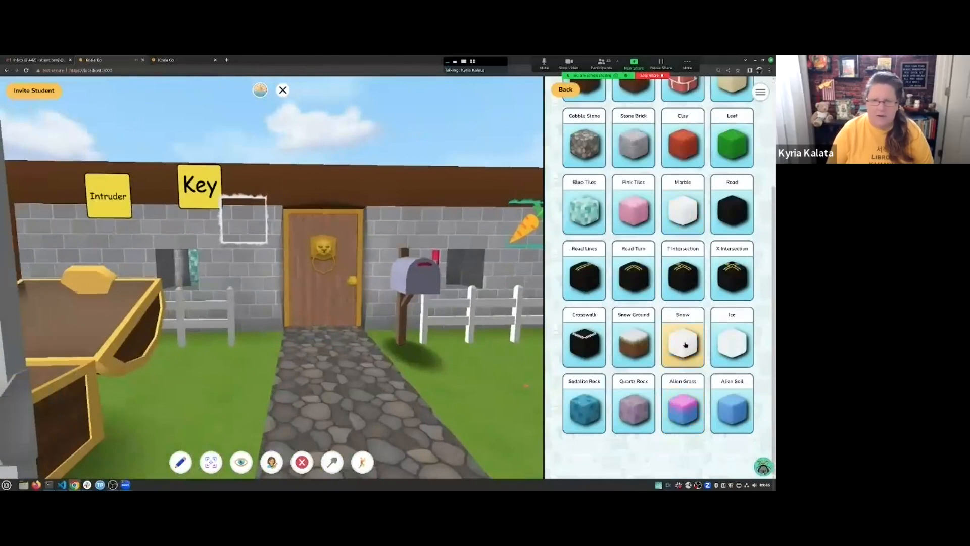
key(Down)
key(Down)
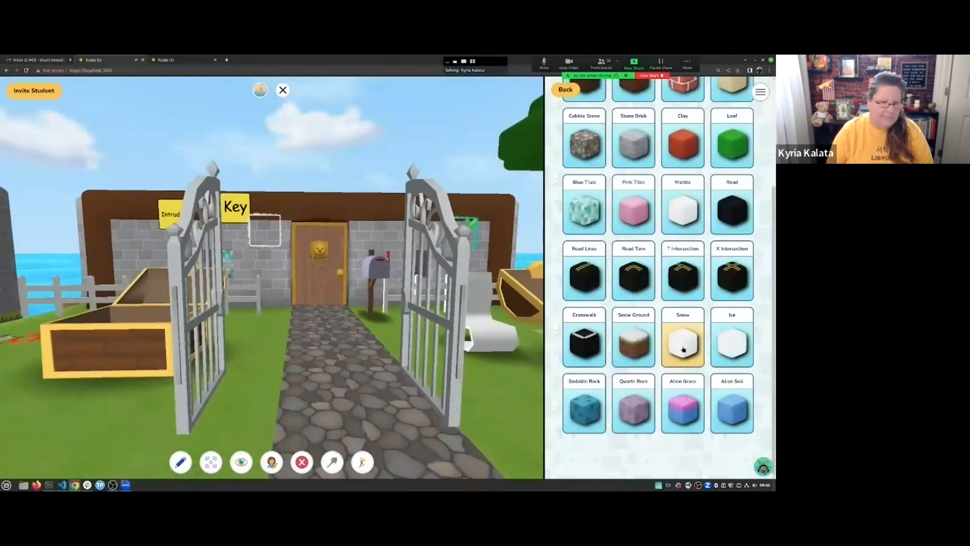
key(Right)
click(608, 359)
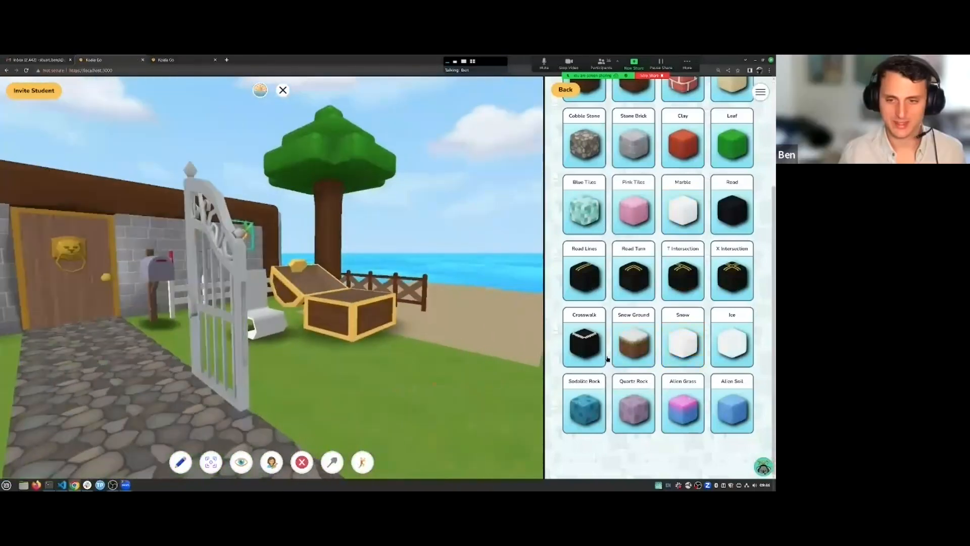
click(687, 346)
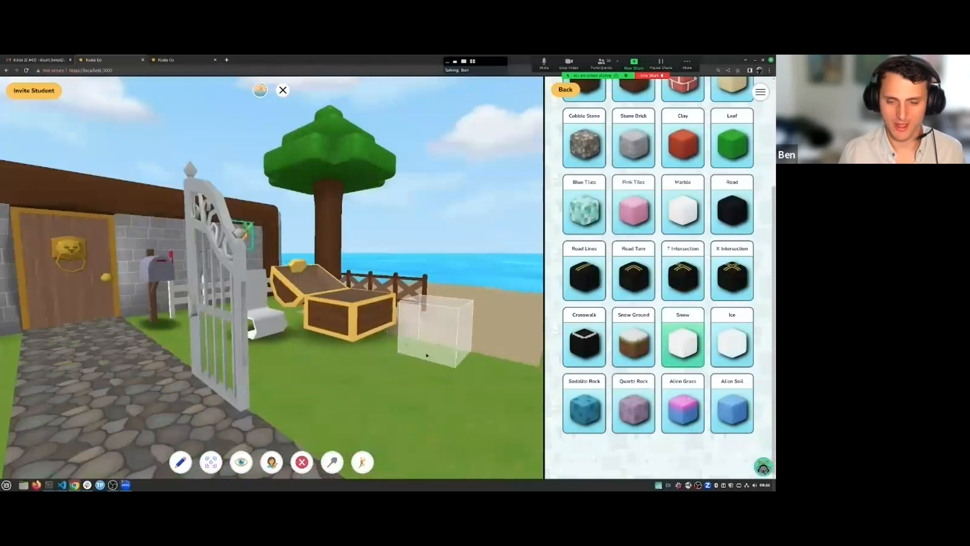
click(441, 347)
key(Right)
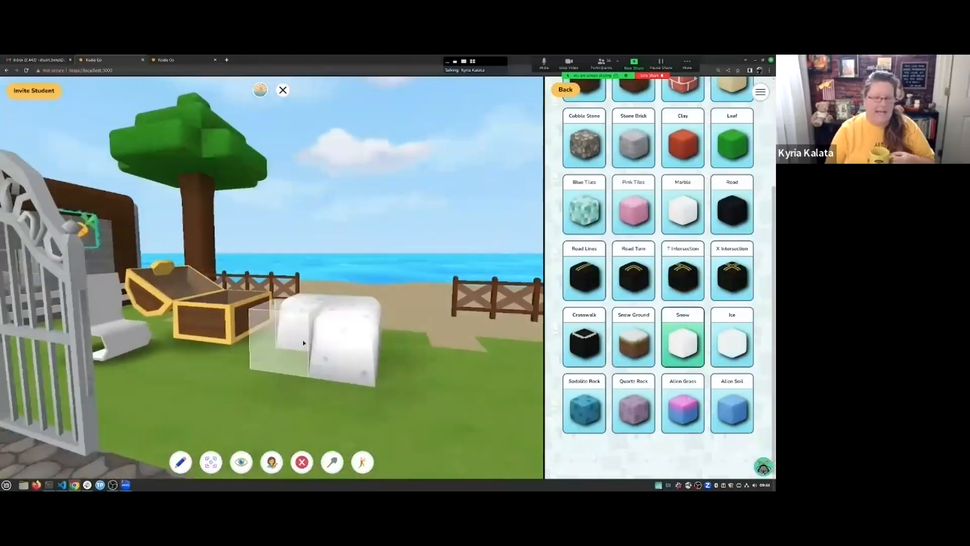
key(Up)
click(372, 379)
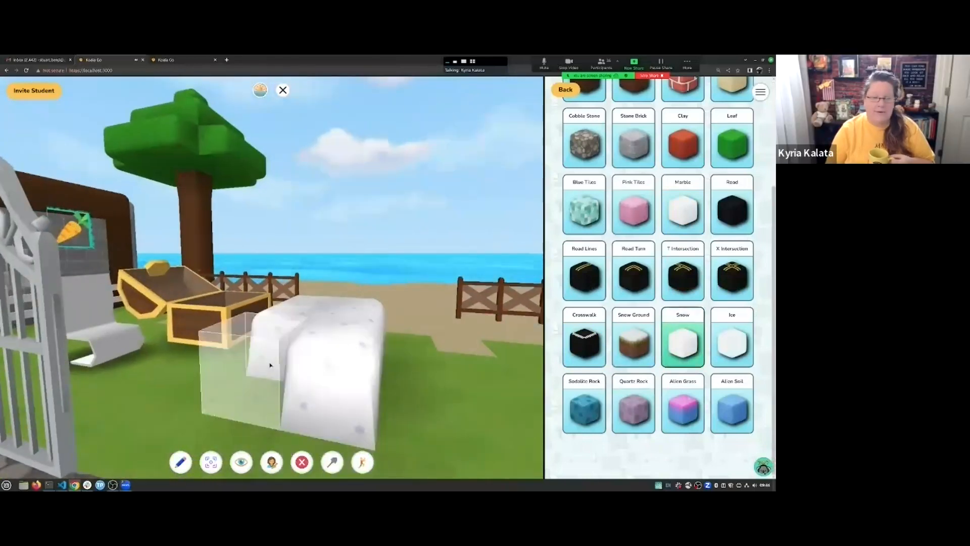
click(264, 370)
Climb onto the snow blocks, turn back to face the house and exit the building tools
key(Up)
key(Up)
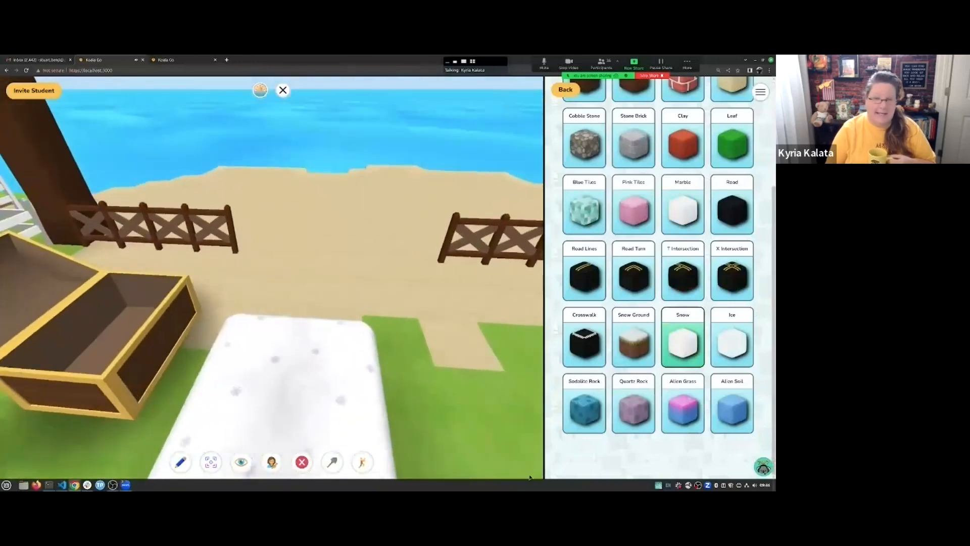
key(Left)
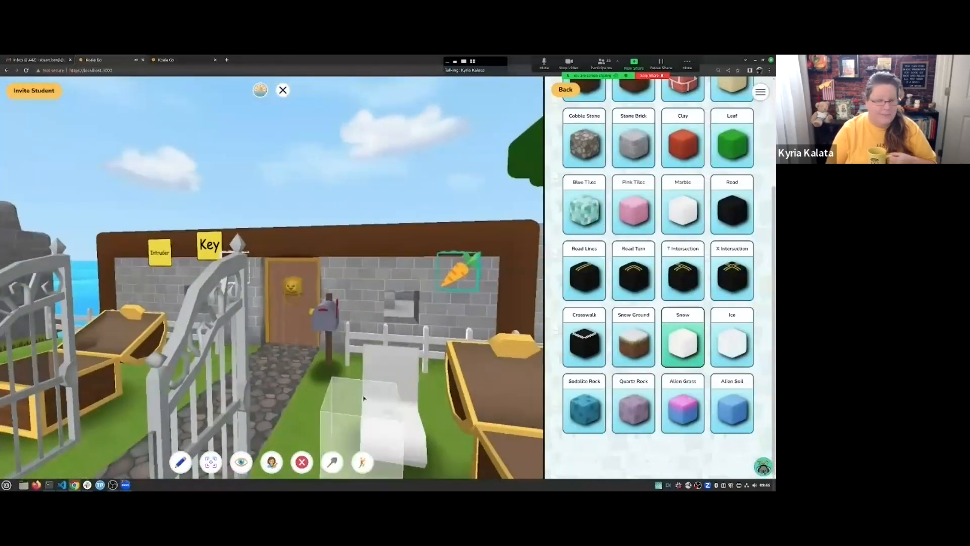
click(563, 90)
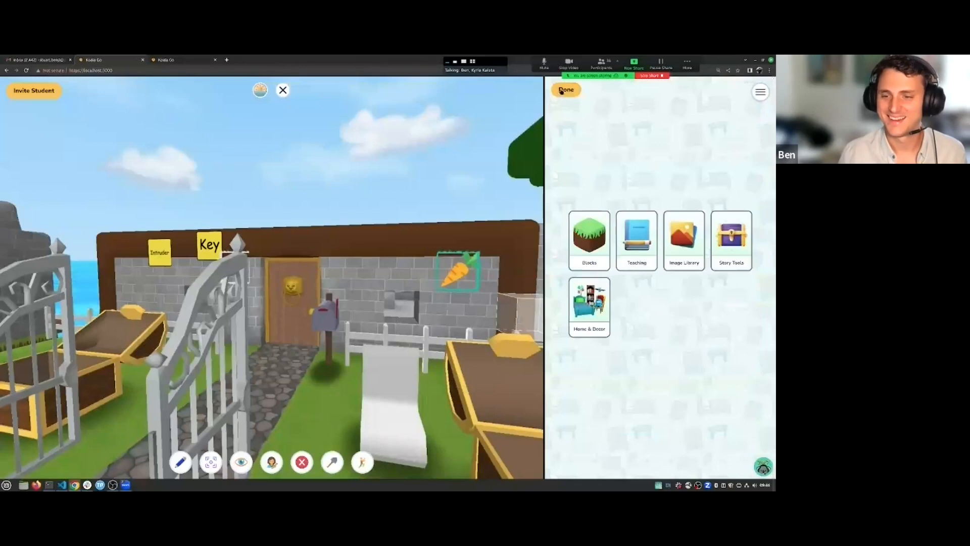
click(563, 90)
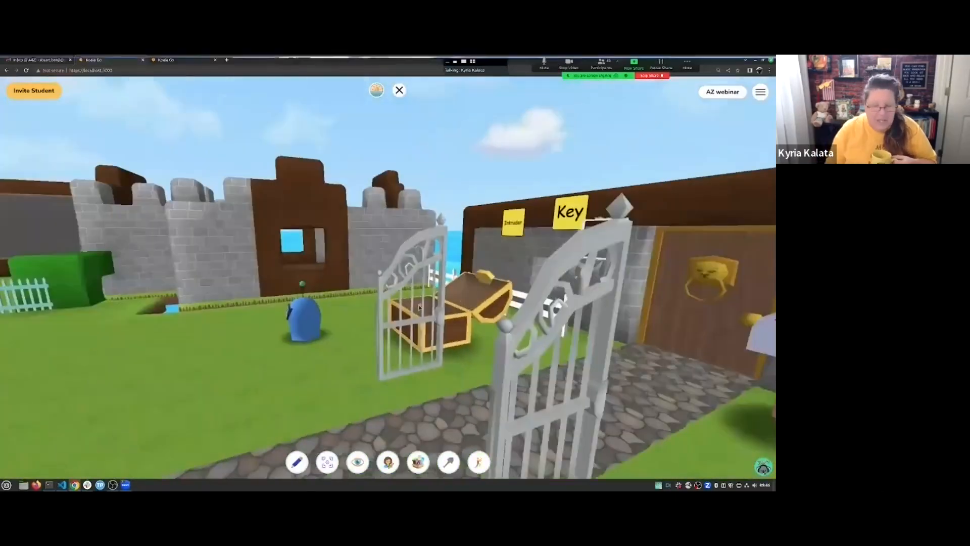
Walk through the gate toward the house door, viewing the wall notes, the carrot image and the chests
key(w)
drag(419, 307, 539, 306)
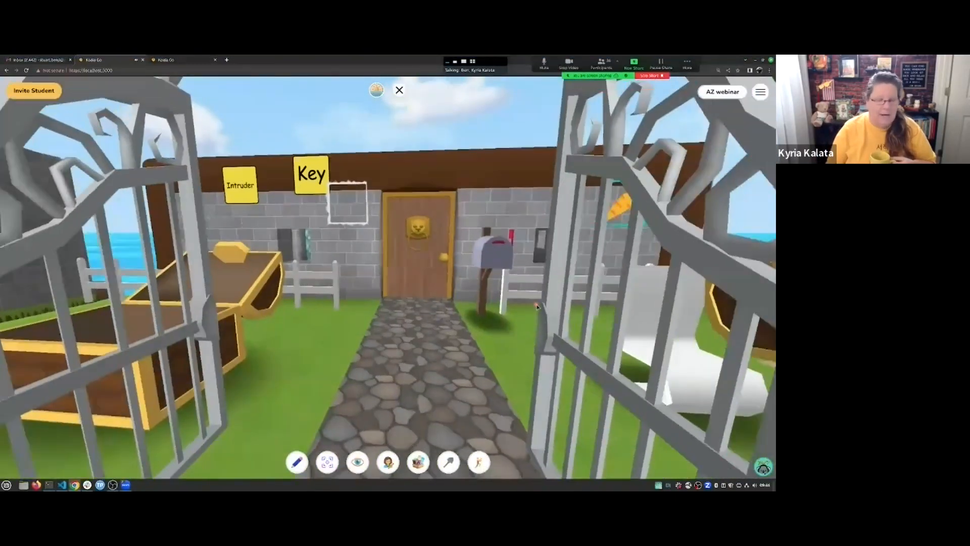
key(s)
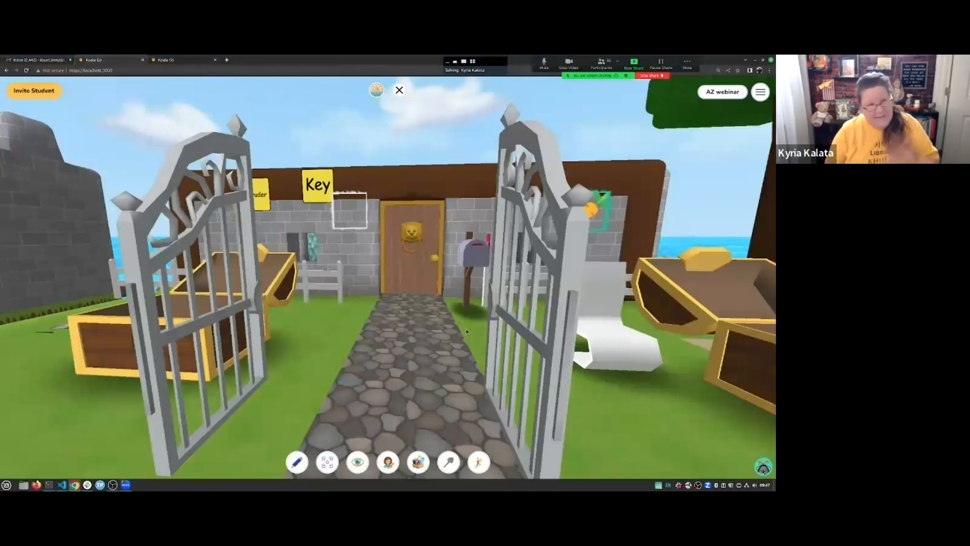
key(s)
drag(466, 331, 446, 352)
key(w)
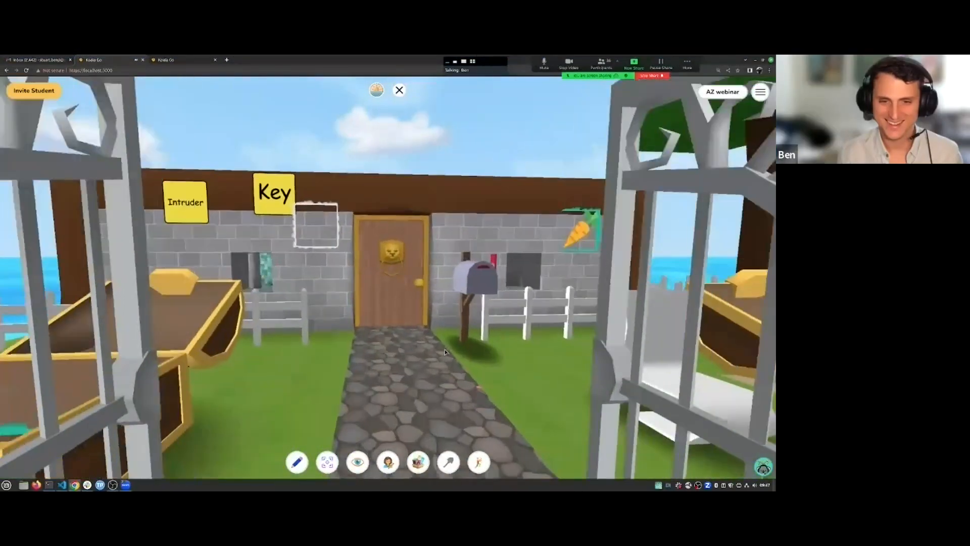
key(w)
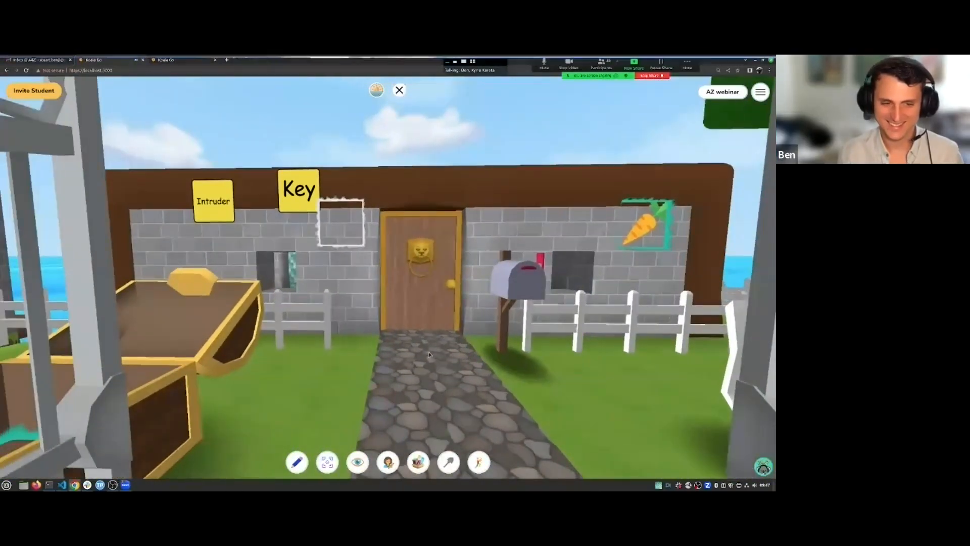
key(w)
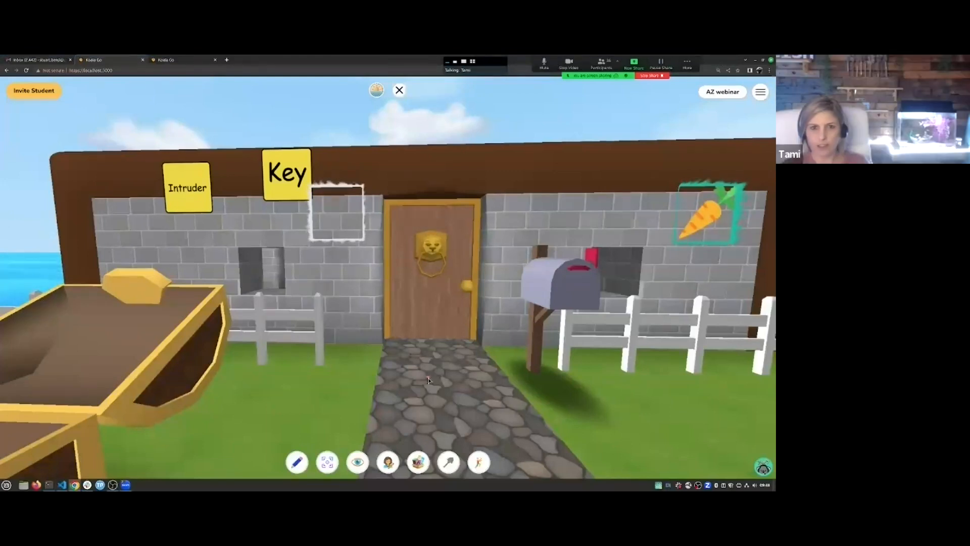
Reopen the action zones in Story Tools and review the Key zone beside the door
click(419, 462)
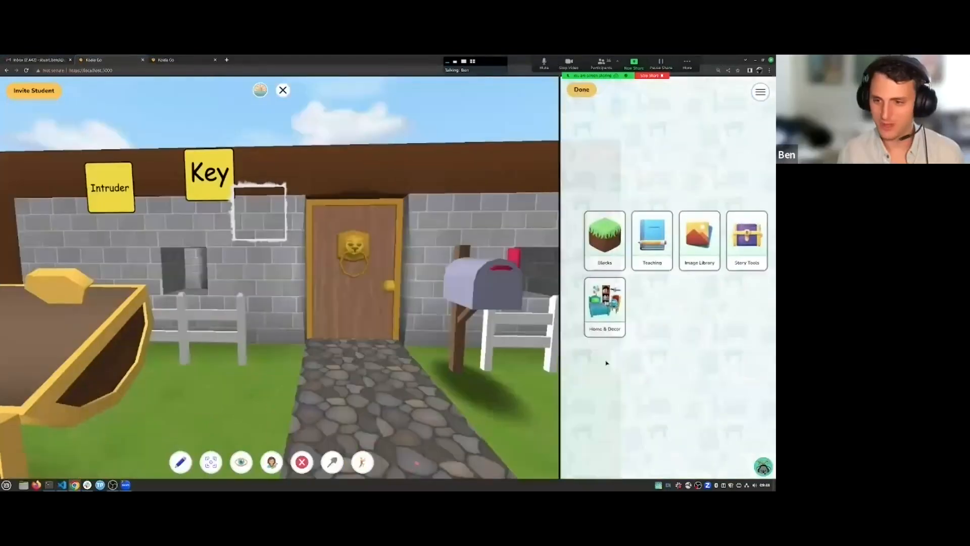
click(735, 237)
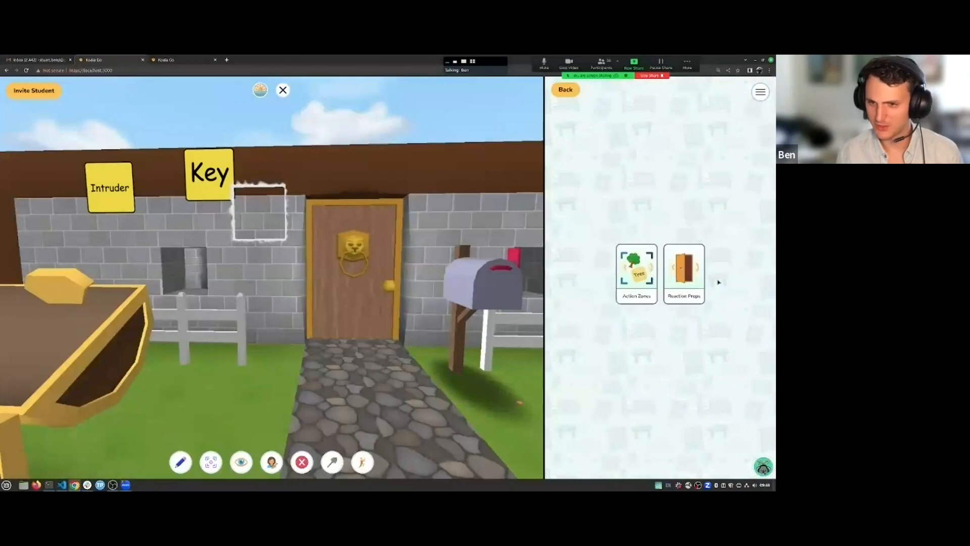
click(629, 277)
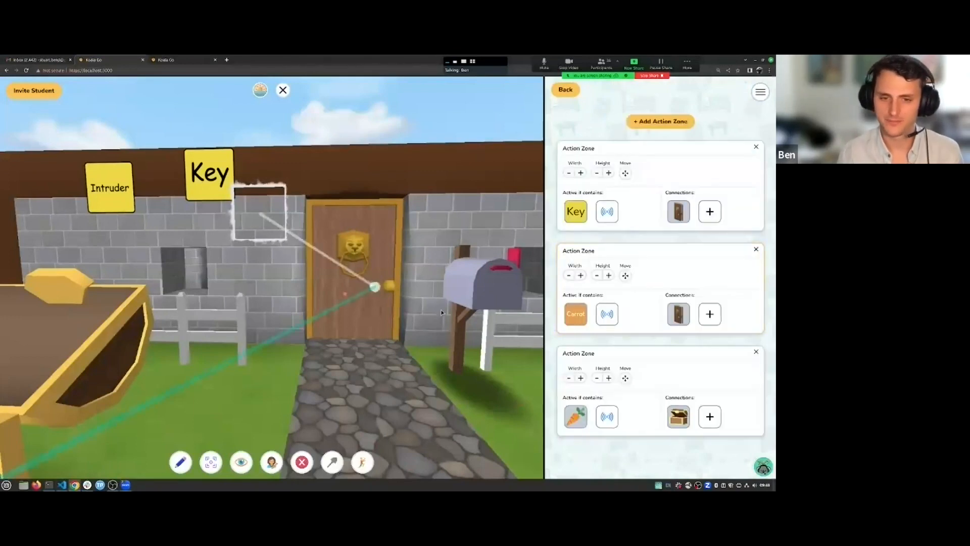
scroll(441, 313, down, 5)
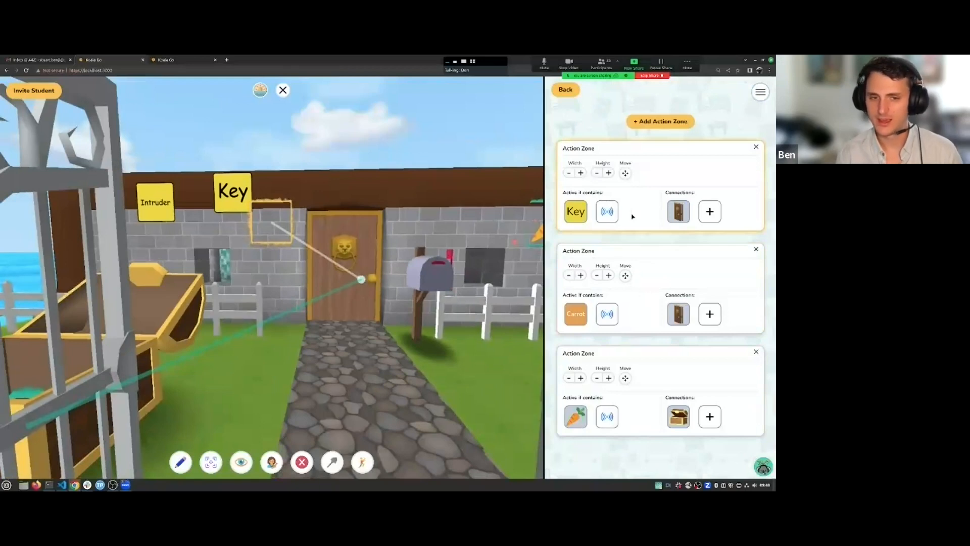
Test the door's action zone by moving the Key note partly over it and back out
key(w)
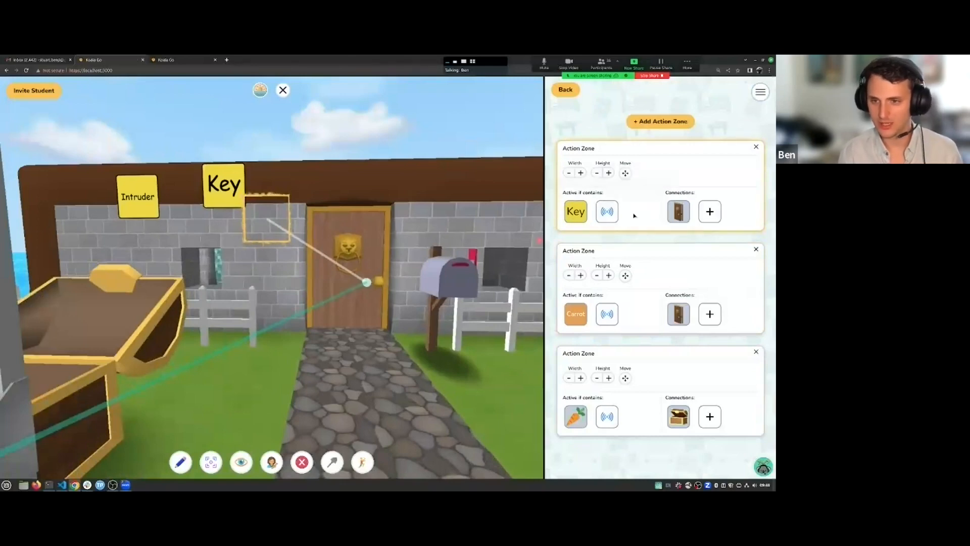
mouse_move(671, 207)
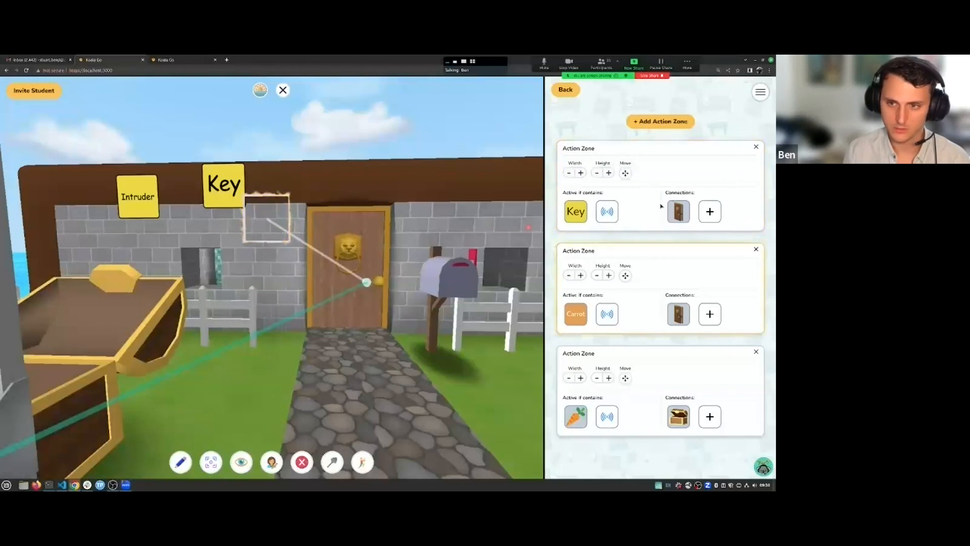
drag(226, 188, 249, 219)
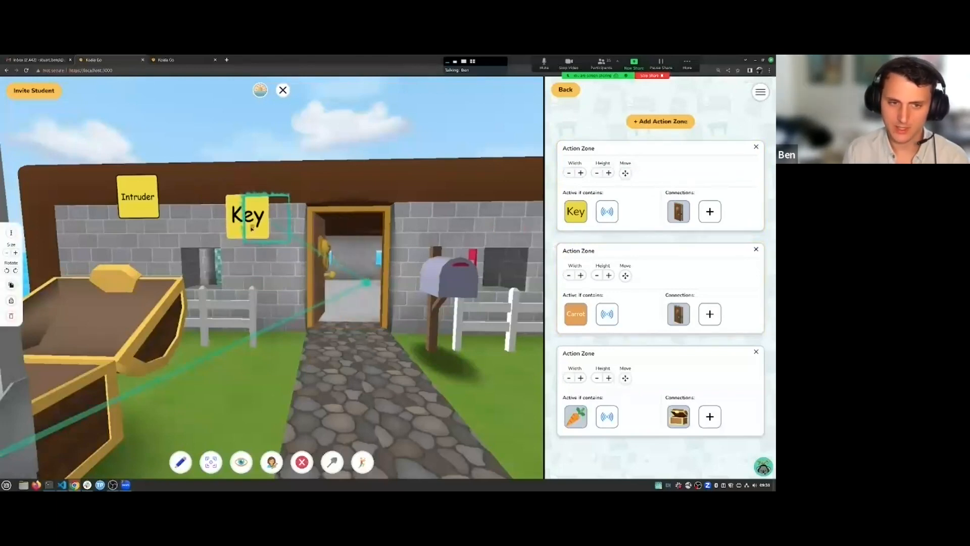
drag(246, 223, 246, 228)
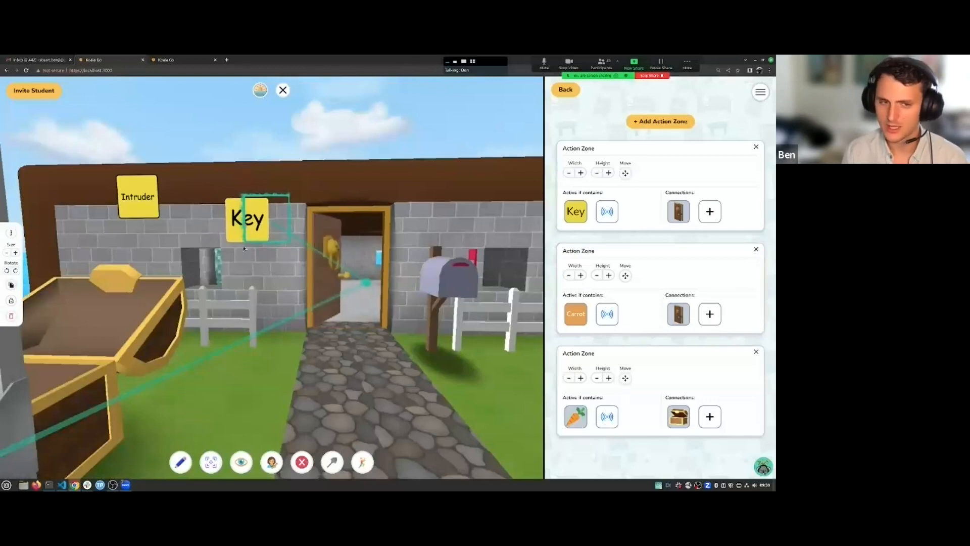
click(247, 231)
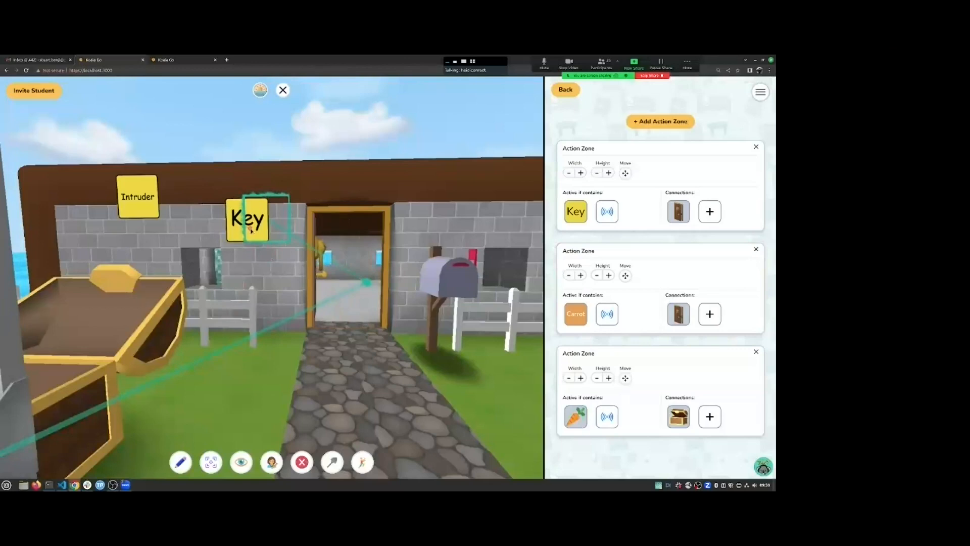
drag(257, 227, 216, 216)
click(255, 248)
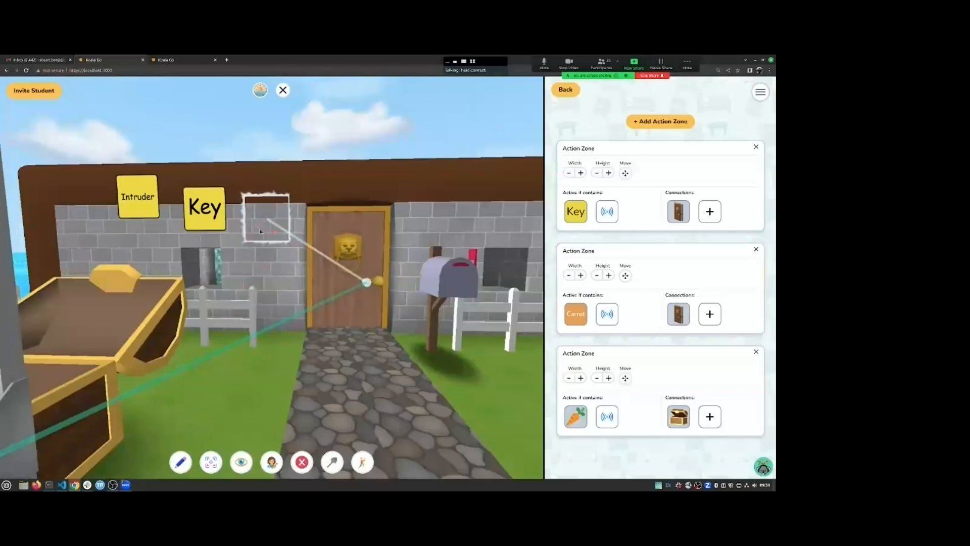
Place the Key note inside the action zone beside the door and adjust it to fill the frame
drag(215, 215, 255, 241)
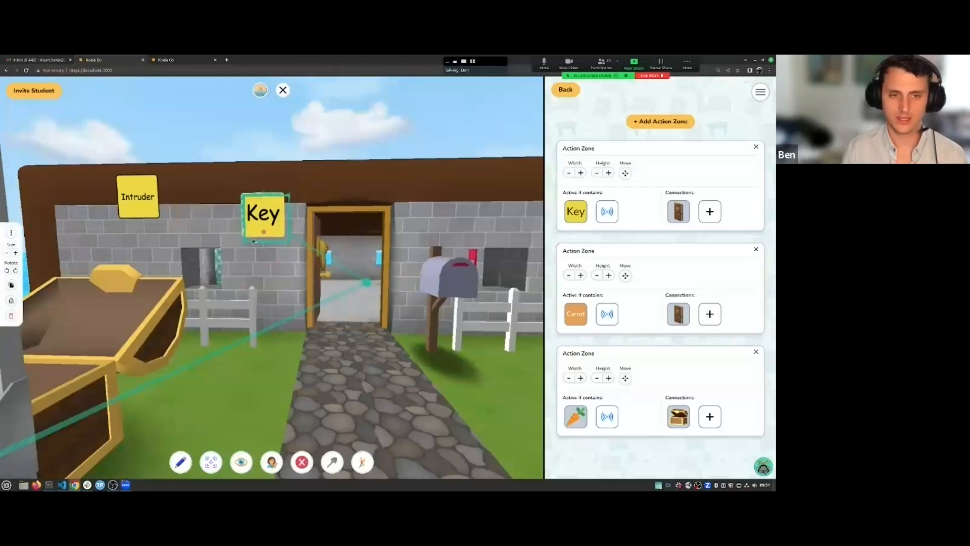
click(260, 242)
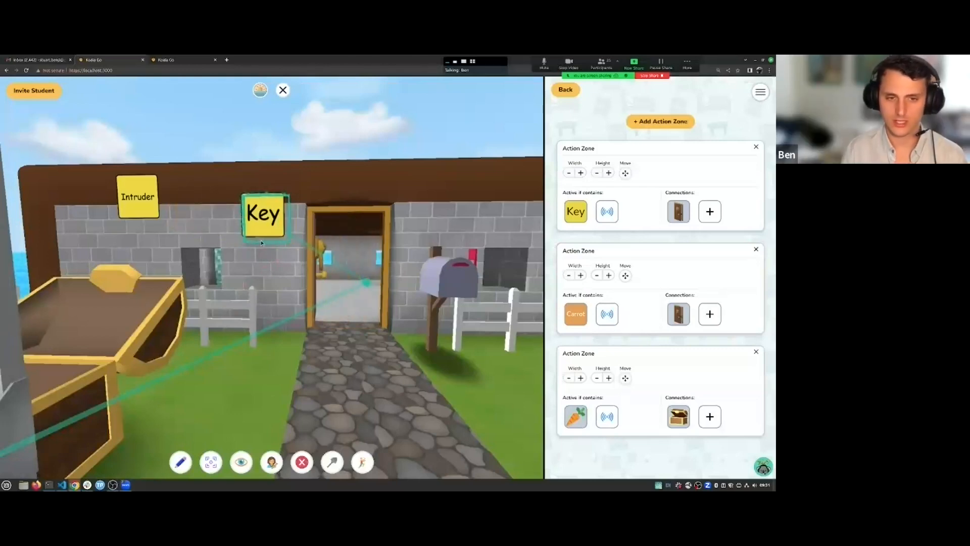
click(262, 237)
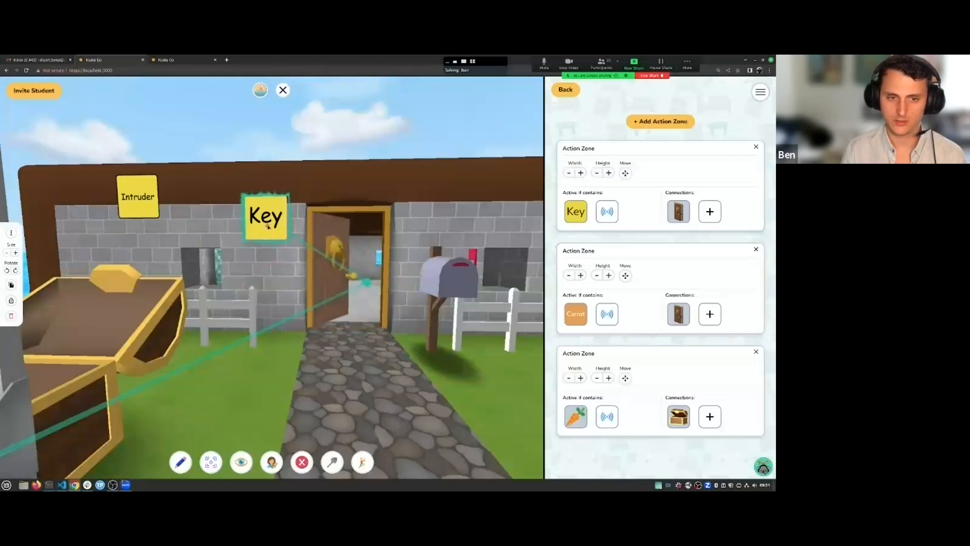
click(274, 306)
click(269, 224)
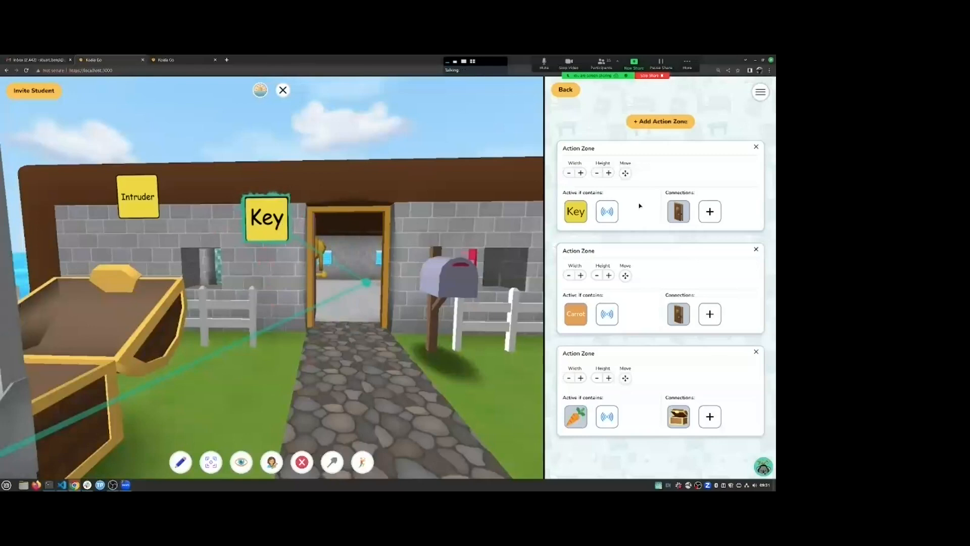
Shift the Key note out of the zone, back in and out again, and exit the building tools
drag(266, 221, 187, 226)
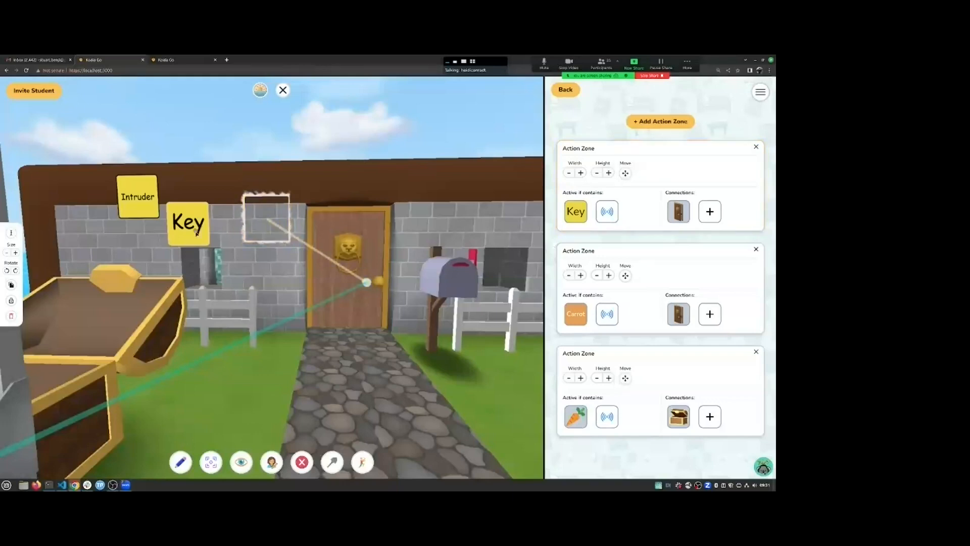
drag(197, 232, 276, 227)
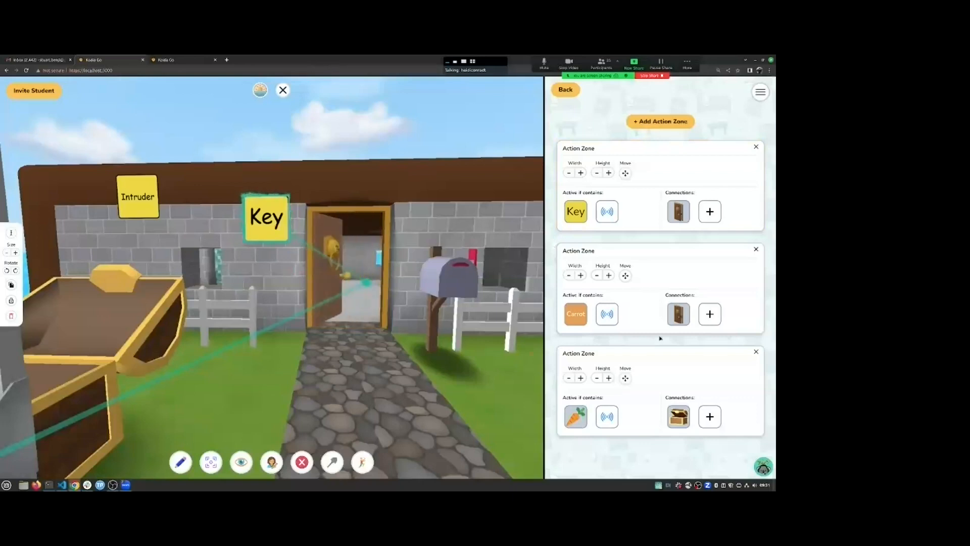
mouse_move(266, 218)
mouse_down()
mouse_move(173, 215)
mouse_move(277, 225)
mouse_up()
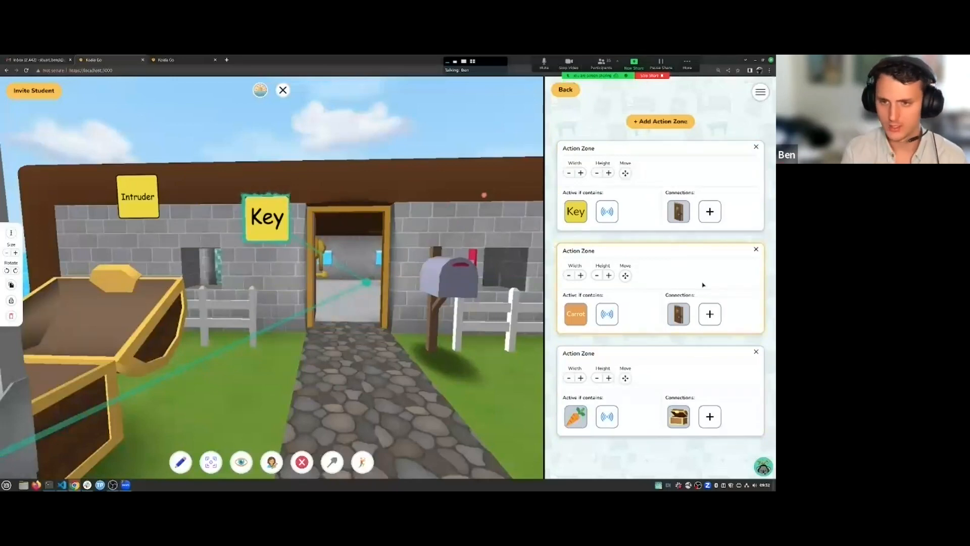
drag(247, 210, 270, 218)
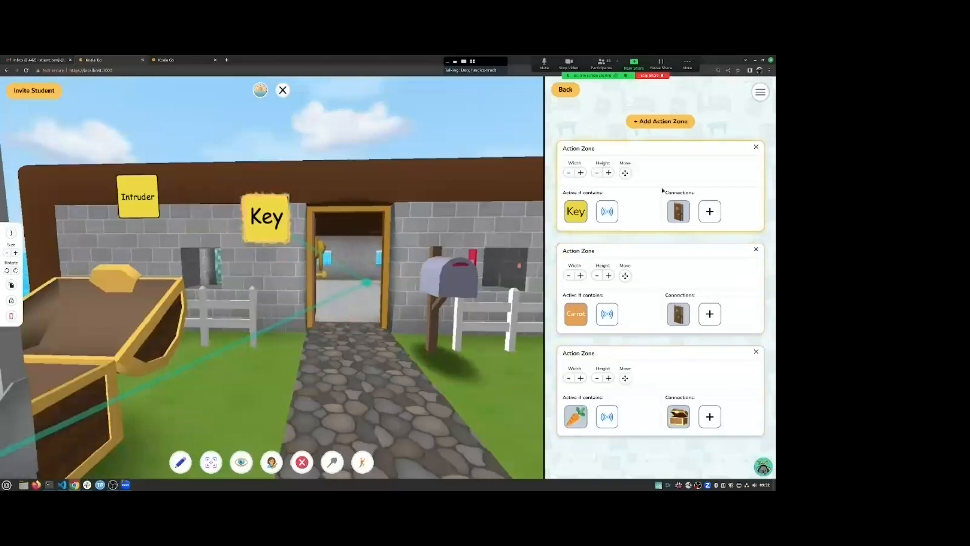
drag(250, 222, 201, 214)
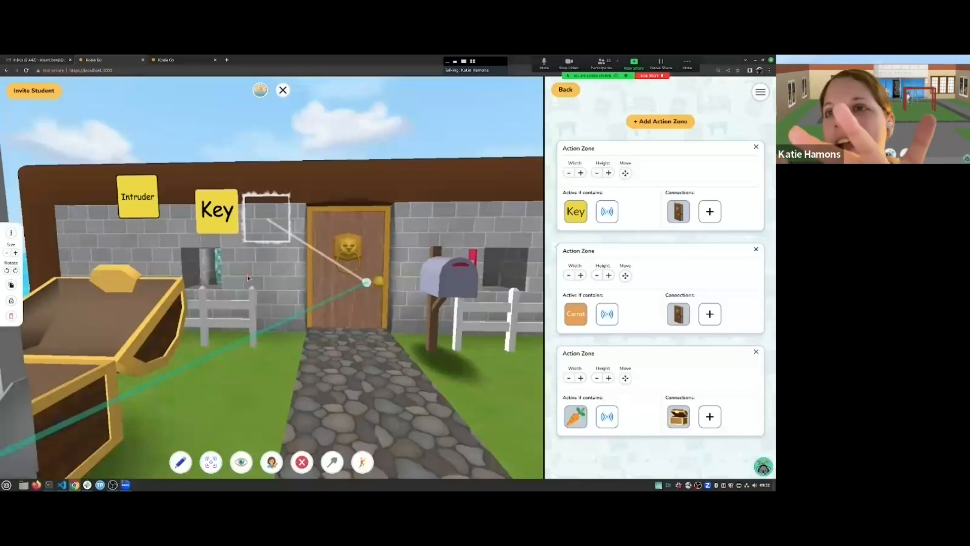
click(566, 90)
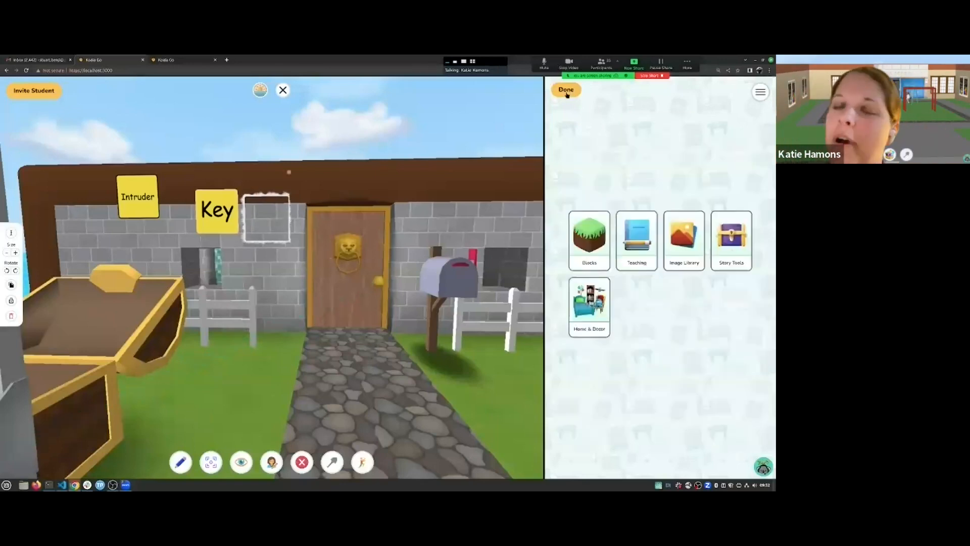
click(565, 89)
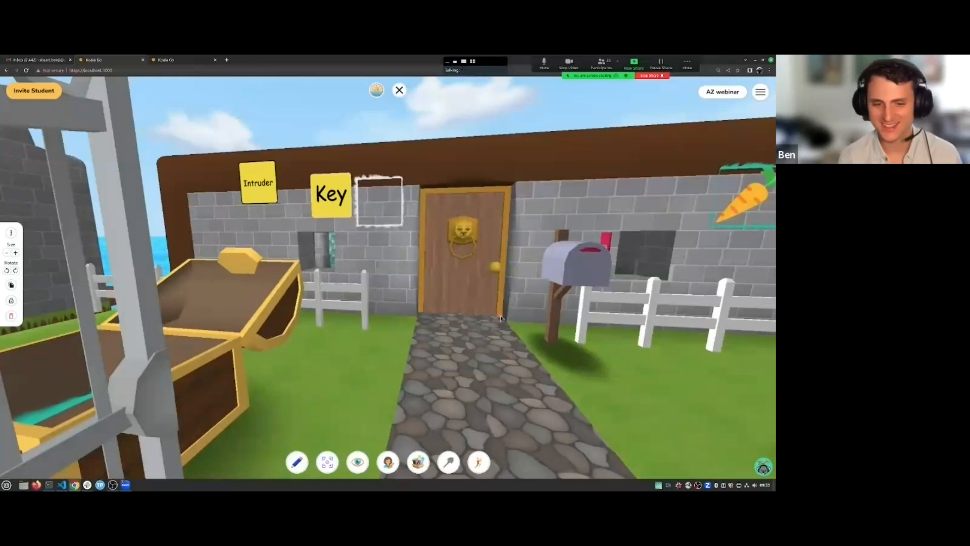
Review the Action Zones and the Reaction Props in Story Tools, and return to the main building categories
click(418, 462)
click(731, 240)
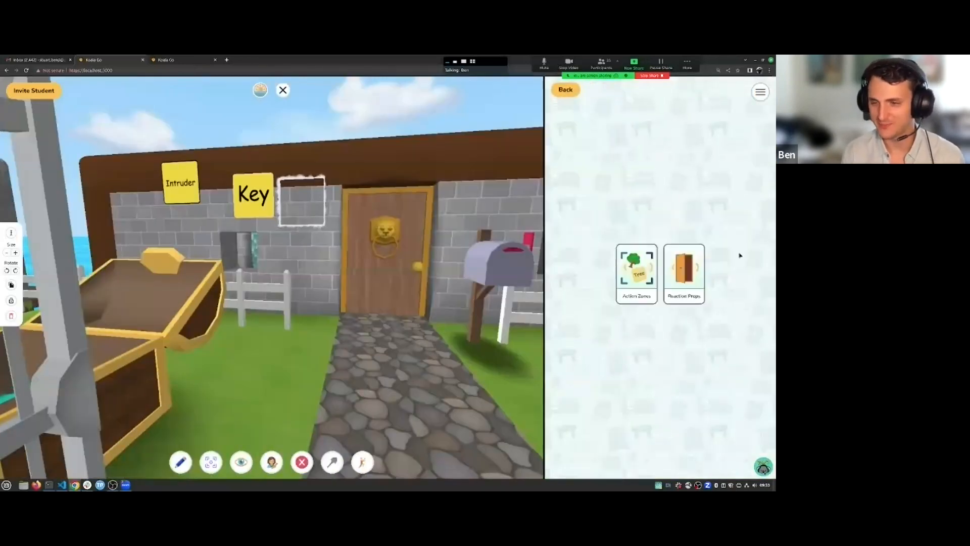
click(623, 283)
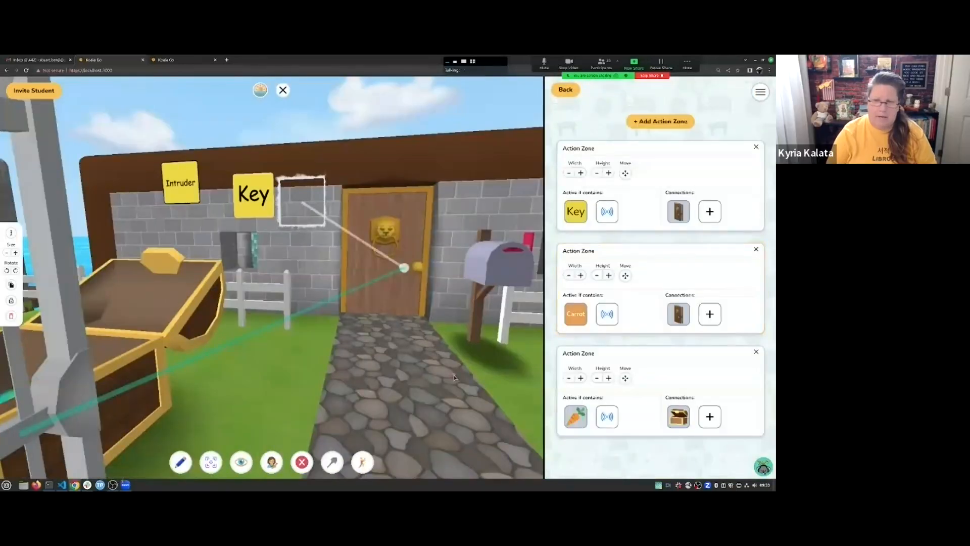
click(565, 90)
click(698, 260)
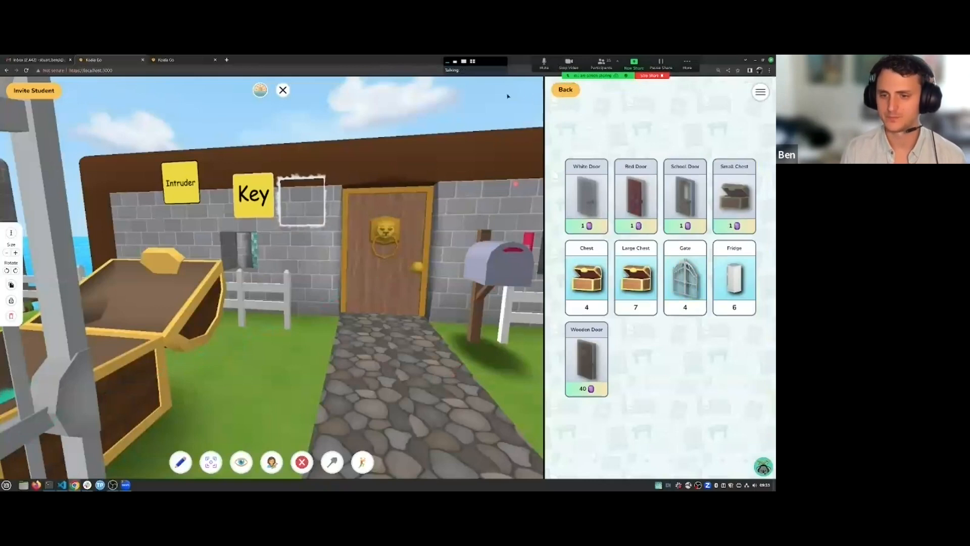
click(566, 90)
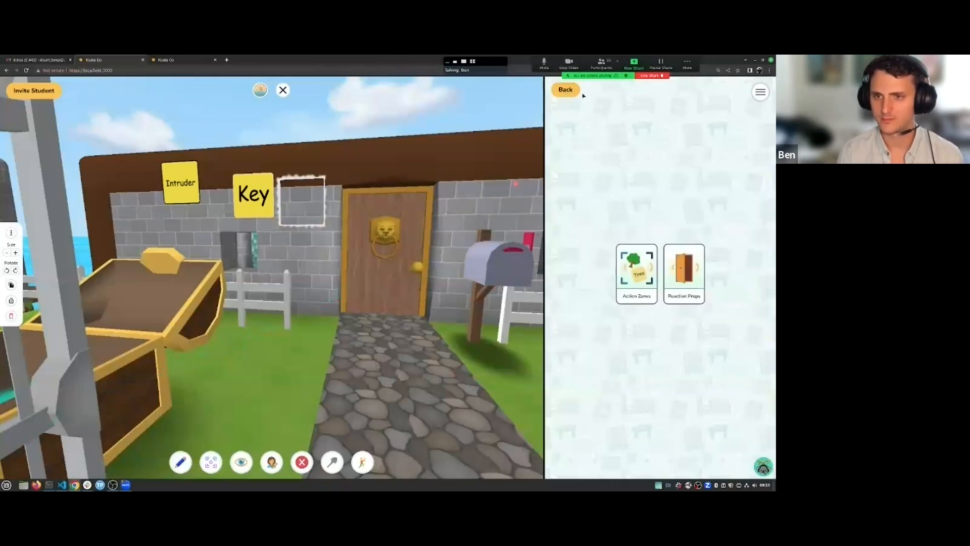
click(574, 95)
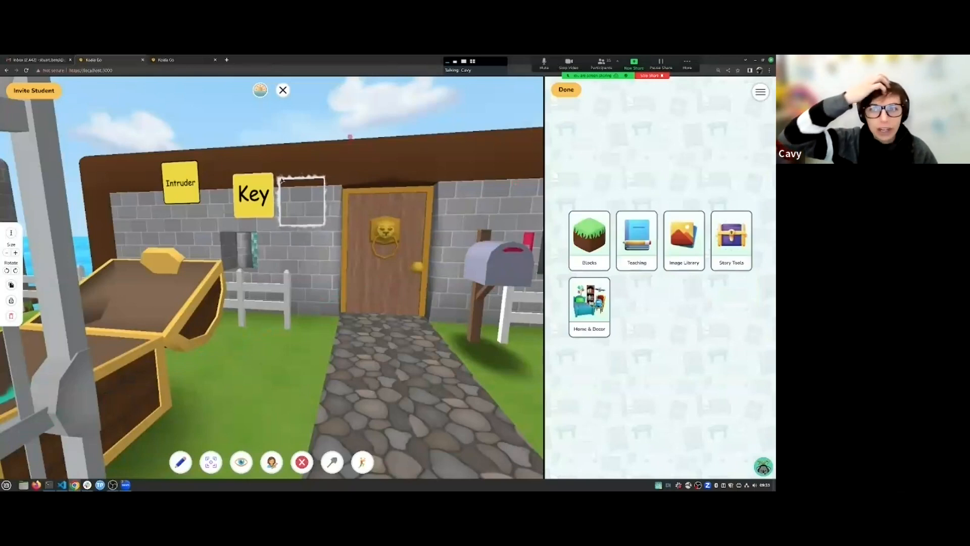
Place the Key note inside the zone beside the door and review the Action Zones in Story Tools
drag(253, 194, 299, 210)
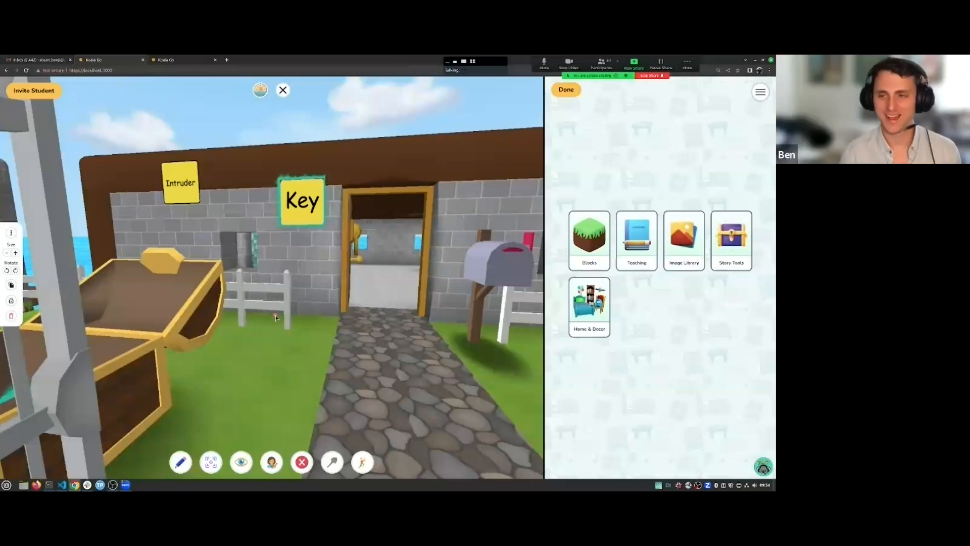
click(733, 237)
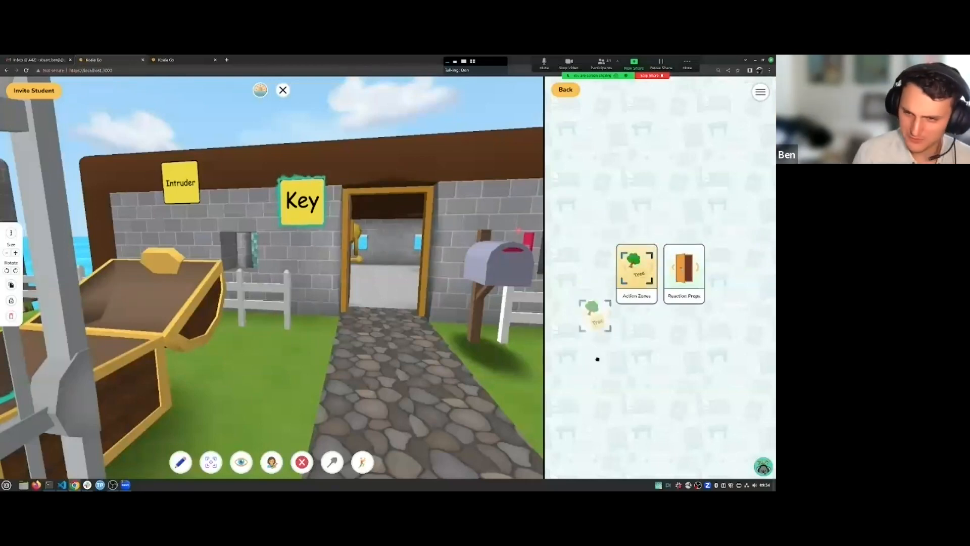
click(639, 295)
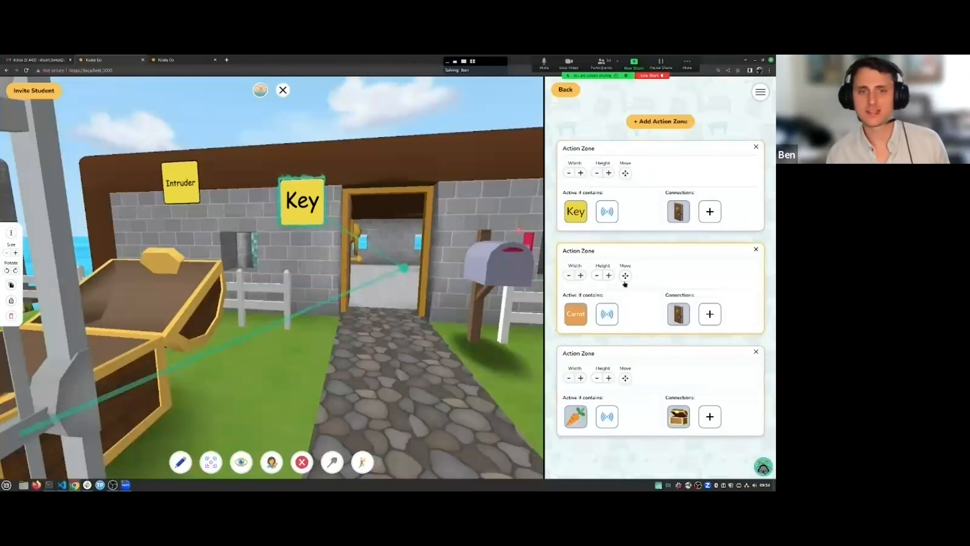
click(569, 91)
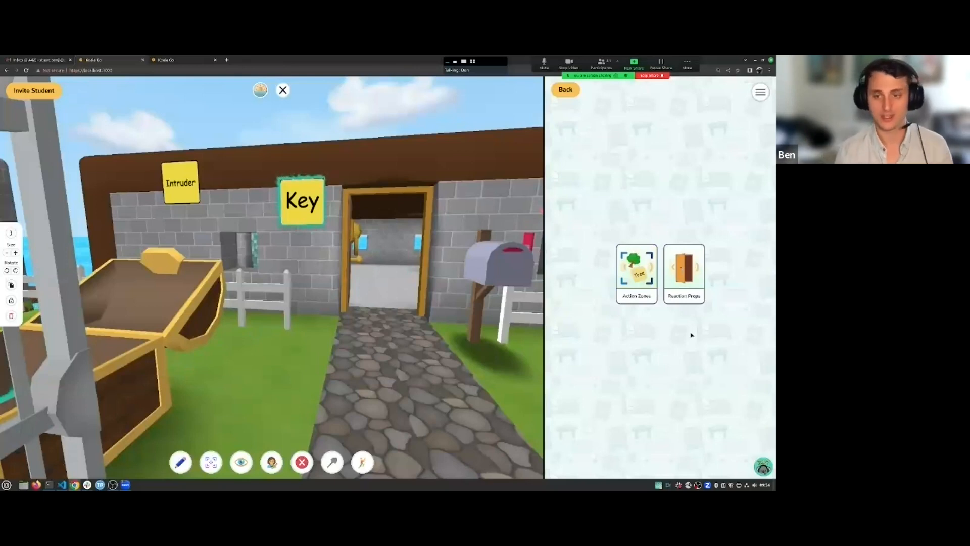
Choose the Fridge from the Reaction Props and carry it through the open door into the house
click(682, 273)
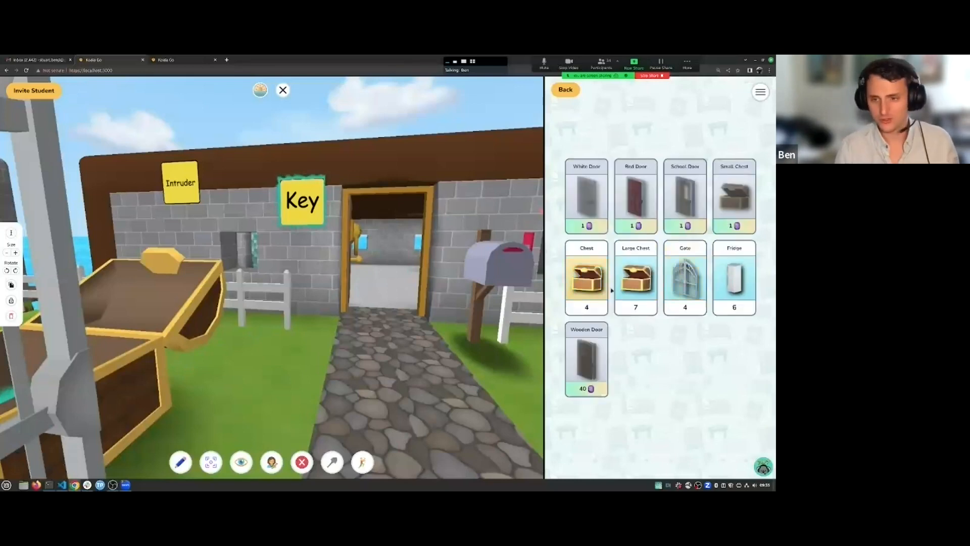
click(741, 284)
key(Up)
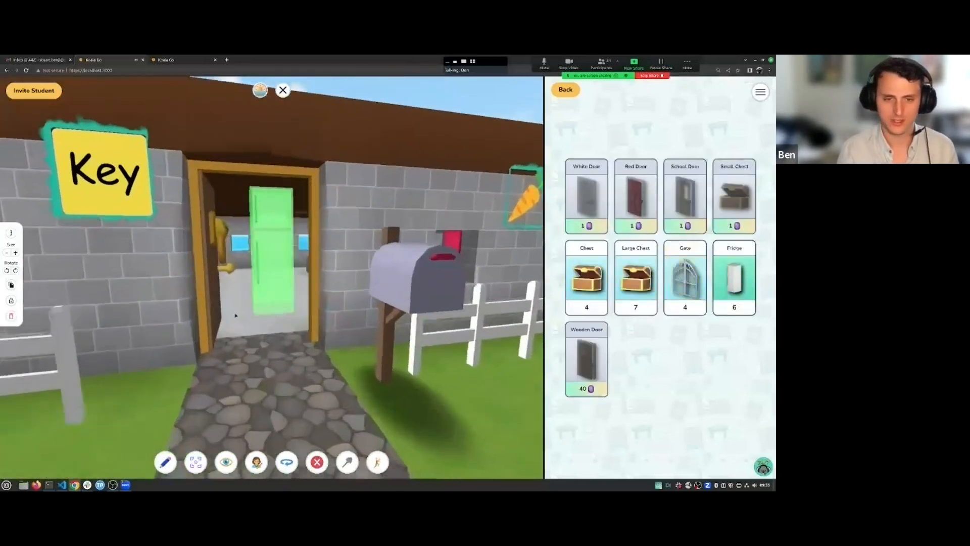
key(Left)
key(Right)
key(Left)
key(Up)
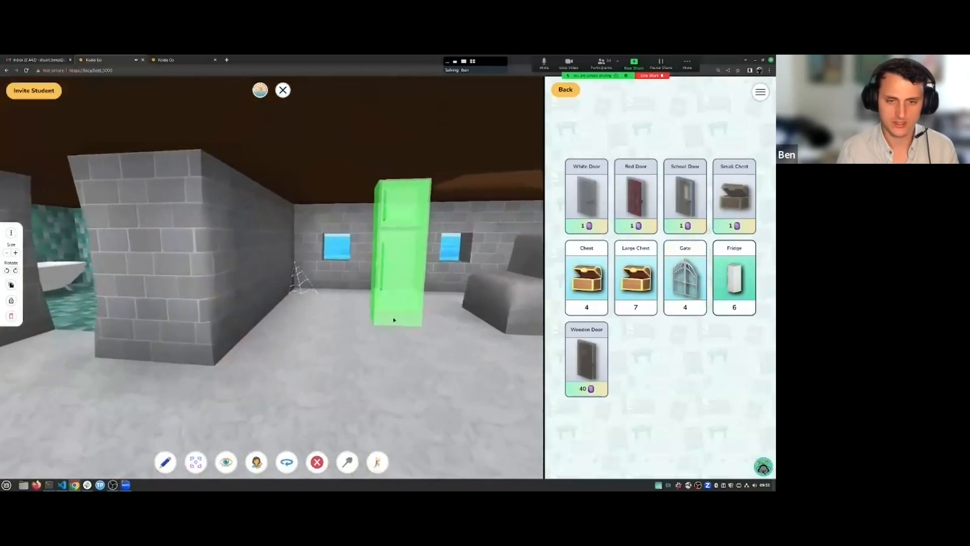
key(Right)
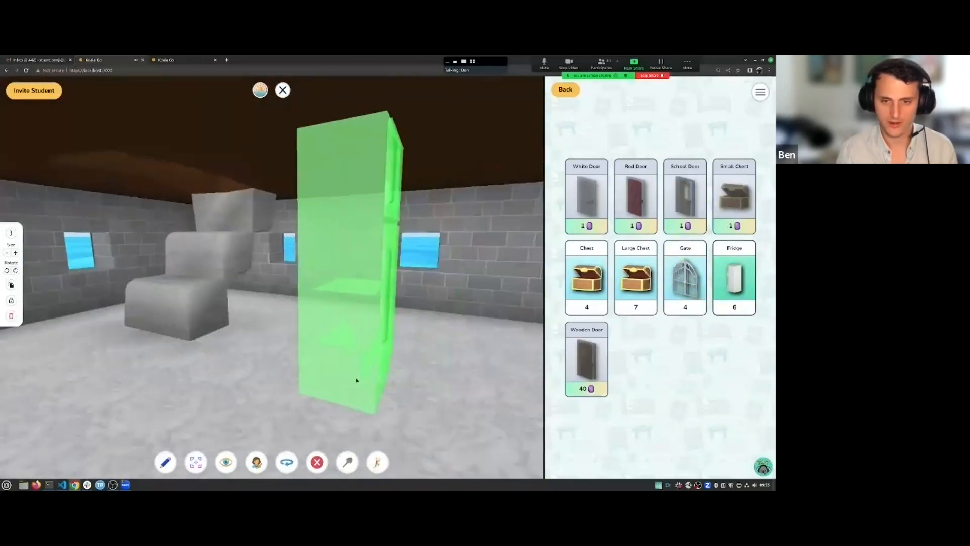
Rotate the fridge so its doors face the room and place it near the stone wall
click(292, 466)
click(292, 466)
click(292, 466)
click(292, 466)
click(292, 466)
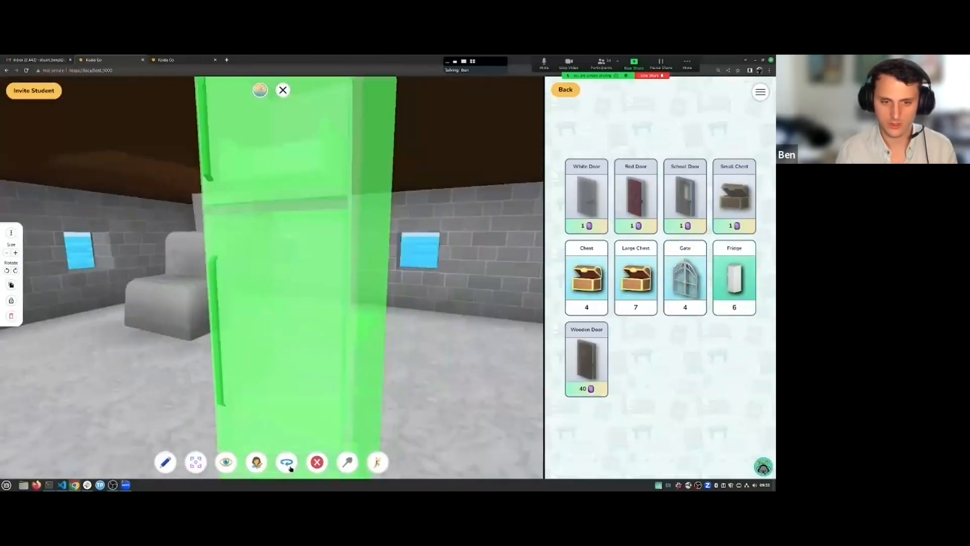
click(356, 312)
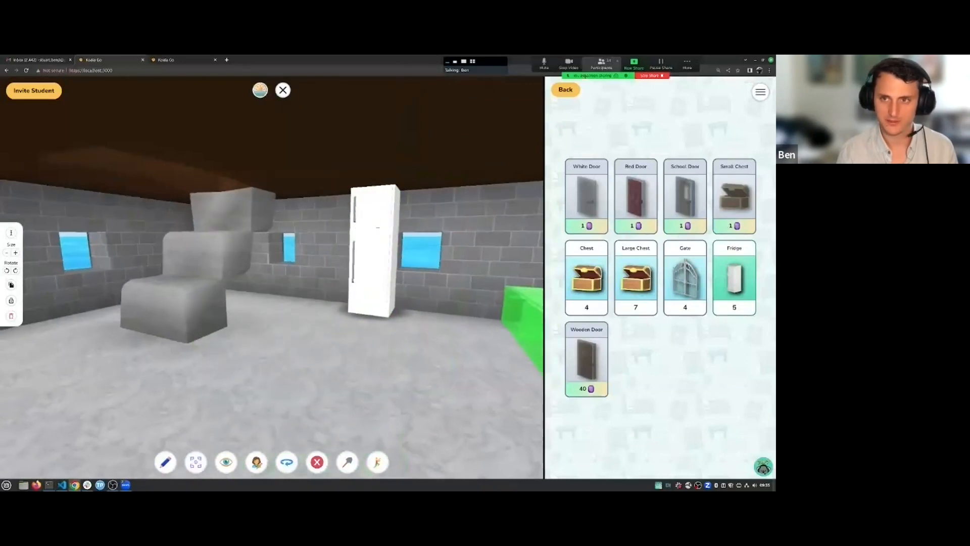
Exit the building tools, walk up to the fridge and open it, and bring the building categories back up
key(Up)
click(567, 91)
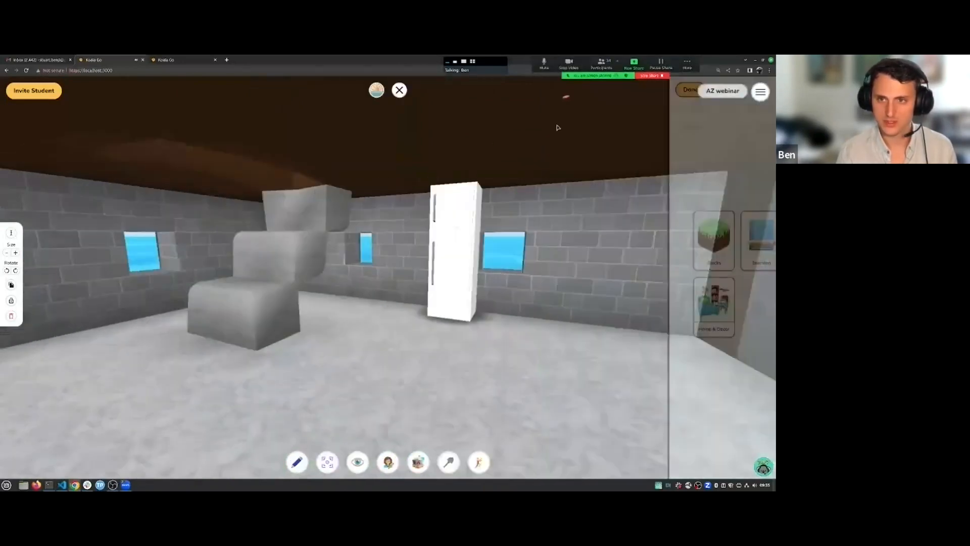
key(Up)
key(Right)
click(357, 271)
key(Up)
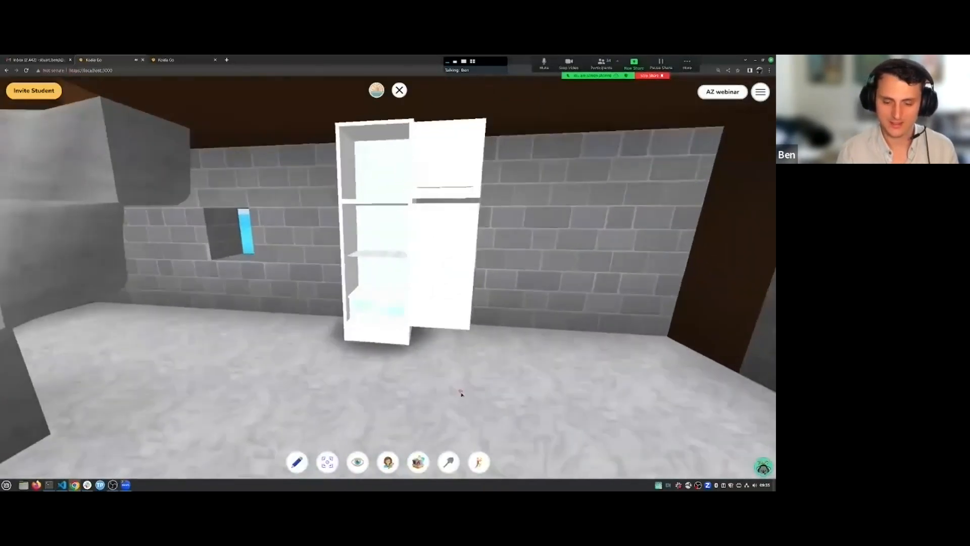
click(422, 467)
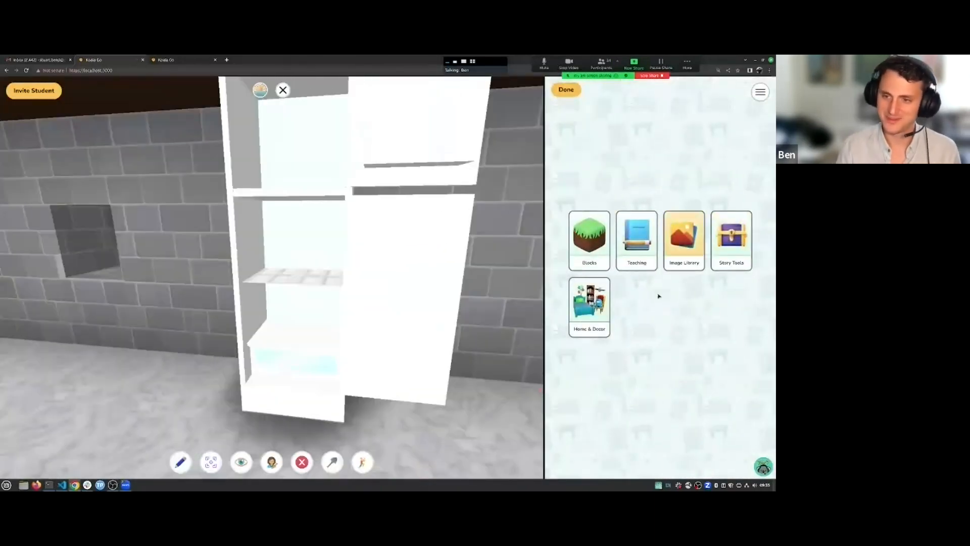
Place the pretzel picture from the Image Library on the open fridge's middle shelf and shrink it to fit
click(589, 237)
click(570, 94)
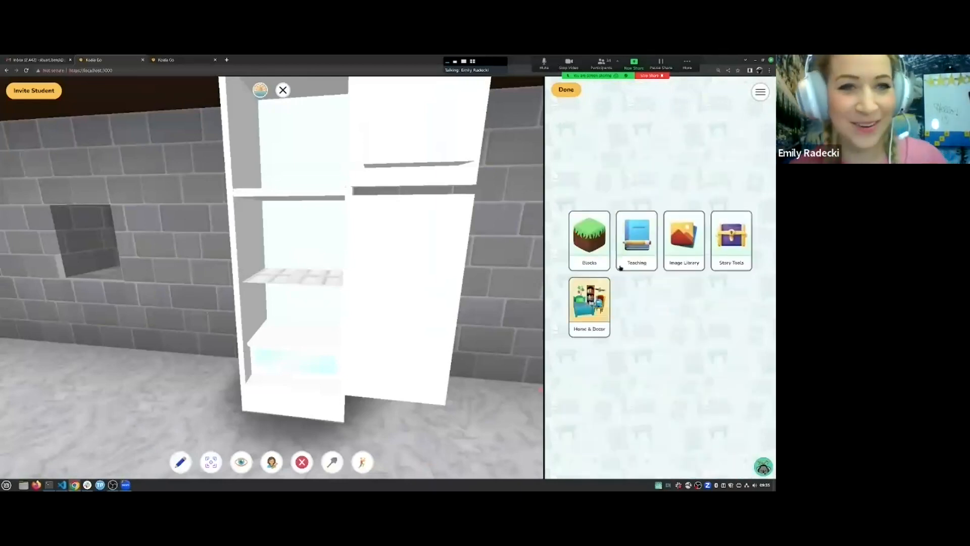
click(695, 256)
drag(475, 346, 449, 349)
scroll(448, 350, up, 3)
click(610, 302)
click(306, 275)
click(333, 236)
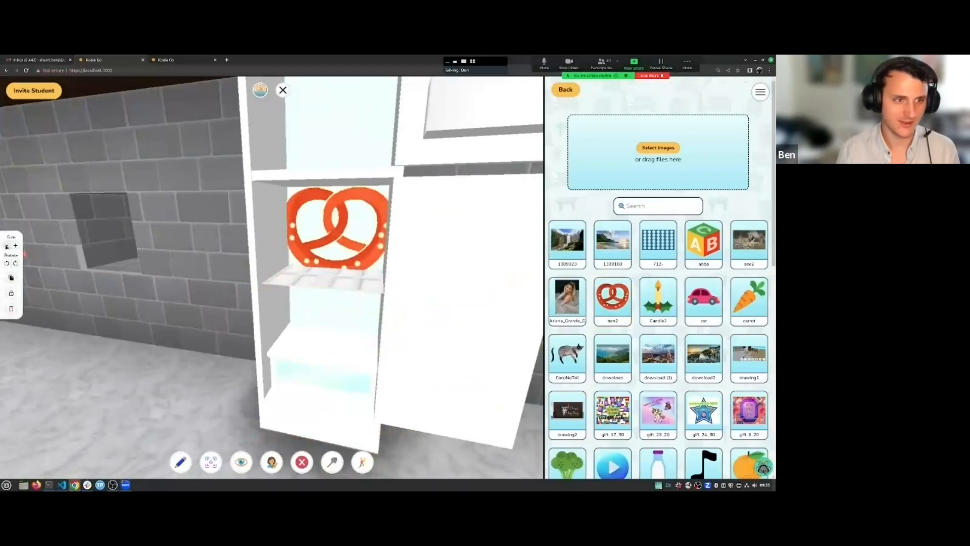
click(6, 245)
click(6, 245)
Add the carrot picture to the fridge shelf below the pretzel and reduce its size until it fits
click(749, 300)
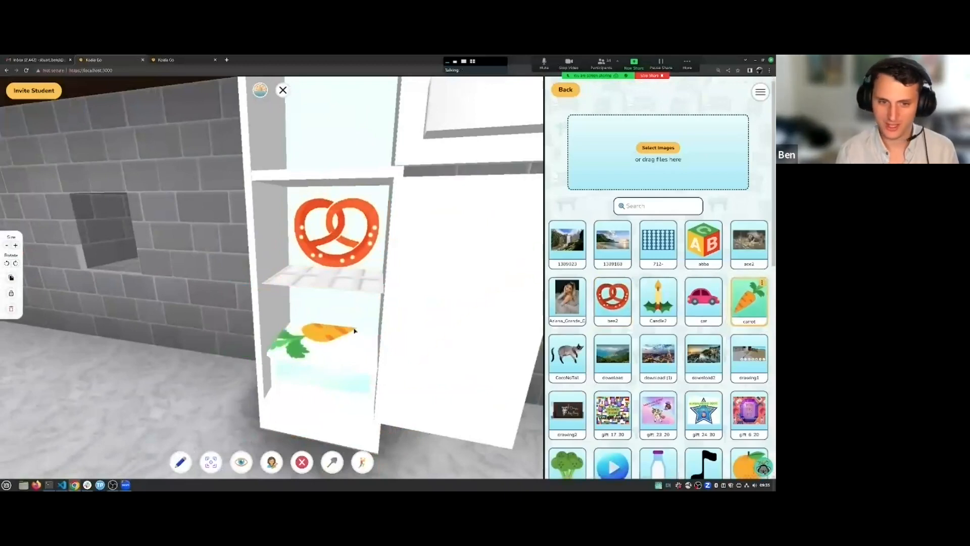
click(340, 307)
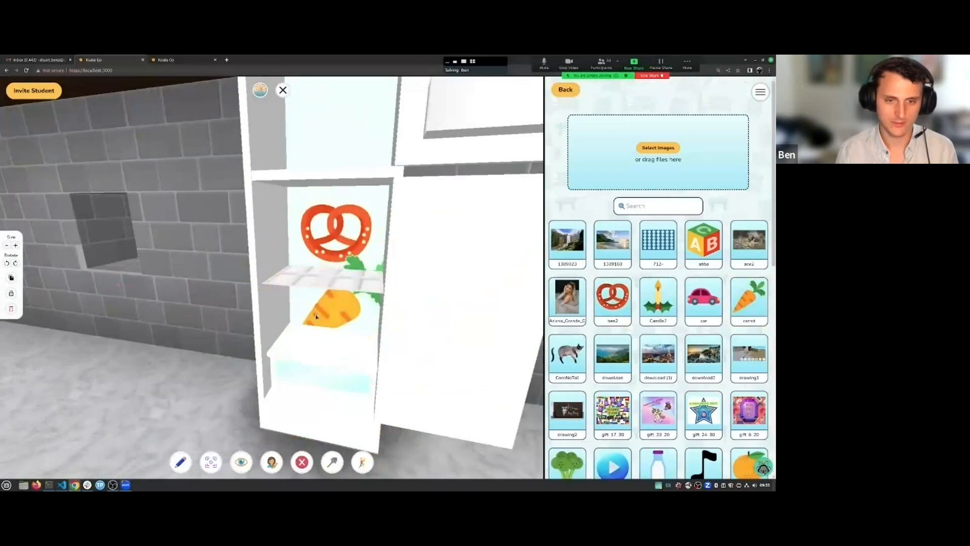
click(6, 245)
click(7, 246)
click(7, 247)
Walk away from the fridge and out toward the garden gate, and return inside the house to face the fridge
scroll(390, 353, down, 5)
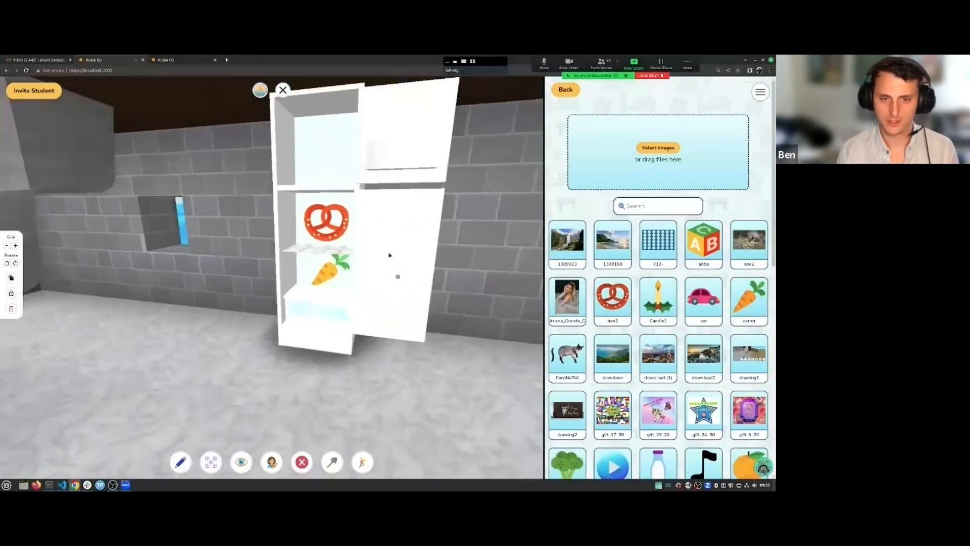
click(398, 277)
click(423, 326)
key(Down)
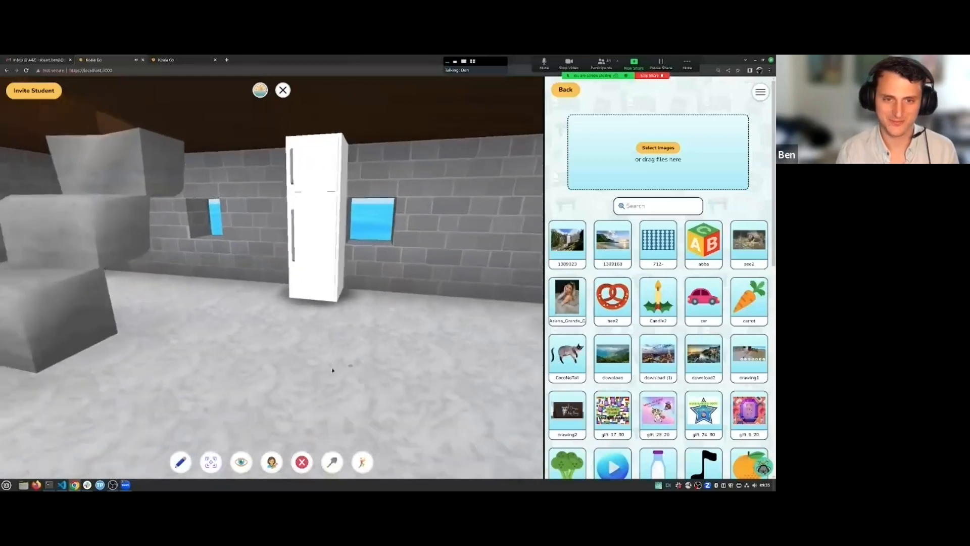
key(Right)
drag(384, 354, 414, 354)
key(w)
key(w)
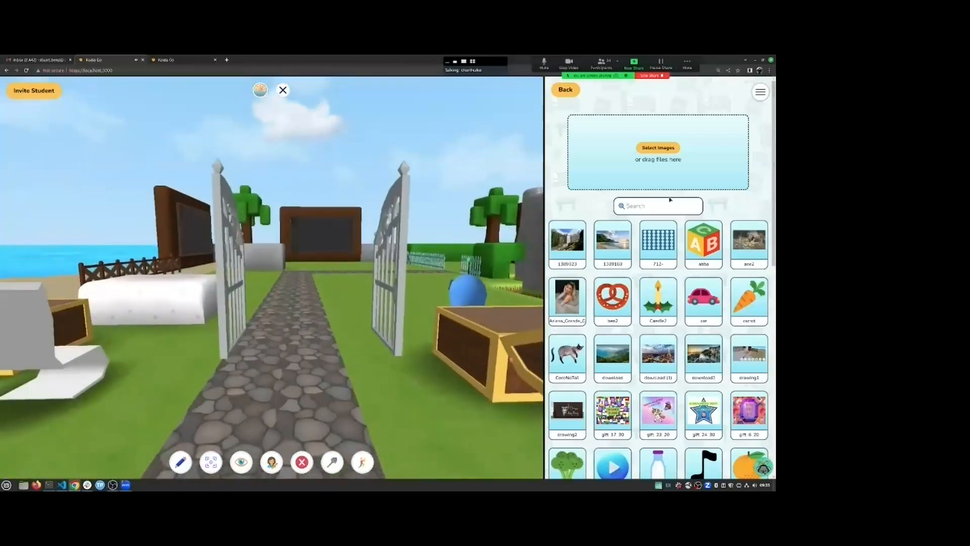
drag(341, 248, 168, 306)
key(w)
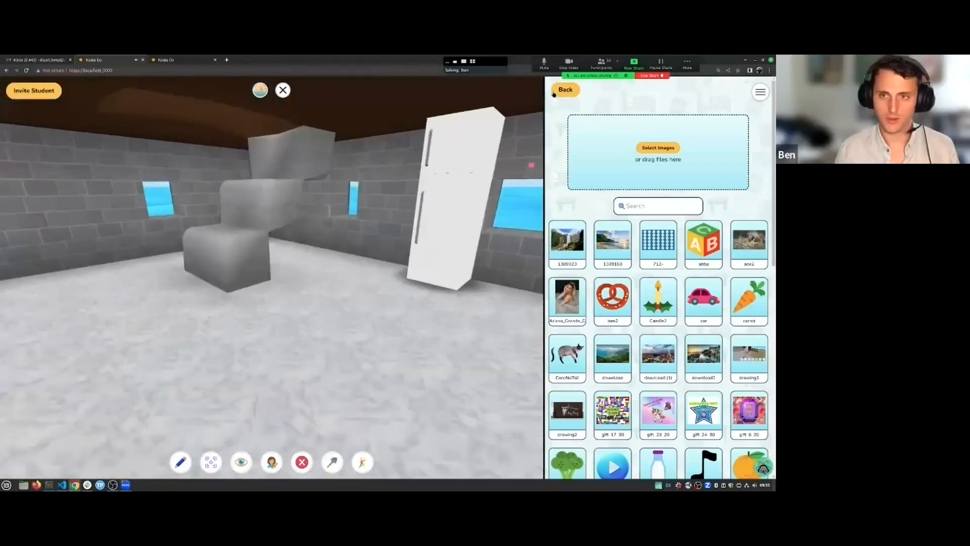
Bring up the Reaction Props in Story Tools and open the fridge to show the pictures stored inside
click(554, 93)
click(746, 243)
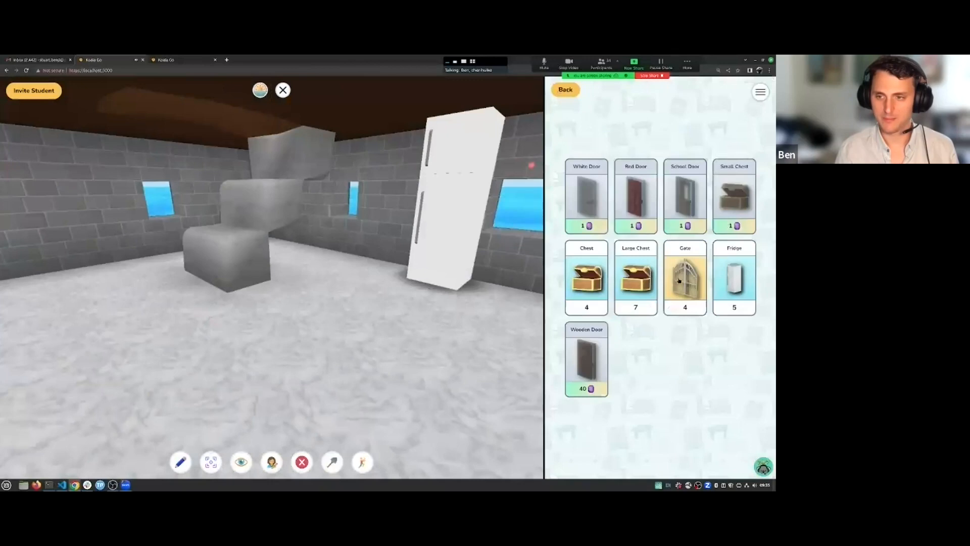
drag(392, 292, 349, 222)
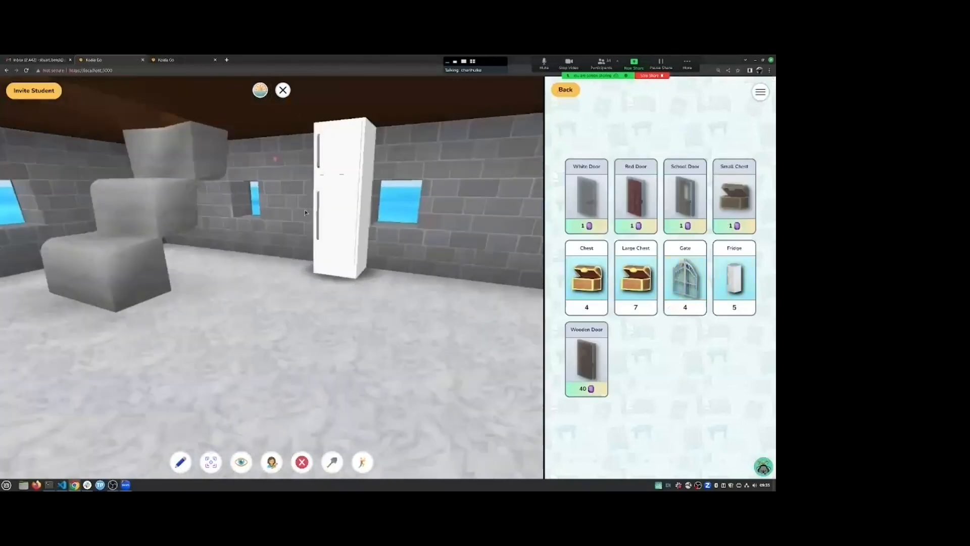
click(332, 201)
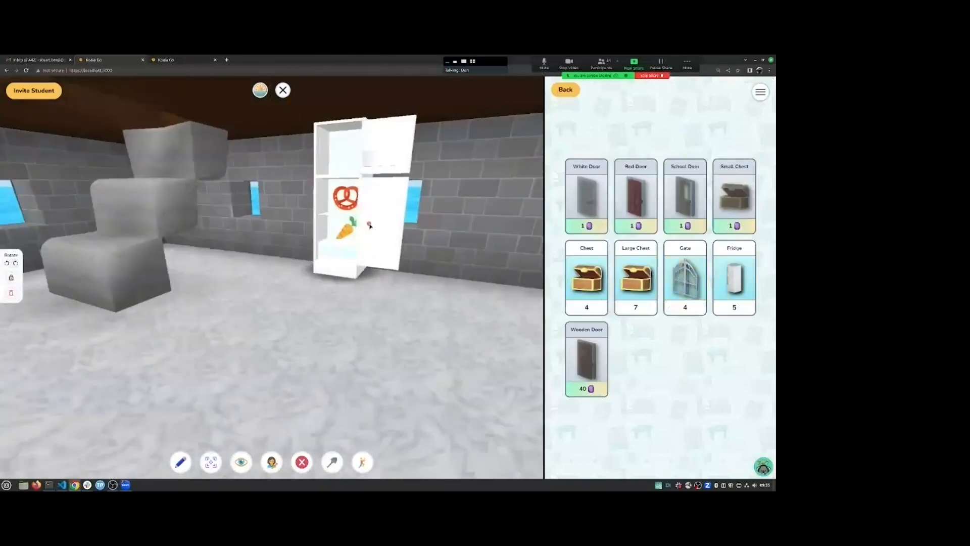
Compare where Reaction Props are offered under Story Tools and Home & Decor, and close the building tools
click(573, 94)
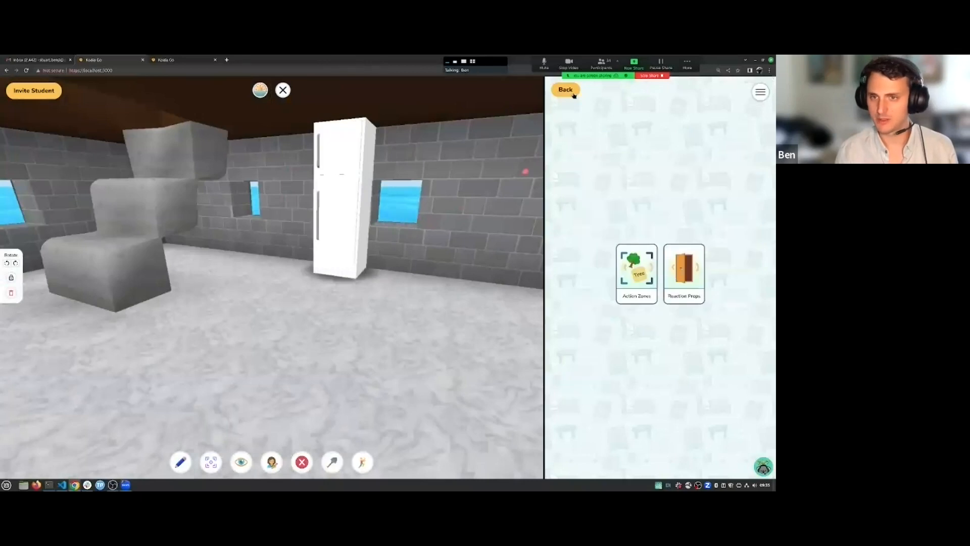
click(574, 95)
click(732, 240)
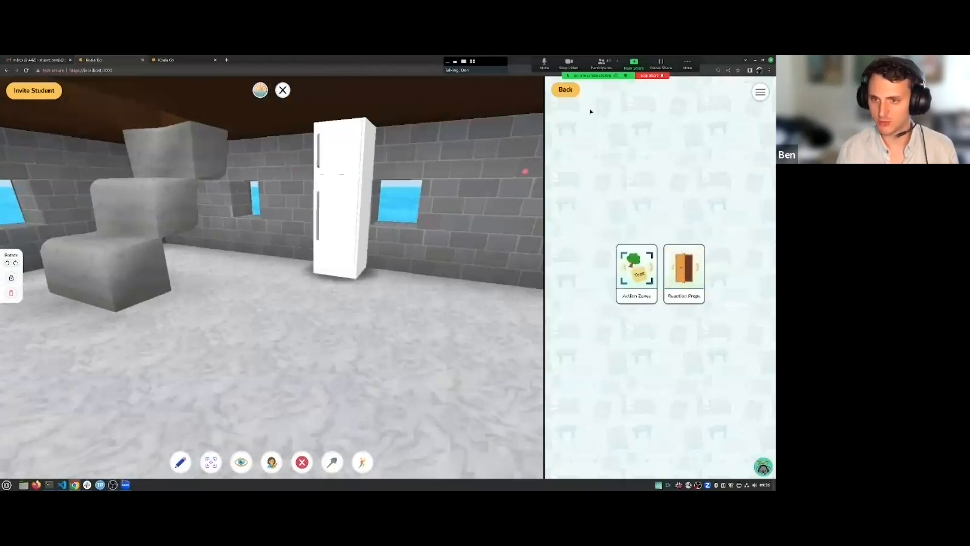
click(565, 91)
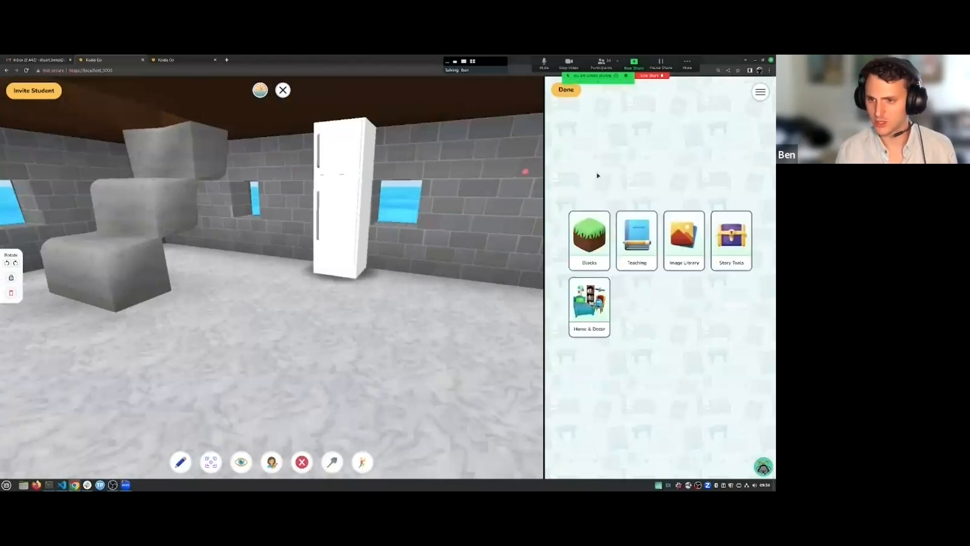
click(589, 312)
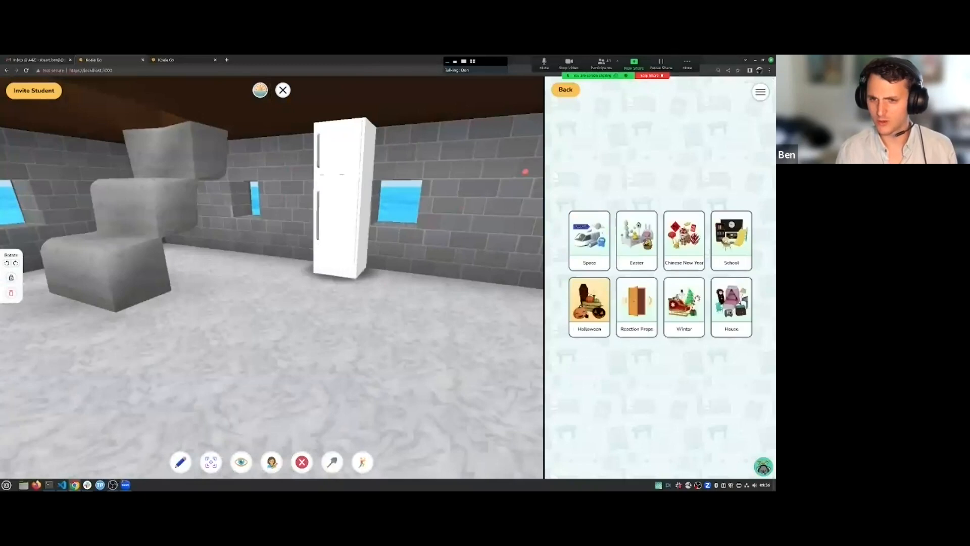
click(637, 328)
click(566, 90)
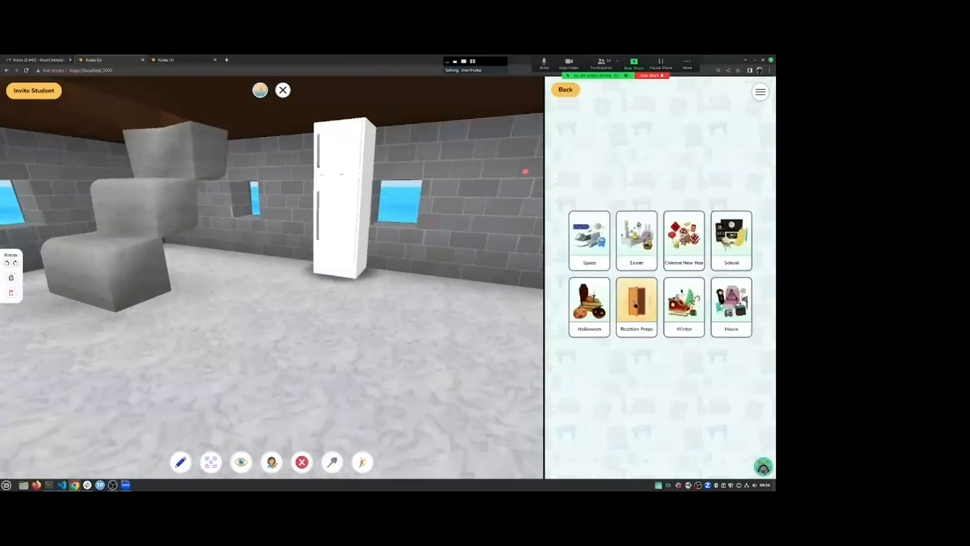
click(562, 89)
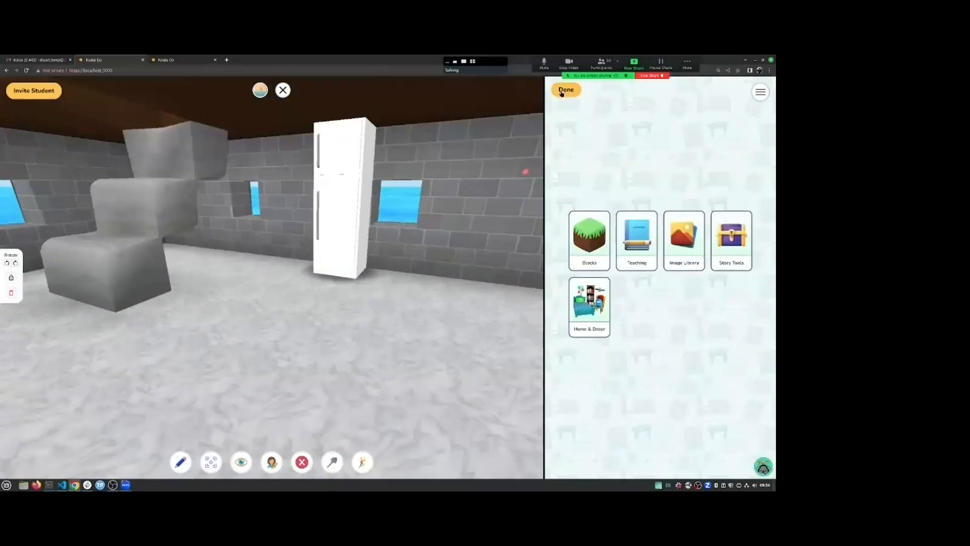
click(726, 259)
click(566, 90)
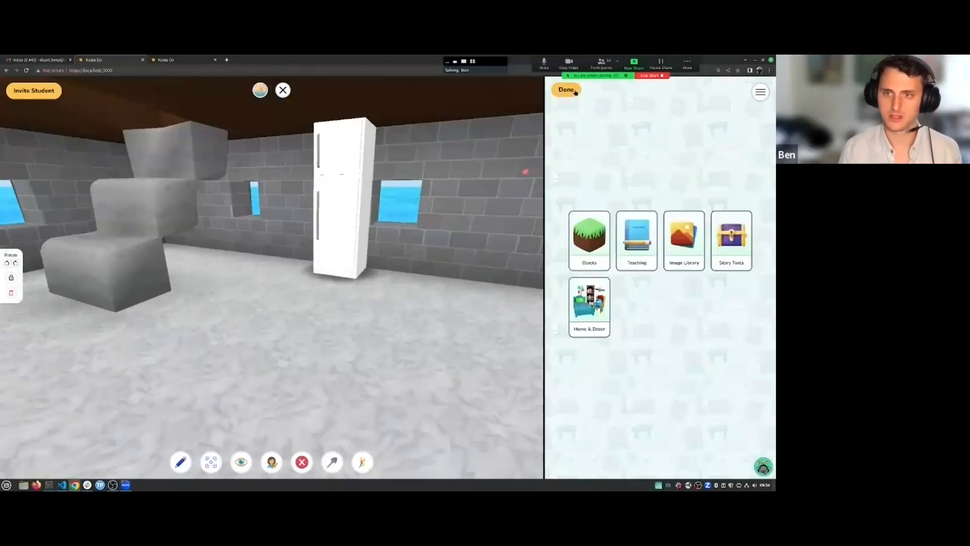
click(574, 91)
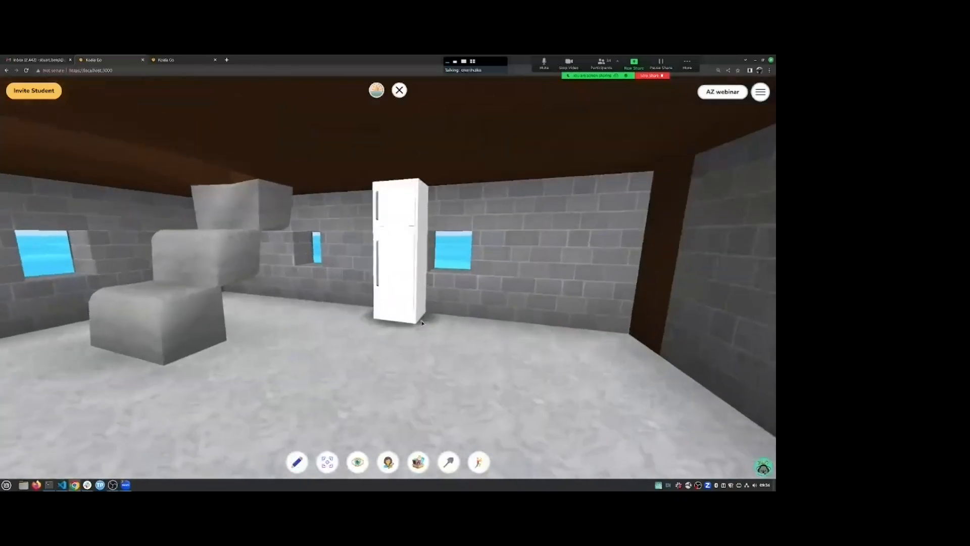
Reopen the building tools and look for the Fridge among the Reaction Props and the House appliances in Home & Decor
drag(422, 323, 502, 310)
drag(406, 331, 351, 340)
click(416, 464)
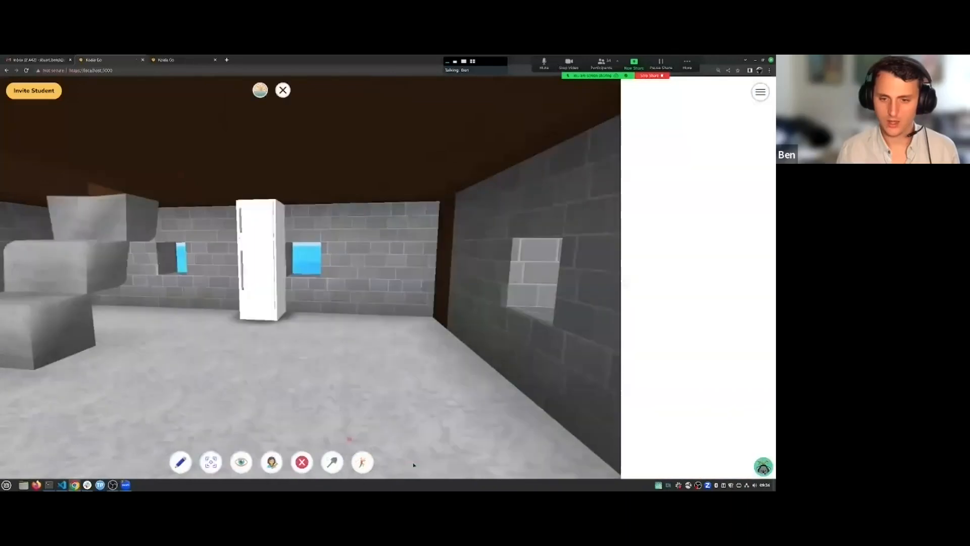
click(731, 247)
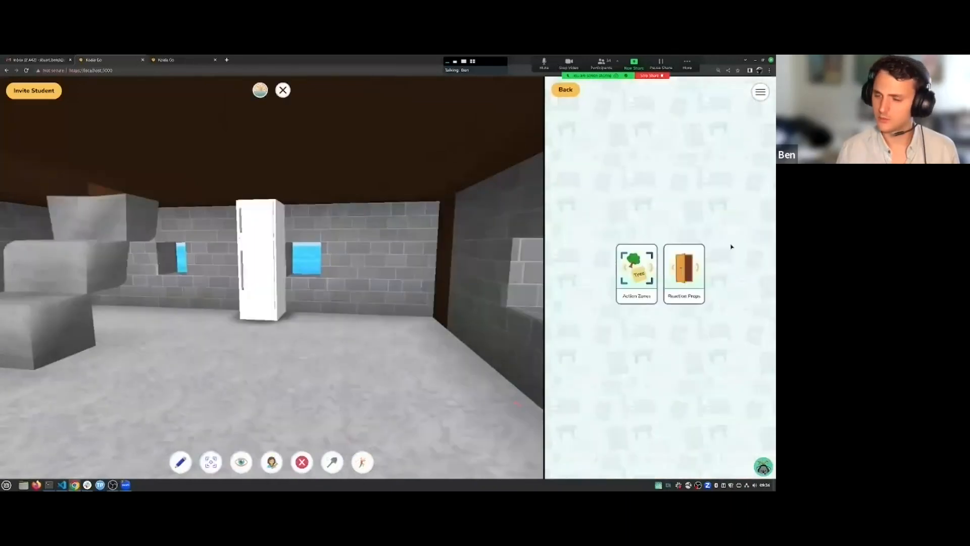
click(683, 270)
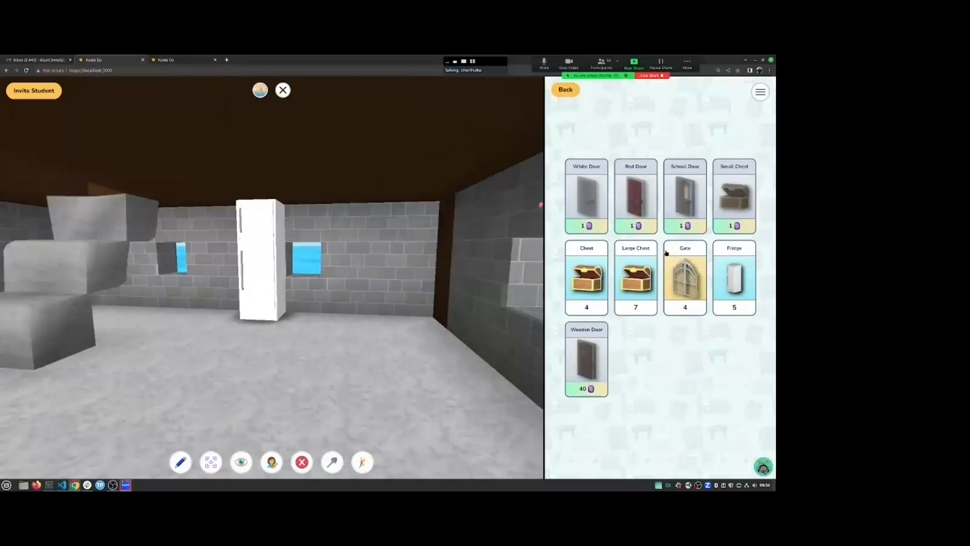
click(564, 89)
click(565, 89)
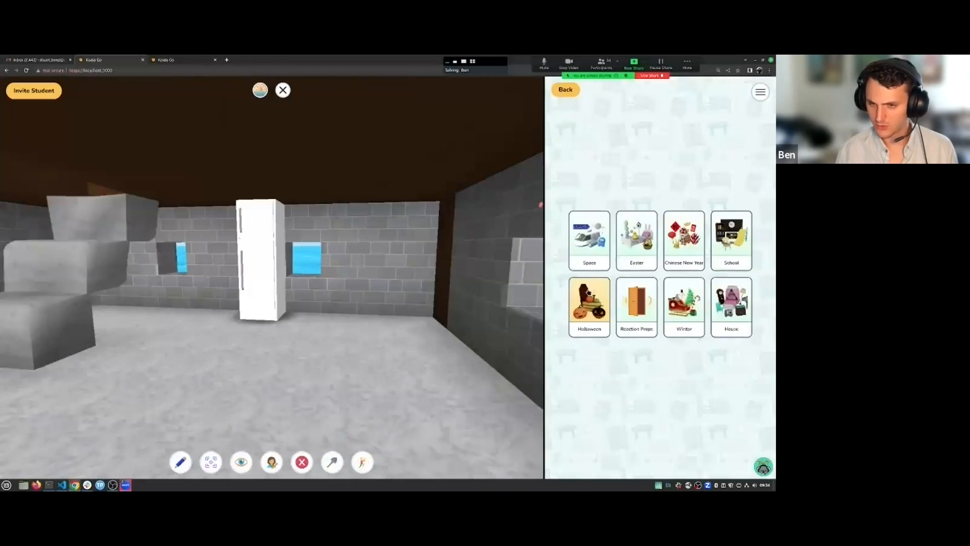
click(728, 311)
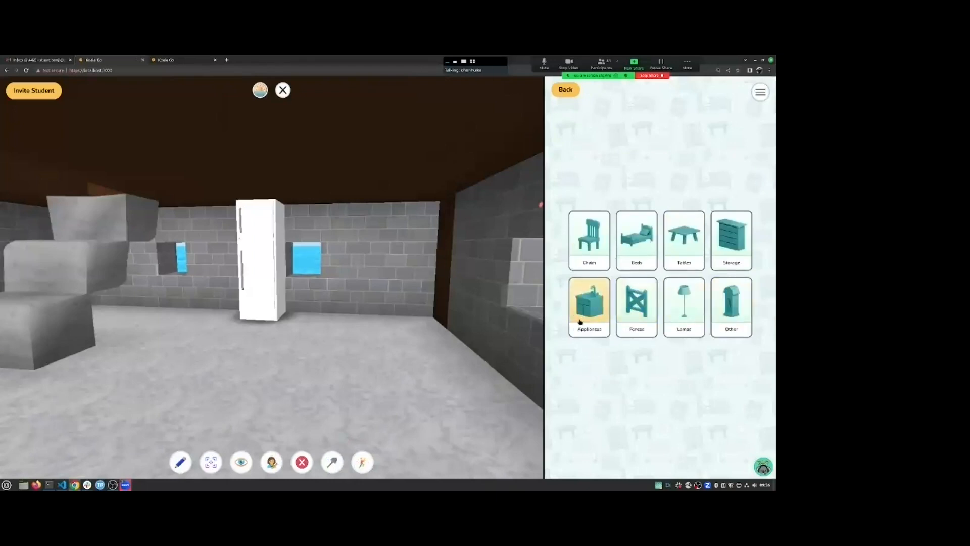
click(578, 93)
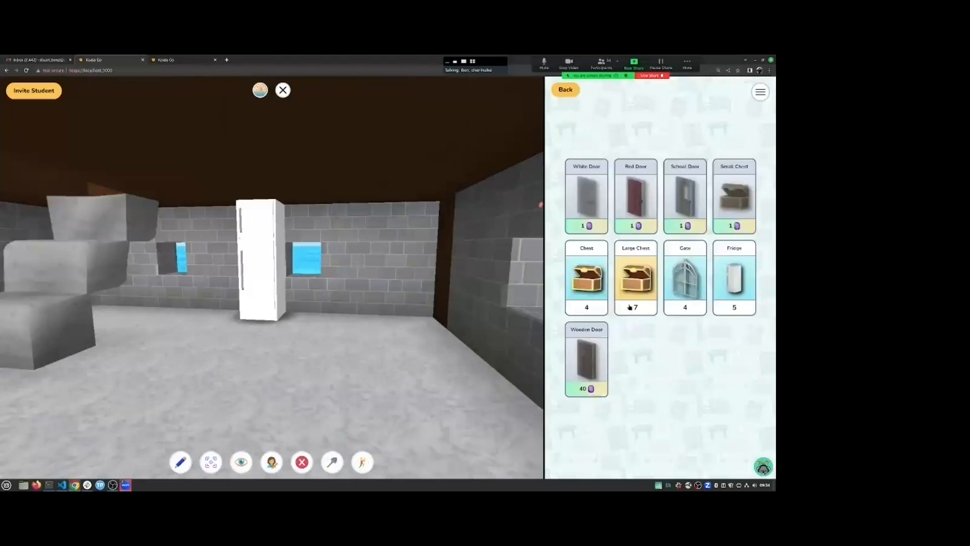
click(563, 89)
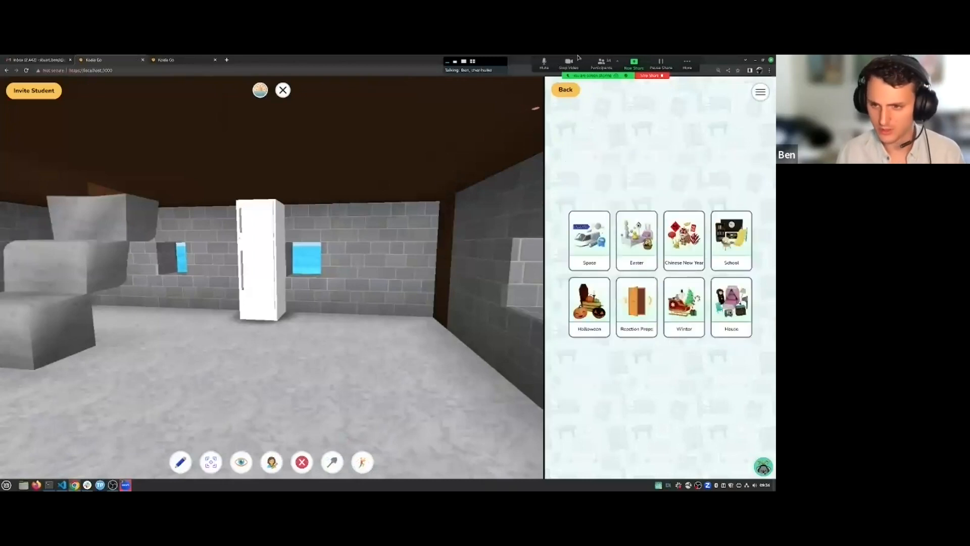
click(743, 317)
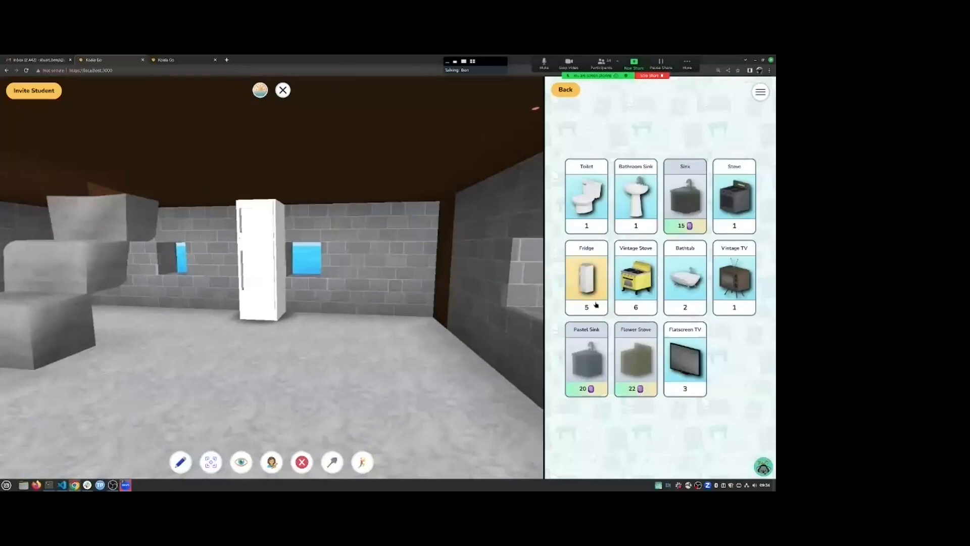
click(566, 92)
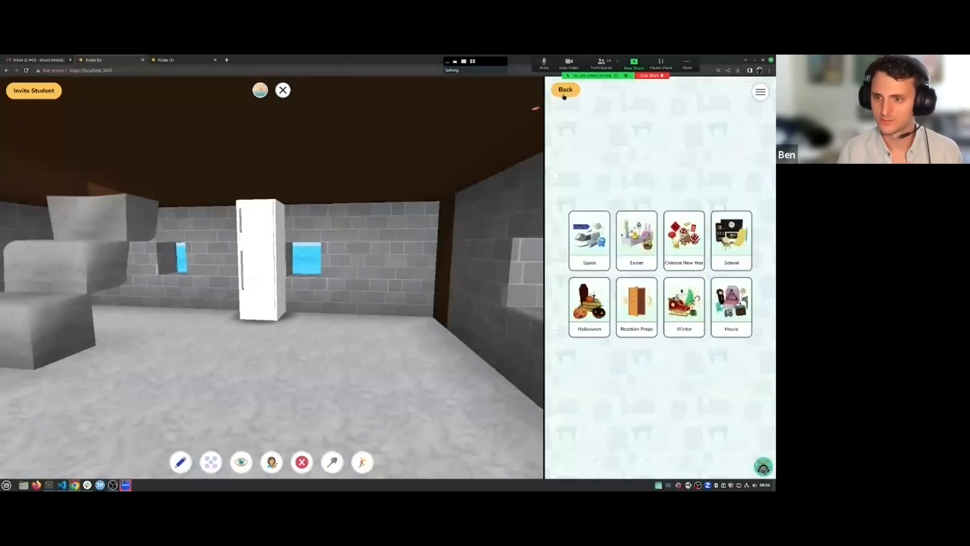
click(564, 93)
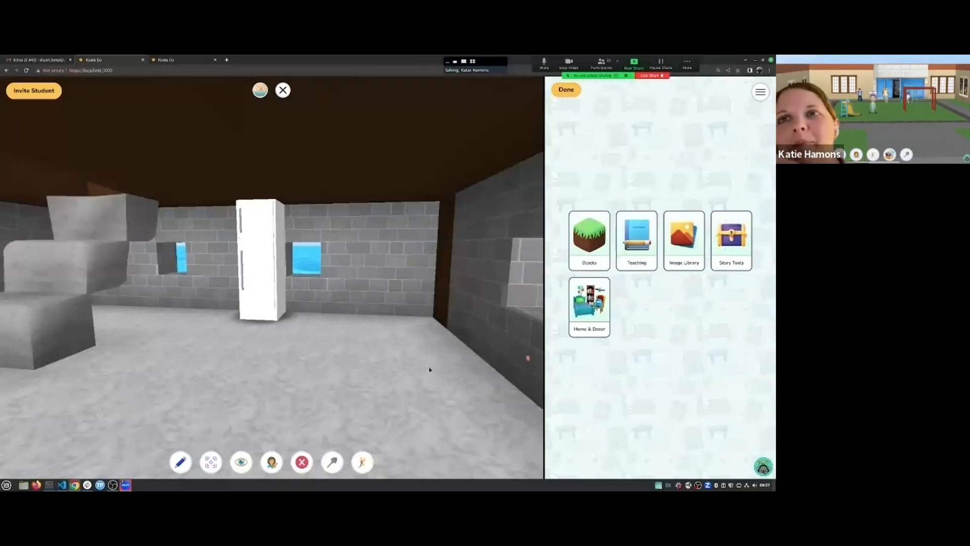
Close the building tools, walk out through the open wooden door and turn to face the front of the house
drag(367, 369, 555, 362)
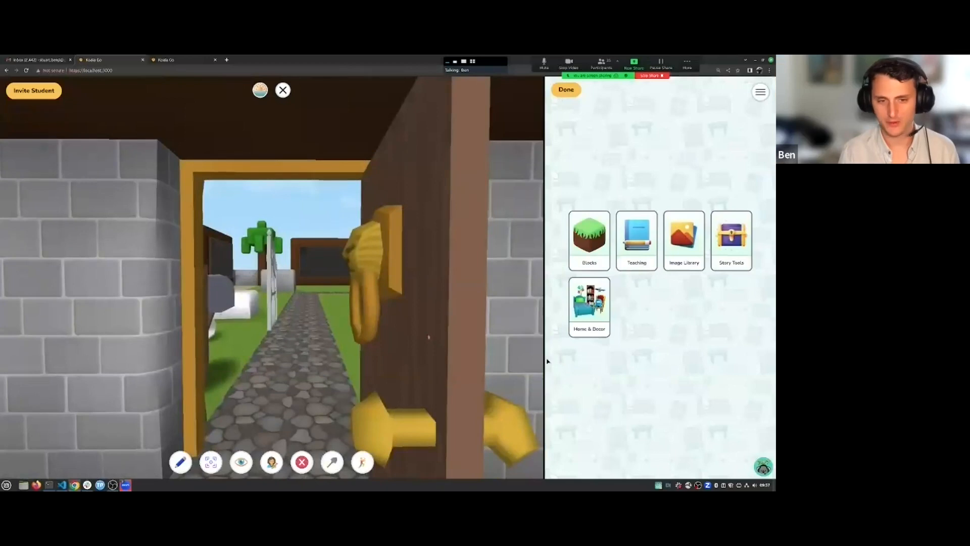
click(566, 90)
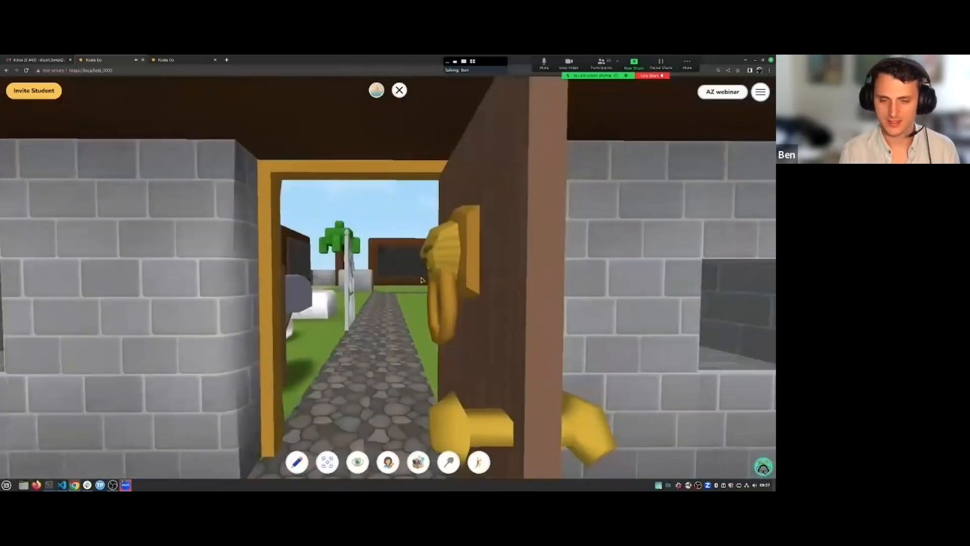
key(w)
key(w)
drag(449, 284, 265, 295)
key(w)
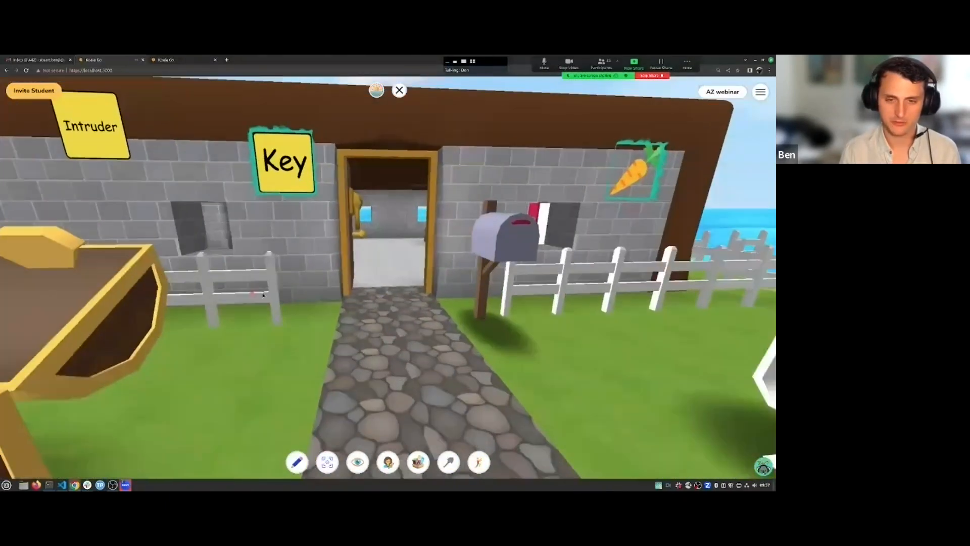
Walk back inside the house and turn around at the doorway to look out along the stone path
key(w)
drag(375, 303, 601, 366)
key(w)
key(w)
key(s)
key(w)
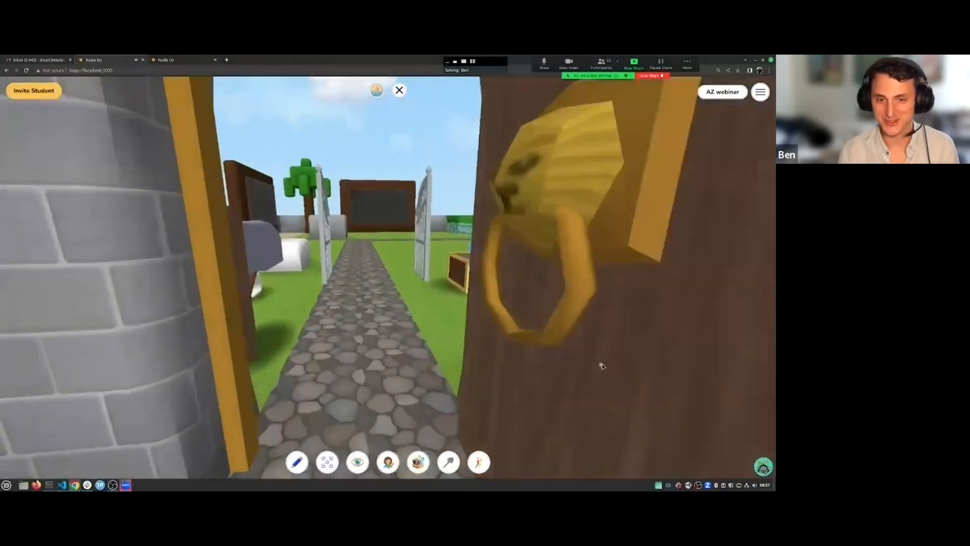
Walk down the path to the garden gate, turn around and approach the house door beside the Key note
key(w)
drag(399, 383, 607, 382)
key(s)
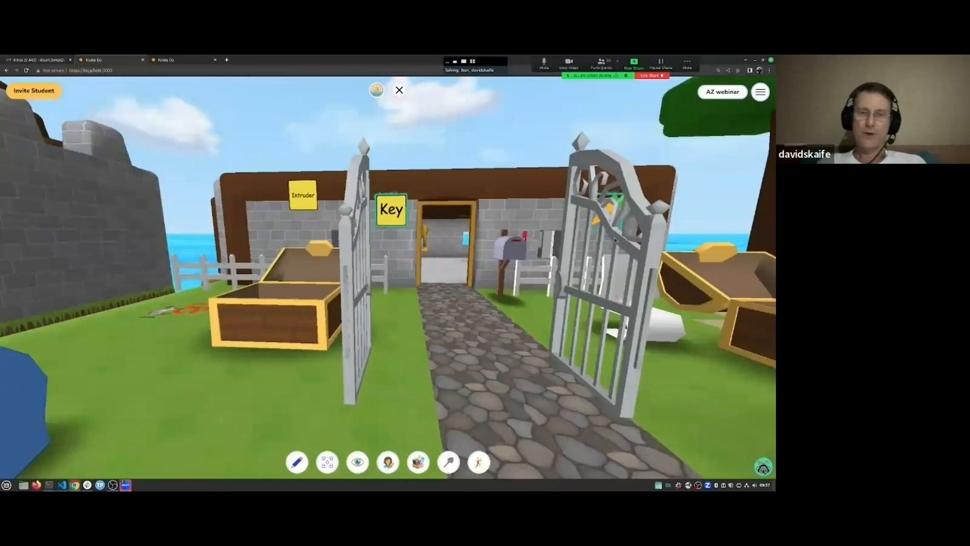
key(w)
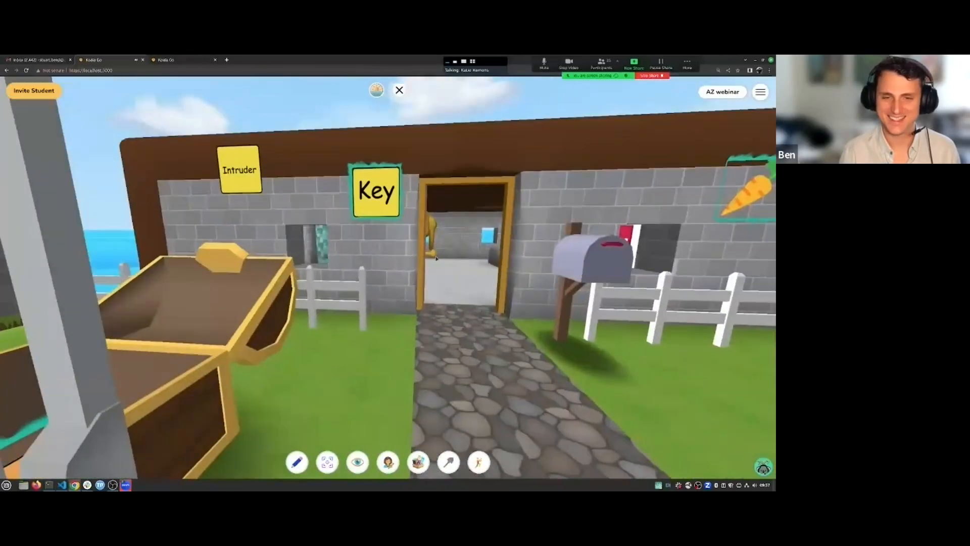
Place the Key note in the action zone beside the house door and walk closer along the path
drag(303, 187, 374, 193)
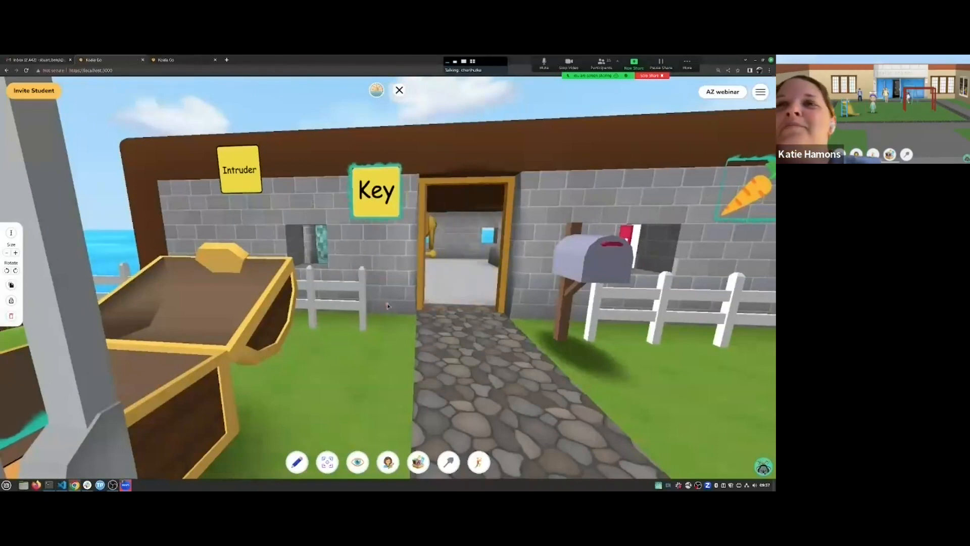
key(w)
mouse_move(325, 202)
mouse_down()
mouse_move(232, 207)
mouse_move(330, 212)
mouse_up()
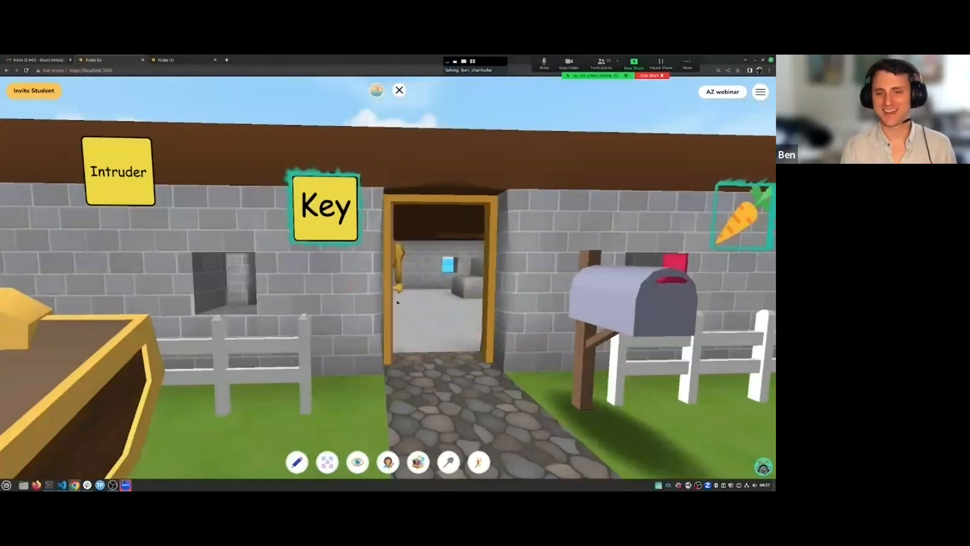
drag(369, 416, 411, 416)
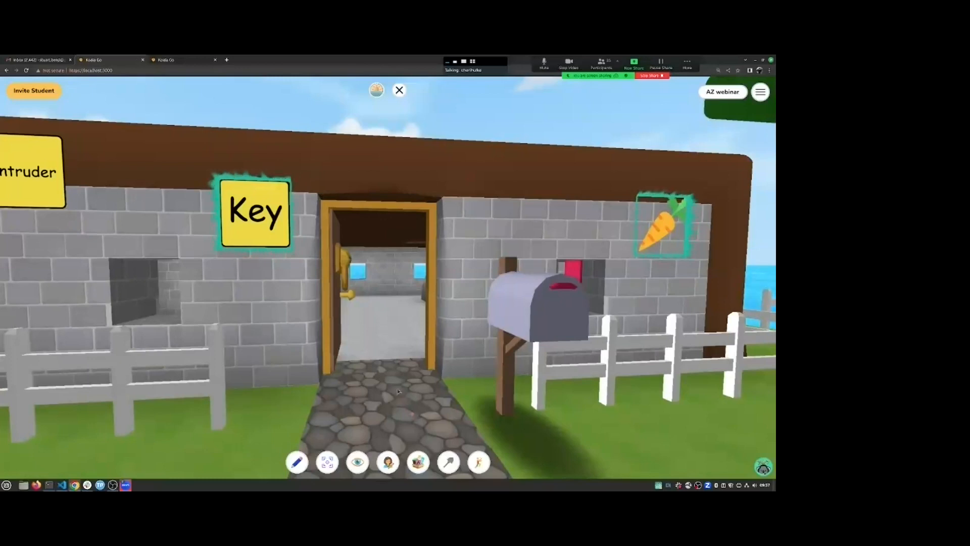
mouse_move(272, 221)
mouse_down()
mouse_move(185, 221)
mouse_move(255, 219)
mouse_up()
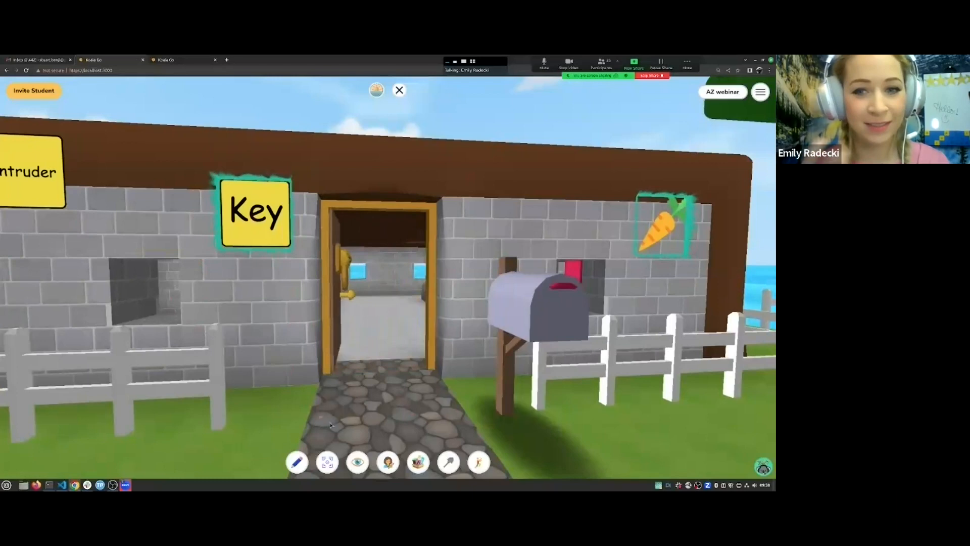
Open the Story Tools in the building library and adjust the Key note within its zone beside the door
click(419, 461)
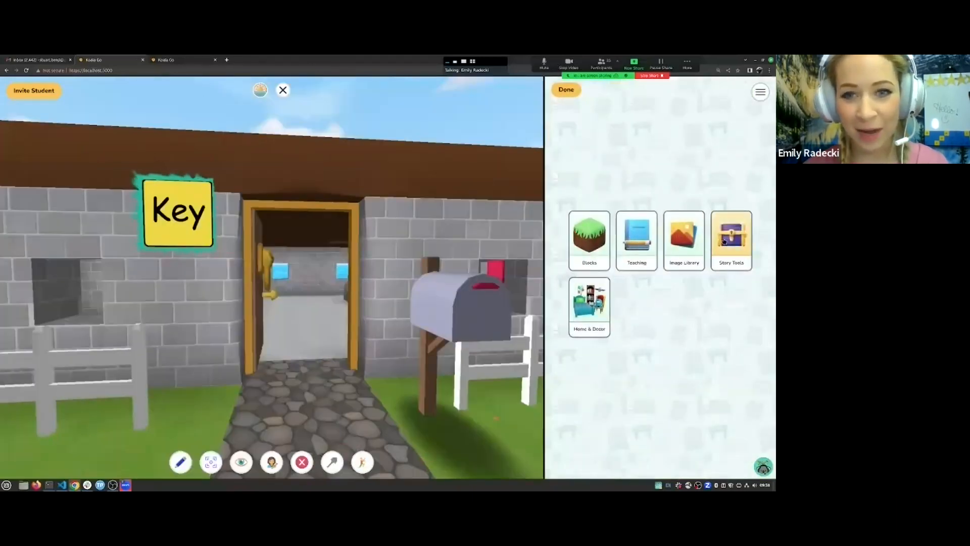
click(732, 235)
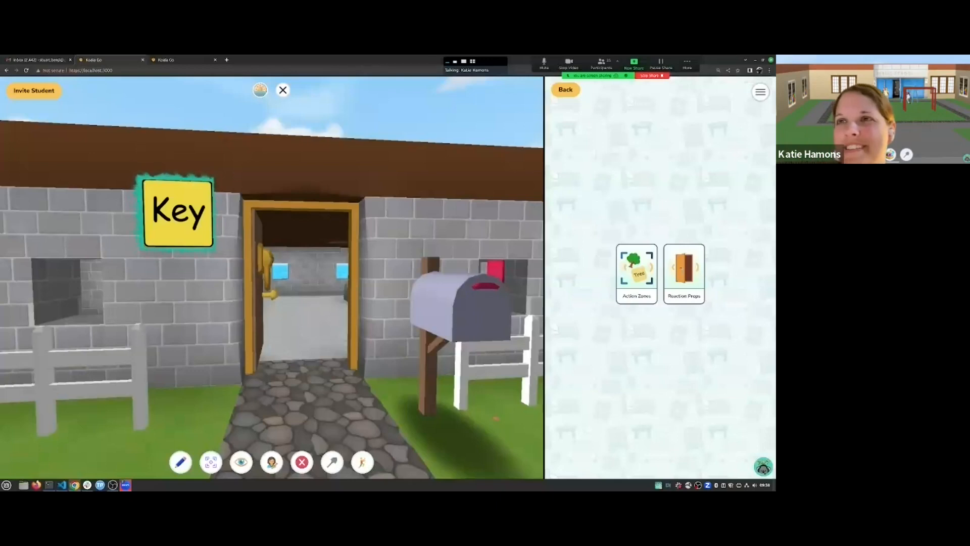
mouse_move(202, 220)
mouse_down()
mouse_move(96, 210)
mouse_move(195, 231)
mouse_move(199, 223)
mouse_up()
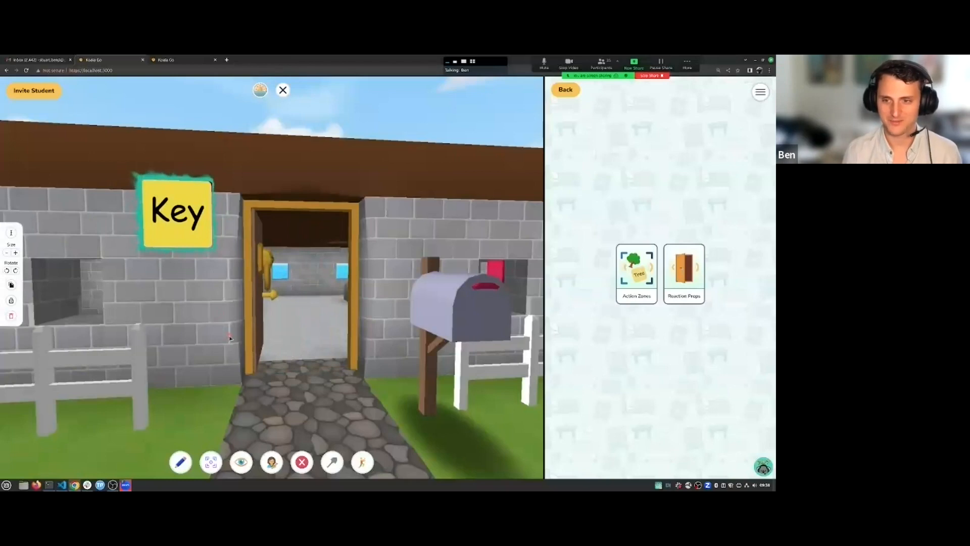
Walk back and forth on the stone path to examine the house front between the Key note and the carrot picture
click(287, 418)
drag(287, 419, 360, 403)
key(s)
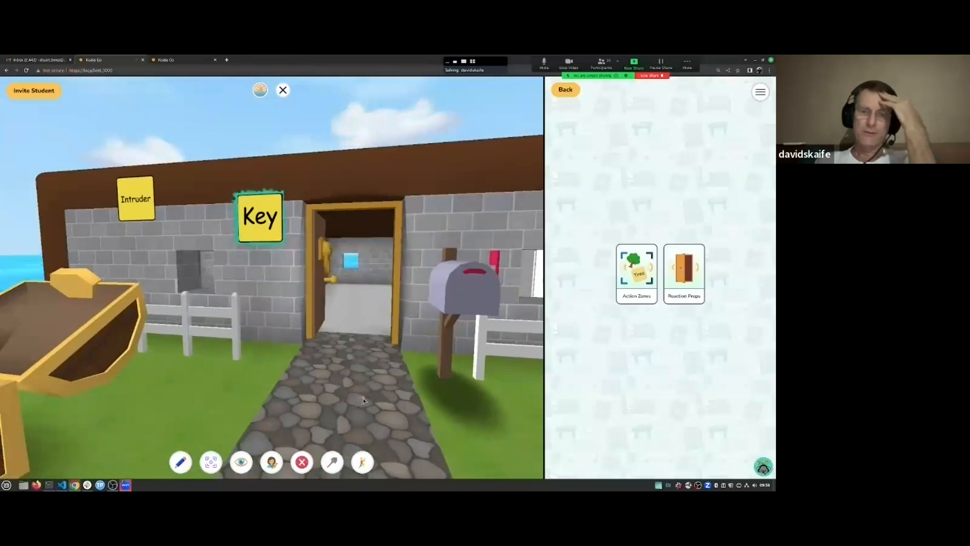
drag(364, 401, 492, 374)
key(w)
key(w)
key(s)
key(w)
key(w)
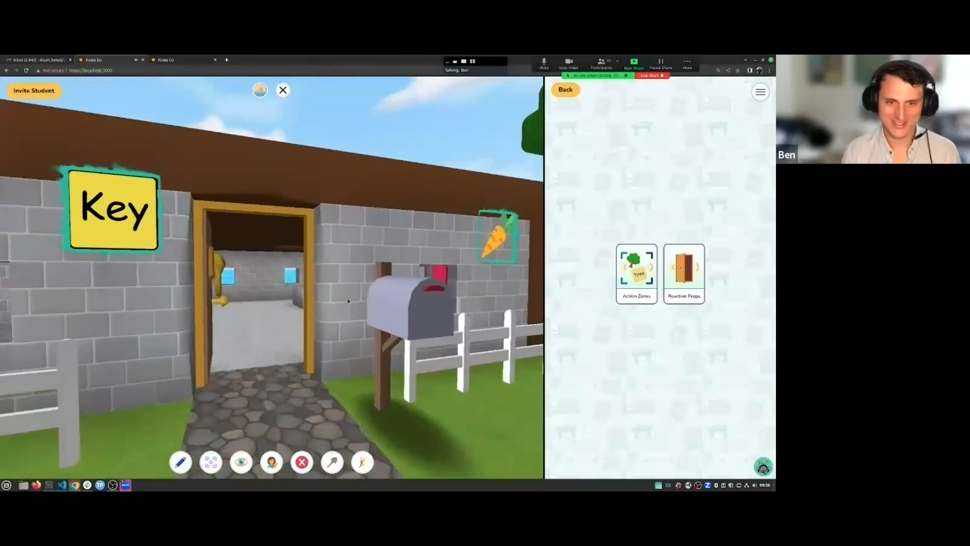
key(w)
key(s)
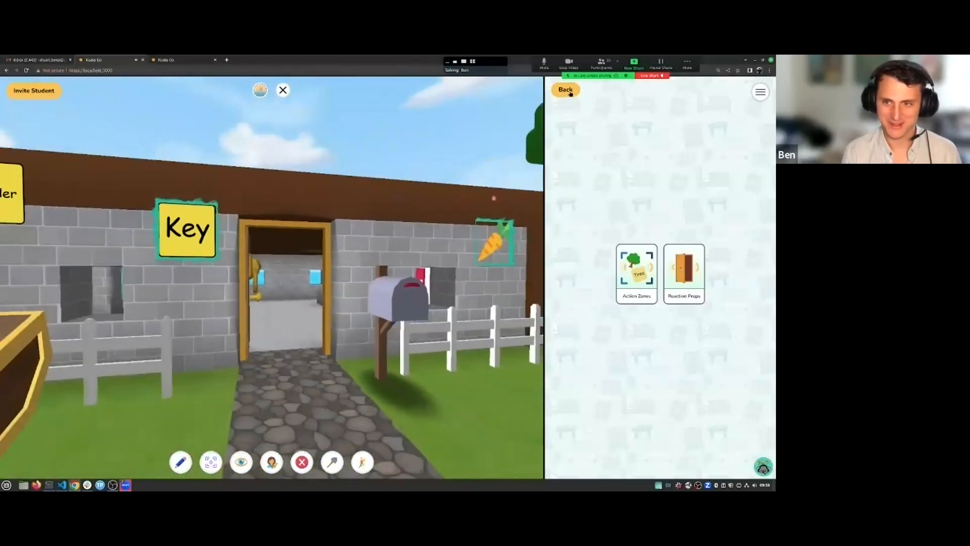
Show the Reaction Props and back down the path through the garden gate to test how it reacts to the avatar
click(684, 272)
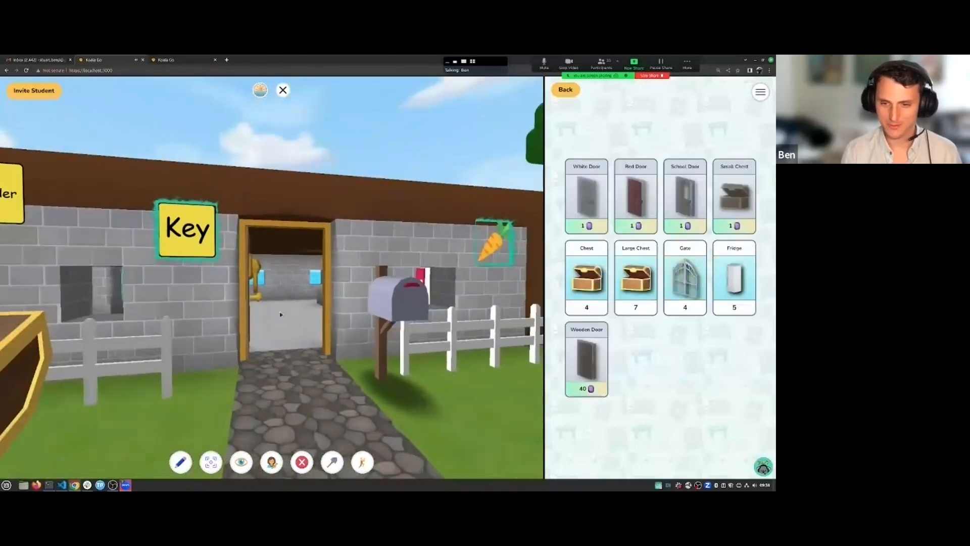
key(w)
key(s)
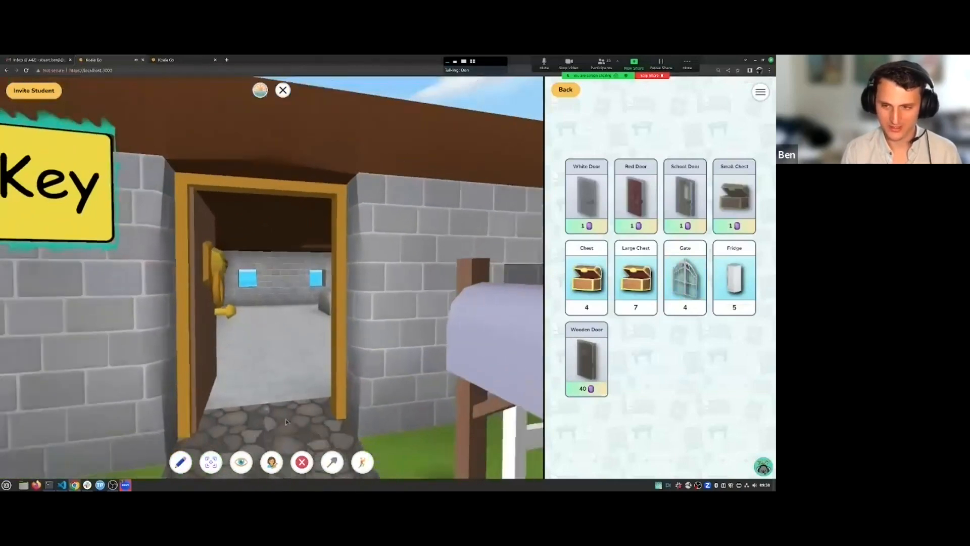
key(s)
click(682, 284)
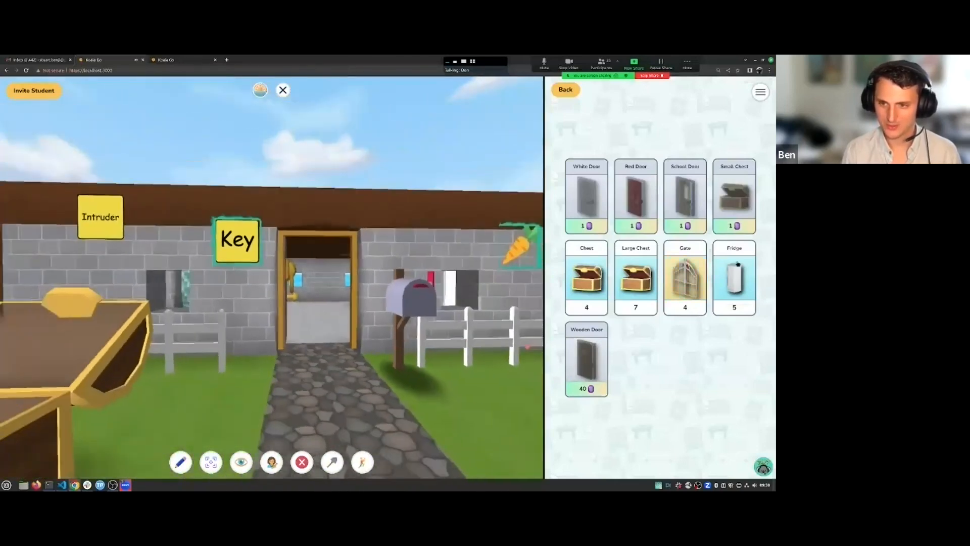
key(s)
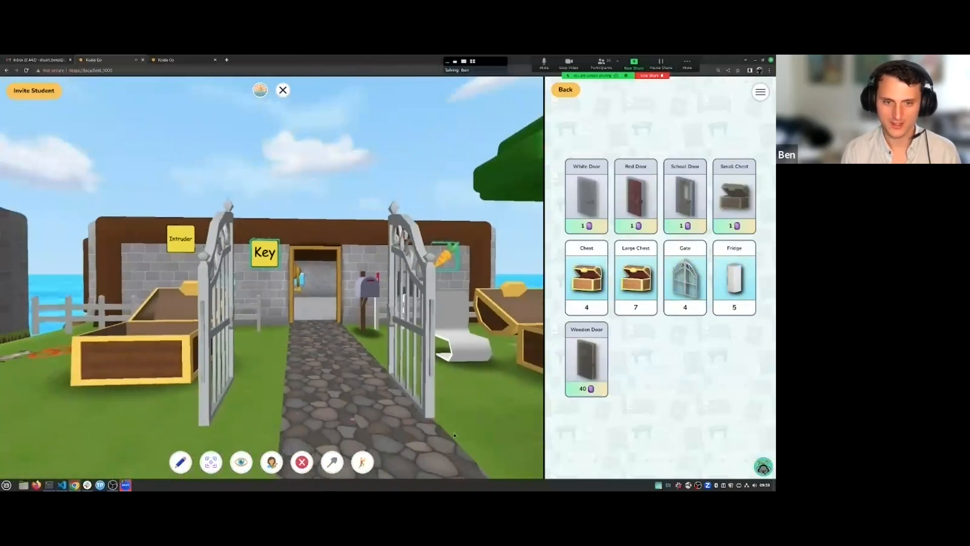
key(s)
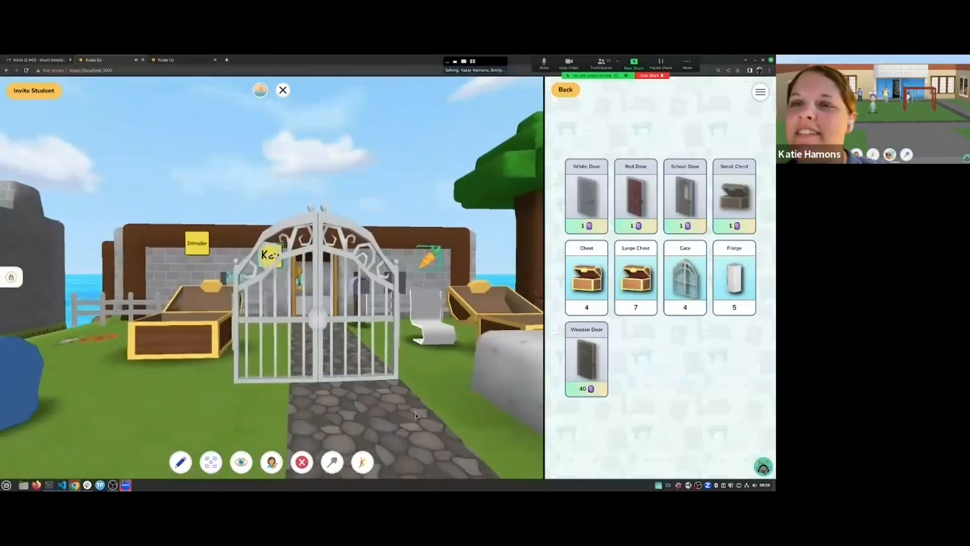
key(w)
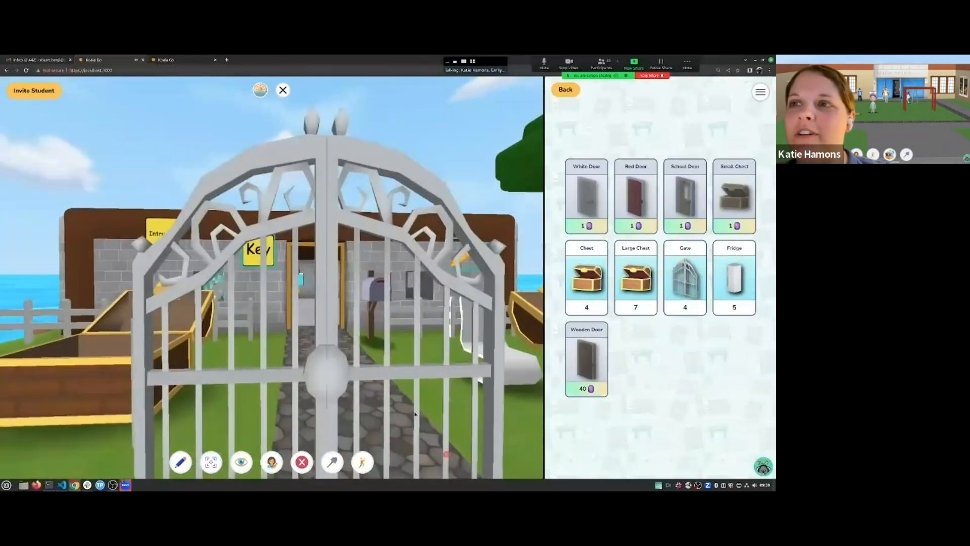
key(s)
Place a Small Chest on the lawn beside the open chest and a Large Chest in front of the garden gate
drag(414, 414, 199, 414)
key(w)
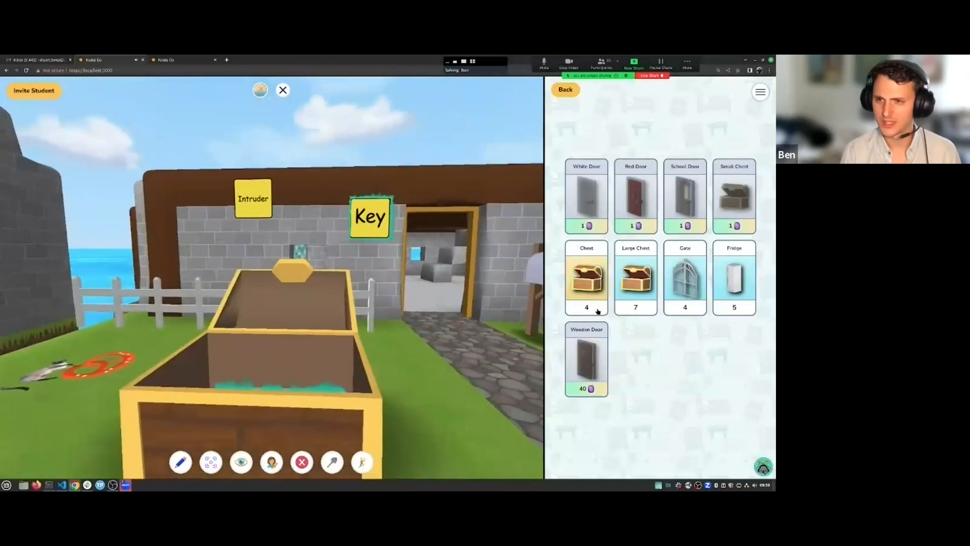
key(s)
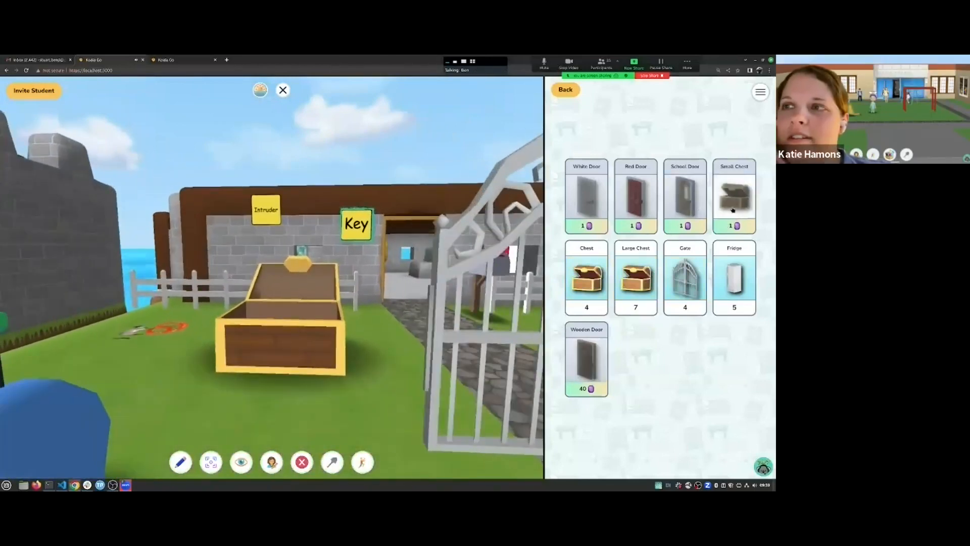
click(732, 210)
click(396, 307)
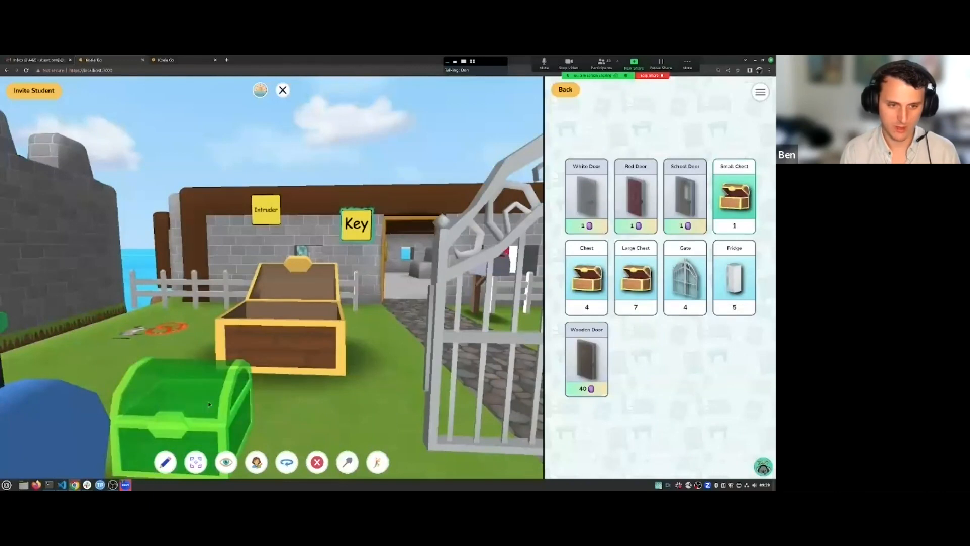
click(136, 333)
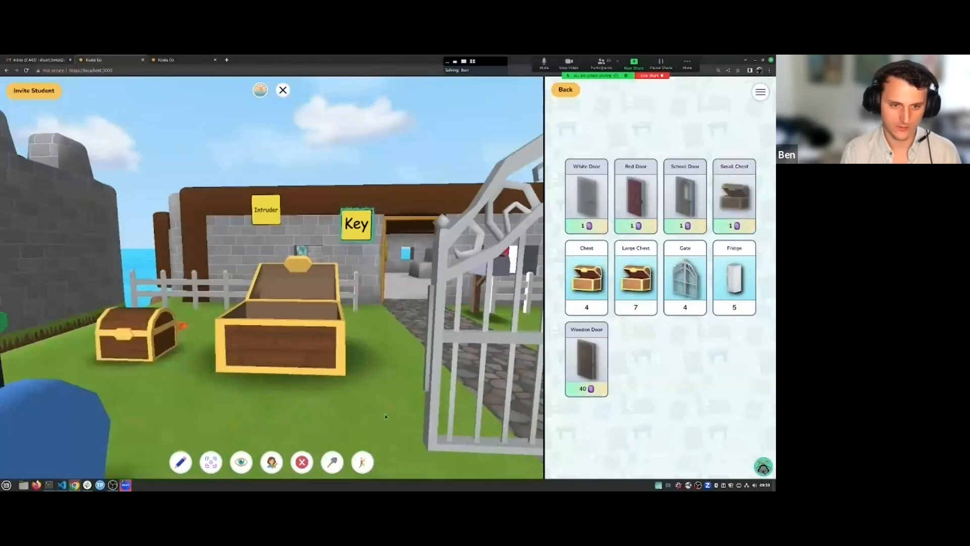
click(630, 288)
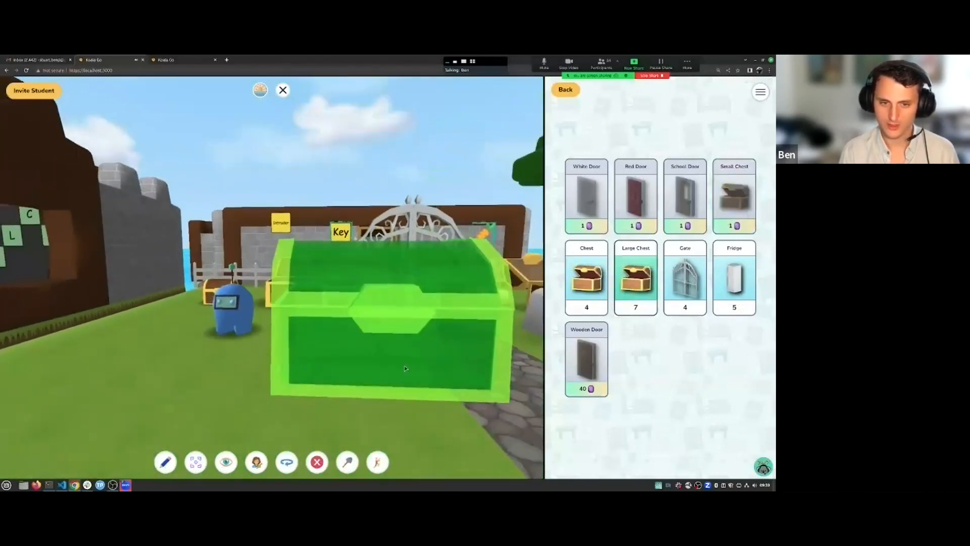
click(404, 366)
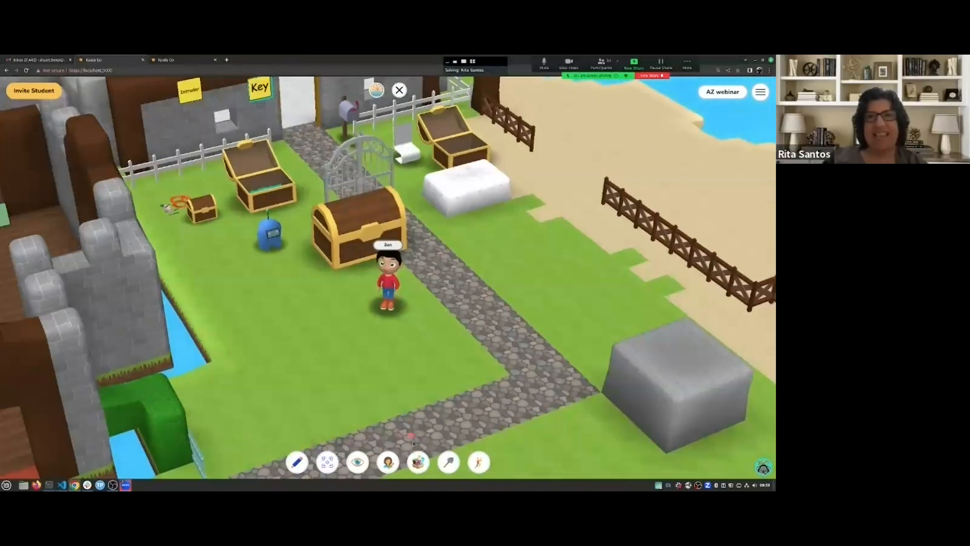
Switch to first-person view, walk to the small chest and put the cat picture into the open chest
click(358, 462)
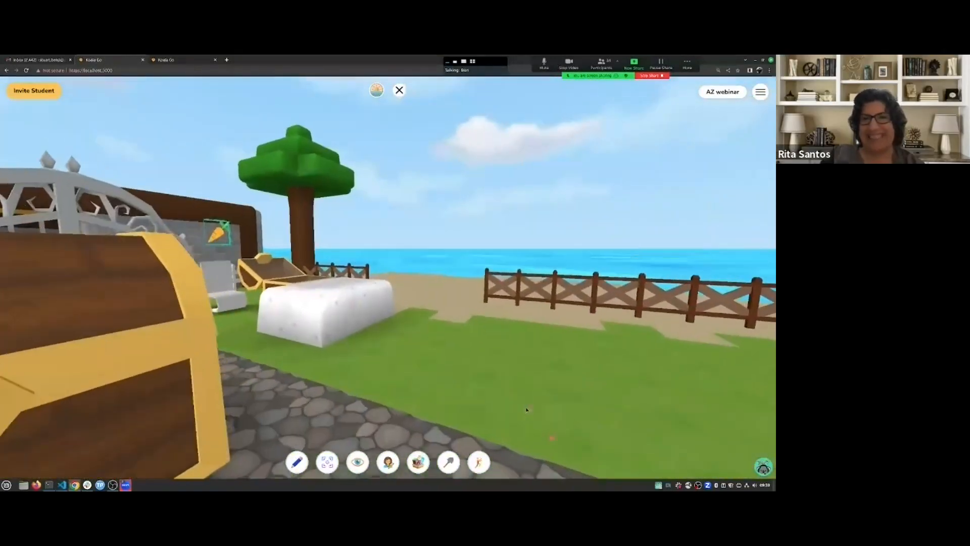
key(w)
drag(497, 416, 478, 387)
key(w)
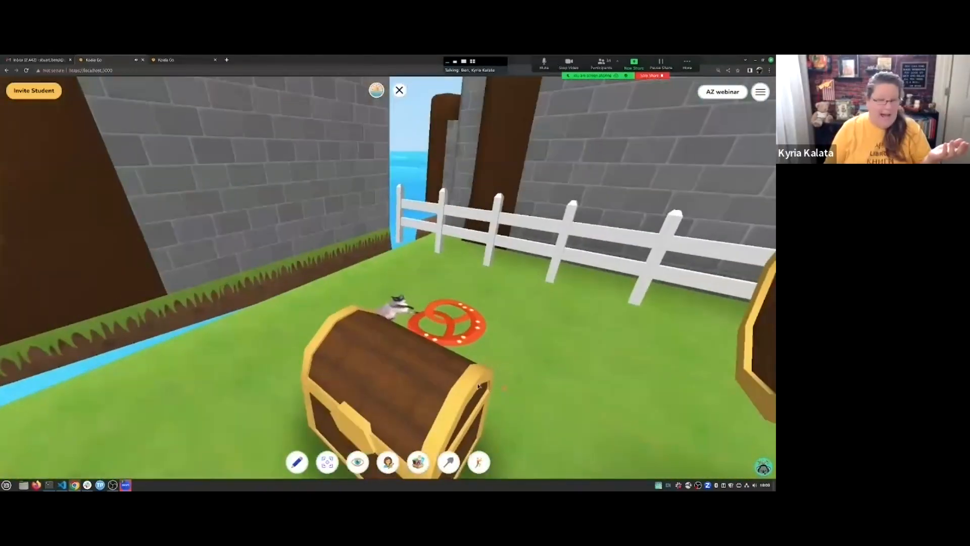
click(387, 366)
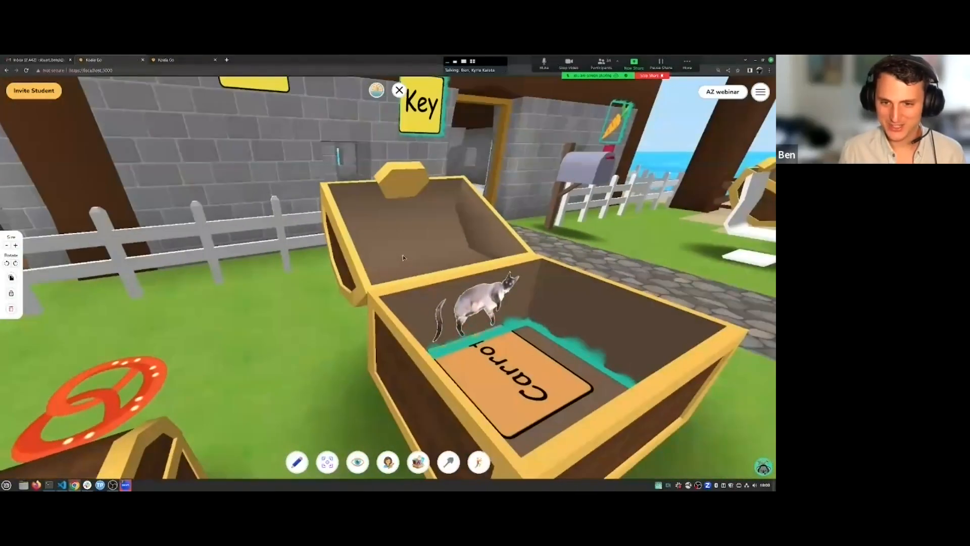
Reposition the cat picture against the inner back wall of the open chest, behind the Carrot note
click(403, 255)
key(s)
drag(614, 325, 492, 338)
click(494, 340)
drag(631, 325, 668, 345)
key(w)
drag(427, 320, 398, 319)
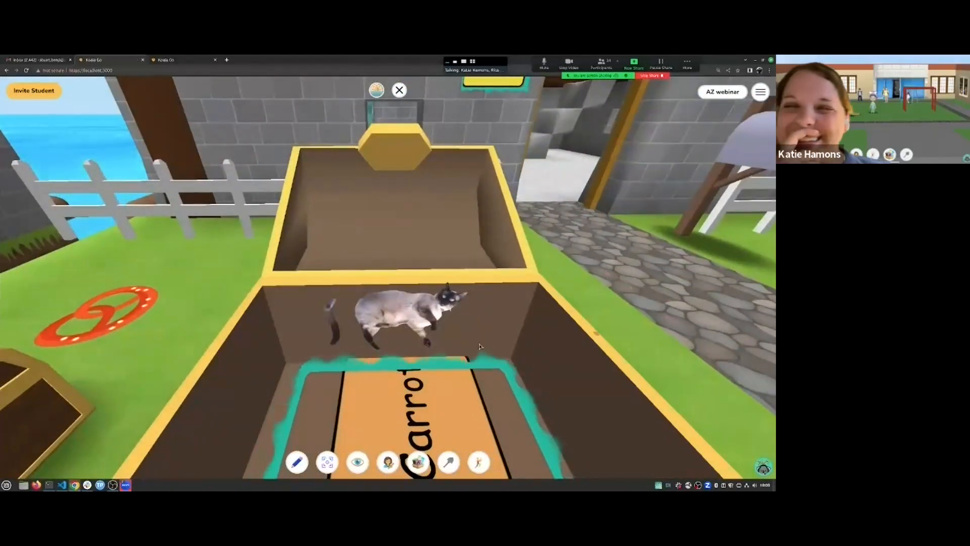
click(422, 317)
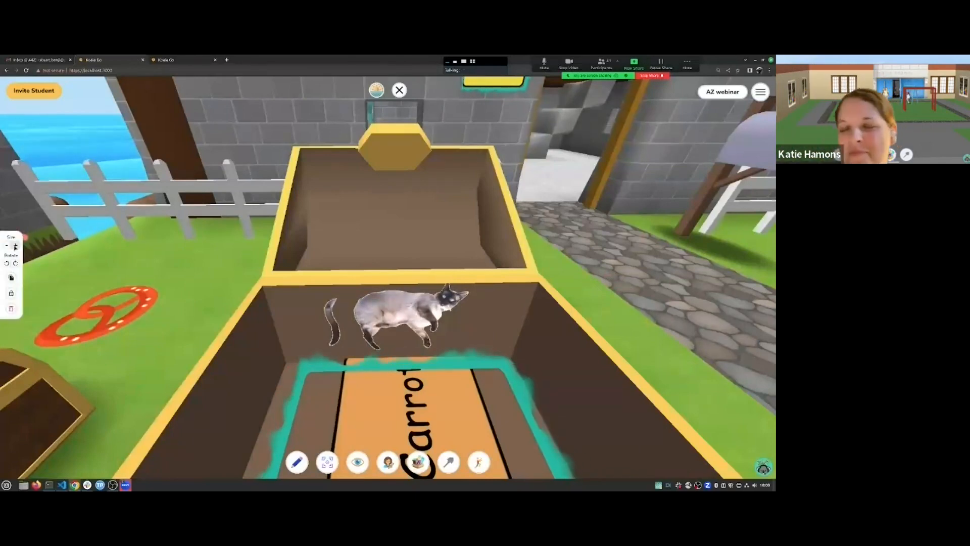
click(561, 297)
Move the Carrot note toward the left edge of the action zone inside the open chest
drag(561, 297, 557, 302)
key(w)
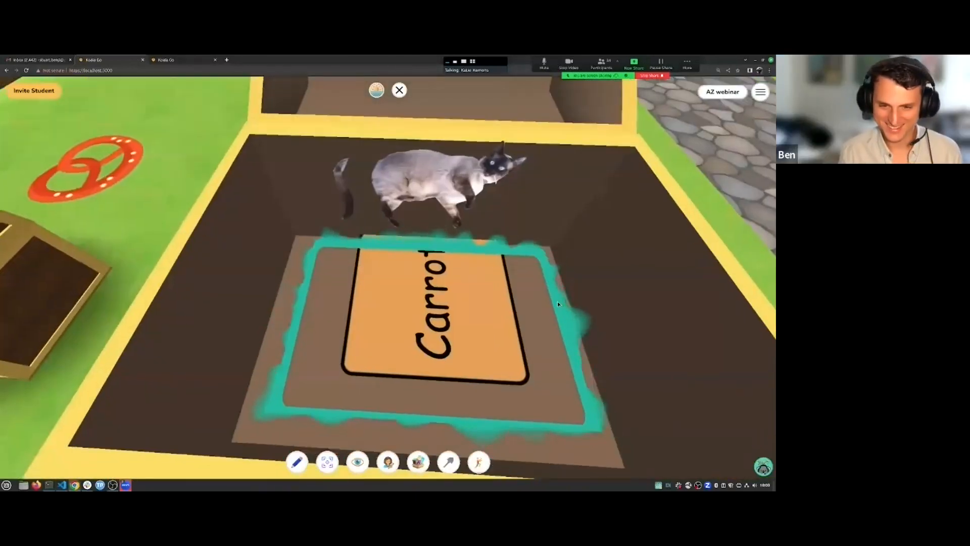
scroll(558, 304, down, 5)
scroll(446, 315, up, 5)
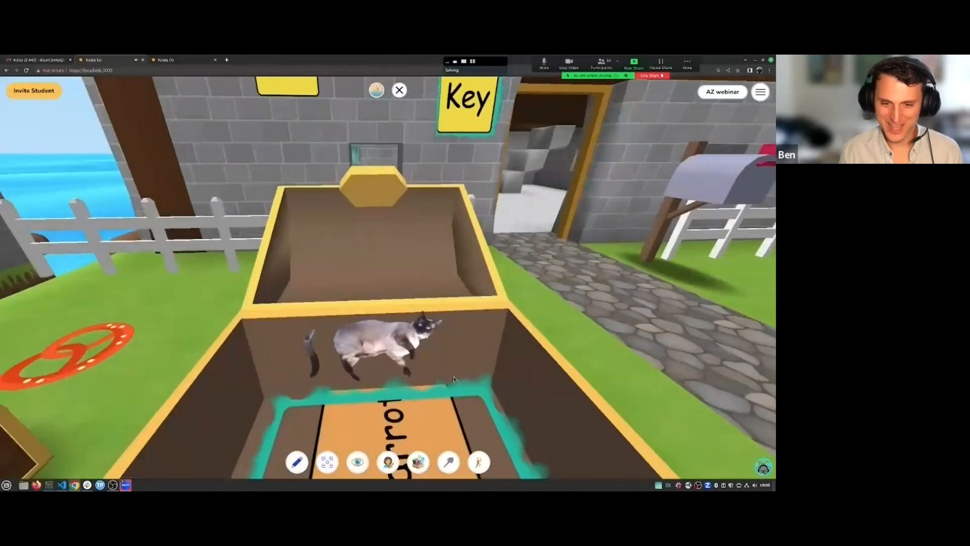
drag(415, 401, 381, 421)
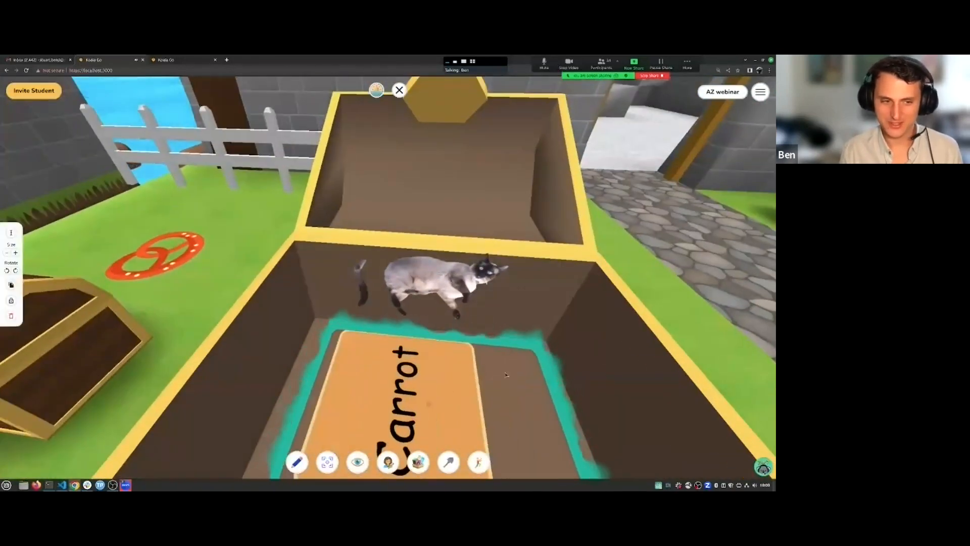
drag(543, 348, 499, 394)
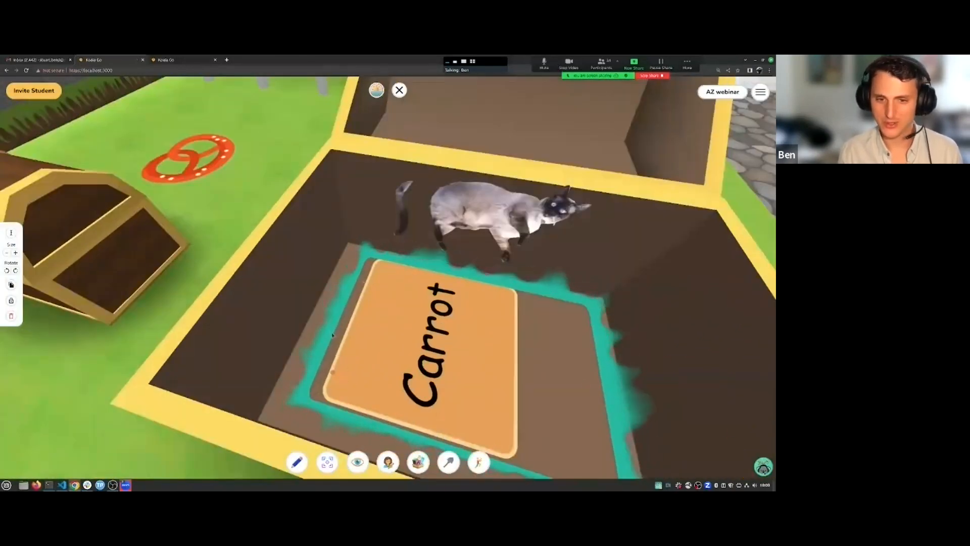
scroll(356, 269, down, 5)
scroll(390, 329, down, 4)
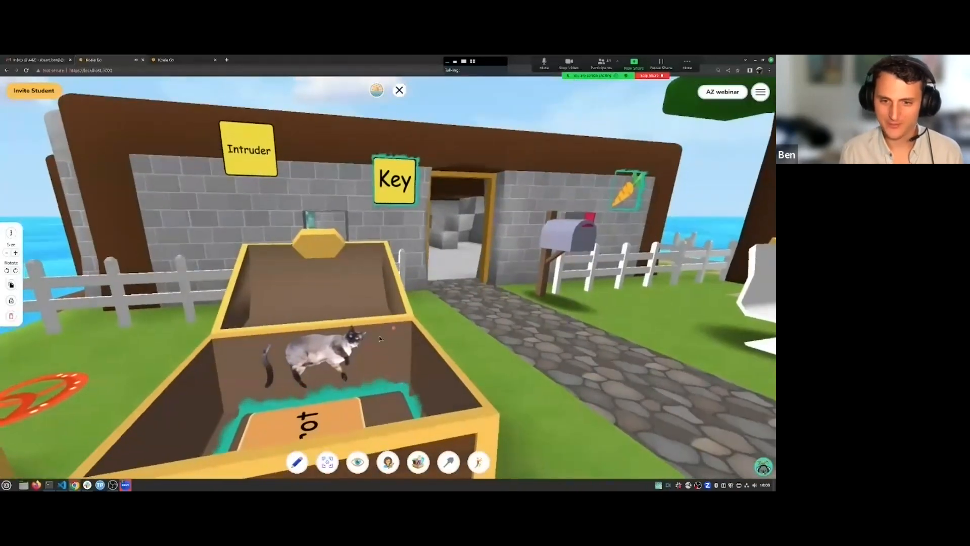
Look around the open chest from near and far to examine the cat picture and Carrot note inside
scroll(379, 336, up, 5)
scroll(393, 336, down, 3)
drag(394, 336, 251, 354)
scroll(387, 340, down, 4)
scroll(366, 398, up, 5)
scroll(366, 398, down, 5)
drag(357, 357, 463, 376)
key(w)
key(w)
key(w)
key(w)
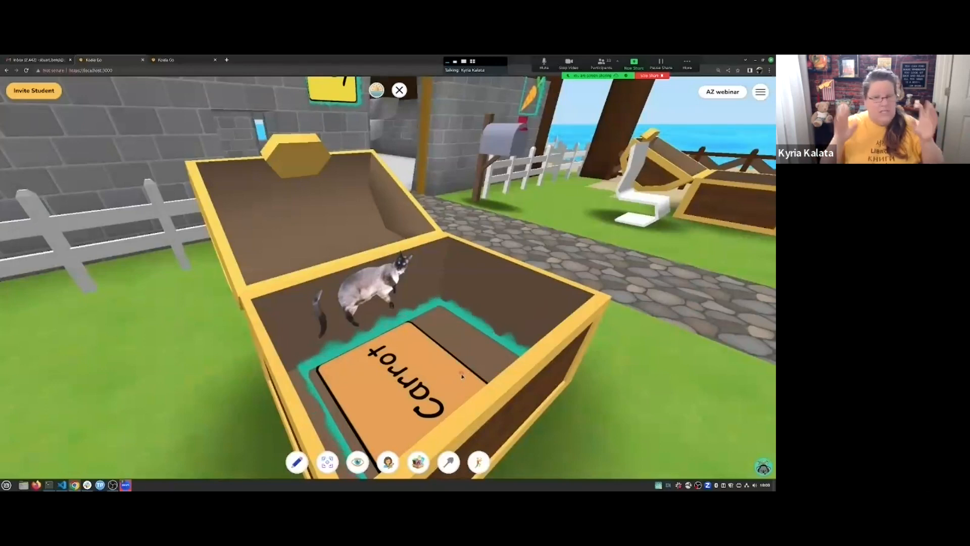
Walk across the path to inspect the empty open chest near the beach, then return to the chest with the cat
drag(470, 367, 636, 336)
key(w)
drag(546, 326, 526, 350)
key(s)
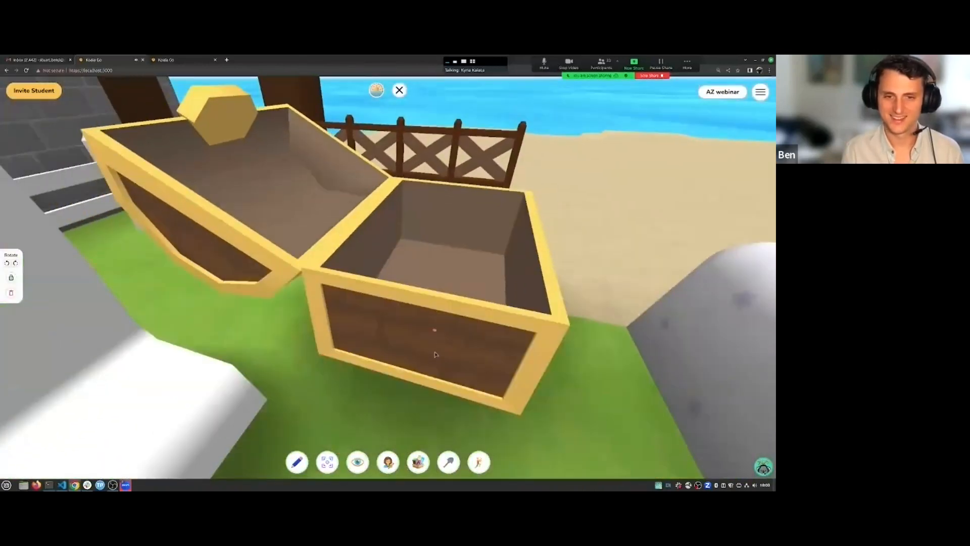
drag(434, 341, 164, 357)
key(s)
key(w)
drag(324, 361, 474, 369)
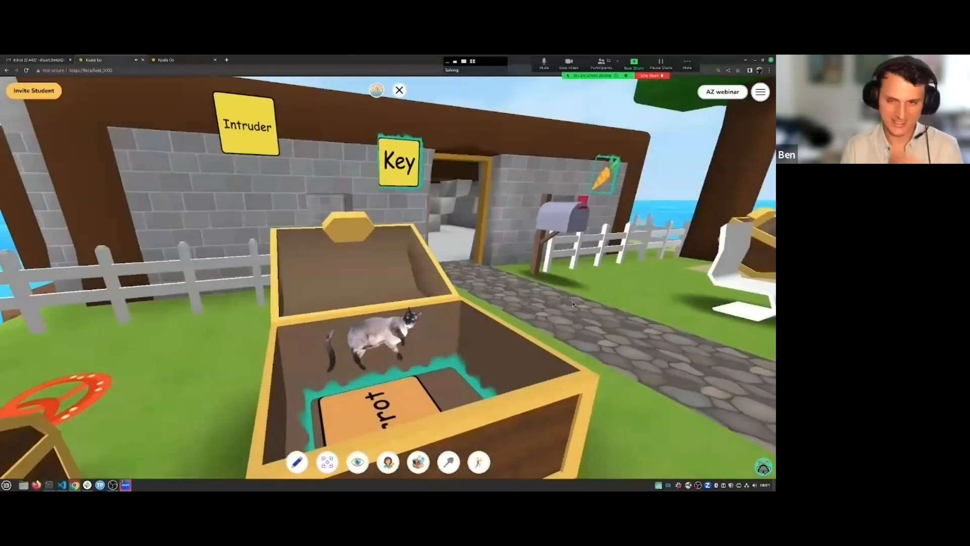
Walk through the open doorway into the stone house, look around the room, and return outside to the gate
key(w)
drag(569, 306, 545, 299)
key(w)
key(s)
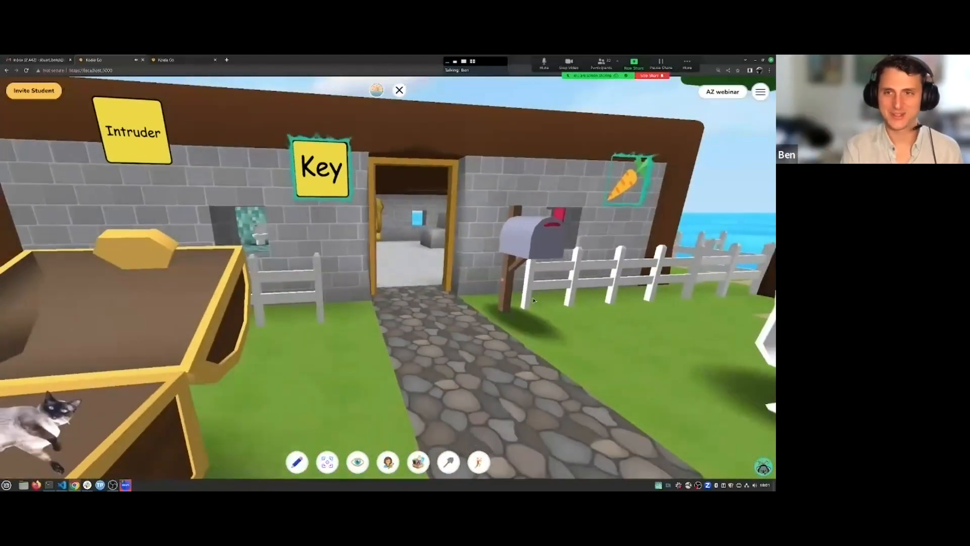
key(w)
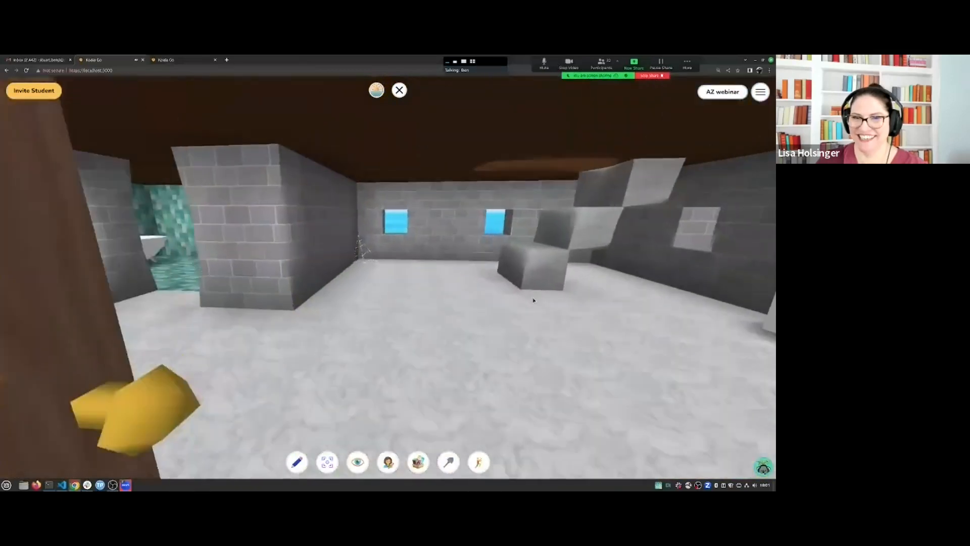
key(w)
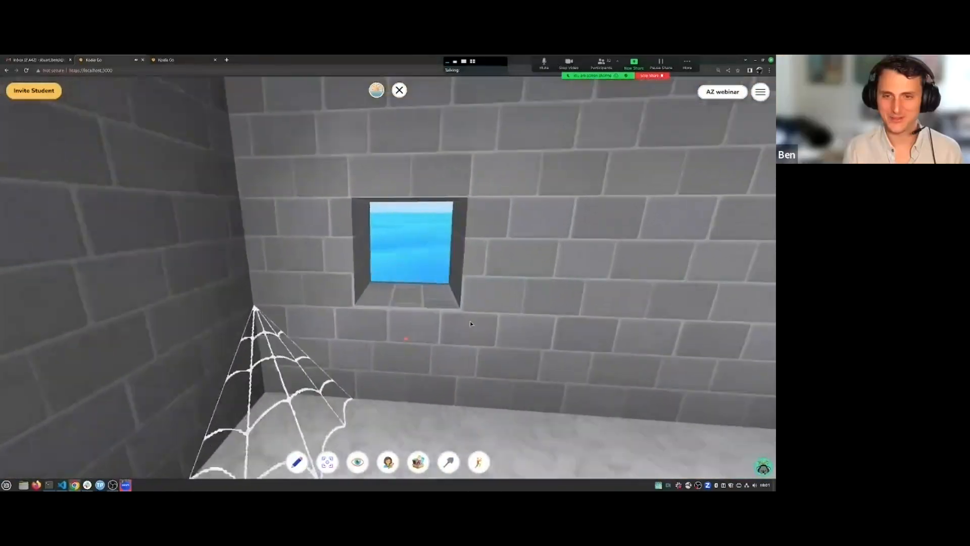
drag(470, 323, 637, 334)
key(w)
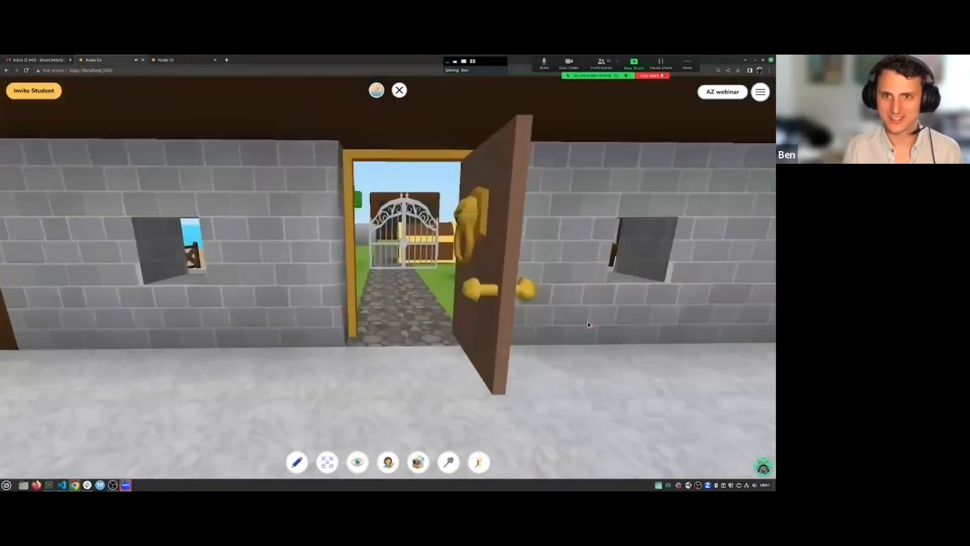
key(w)
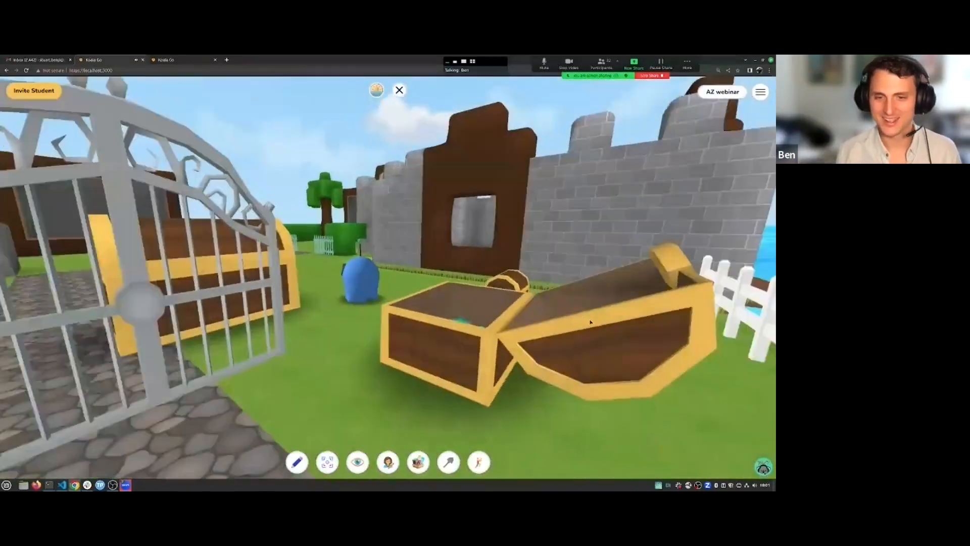
Walk around to the large chest beside the blue character, then open and close its lid
key(d)
key(s)
key(w)
key(a)
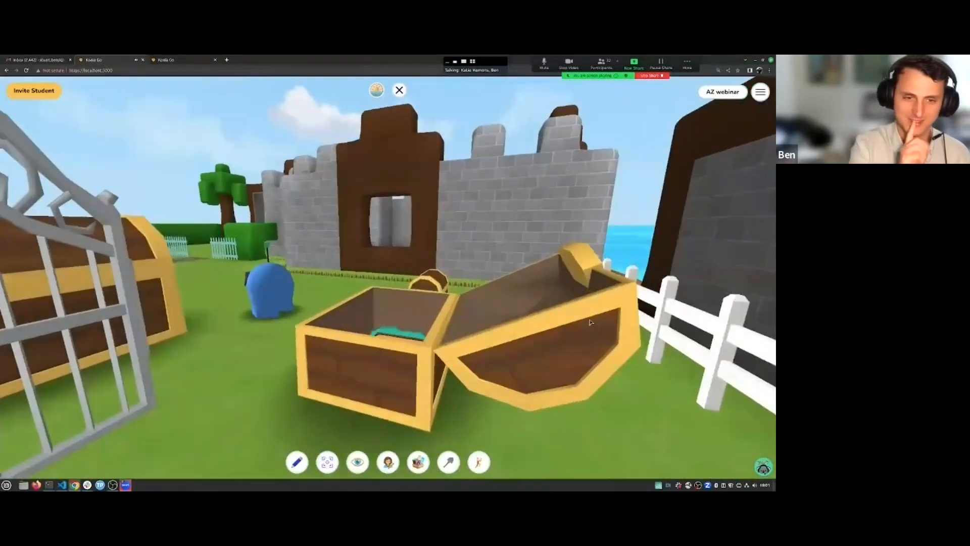
key(a)
key(w)
drag(591, 322, 399, 360)
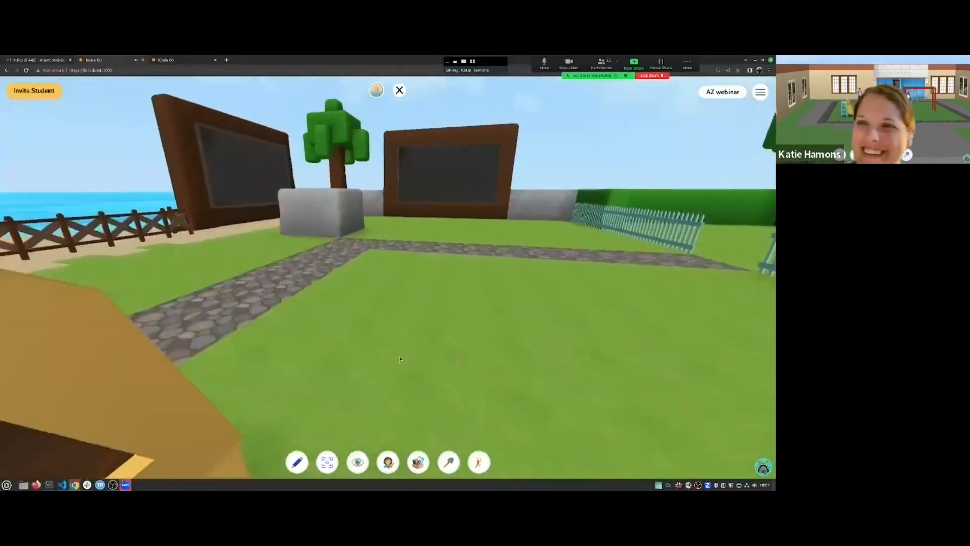
key(a)
key(s)
click(422, 342)
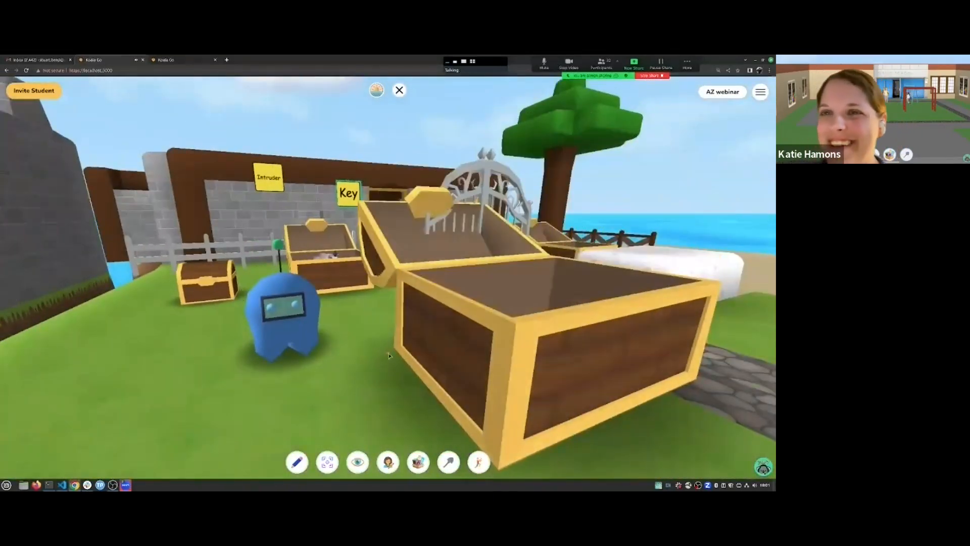
click(471, 335)
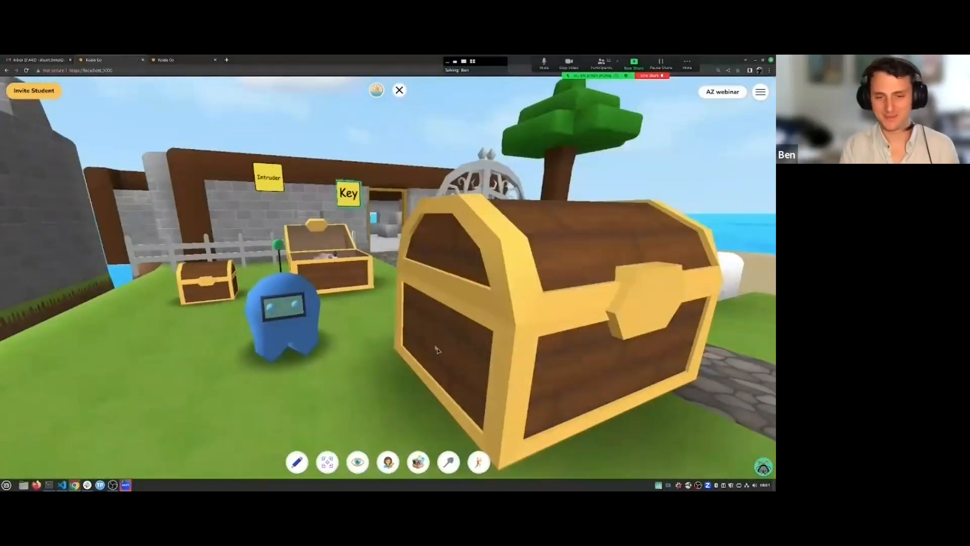
Browse the reaction props under Story Tools, then close the item catalog
click(418, 461)
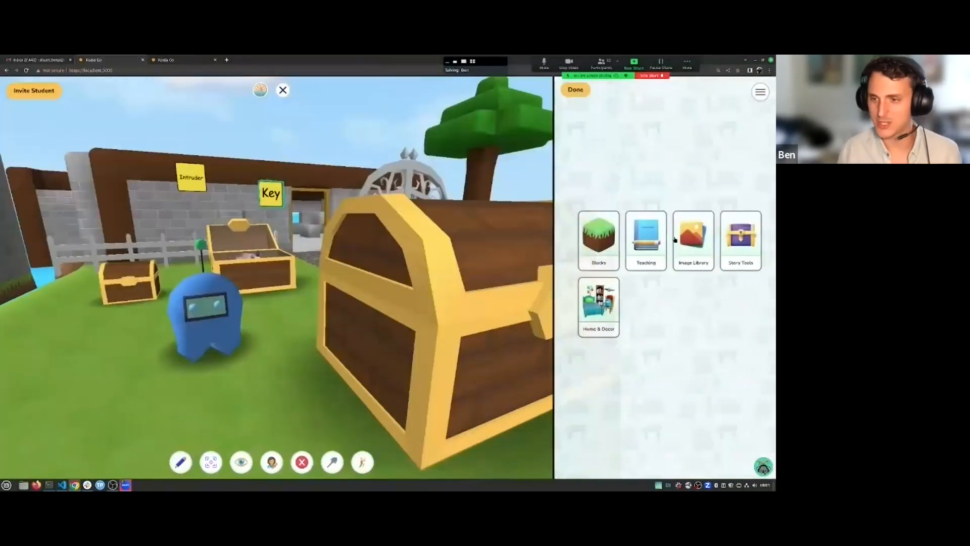
click(729, 252)
key(d)
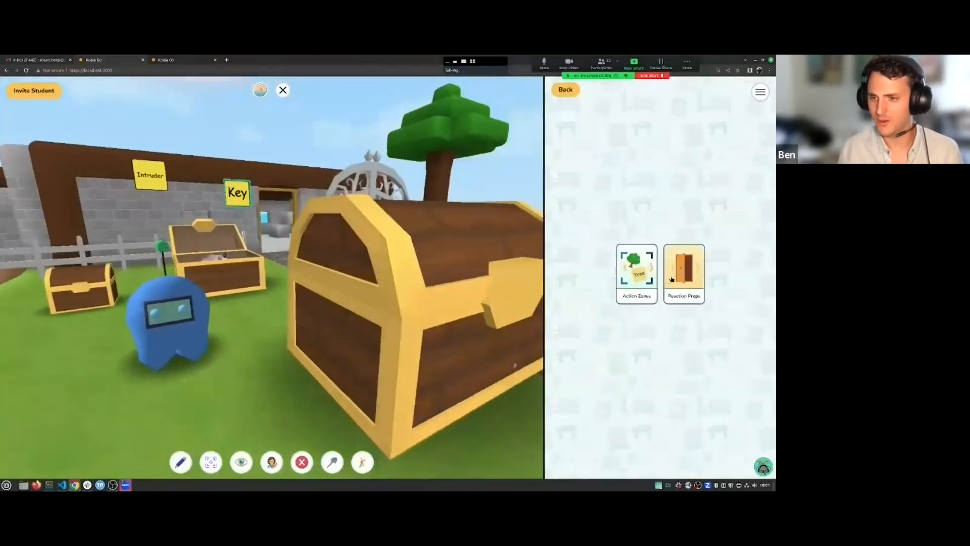
click(671, 278)
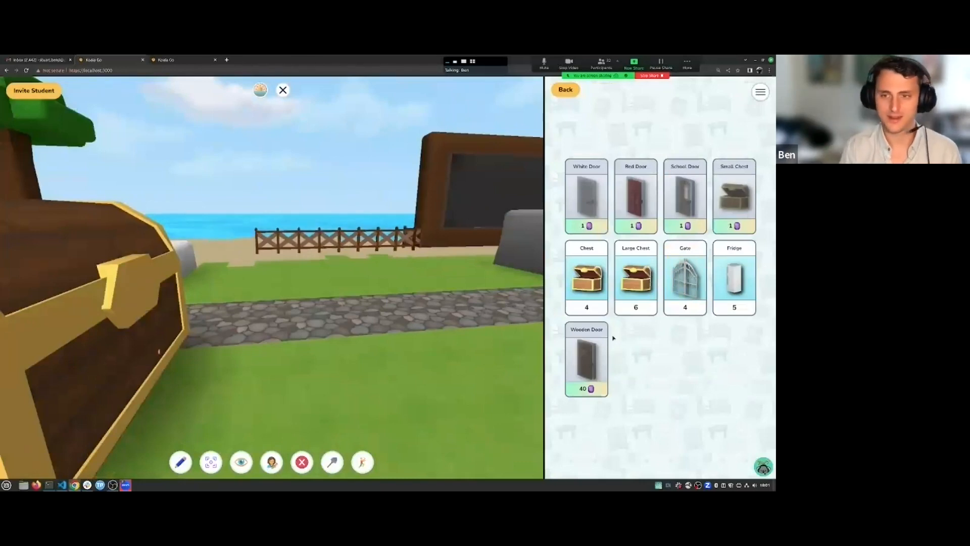
click(561, 89)
click(562, 90)
click(563, 90)
Return to the open chest with the cat and look around the house front, mailbox and beachside chest
drag(545, 185, 422, 195)
drag(362, 296, 320, 309)
key(w)
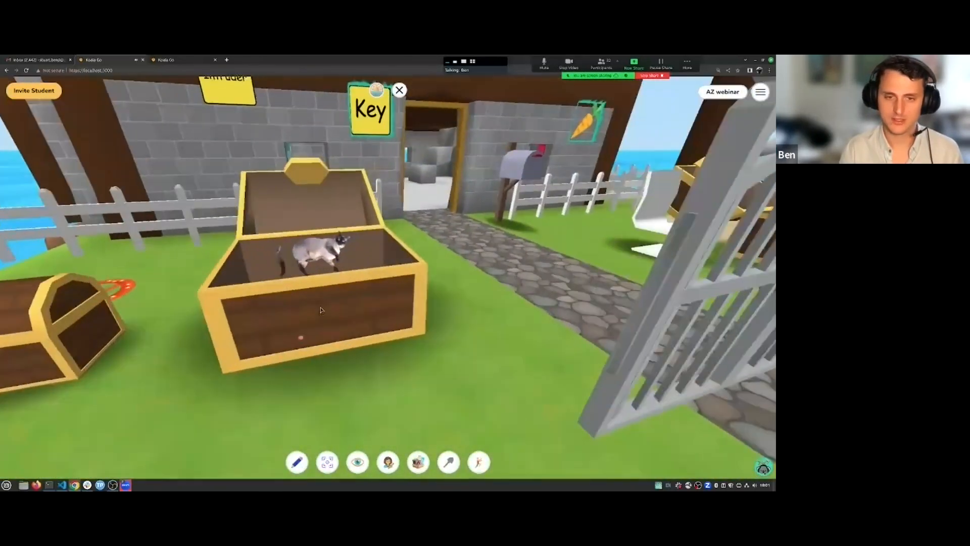
key(w)
drag(442, 258, 456, 249)
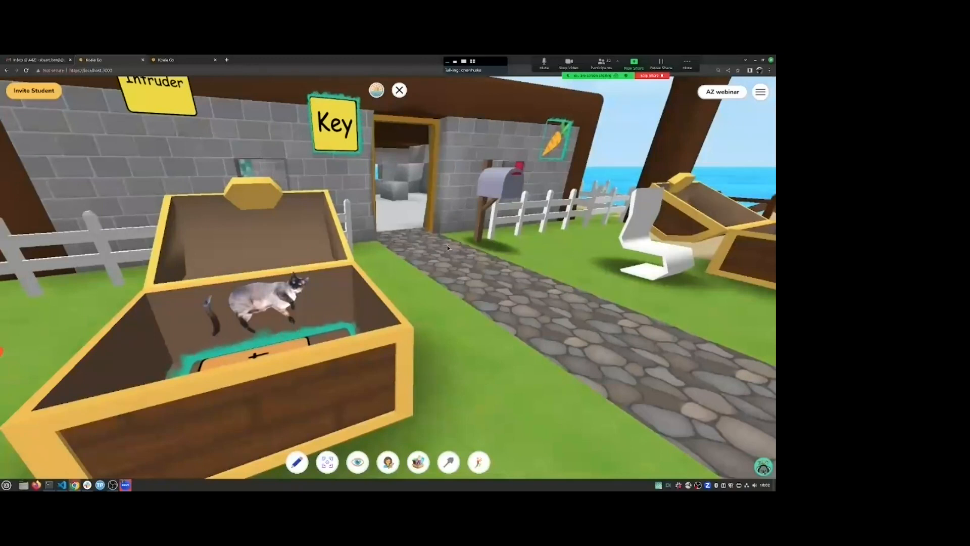
drag(445, 253, 574, 195)
key(w)
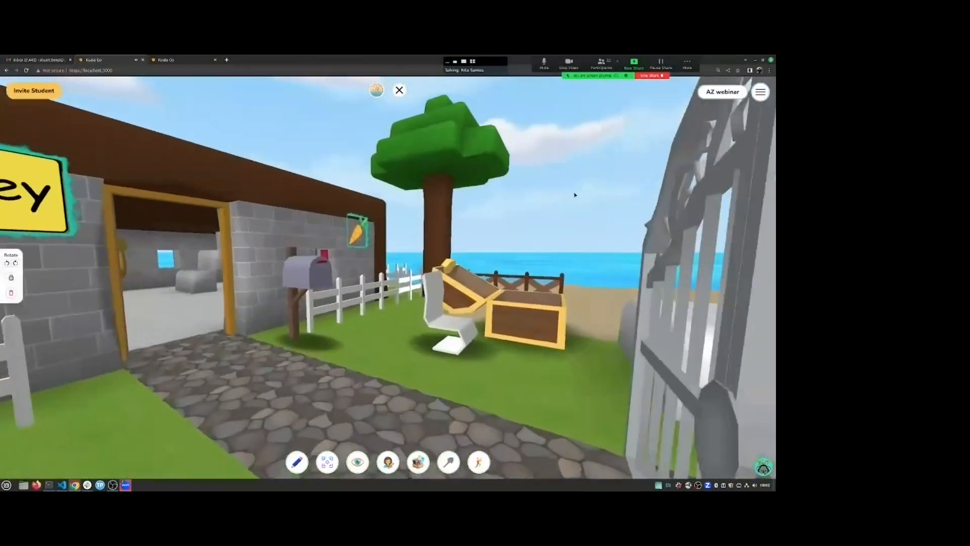
drag(333, 337, 275, 318)
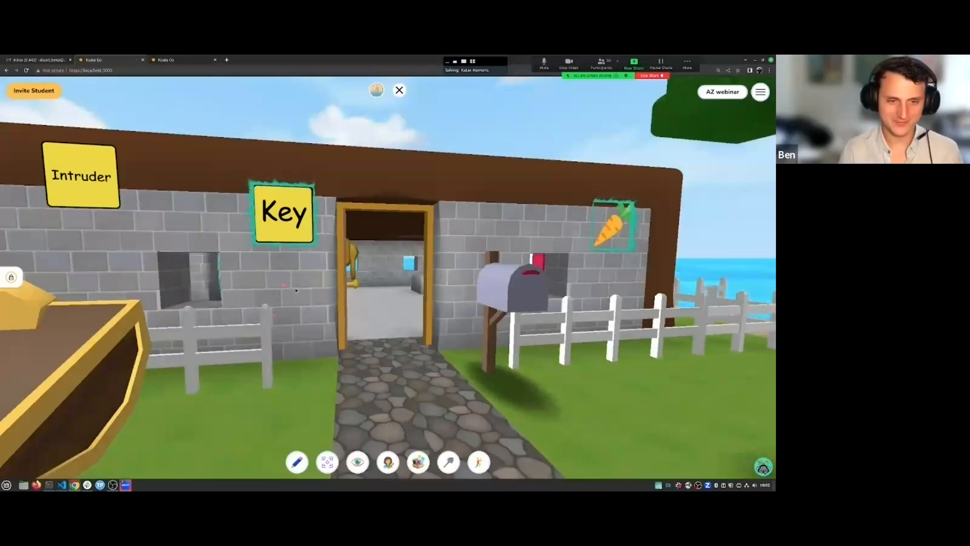
drag(296, 290, 230, 286)
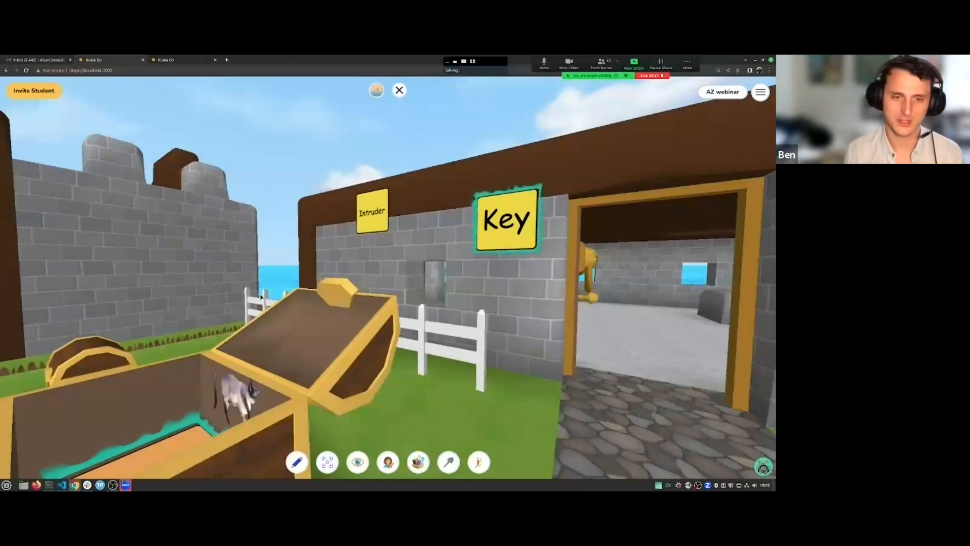
Walk out across the lawn to view the chests and house from a distance, then stop the screen share
key(s)
drag(305, 283, 210, 300)
key(w)
key(w)
key(w)
key(w)
drag(232, 300, 302, 298)
key(w)
key(w)
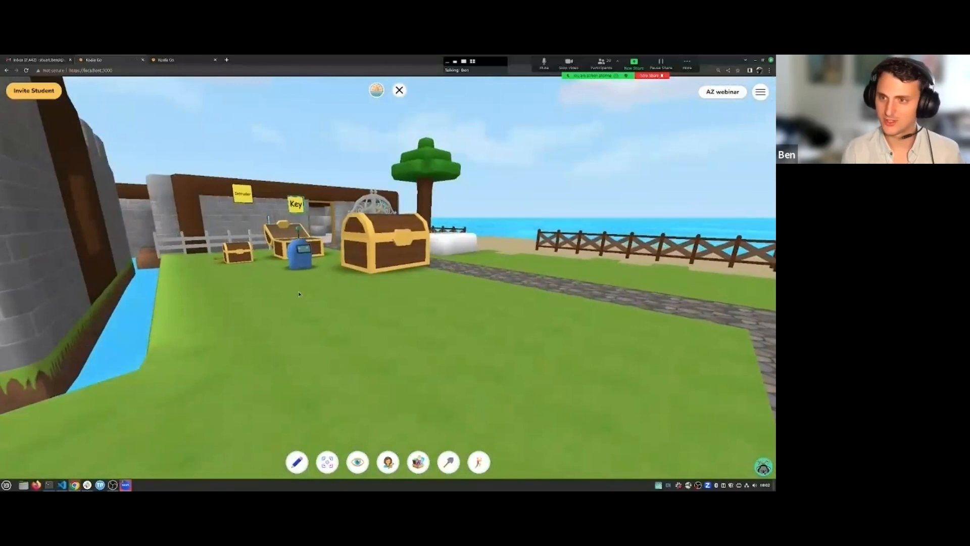
click(659, 76)
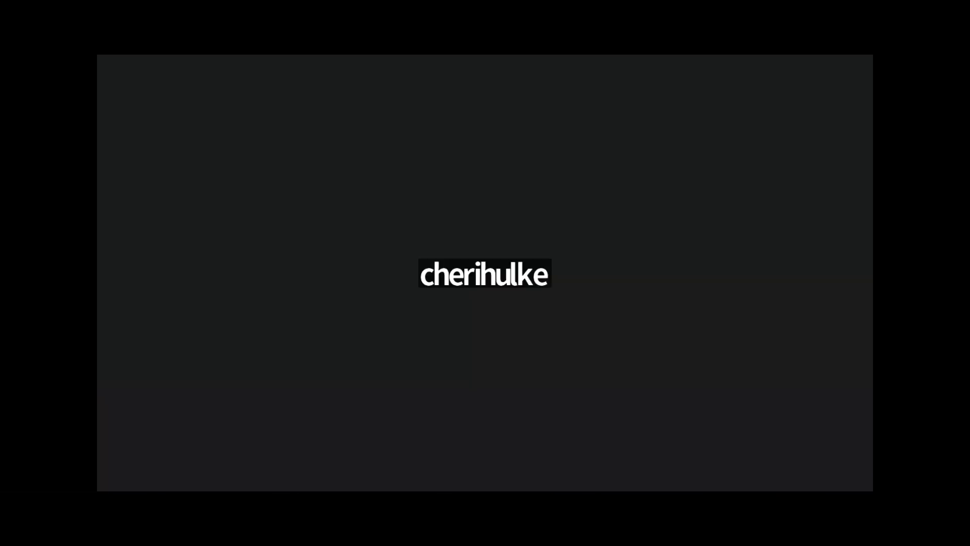